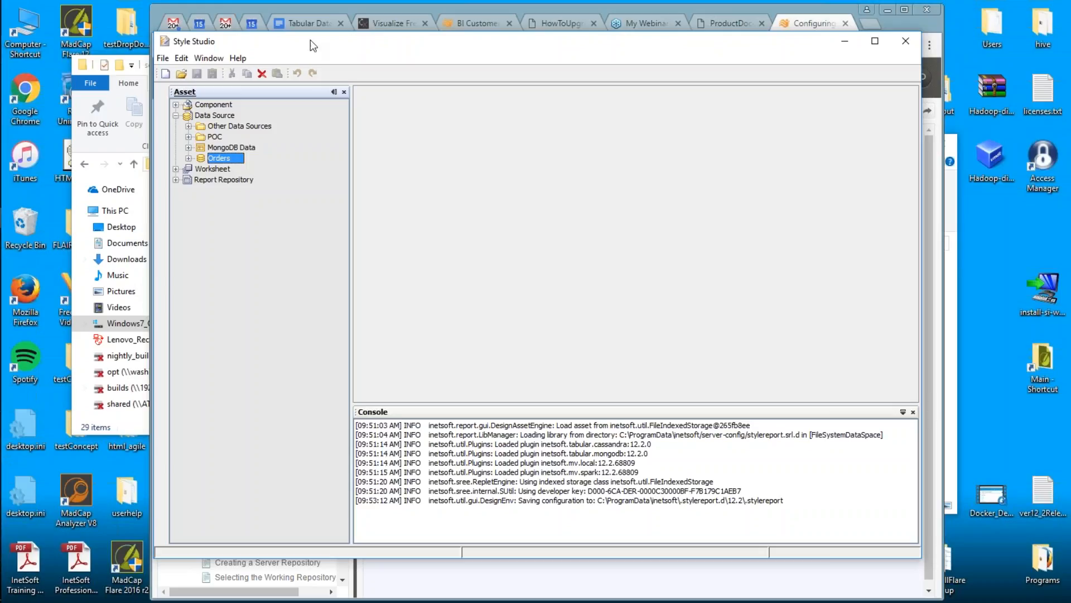
Maximize Style Studio, switch to the server-config folder in File Explorer, and open a second window showing the C: drive
{"action": "double_click", "coordinate": [310, 40]}
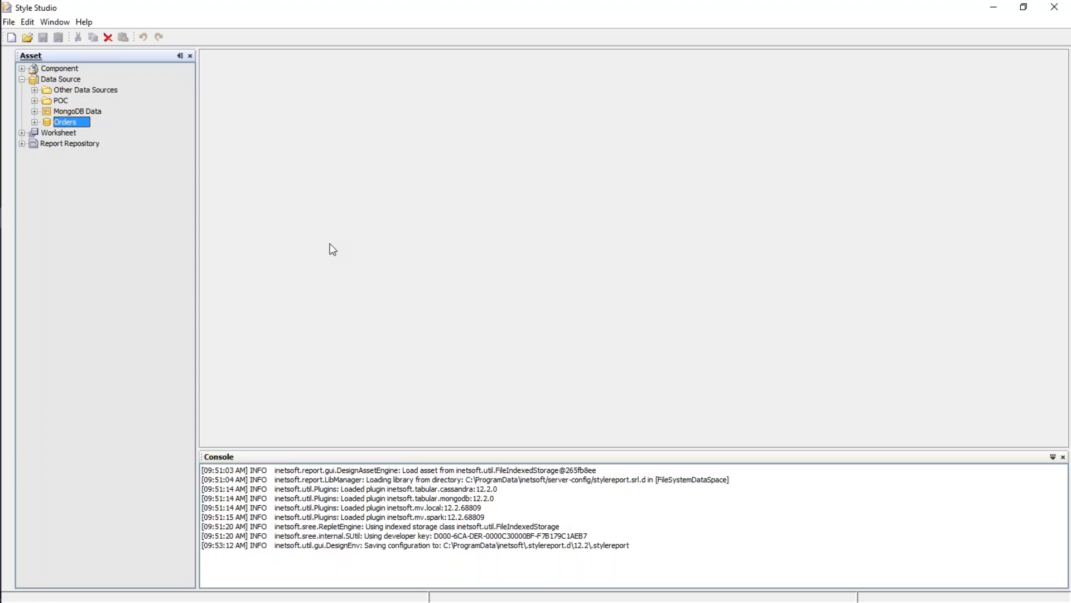
{"action": "mouse_move", "coordinate": [21, 96]}
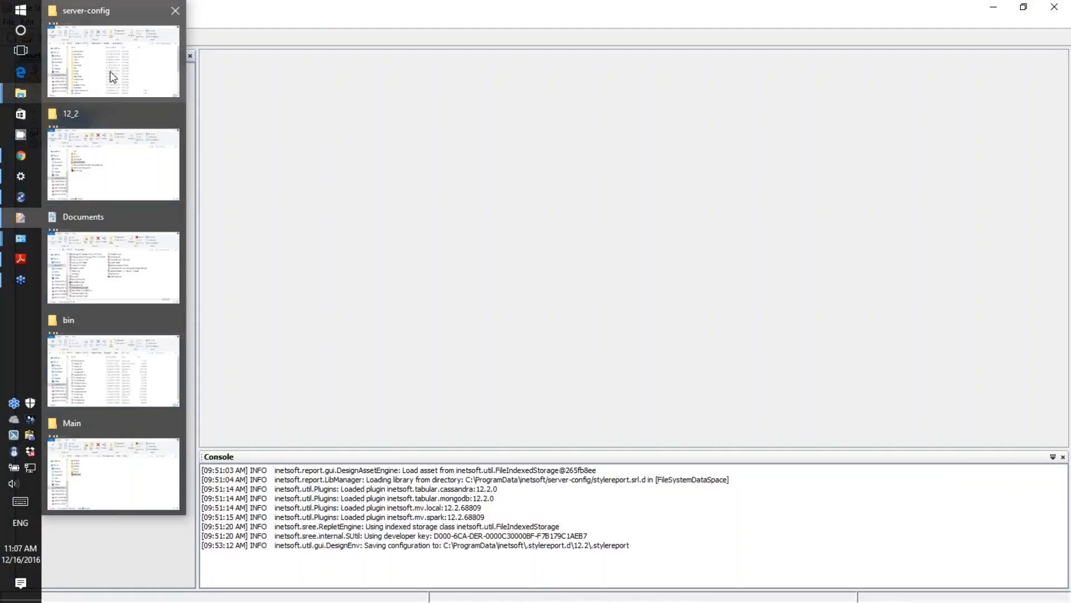
{"action": "left_click", "coordinate": [110, 72]}
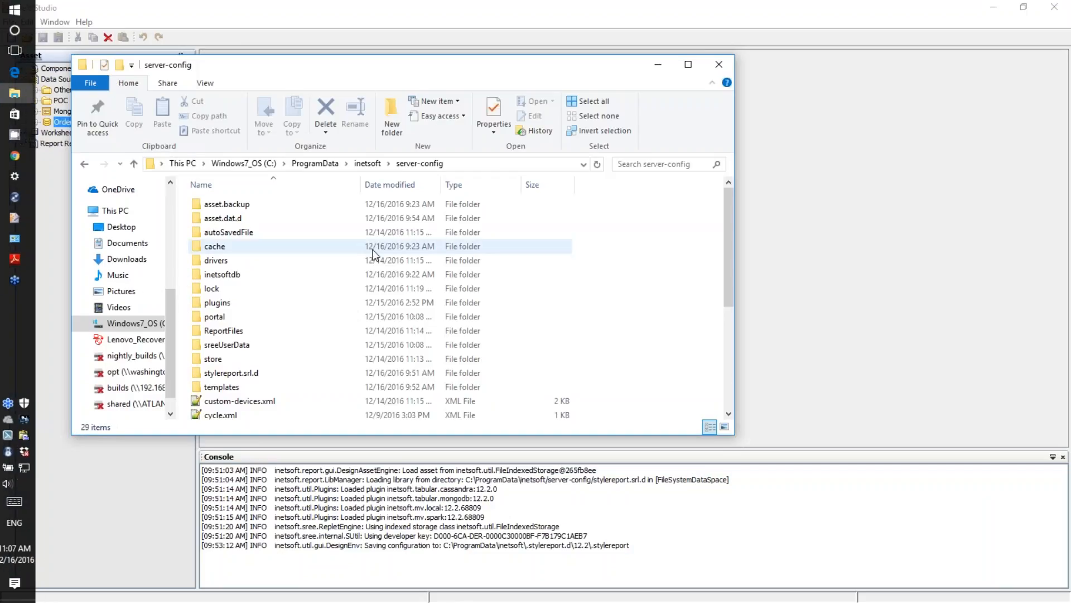
{"action": "key", "text": "ctrl+n"}
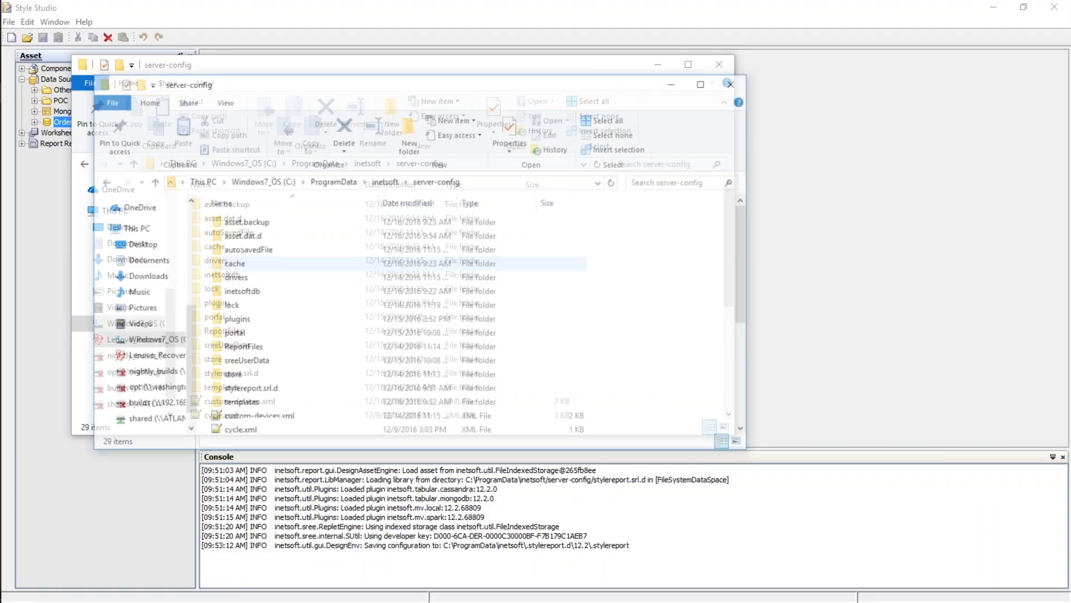
{"action": "left_click_drag", "start_coordinate": [448, 85], "coordinate": [521, 39]}
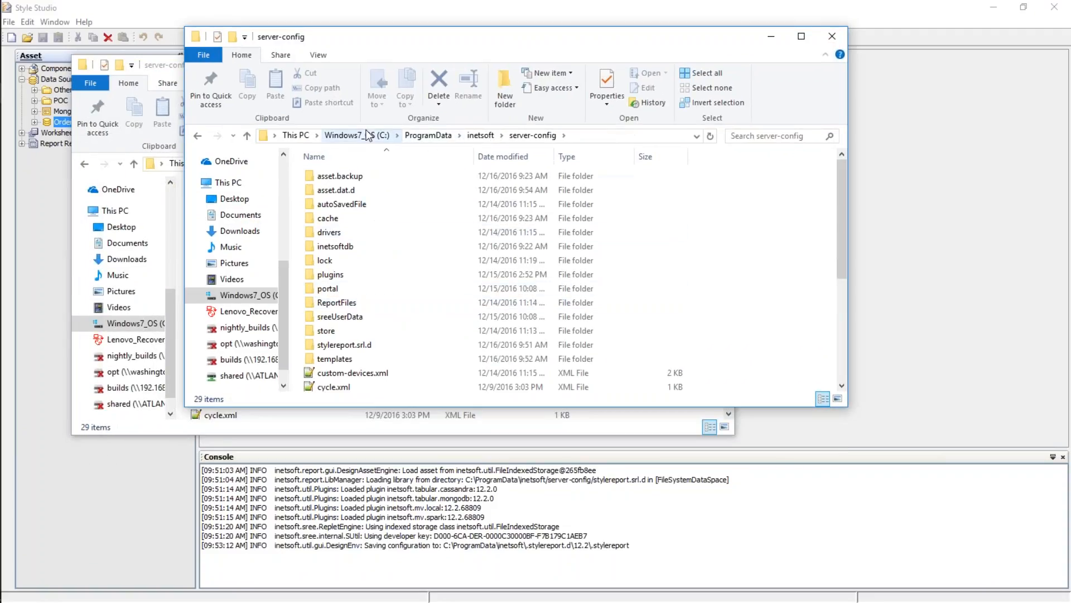
{"action": "left_click", "coordinate": [357, 135]}
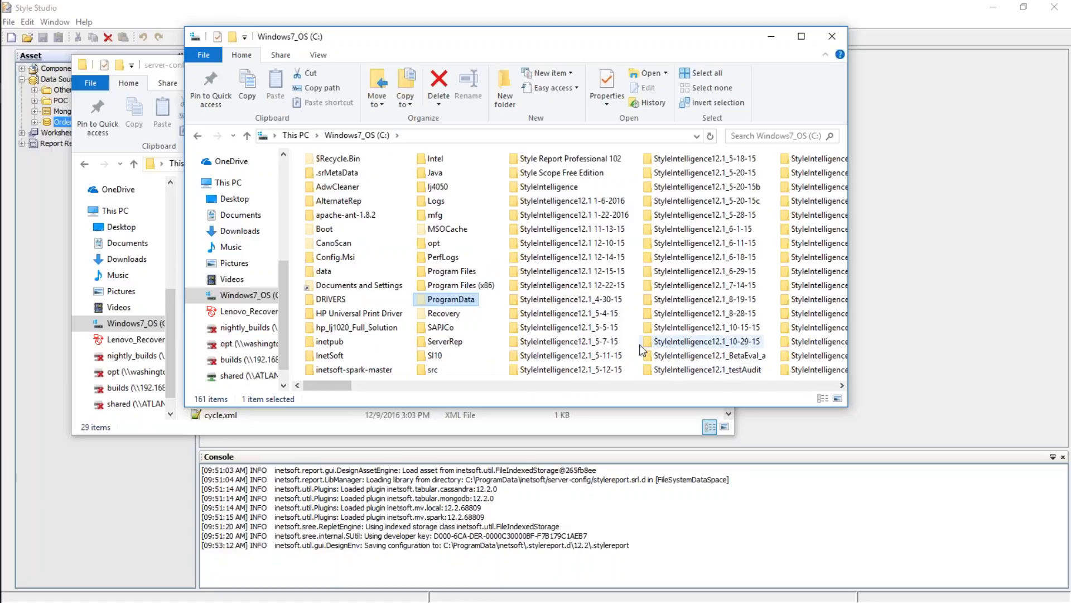
{"action": "double_click", "coordinate": [657, 346]}
{"action": "double_click", "coordinate": [313, 173]}
{"action": "left_click", "coordinate": [319, 160]}
{"action": "double_click", "coordinate": [329, 200]}
{"action": "double_click", "coordinate": [321, 159]}
{"action": "double_click", "coordinate": [319, 160]}
{"action": "left_click", "coordinate": [311, 160]}
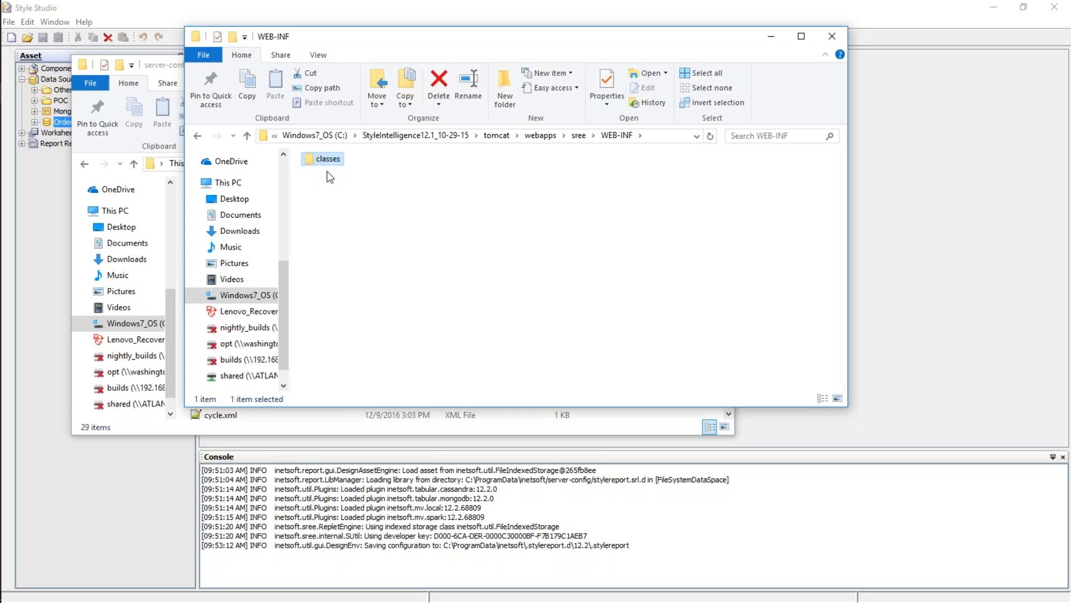
{"action": "left_click", "coordinate": [416, 136]}
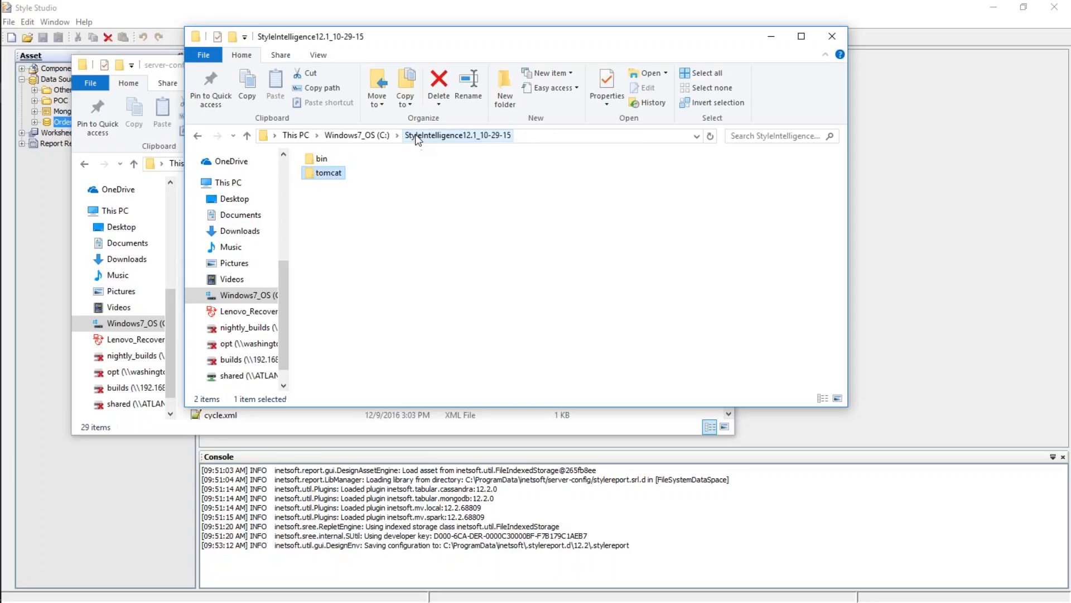
{"action": "left_click", "coordinate": [361, 137]}
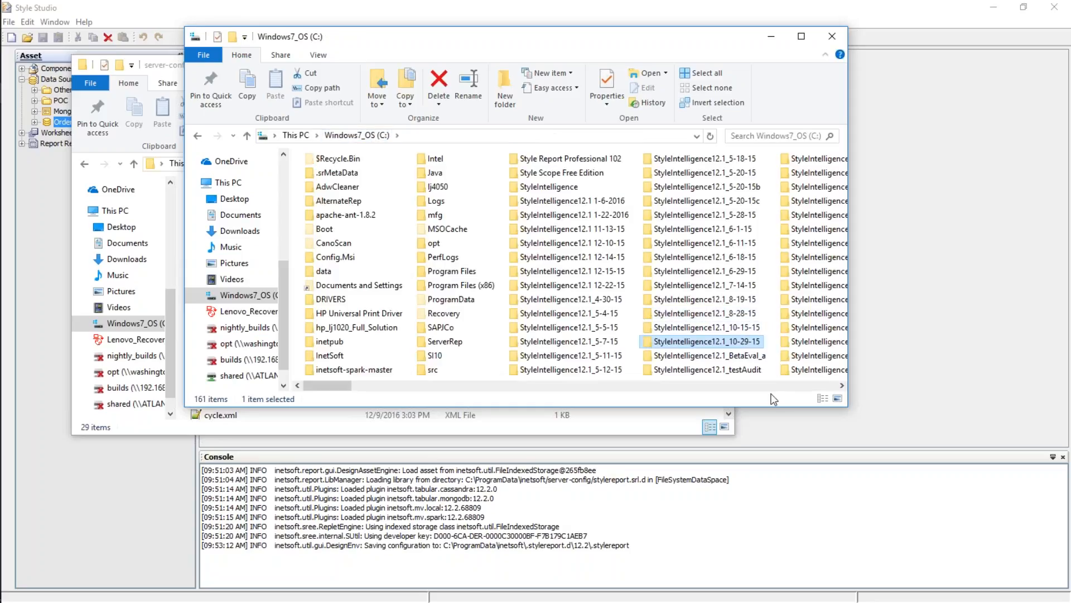
Look through the C: drive folders and the installed applications list for the Style Intelligence versions
{"action": "left_click", "coordinate": [841, 386]}
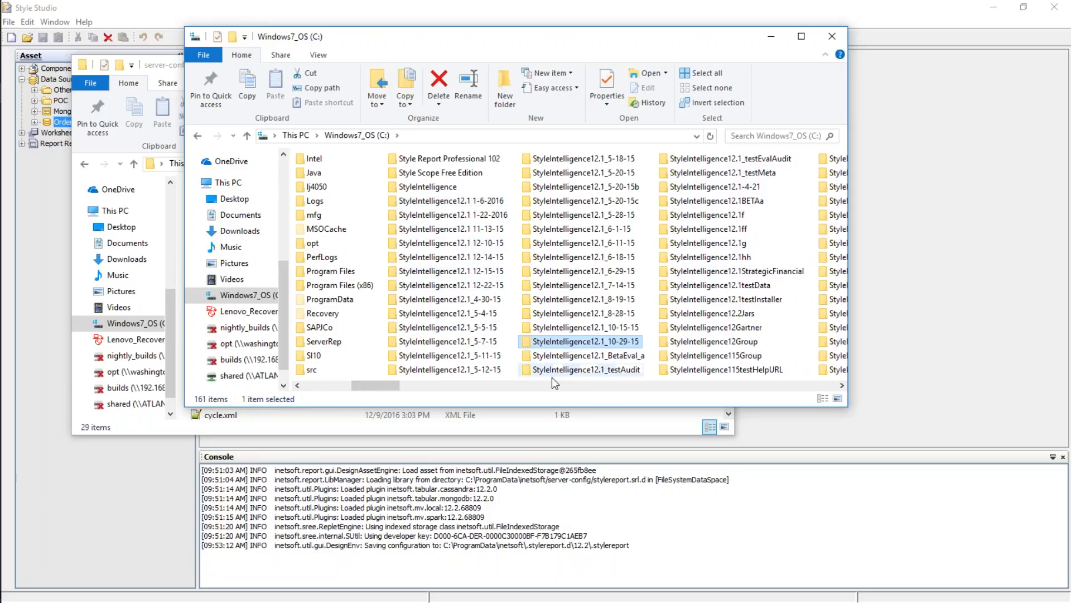
{"action": "mouse_move", "coordinate": [3, 67]}
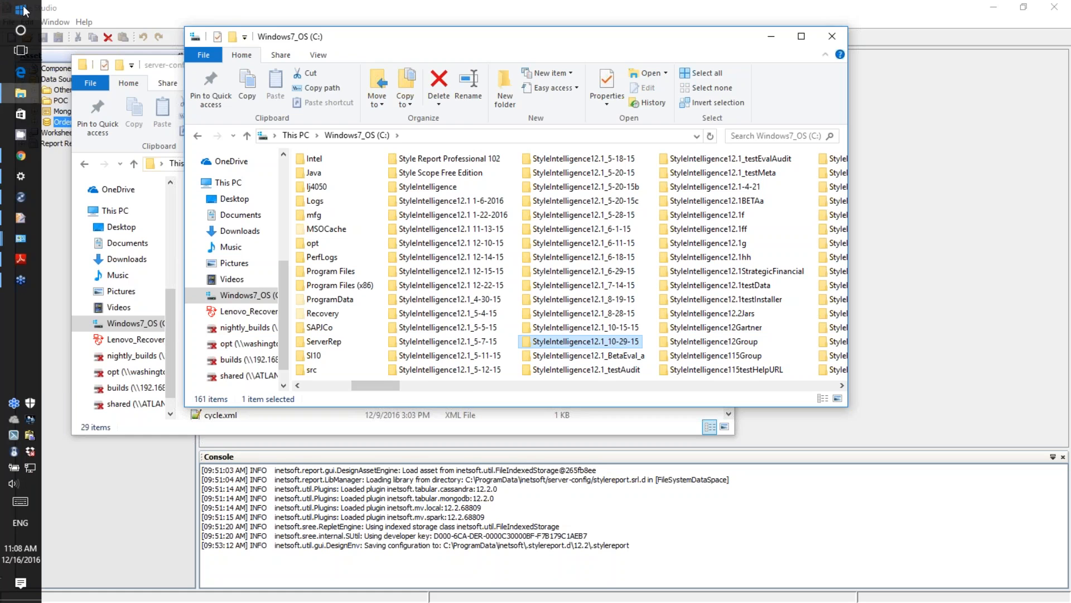
{"action": "left_click", "coordinate": [23, 10]}
{"action": "scroll", "coordinate": [154, 253], "scroll_direction": "down", "scroll_amount": 10}
{"action": "scroll", "coordinate": [142, 243], "scroll_direction": "down", "scroll_amount": 10}
{"action": "scroll", "coordinate": [162, 226], "scroll_direction": "down", "scroll_amount": 3}
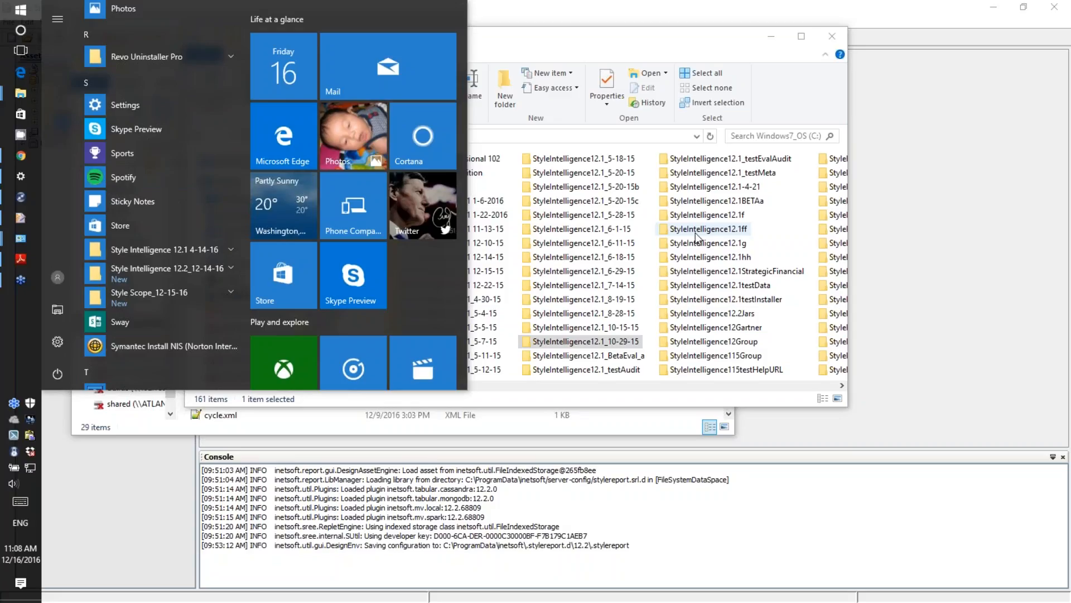
{"action": "left_click", "coordinate": [625, 346]}
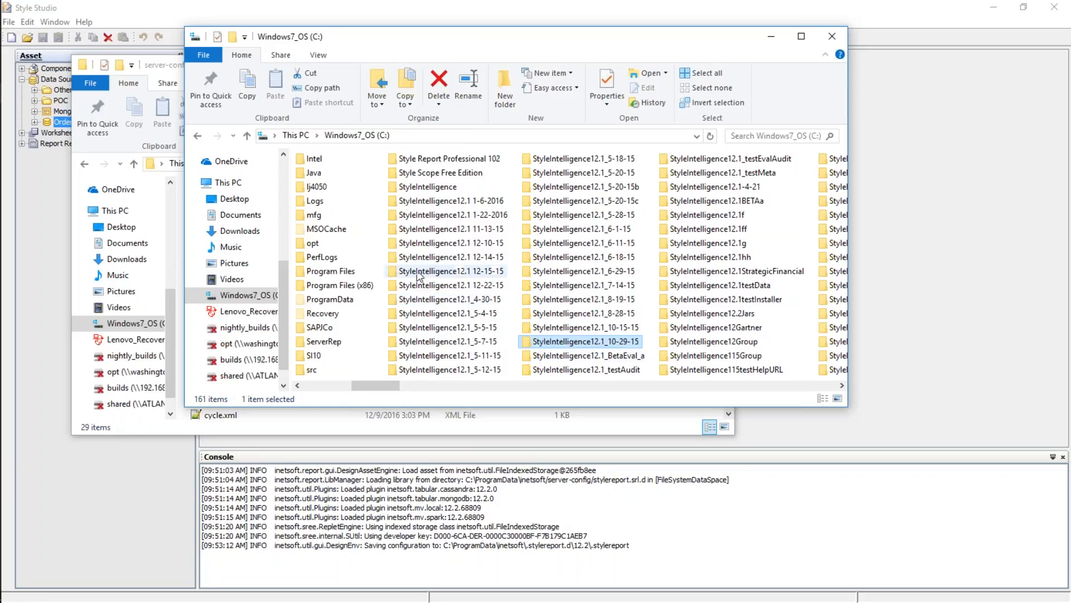
{"action": "double_click", "coordinate": [391, 300]}
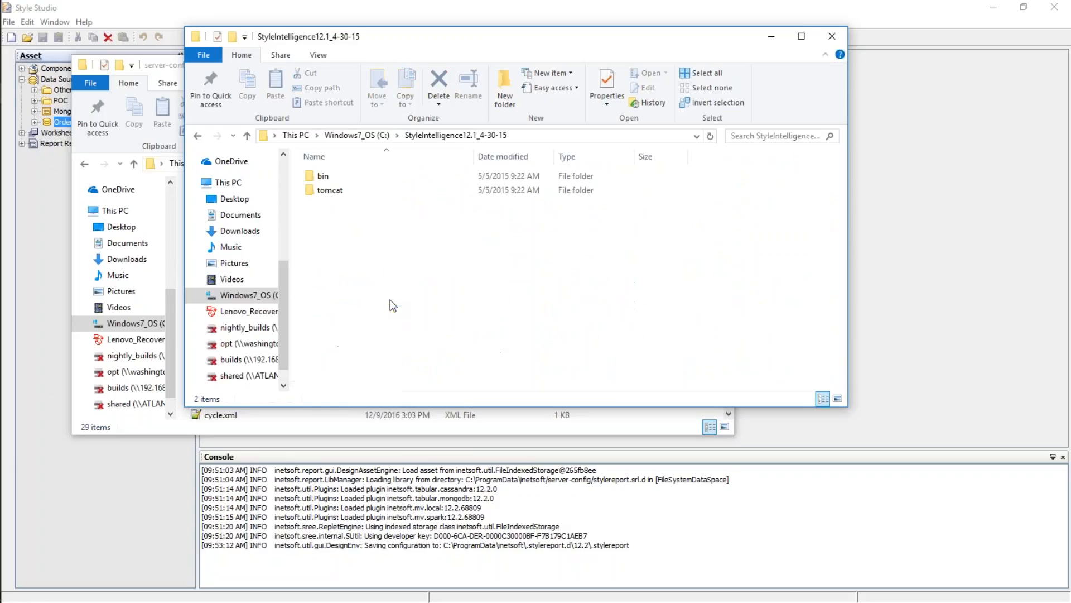
{"action": "double_click", "coordinate": [310, 189]}
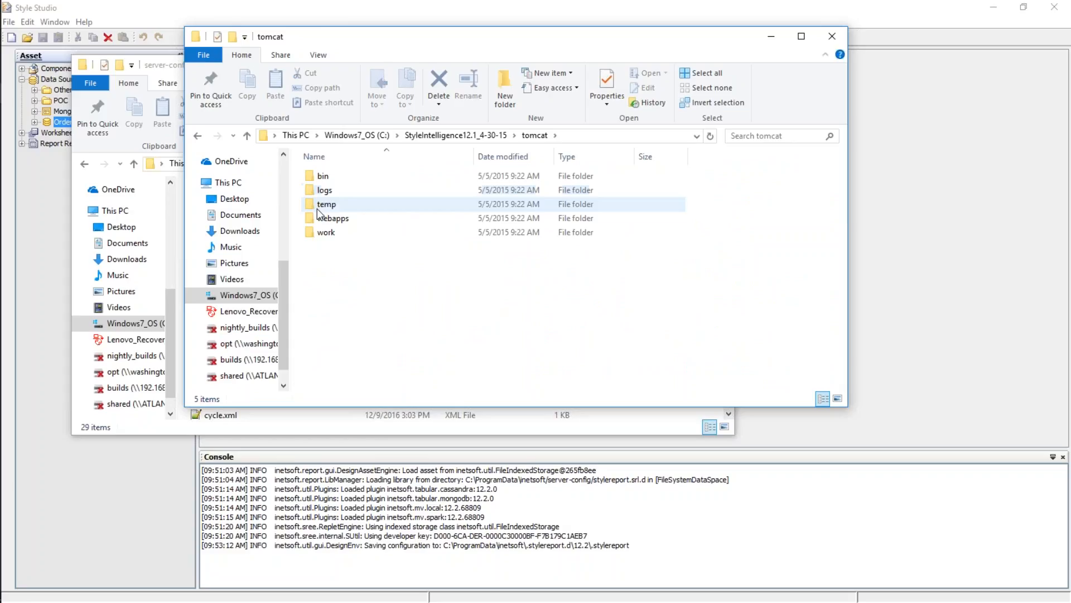
{"action": "double_click", "coordinate": [313, 218]}
{"action": "double_click", "coordinate": [316, 177]}
{"action": "double_click", "coordinate": [315, 176]}
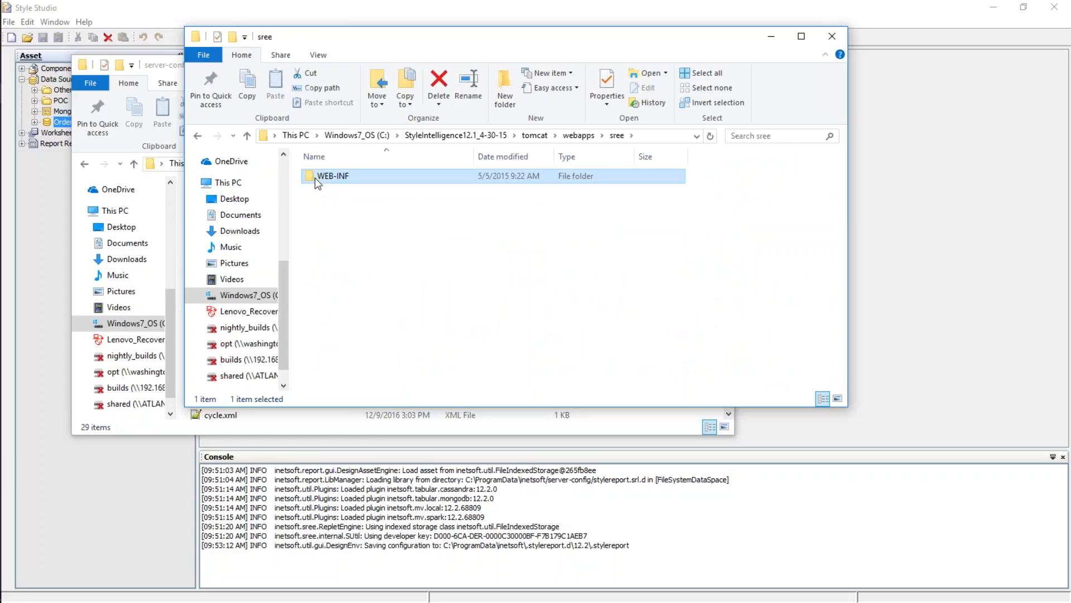
{"action": "left_click", "coordinate": [435, 138]}
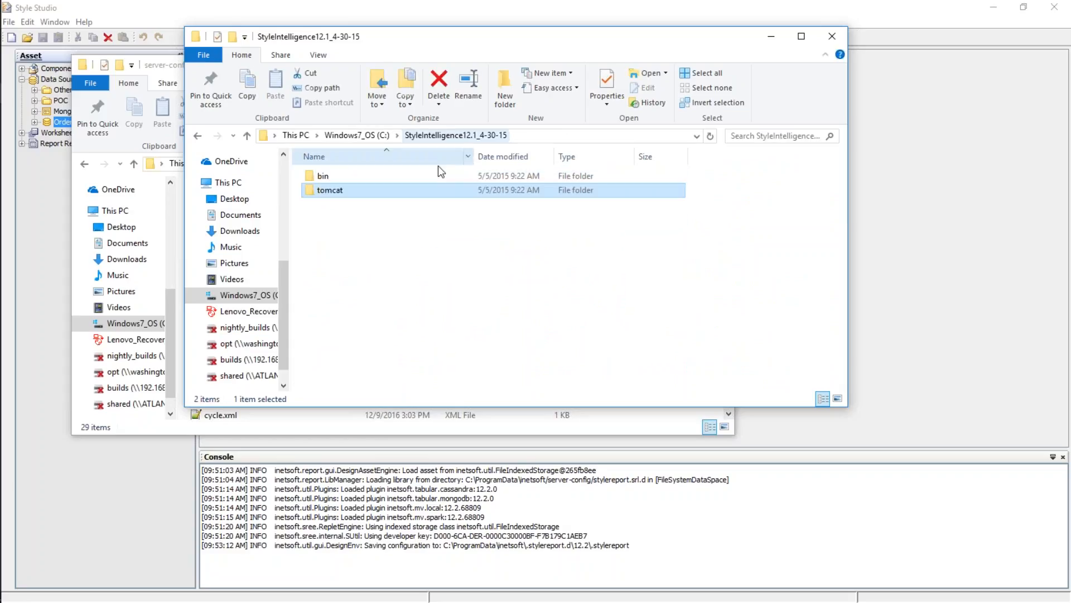
{"action": "left_click", "coordinate": [373, 137]}
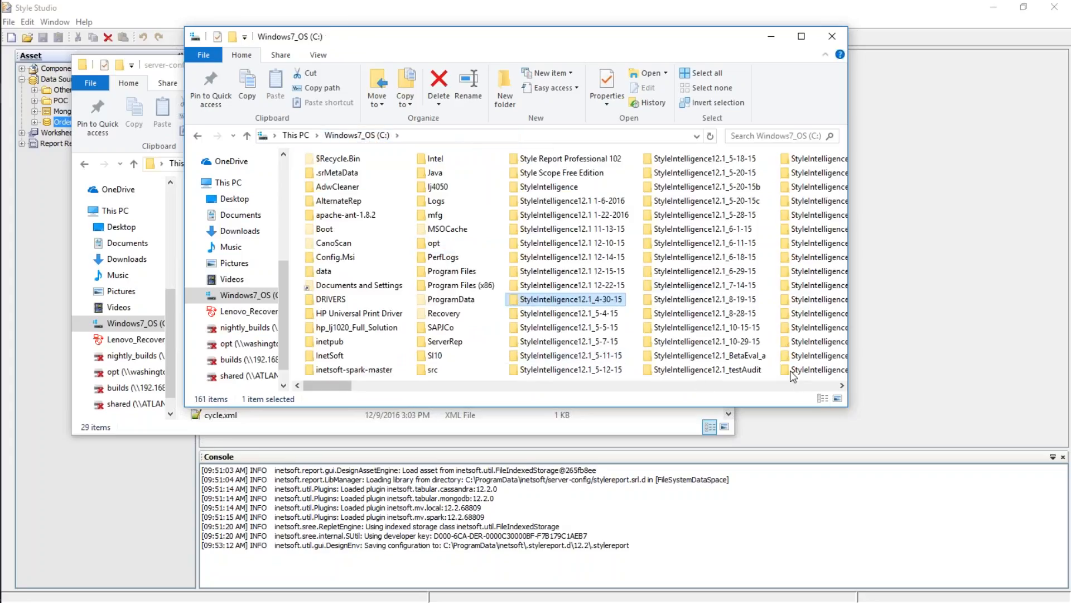
Open the StyleIntelligence121_4-14-16 installation on C: and browse to its tomcat\webapps\sree\WEB-INF\classes folder
{"action": "left_click", "coordinate": [841, 385]}
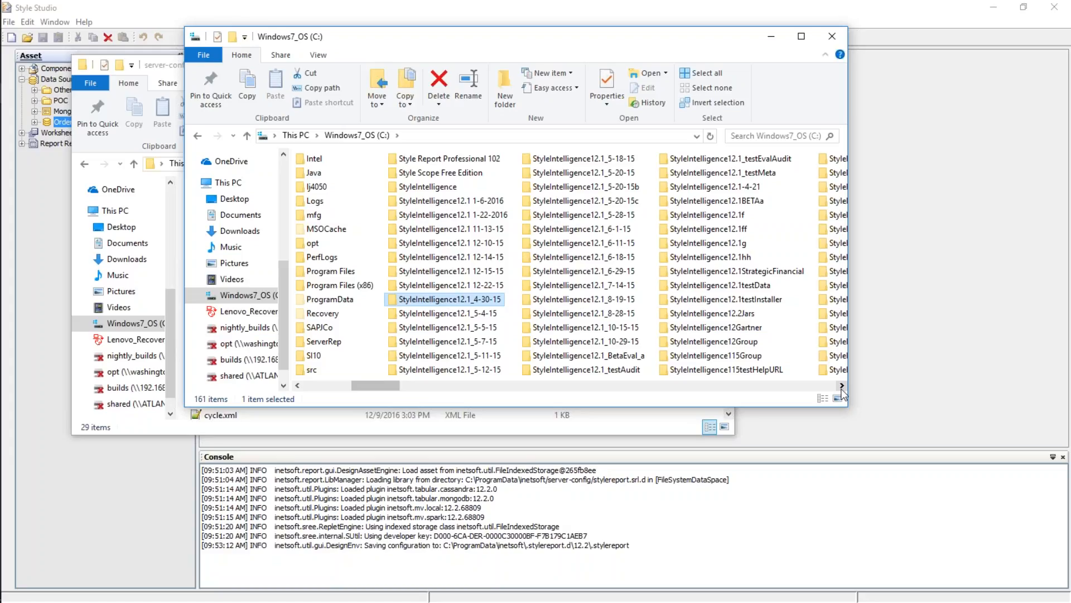
{"action": "left_click", "coordinate": [841, 386]}
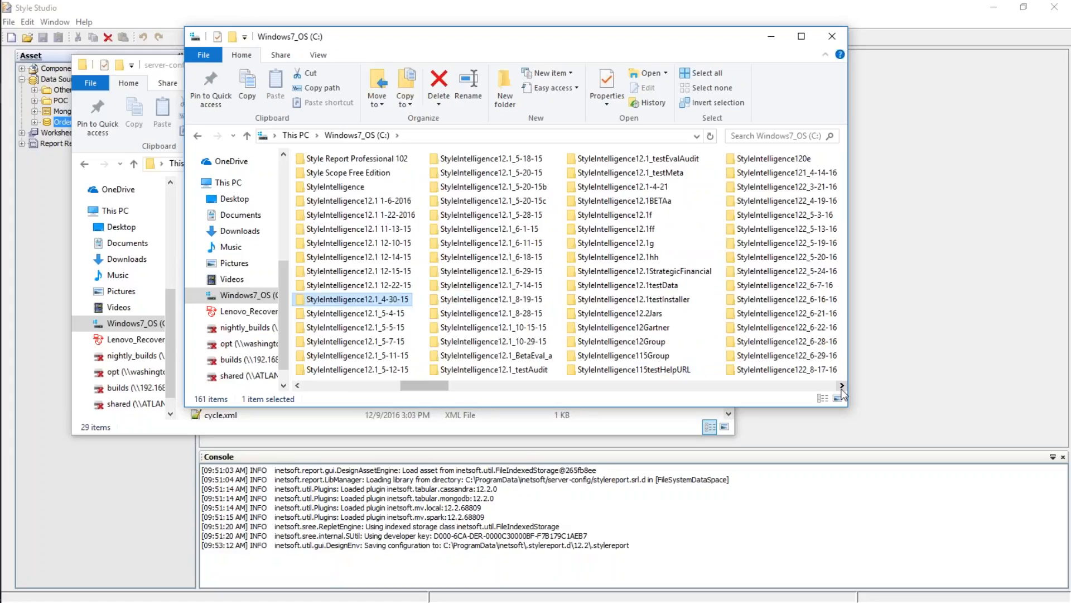
{"action": "double_click", "coordinate": [781, 173]}
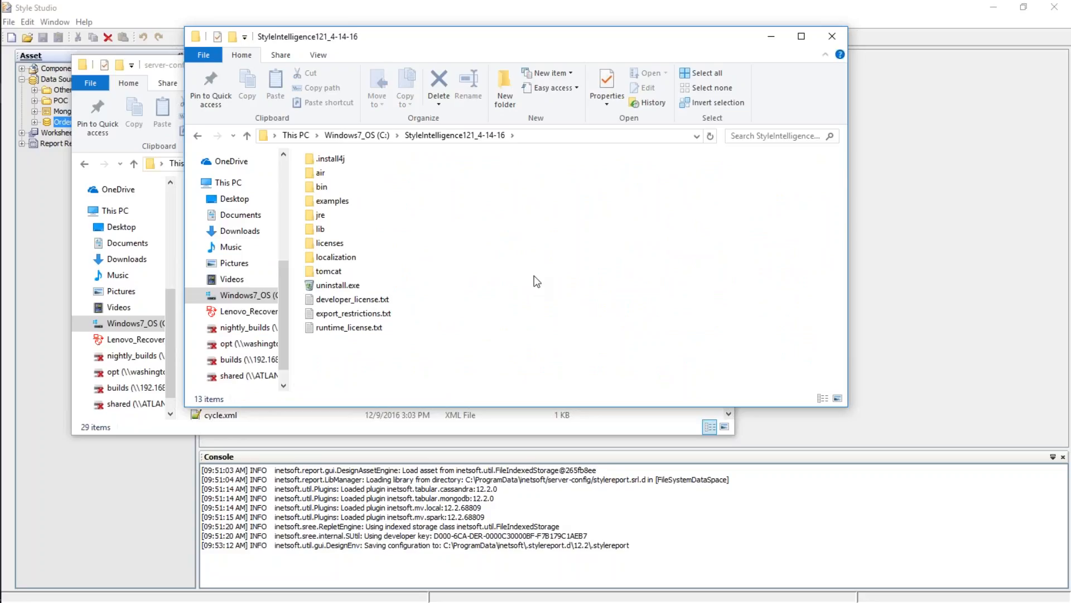
{"action": "double_click", "coordinate": [328, 271]}
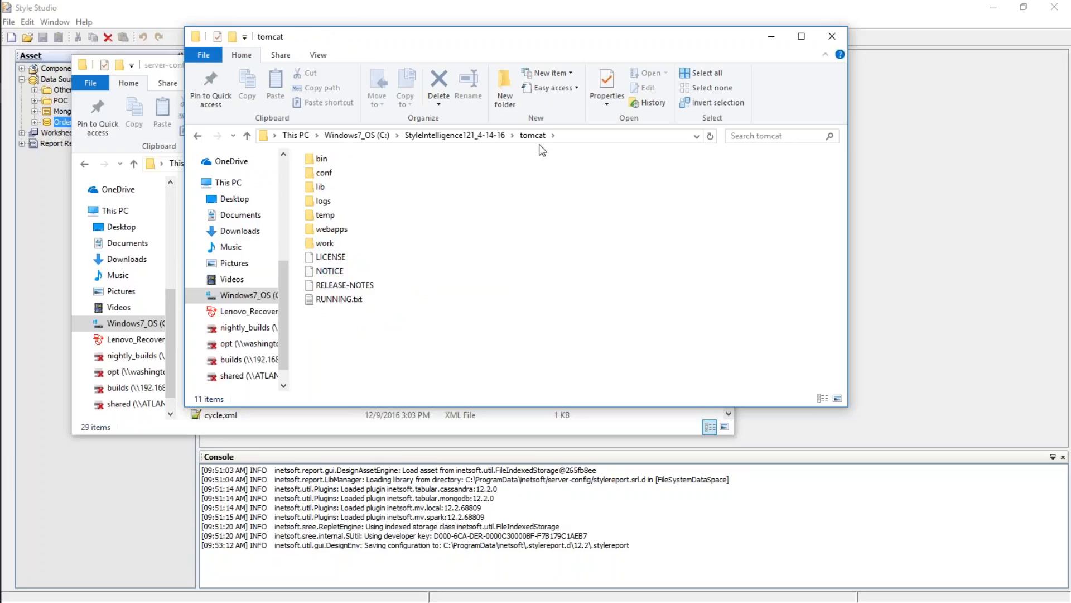
{"action": "double_click", "coordinate": [317, 229]}
{"action": "double_click", "coordinate": [316, 161]}
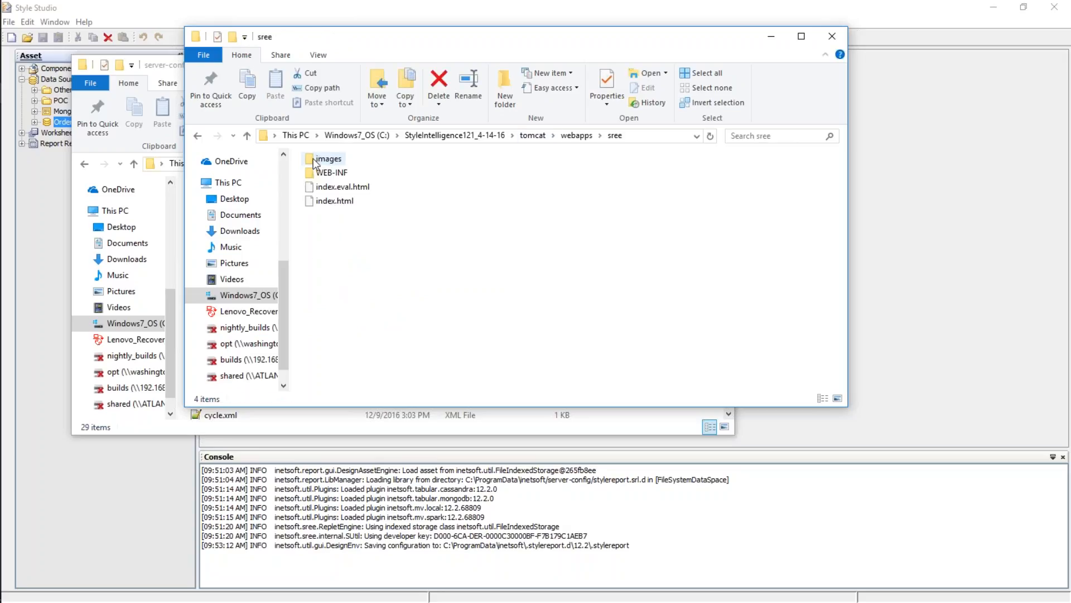
{"action": "double_click", "coordinate": [314, 173]}
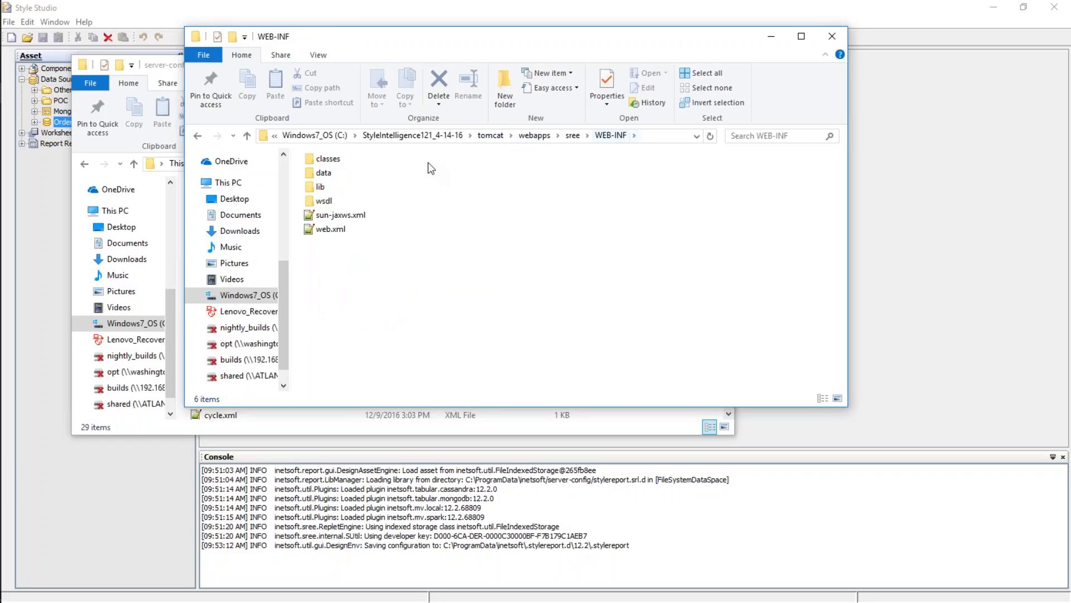
{"action": "double_click", "coordinate": [310, 162]}
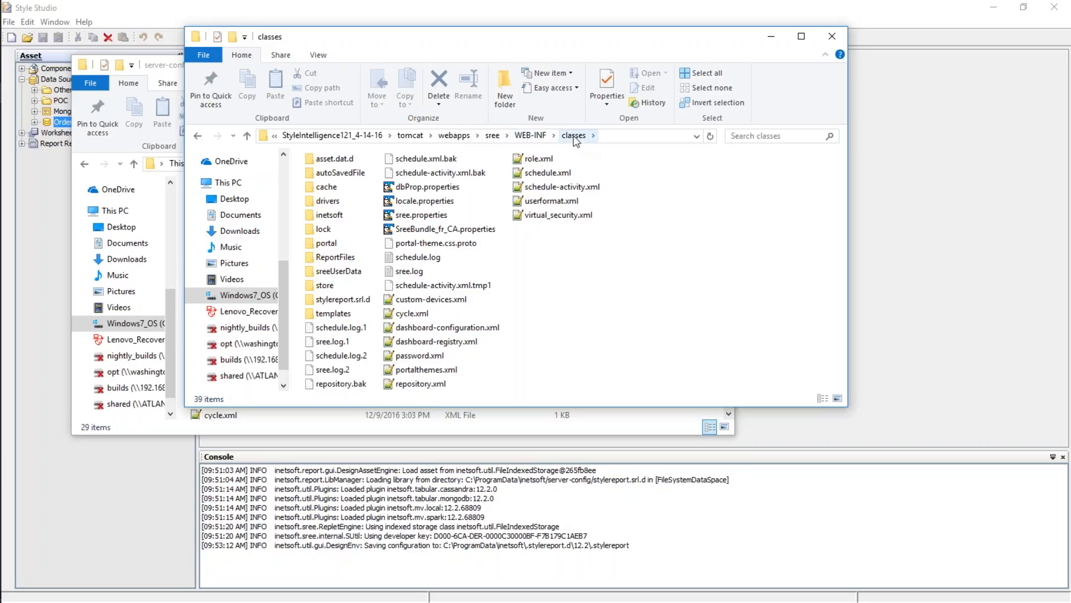
Go back to WEB-INF and open its lib folder to view the JAR files
{"action": "left_click", "coordinate": [529, 136]}
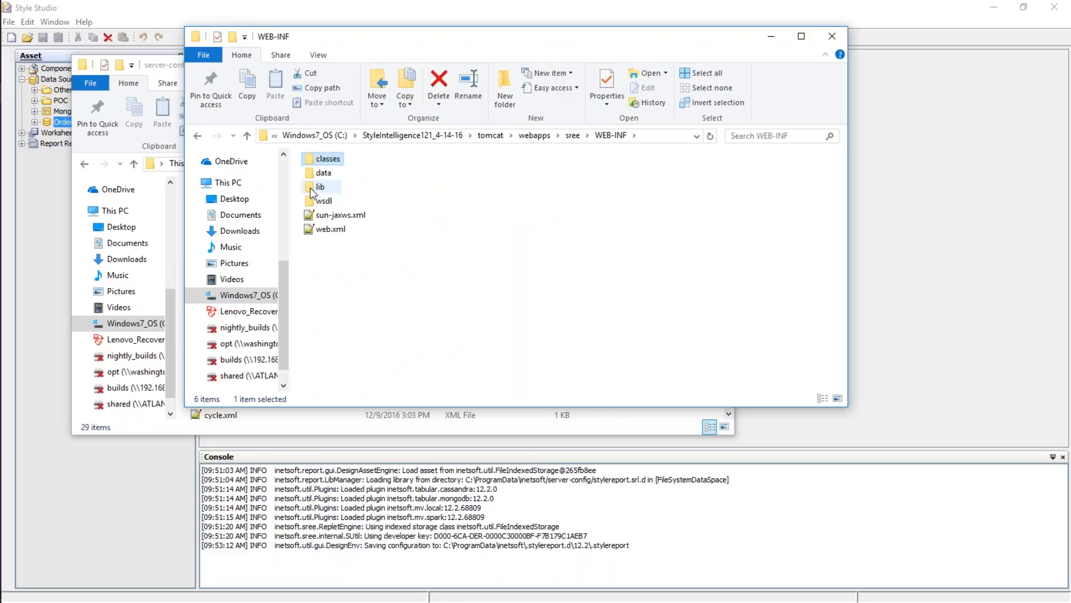
{"action": "double_click", "coordinate": [310, 187]}
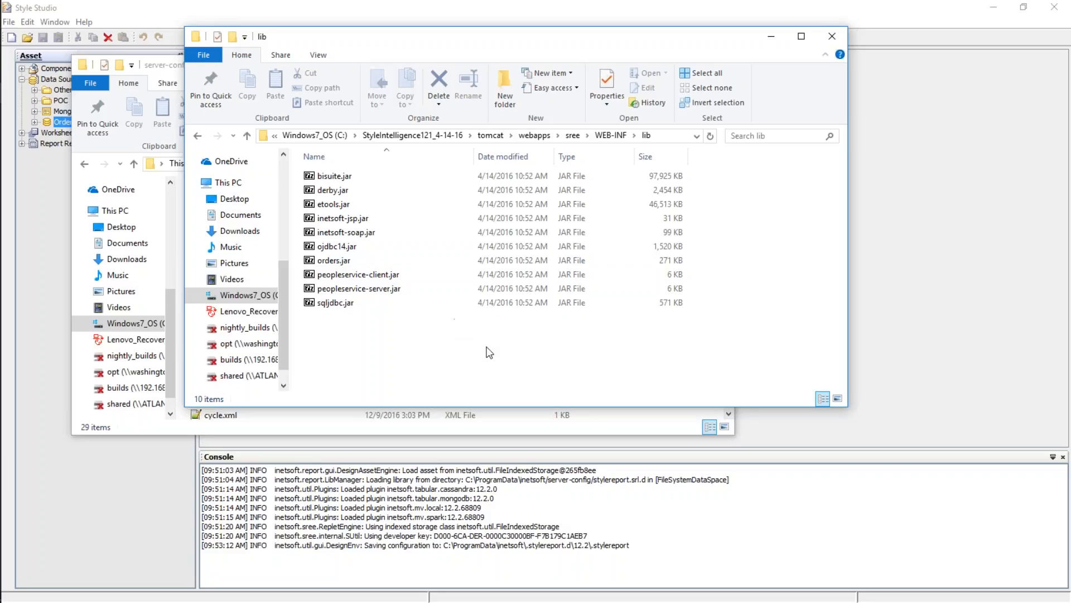
{"action": "left_click", "coordinate": [479, 304]}
Rearrange the two Explorer windows and browse the server-config one to ProgramData on the C: drive
{"action": "left_click_drag", "start_coordinate": [430, 38], "coordinate": [542, 276]}
{"action": "left_click_drag", "start_coordinate": [352, 75], "coordinate": [521, 77]}
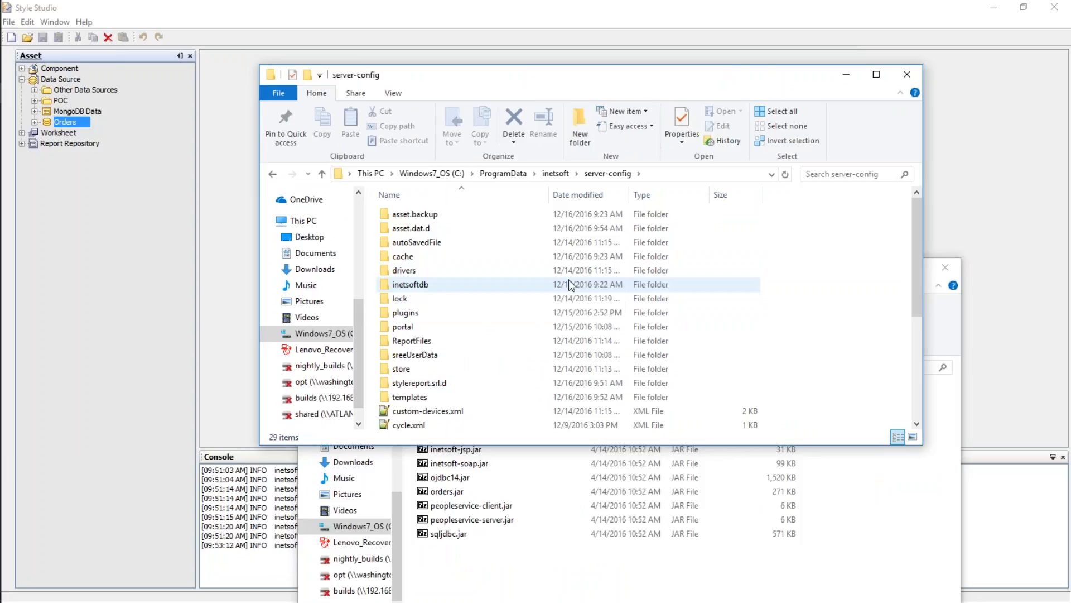
{"action": "left_click", "coordinate": [499, 174]}
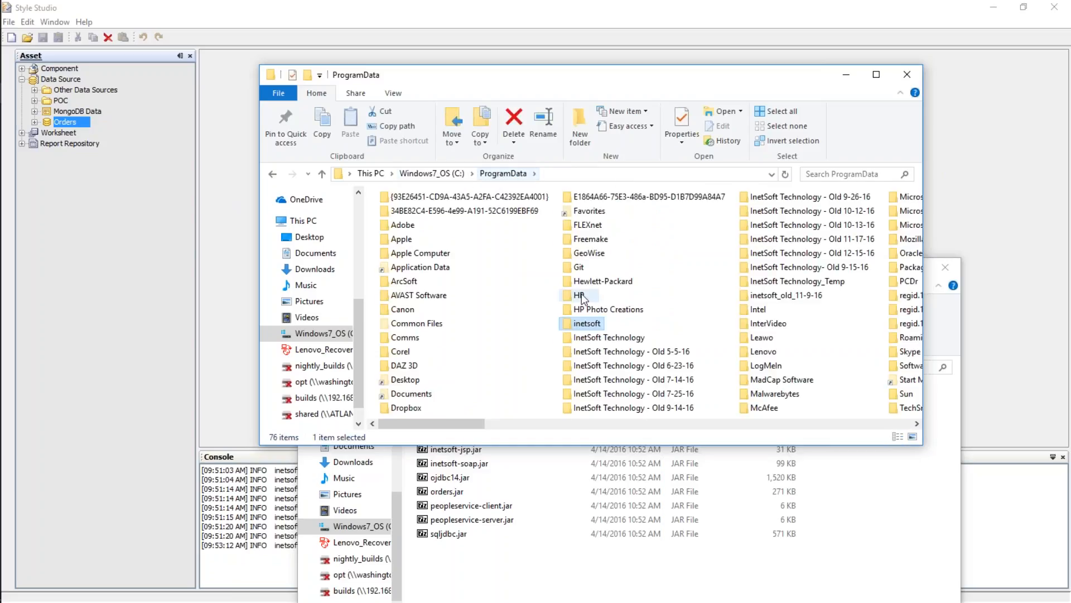
{"action": "left_click", "coordinate": [445, 175]}
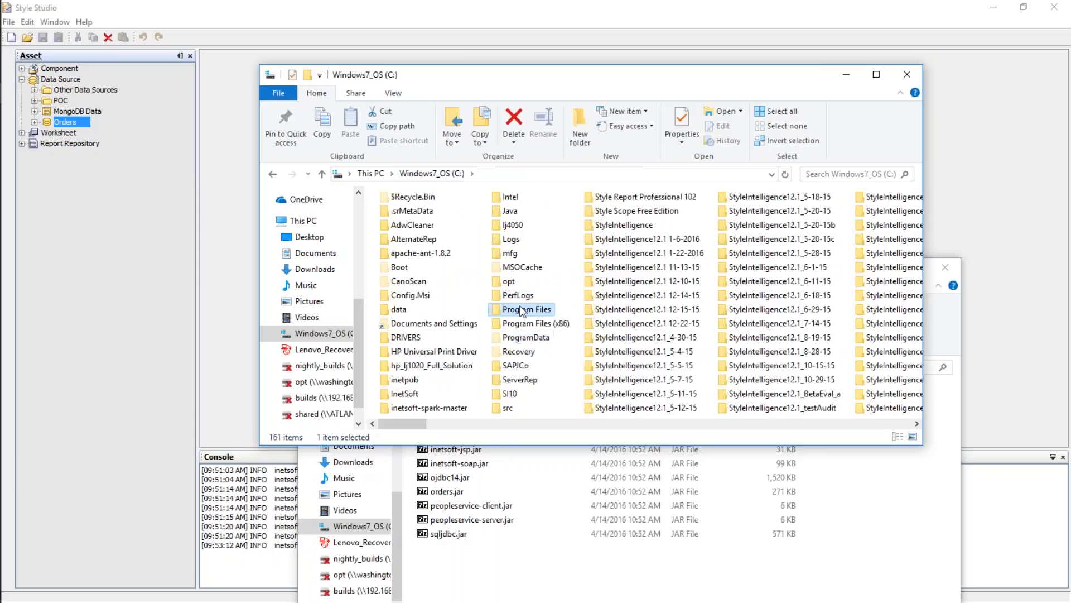
{"action": "double_click", "coordinate": [495, 338]}
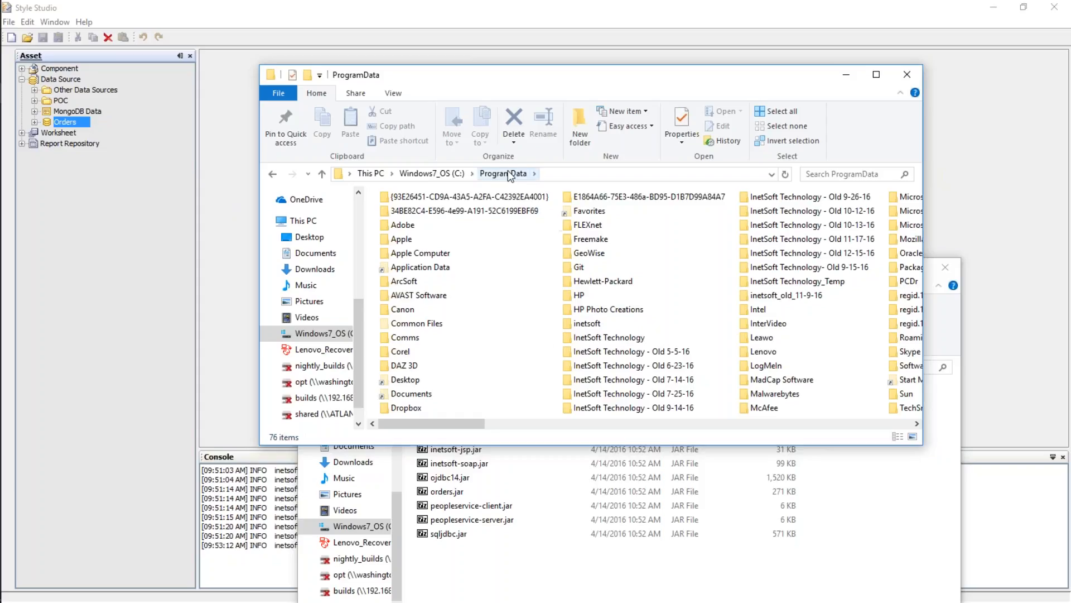
Open the inetsoft folder and its shared-libs subfolder to view the JAR files
{"action": "double_click", "coordinate": [587, 322]}
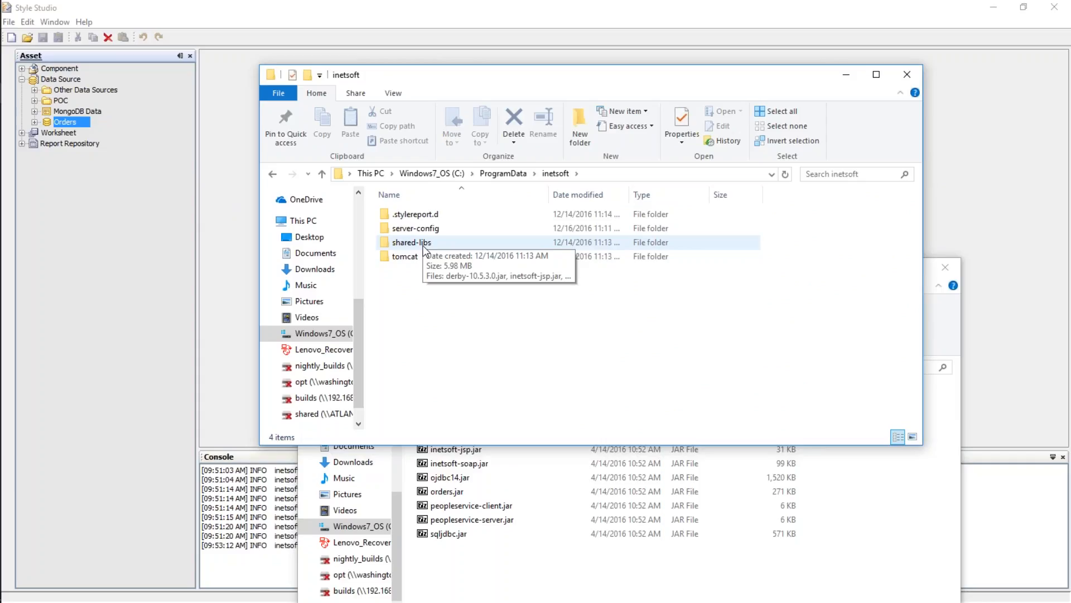
{"action": "left_click", "coordinate": [382, 241]}
{"action": "double_click", "coordinate": [380, 239]}
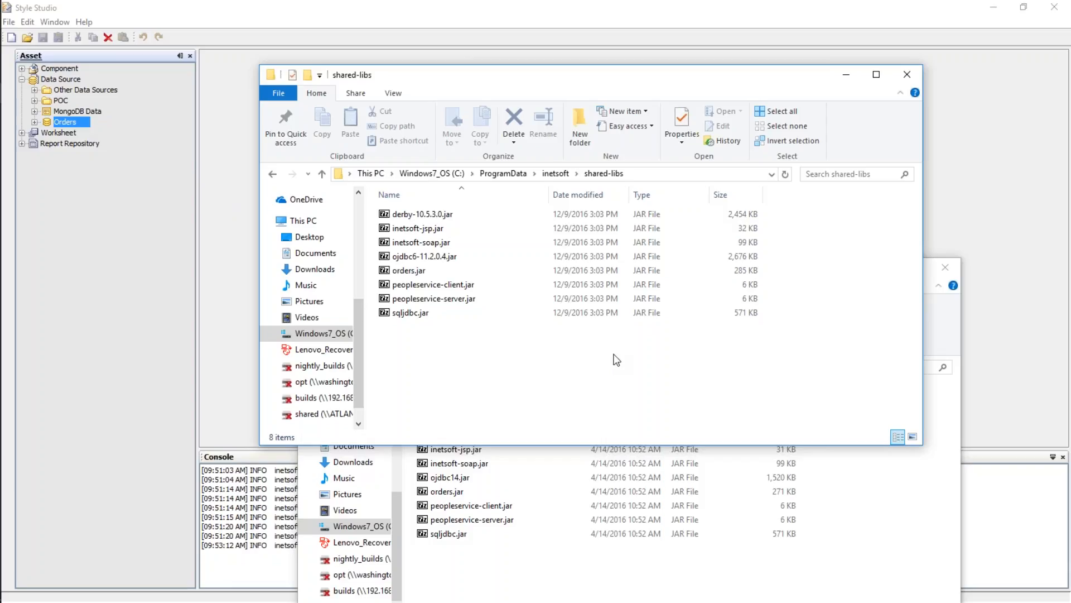
Switch to Style Studio and view the C:\ProgramData\inetsoft\shared-libs\* classpath entry in its configuration
{"action": "left_click", "coordinate": [528, 14]}
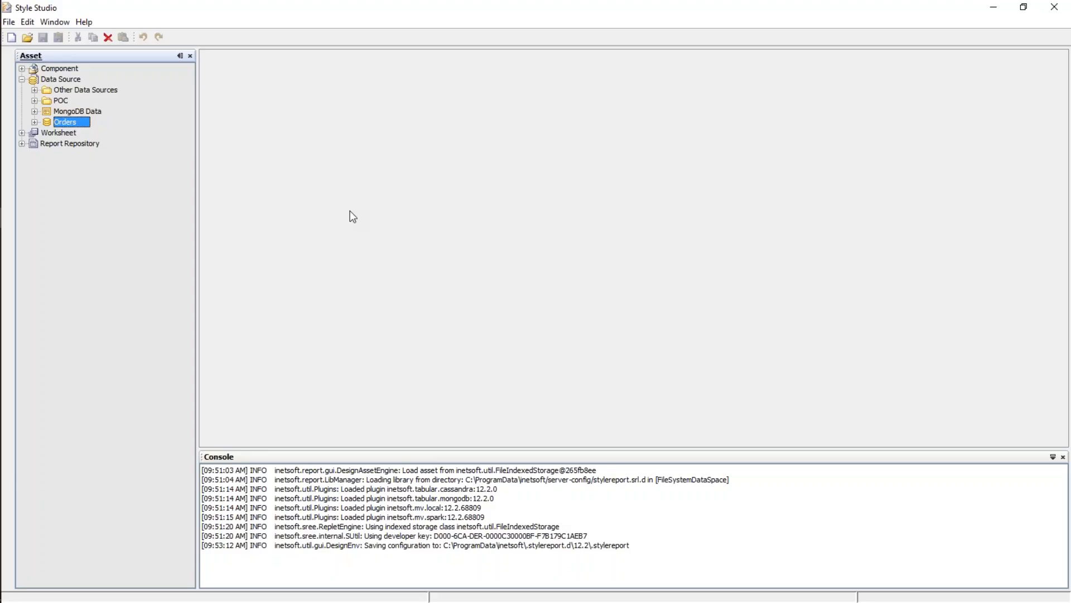
{"action": "left_click", "coordinate": [9, 21]}
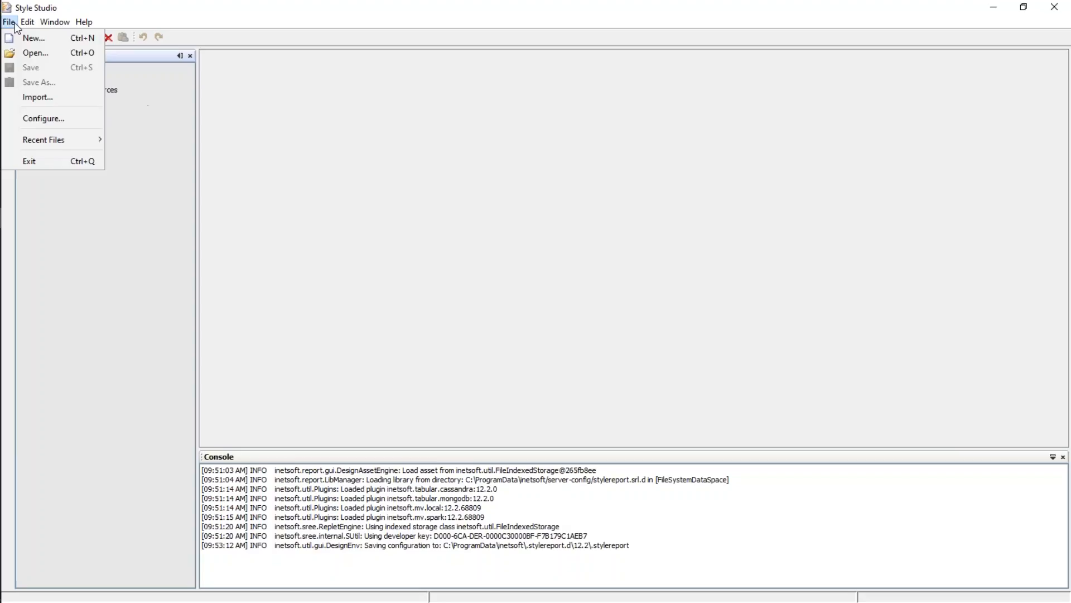
{"action": "left_click", "coordinate": [46, 117]}
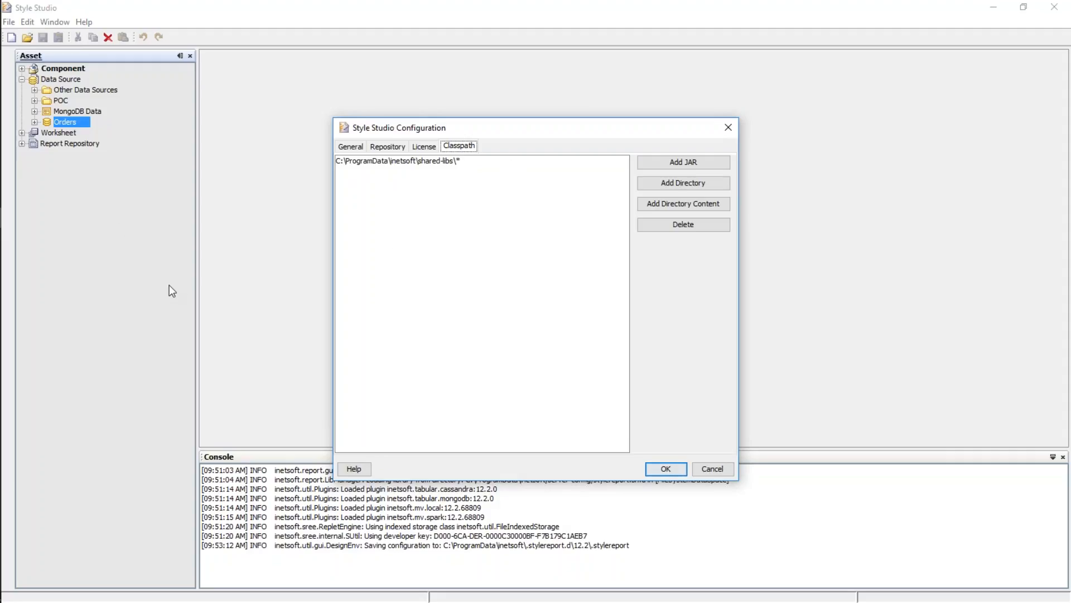
{"action": "left_click", "coordinate": [437, 162]}
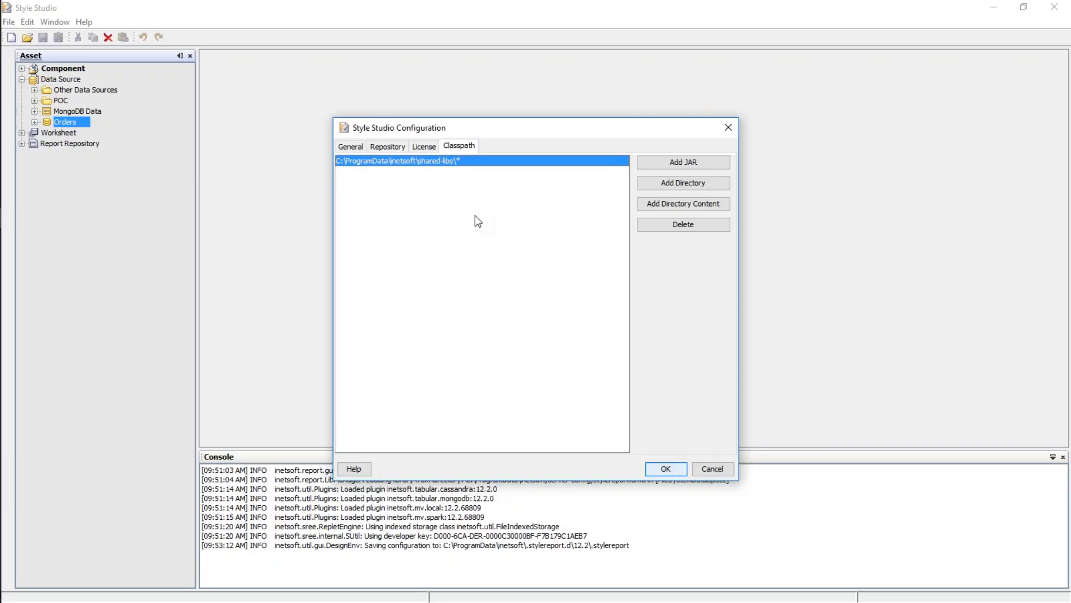
Start adding a JAR to the classpath and browse to the ProgramData folder on the C: drive
{"action": "left_click", "coordinate": [662, 161]}
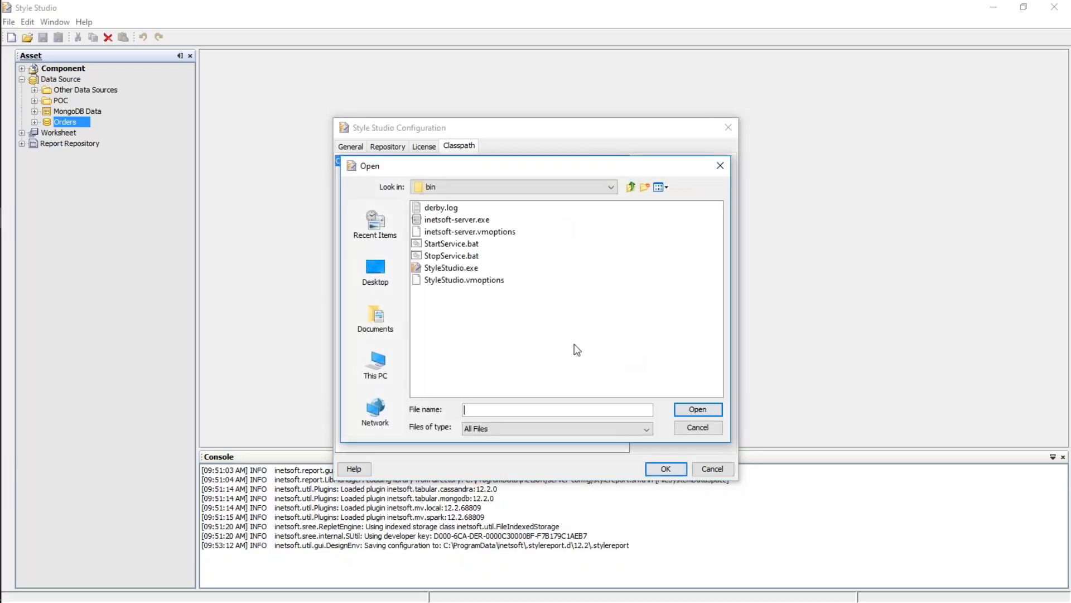
{"action": "left_click", "coordinate": [611, 188]}
{"action": "scroll", "coordinate": [507, 247], "scroll_direction": "up", "scroll_amount": 3}
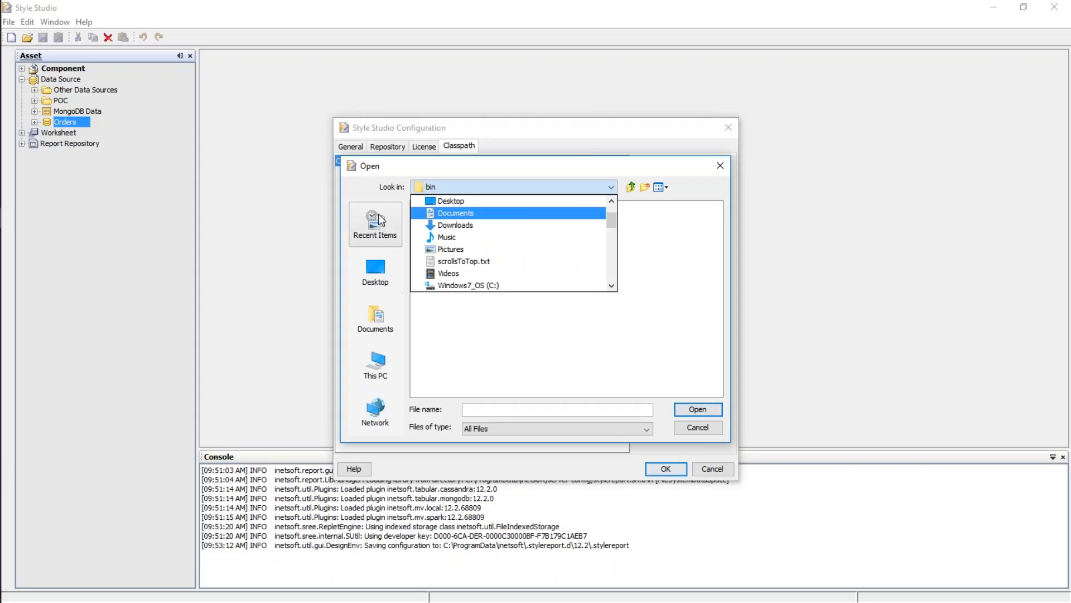
{"action": "left_click", "coordinate": [445, 360]}
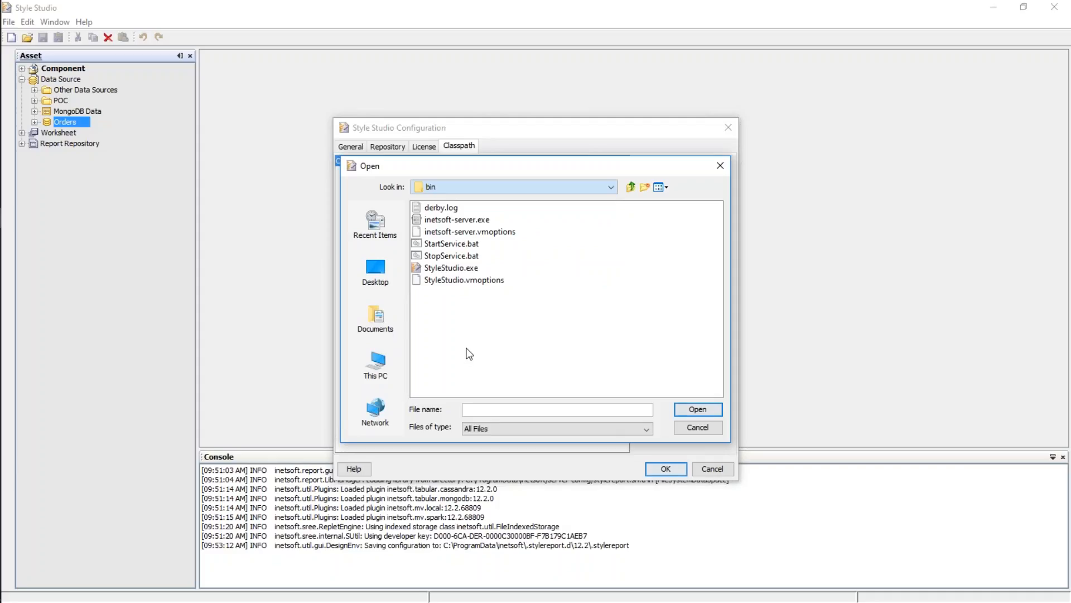
{"action": "left_click", "coordinate": [375, 368]}
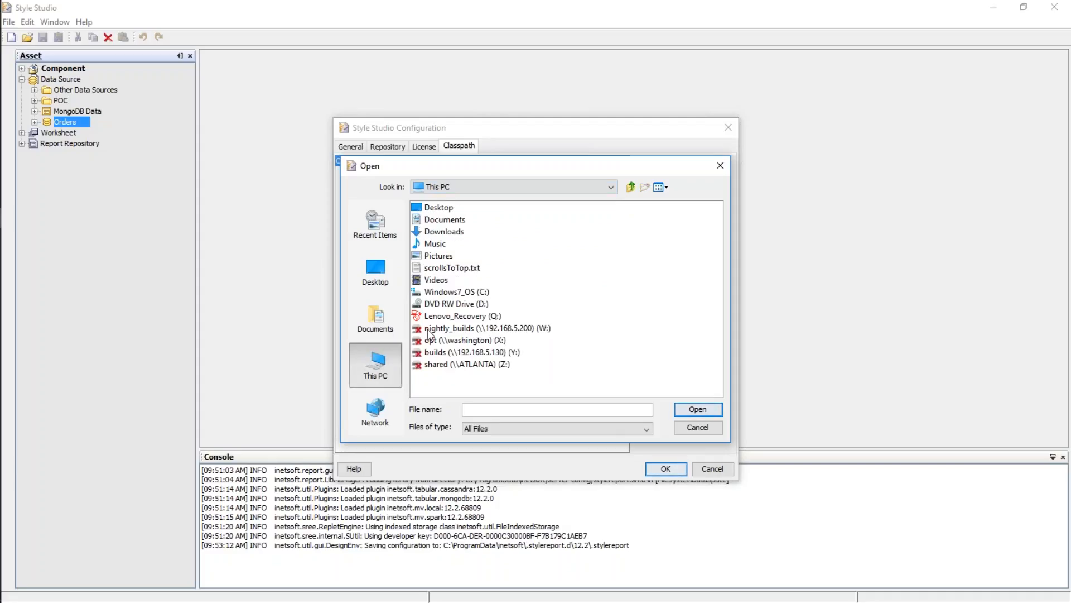
{"action": "double_click", "coordinate": [427, 292]}
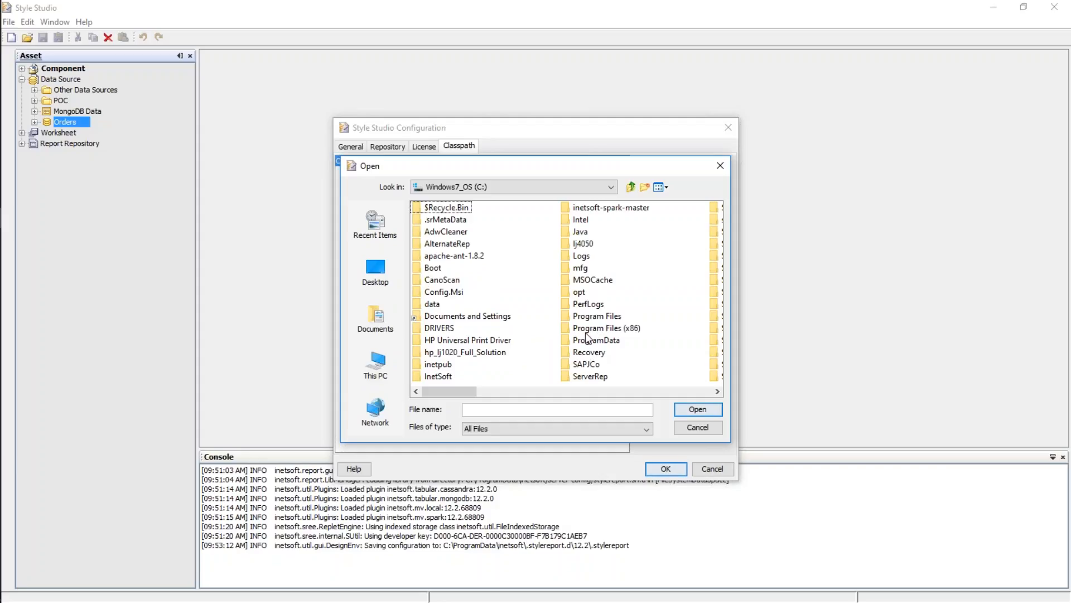
{"action": "double_click", "coordinate": [580, 340]}
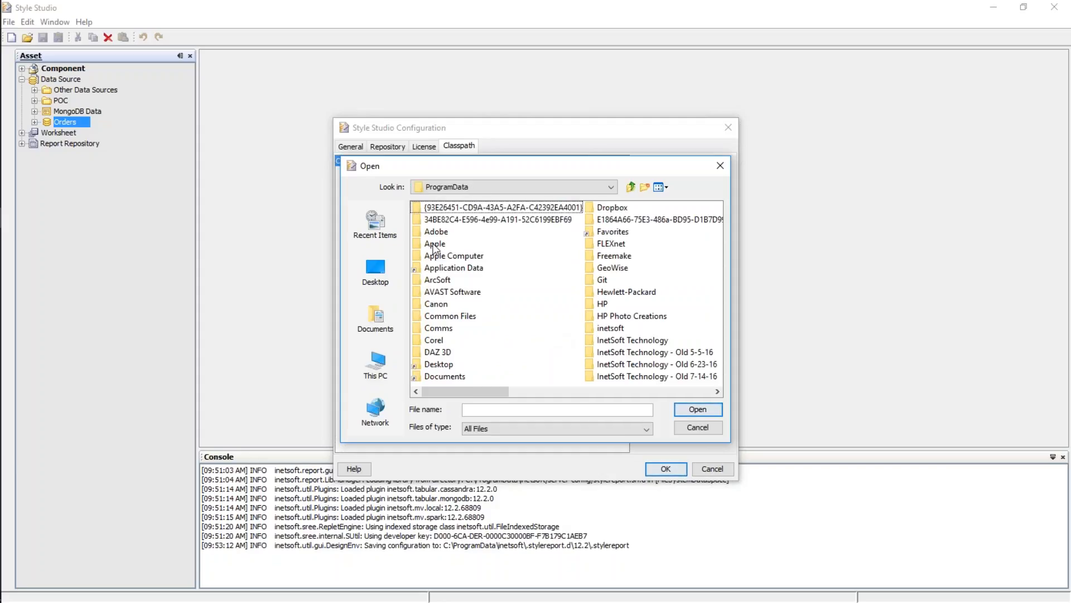
Browse to orders.jar in inetsoft\shared-libs, then cancel both the JAR selection and the configuration
{"action": "double_click", "coordinate": [589, 317]}
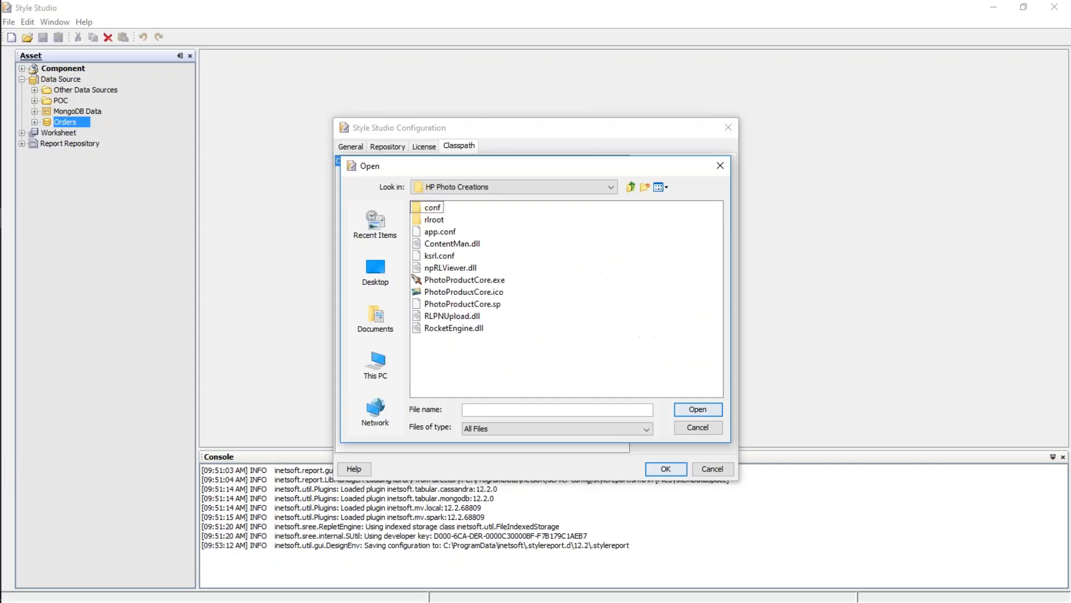
{"action": "left_click", "coordinate": [631, 187]}
{"action": "double_click", "coordinate": [603, 329]}
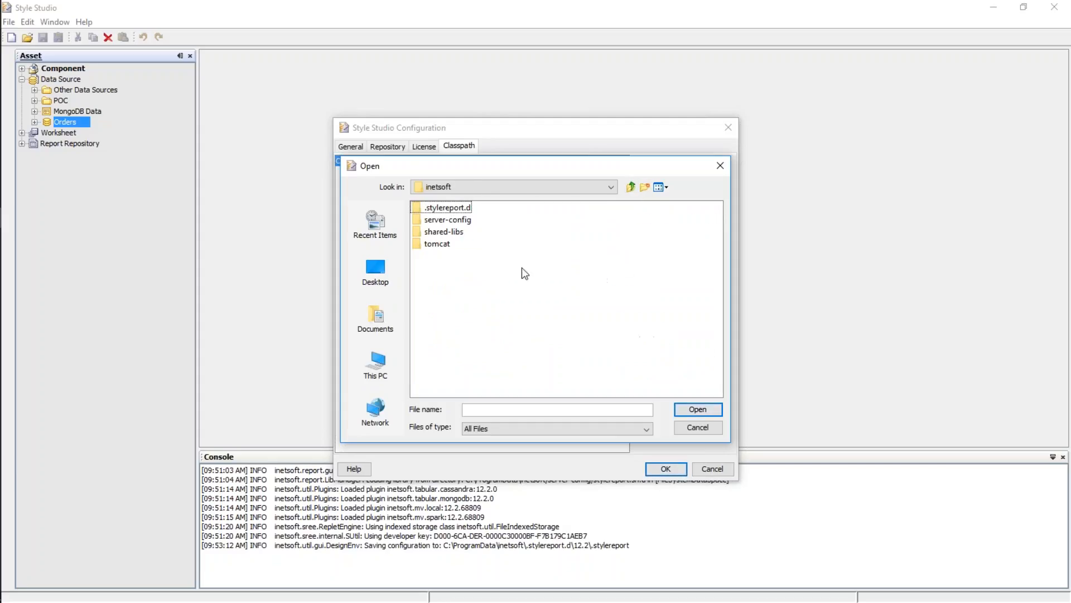
{"action": "double_click", "coordinate": [425, 231]}
{"action": "left_click", "coordinate": [447, 254]}
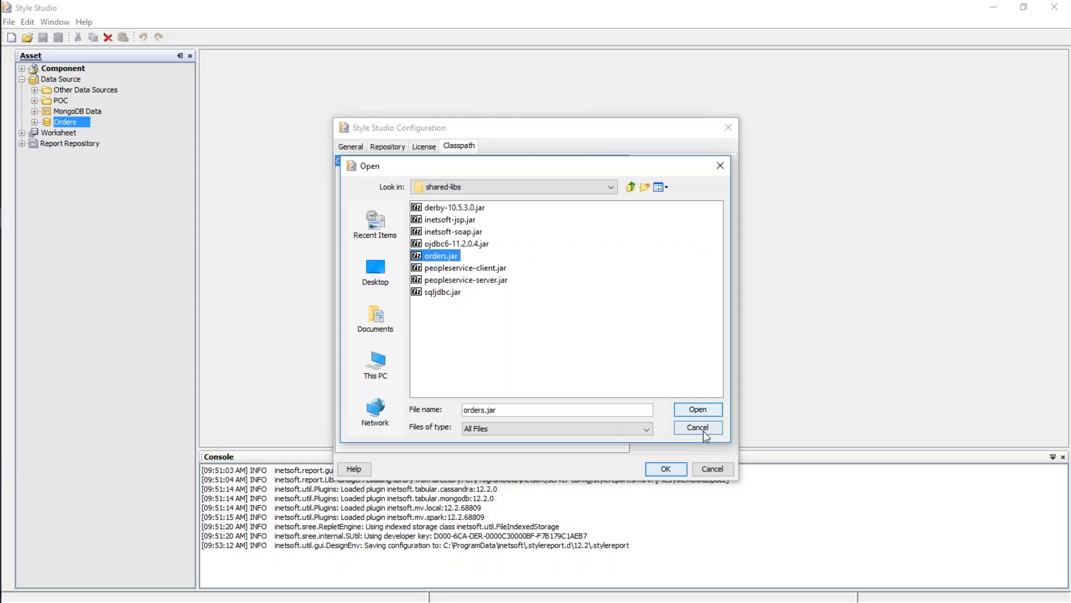
{"action": "left_click", "coordinate": [721, 165]}
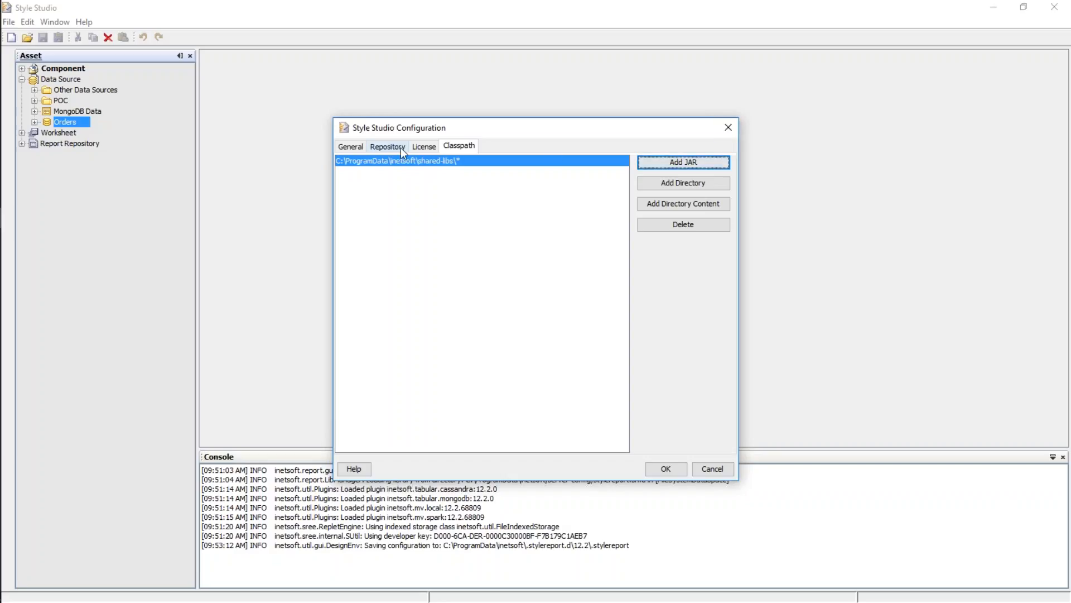
{"action": "left_click", "coordinate": [721, 468]}
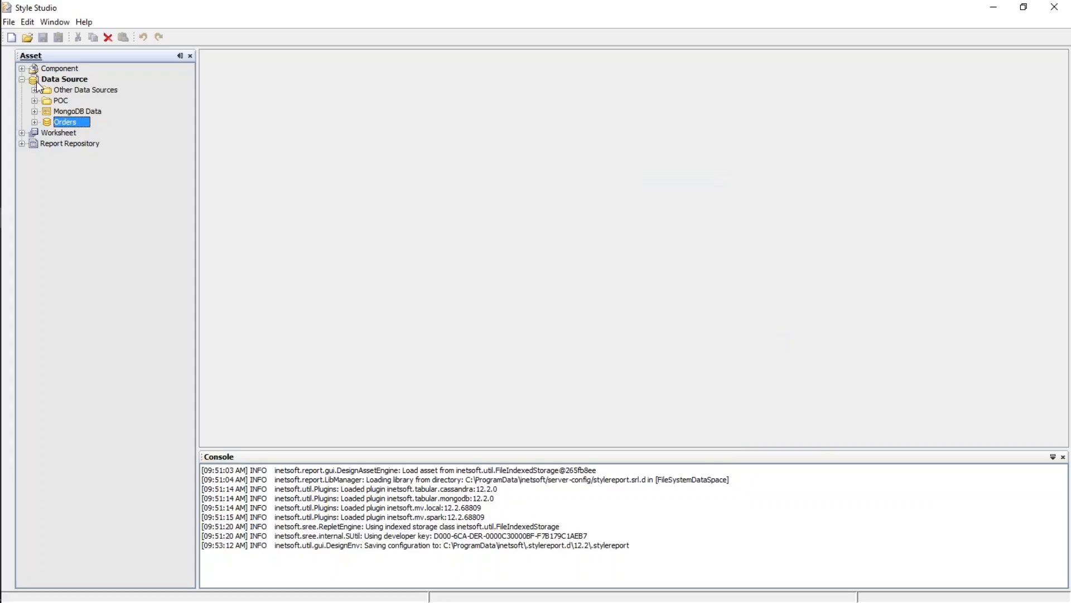
Start a new data source asset and view the descriptions of the Apache Cassandra and MongoDB types
{"action": "left_click", "coordinate": [11, 37]}
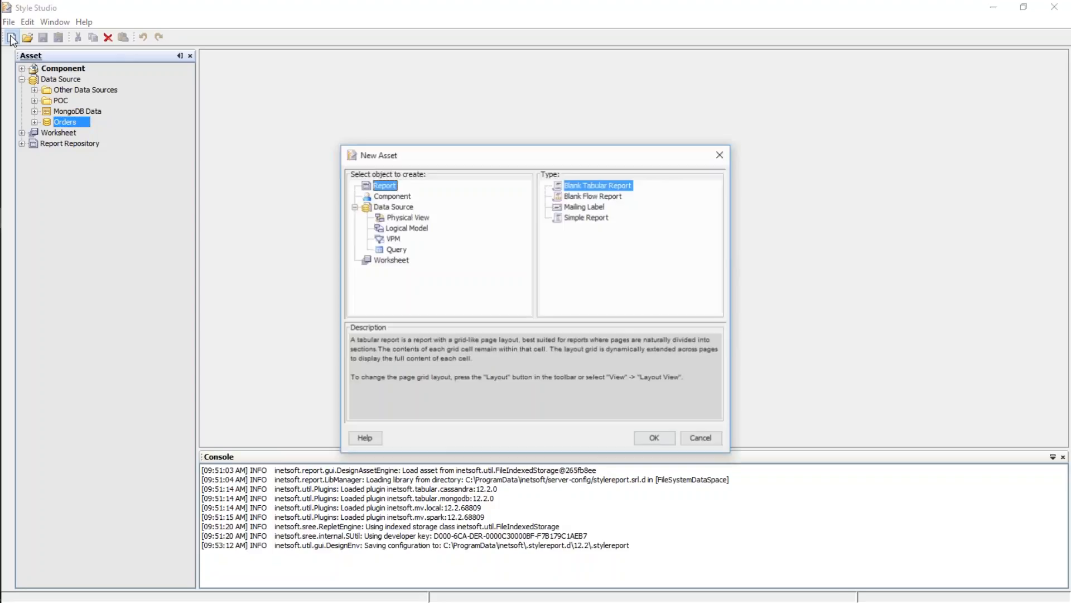
{"action": "left_click", "coordinate": [409, 207]}
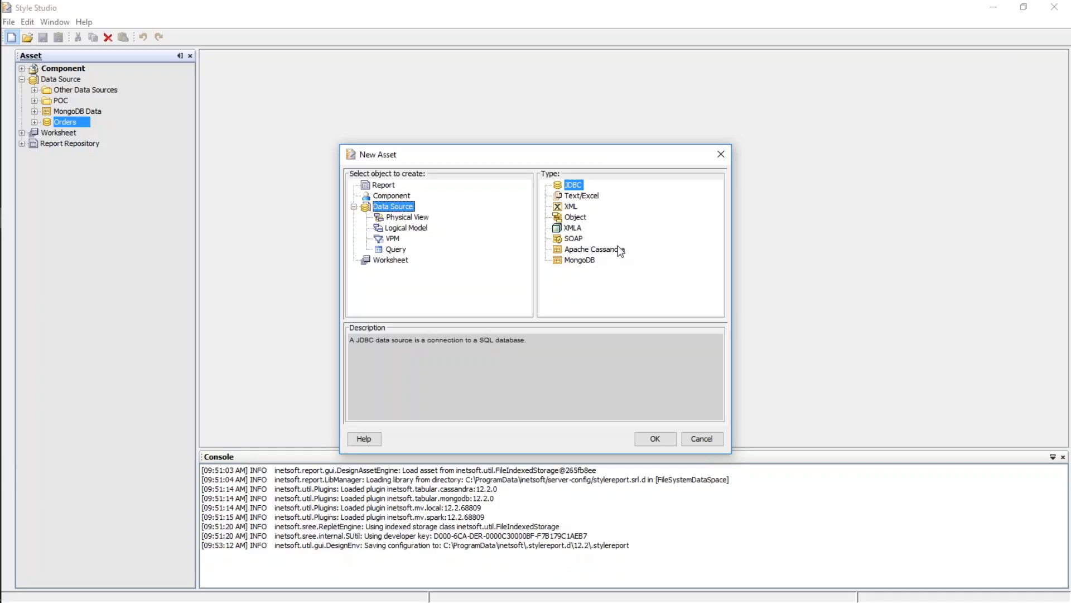
{"action": "left_click", "coordinate": [595, 251]}
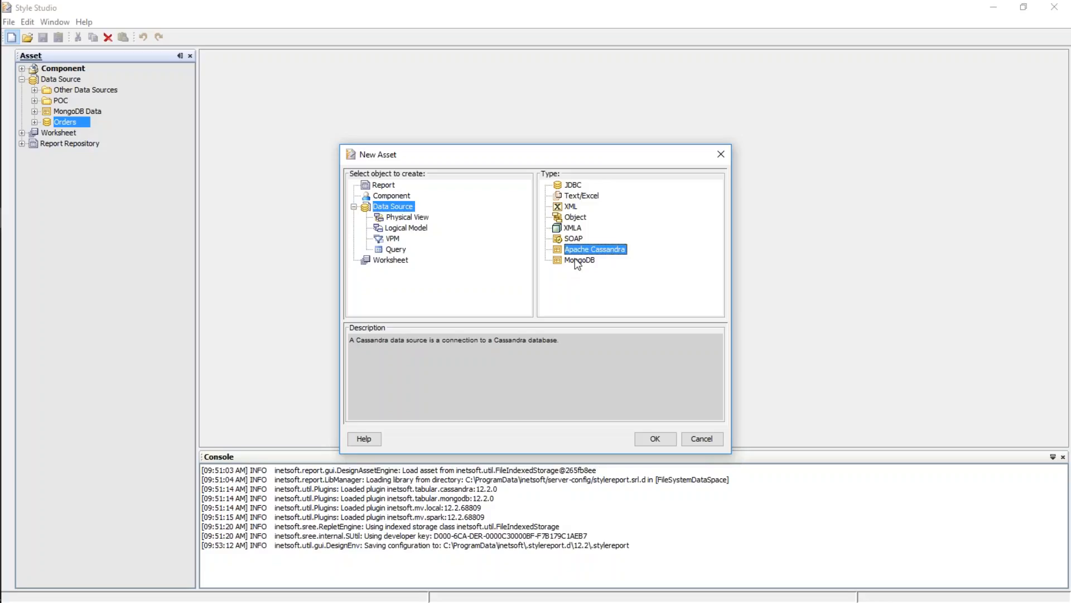
{"action": "left_click", "coordinate": [593, 260]}
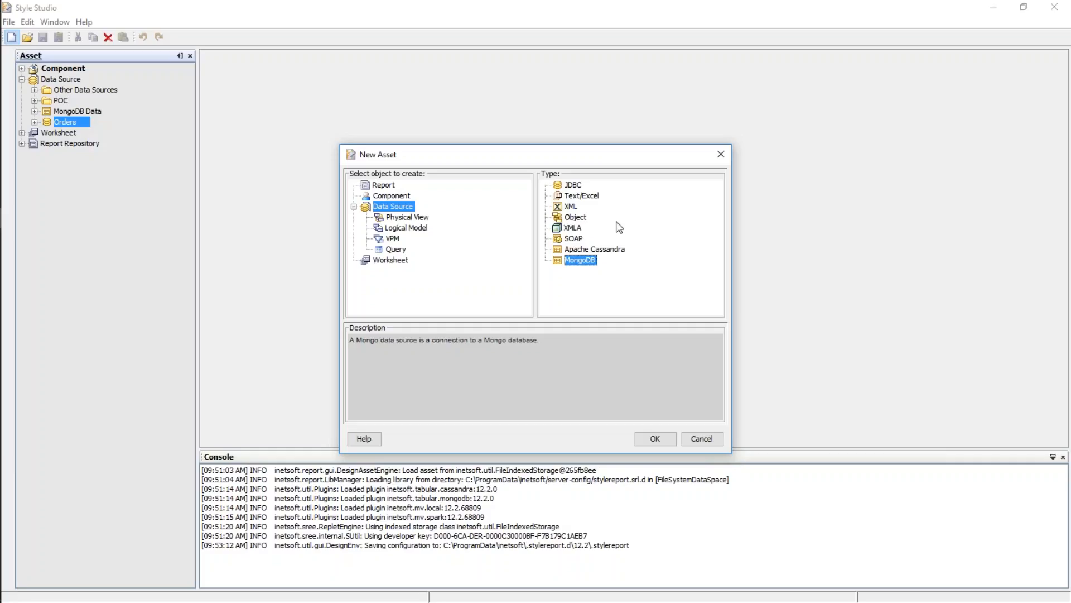
Choose JDBC as the data source type and name the new data source Sample Connection
{"action": "left_click", "coordinate": [572, 185]}
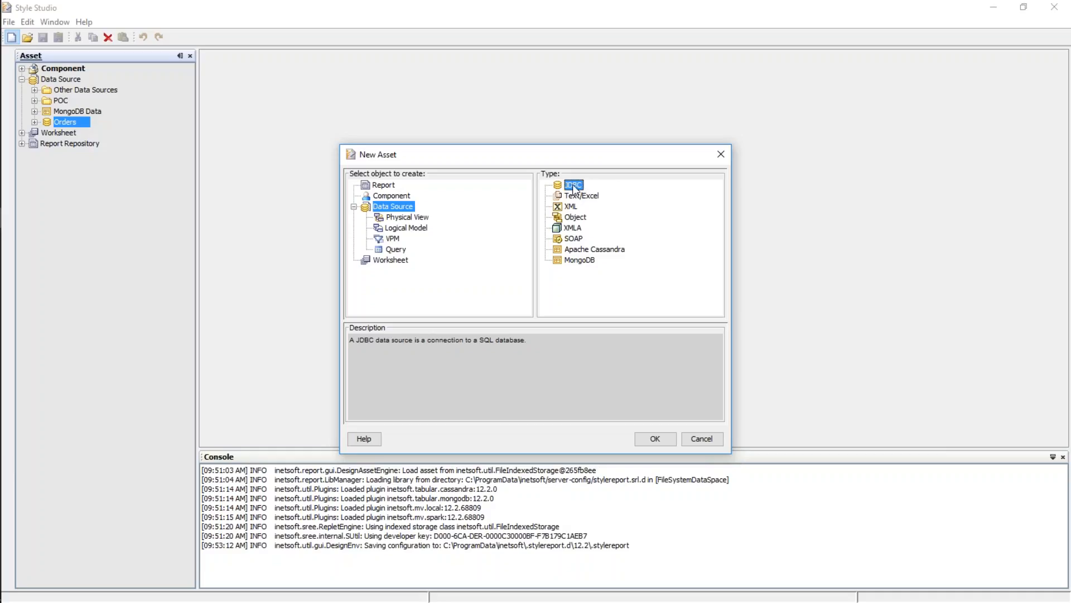
{"action": "left_click", "coordinate": [654, 439]}
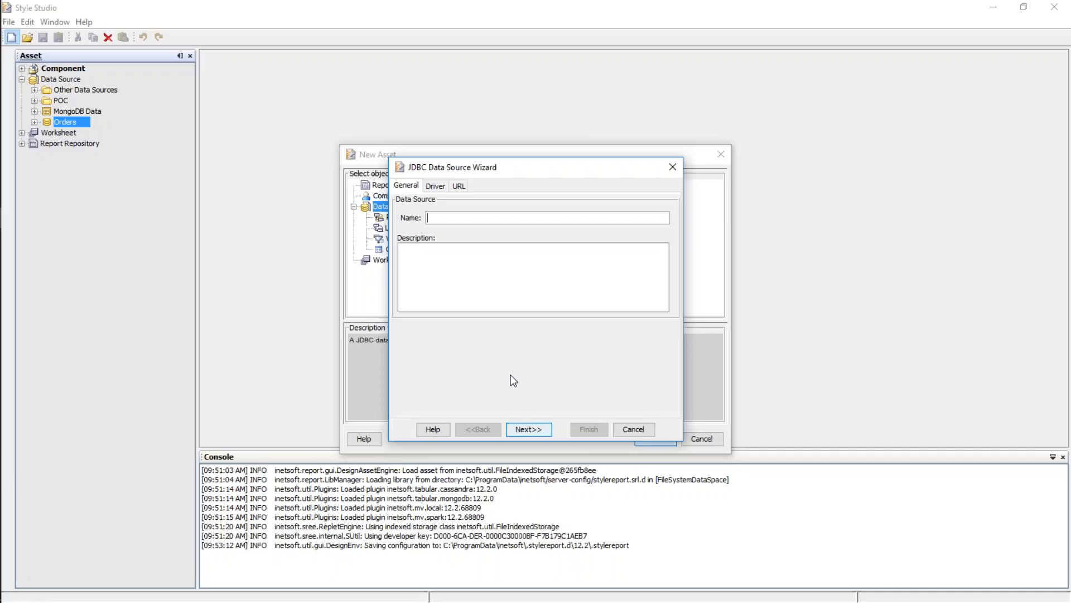
{"action": "type", "text": "Sample Connection"}
{"action": "left_click", "coordinate": [545, 433]}
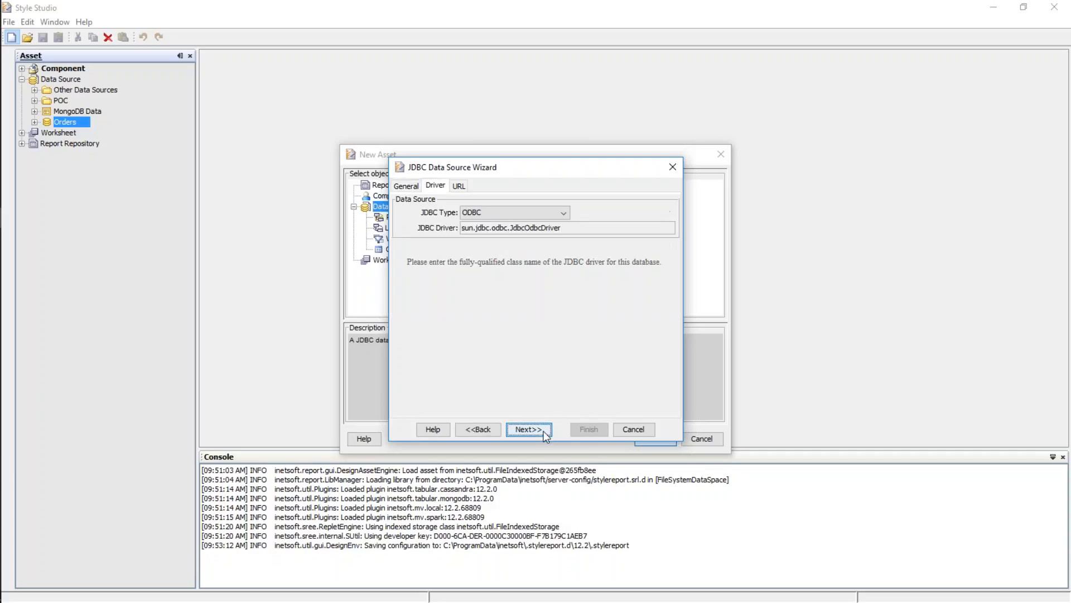
Try the Derby Embedded and SQL Server[2005/2008] JDBC types to view the driver class each one fills in
{"action": "left_click", "coordinate": [564, 213]}
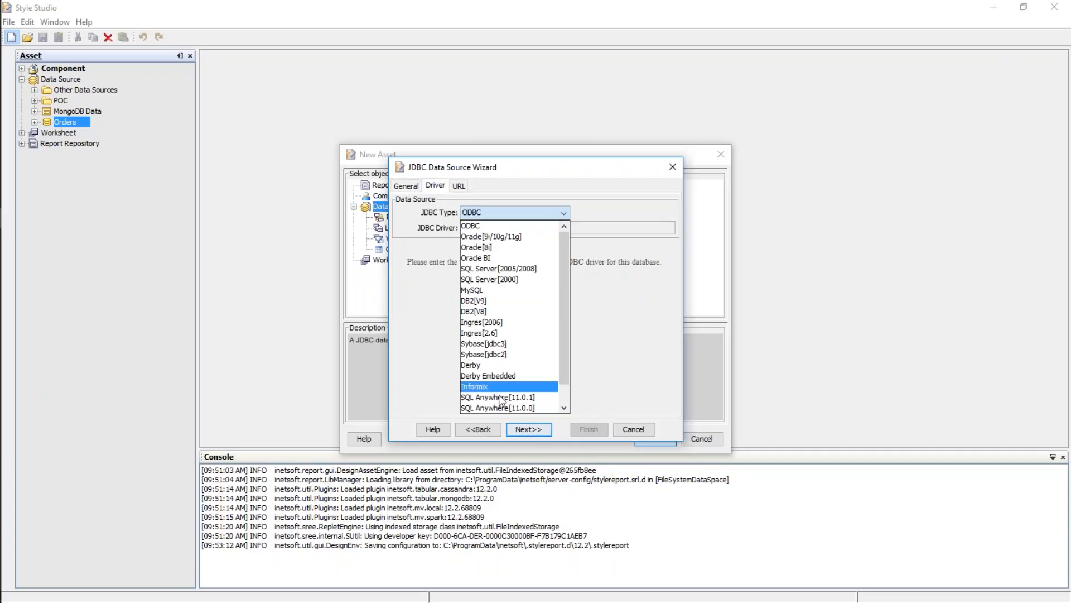
{"action": "left_click_drag", "start_coordinate": [565, 270], "coordinate": [571, 300]}
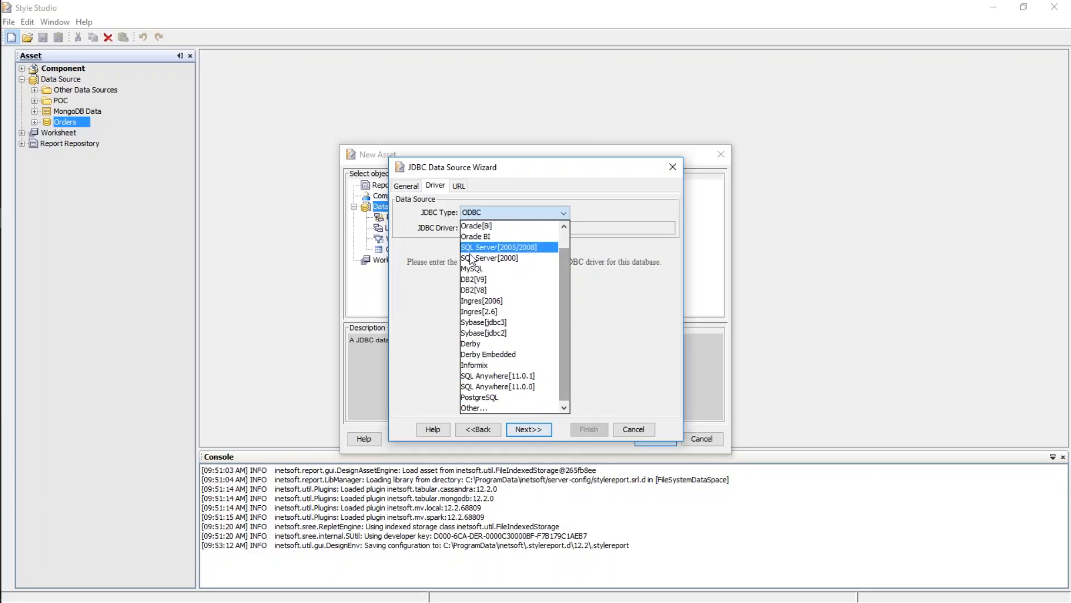
{"action": "left_click", "coordinate": [508, 353]}
{"action": "left_click", "coordinate": [563, 212]}
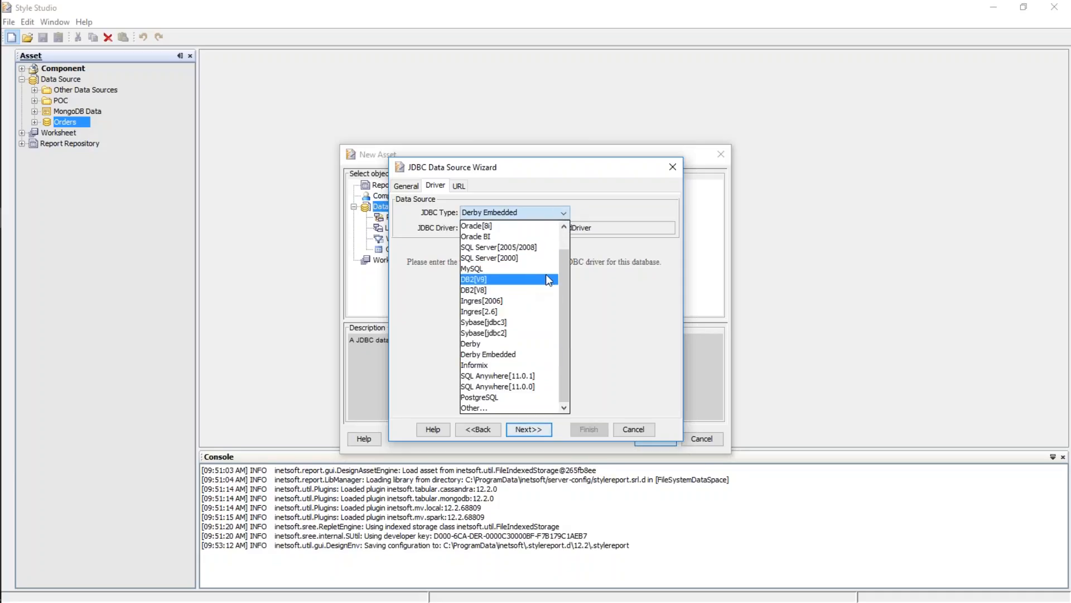
{"action": "left_click", "coordinate": [481, 247]}
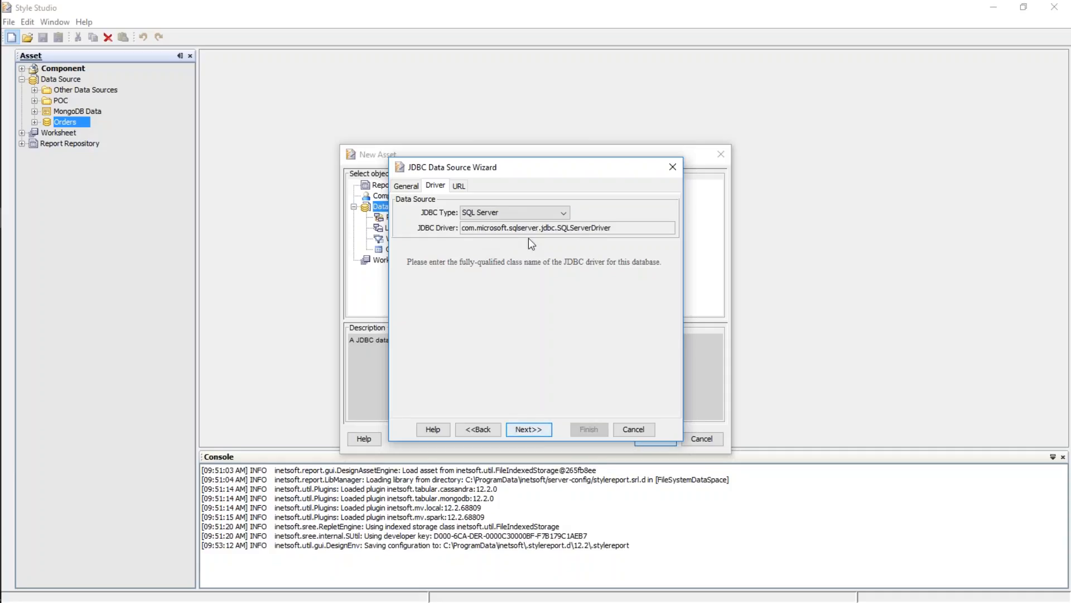
{"action": "left_click", "coordinate": [564, 212]}
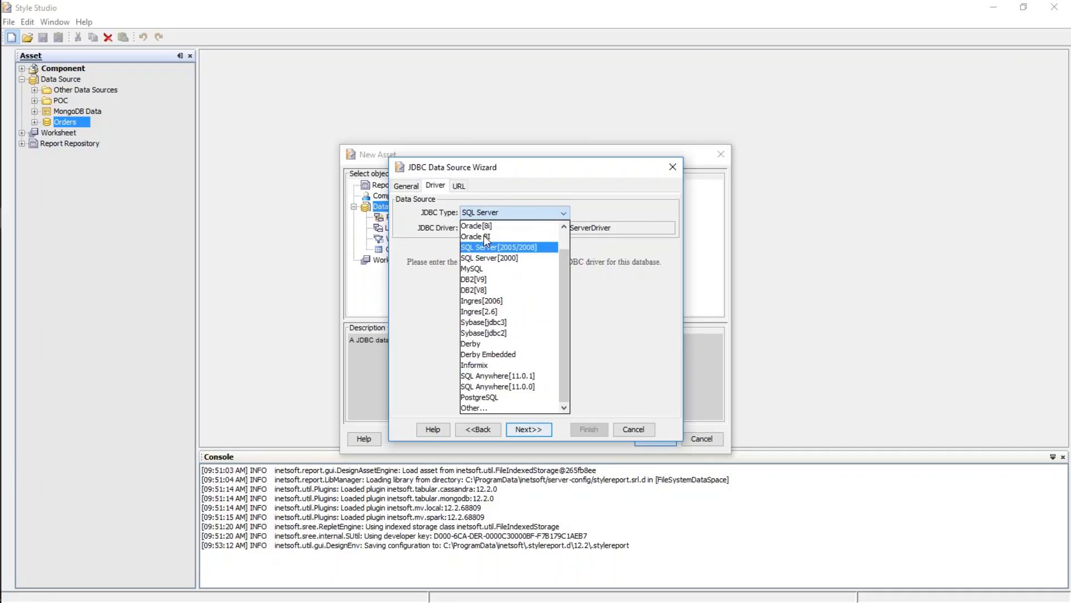
{"action": "left_click", "coordinate": [612, 352]}
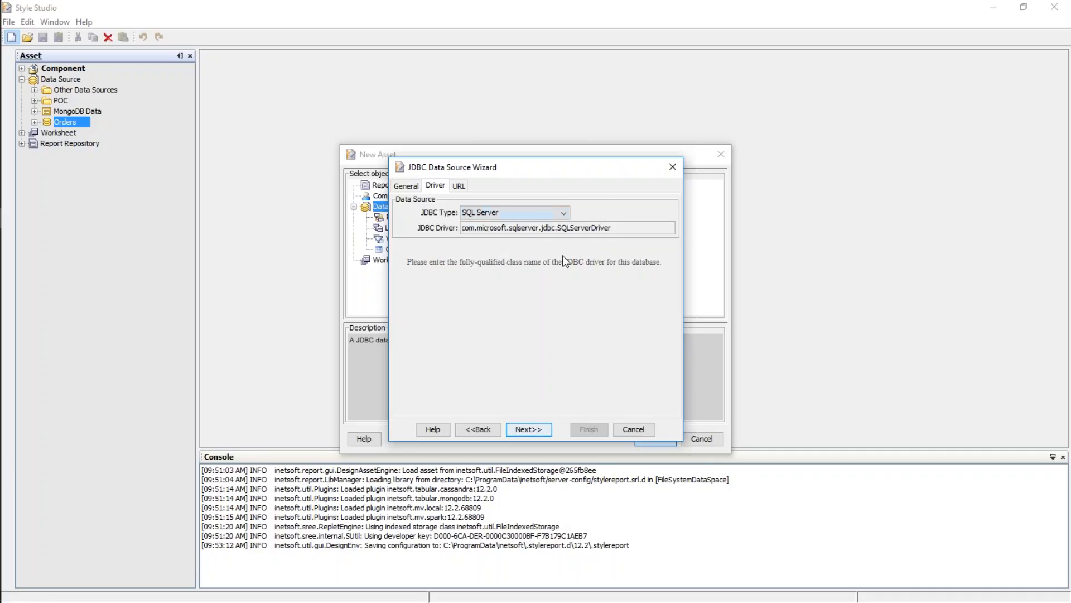
Set the JDBC type to Other and place the cursor in the editable driver class name
{"action": "left_click", "coordinate": [565, 210]}
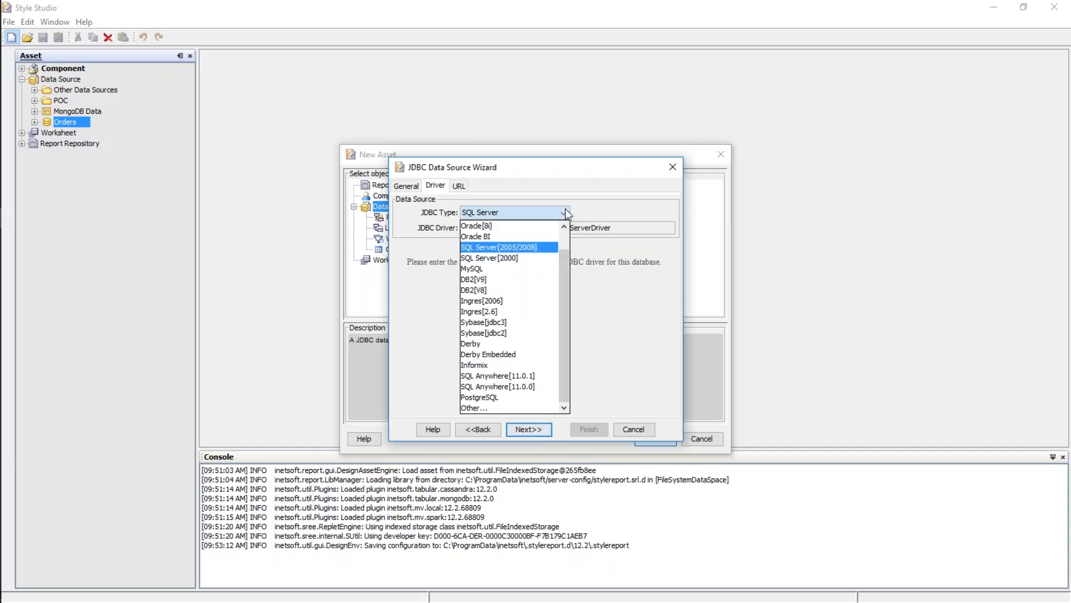
{"action": "left_click", "coordinate": [518, 407]}
{"action": "left_click_drag", "start_coordinate": [612, 227], "coordinate": [462, 226]}
{"action": "left_click", "coordinate": [616, 230]}
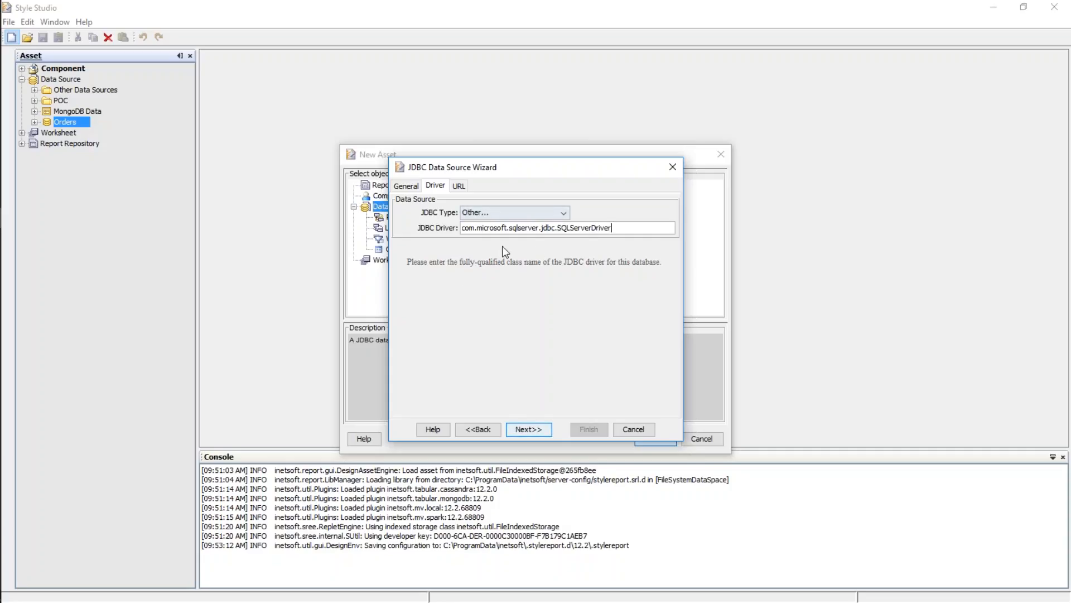
Set the JDBC type to Derby Embedded and continue to the connection URL settings
{"action": "left_click", "coordinate": [565, 213]}
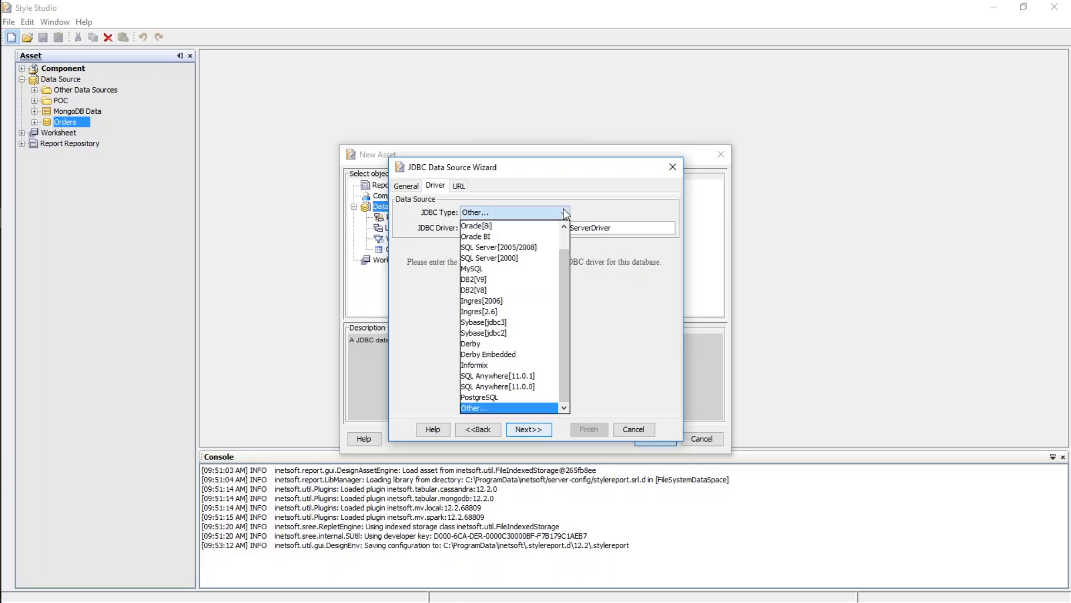
{"action": "left_click", "coordinate": [521, 354]}
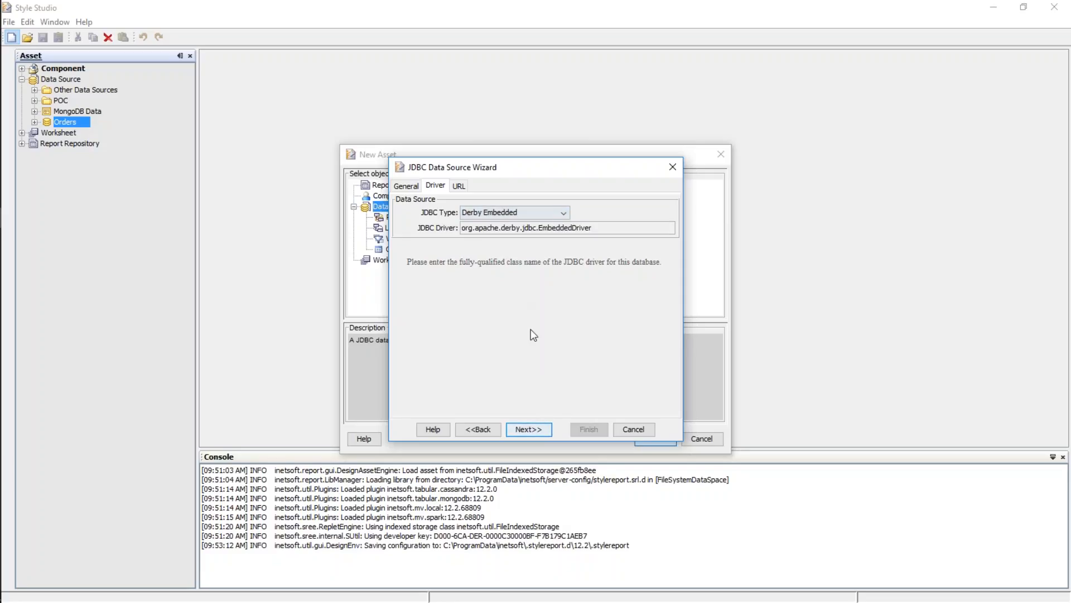
{"action": "left_click", "coordinate": [539, 424]}
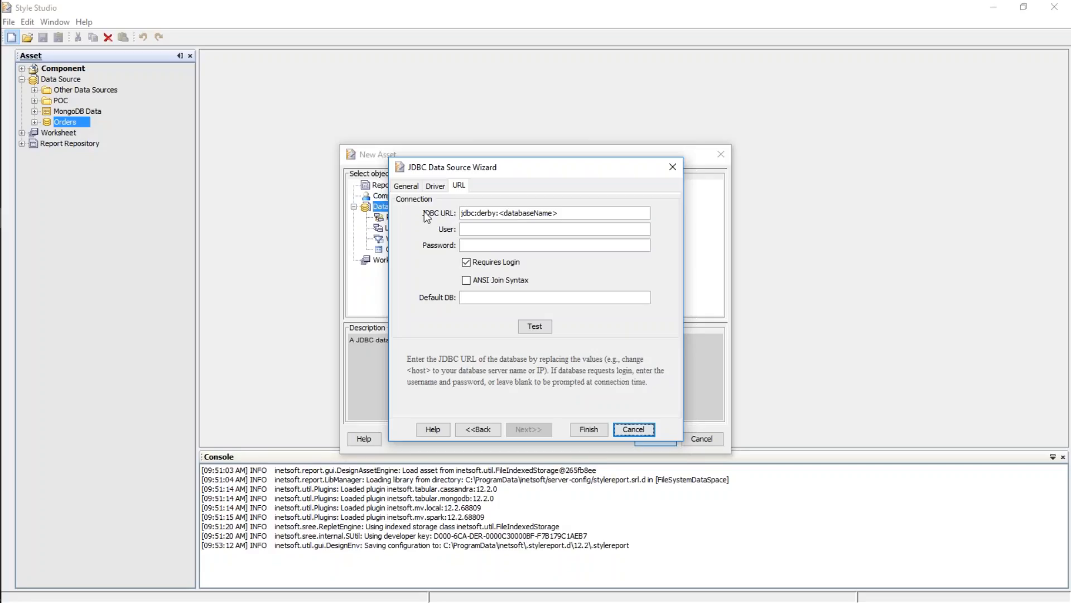
Replace the database name placeholder so that the JDBC URL reads jdbc:derby:classpath:orders
{"action": "left_click_drag", "start_coordinate": [501, 209], "coordinate": [601, 210]}
{"action": "type", "text": "classpath:order"}
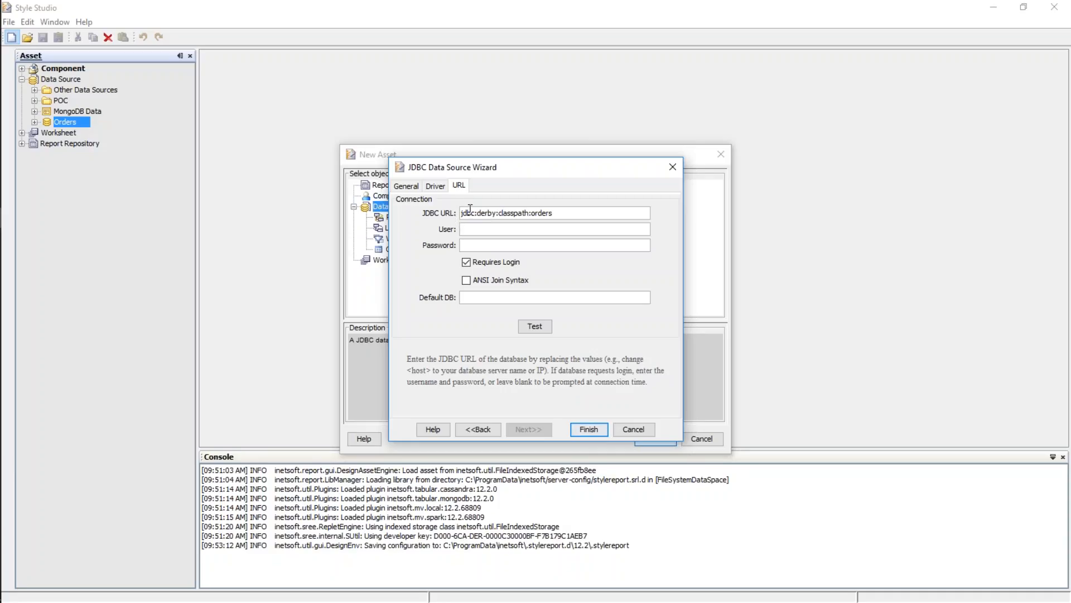
{"action": "triple_click", "coordinate": [546, 212]}
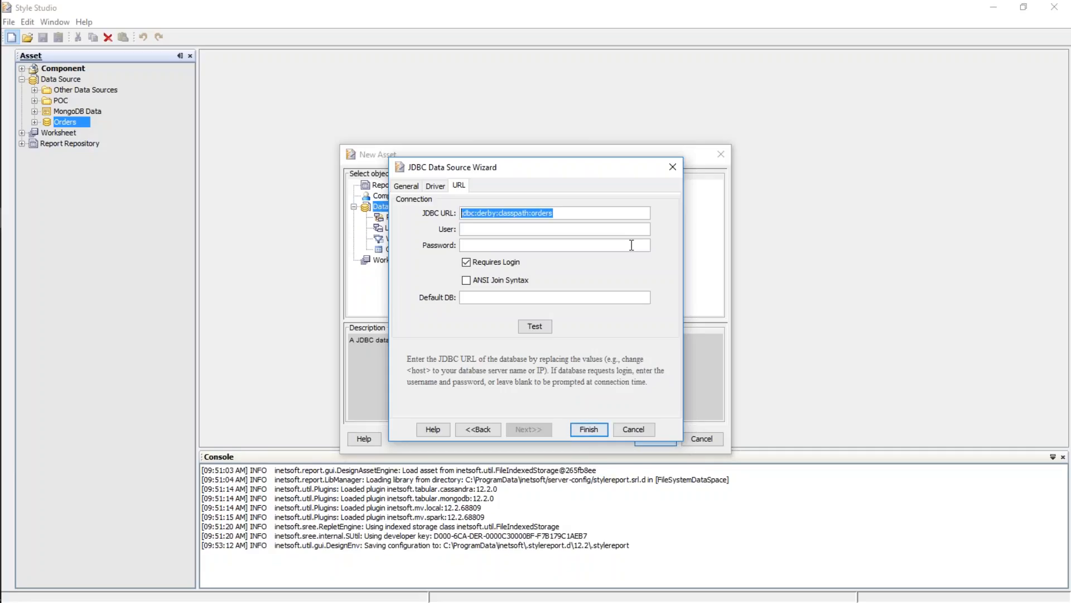
Turn off the login requirement for the orders connection and test the connection
{"action": "left_click", "coordinate": [528, 213]}
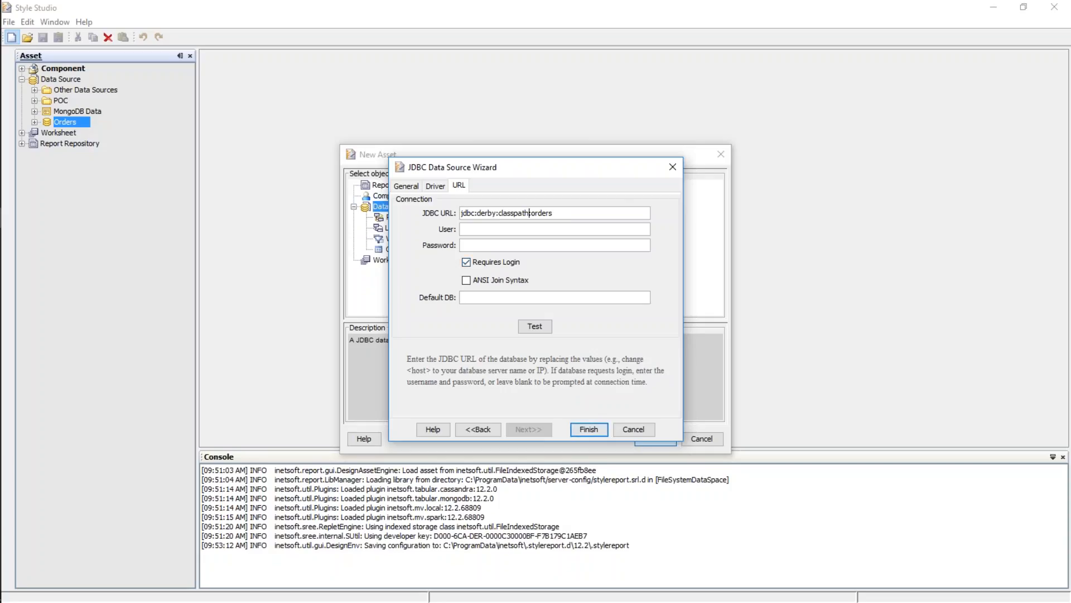
{"action": "left_click", "coordinate": [496, 261]}
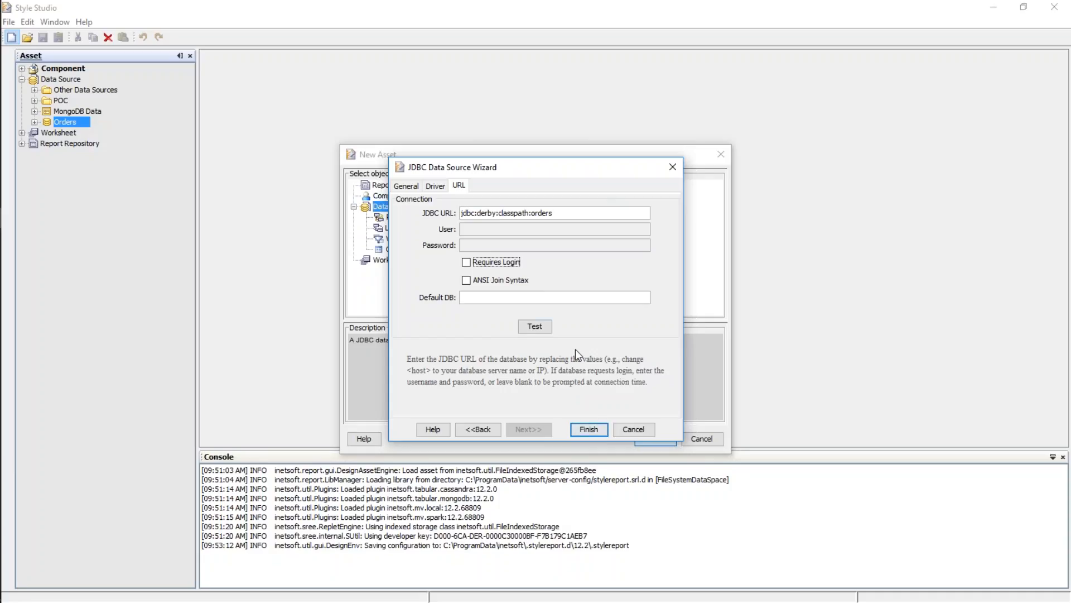
{"action": "left_click", "coordinate": [543, 324]}
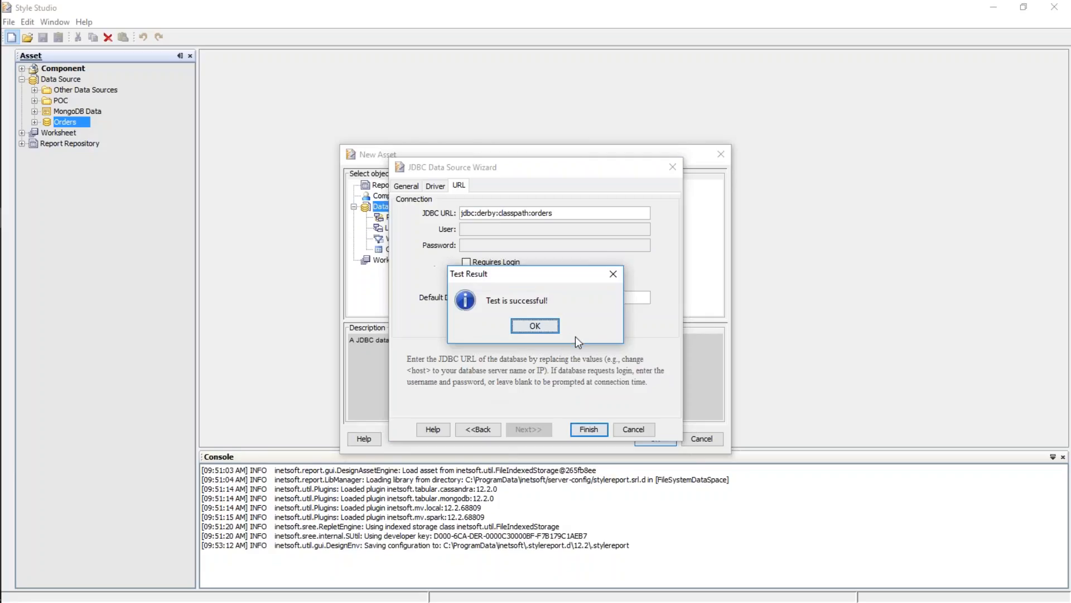
{"action": "left_click", "coordinate": [538, 329]}
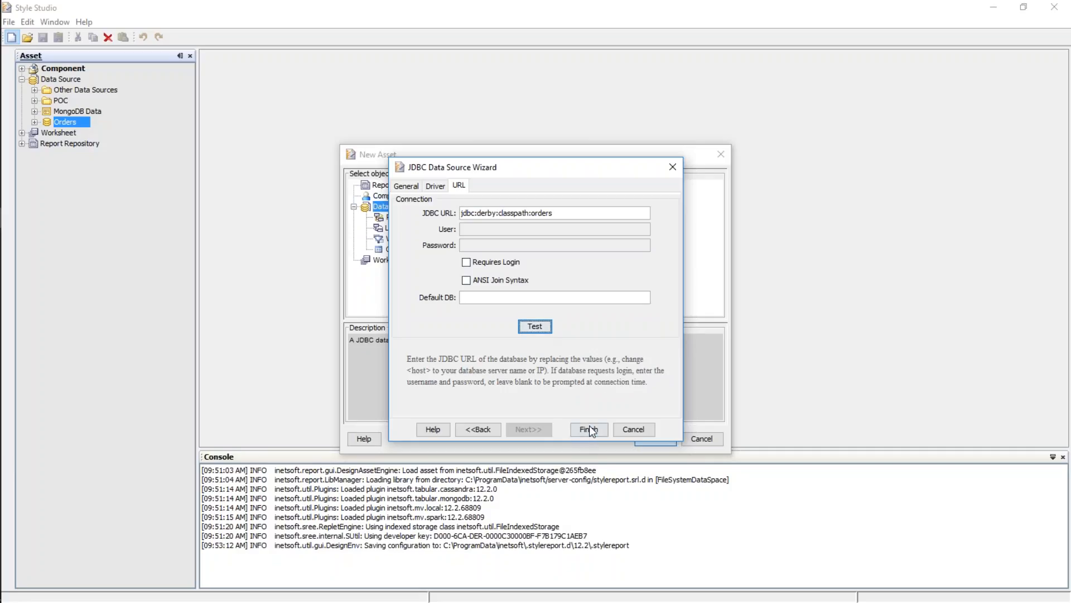
Finish the JDBC data source definition and save Sample Connection to the asset repository
{"action": "left_click", "coordinate": [588, 428]}
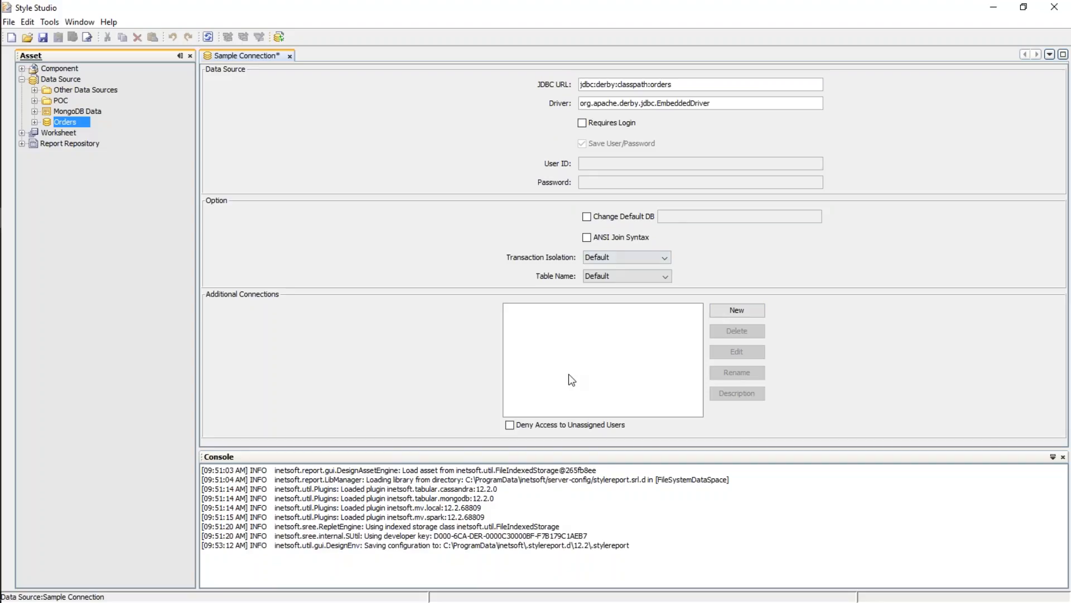
{"action": "left_click", "coordinate": [42, 37]}
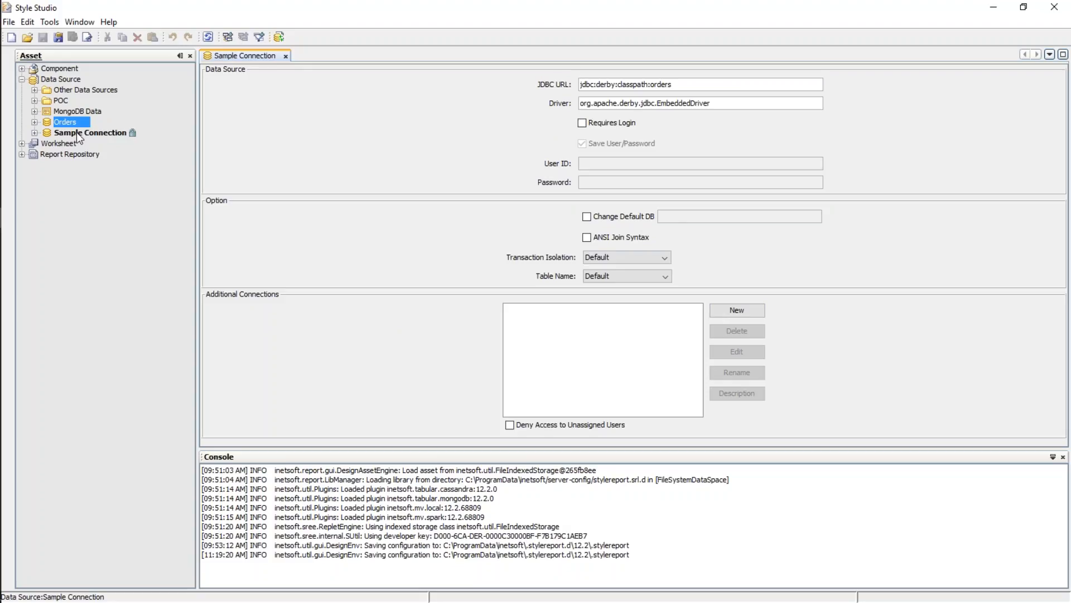
{"action": "mouse_move", "coordinate": [76, 132]}
Look through the available transaction isolation levels and table name formats of Sample Connection without changing them
{"action": "left_click", "coordinate": [631, 259]}
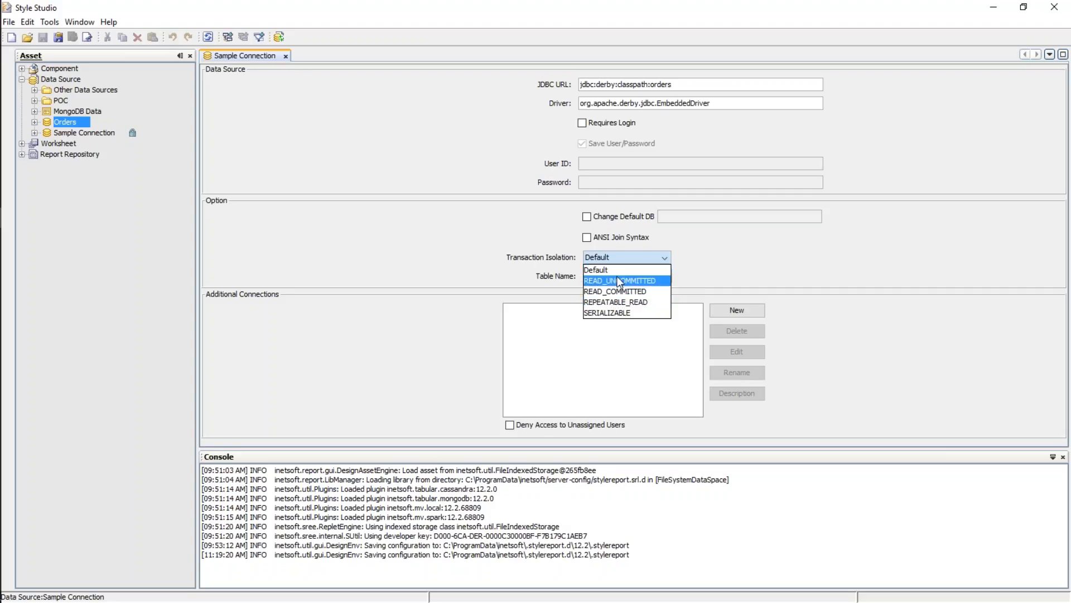
{"action": "left_click", "coordinate": [718, 268]}
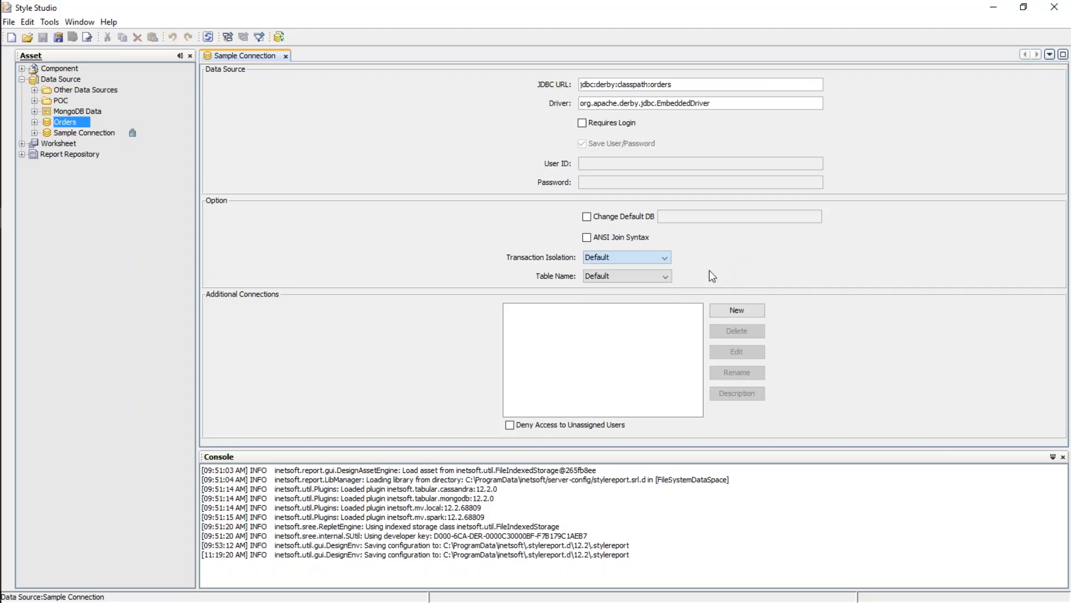
{"action": "left_click", "coordinate": [668, 277]}
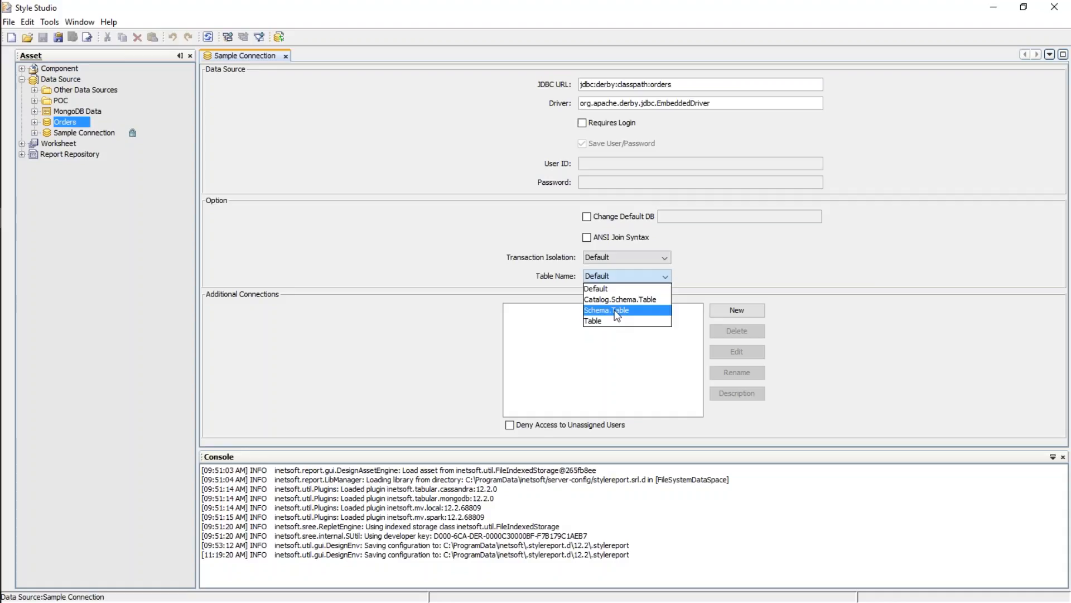
{"action": "left_click", "coordinate": [738, 262]}
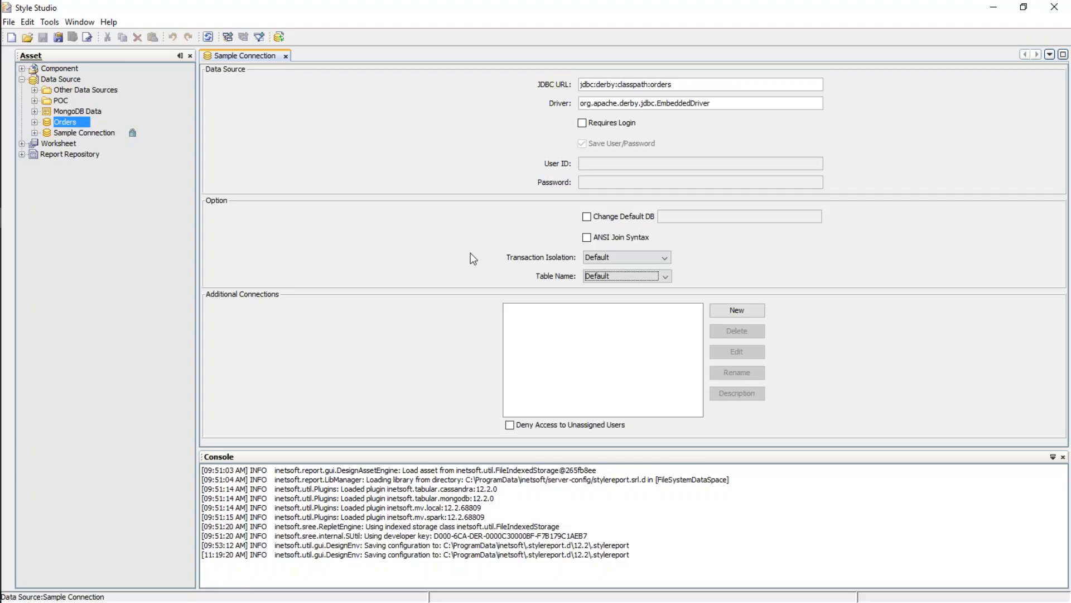
Switch to File Explorer and view the 12.1 configuration files in the WEB-INF\classes folder of StyleIntelligence121_4-14-16
{"action": "mouse_move", "coordinate": [11, 133]}
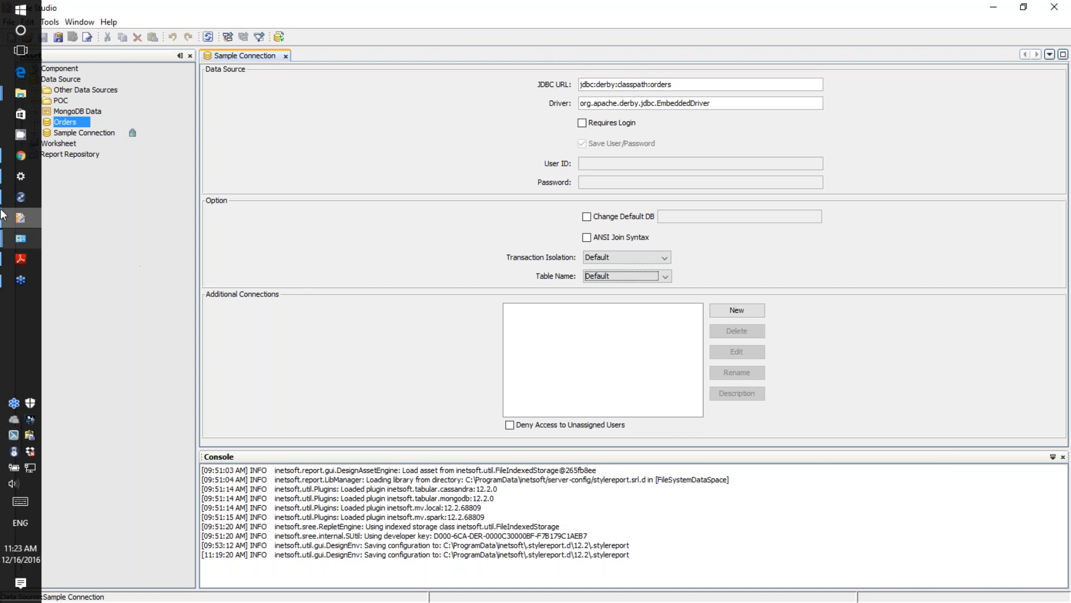
{"action": "mouse_move", "coordinate": [21, 98]}
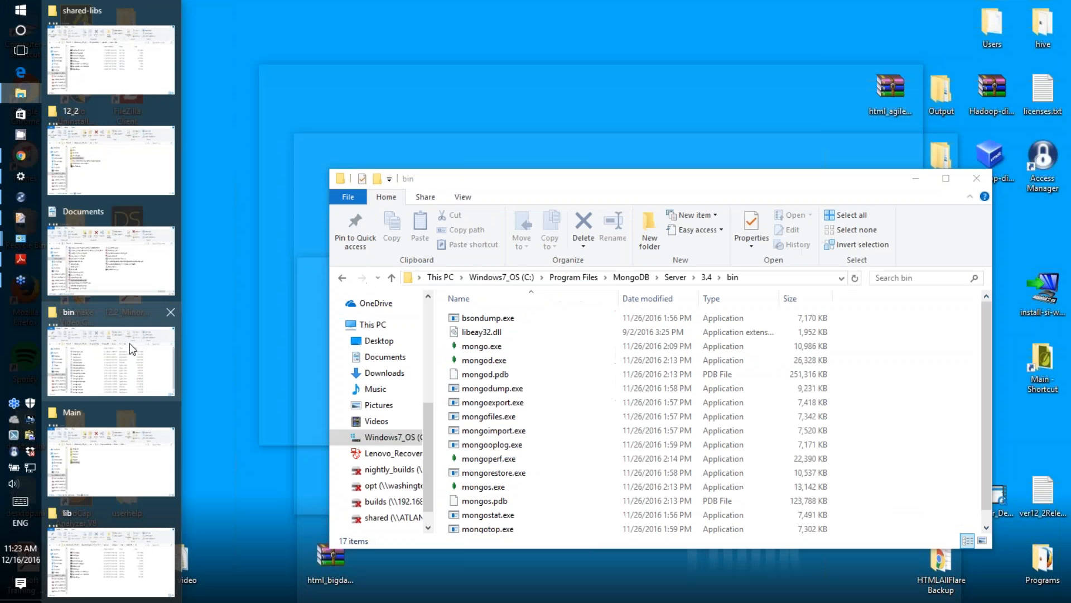
{"action": "mouse_move", "coordinate": [150, 177]}
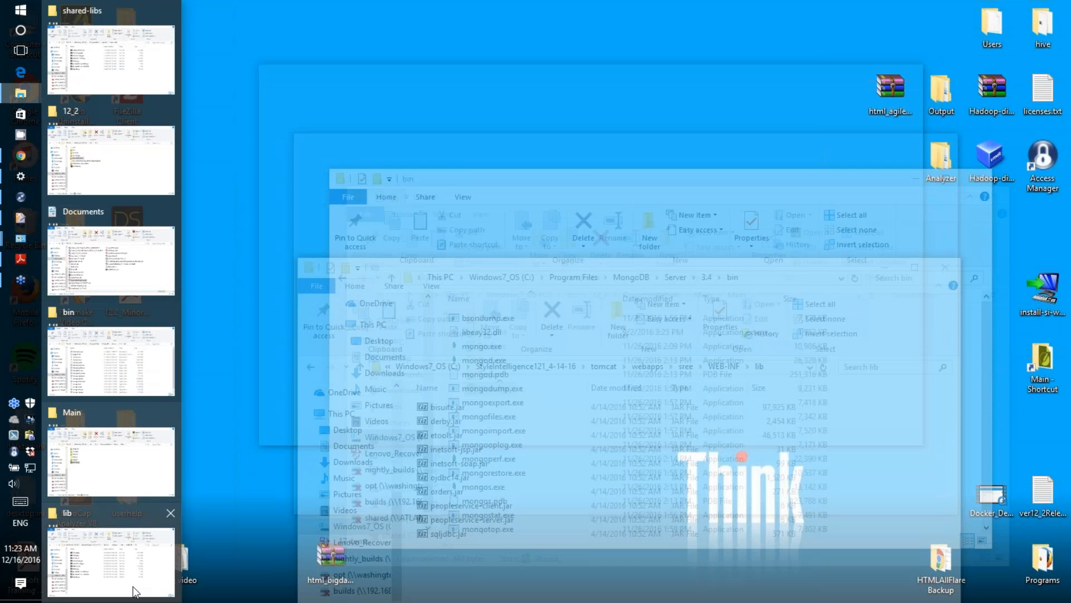
{"action": "left_click", "coordinate": [135, 588]}
{"action": "left_click_drag", "start_coordinate": [509, 271], "coordinate": [427, 88]}
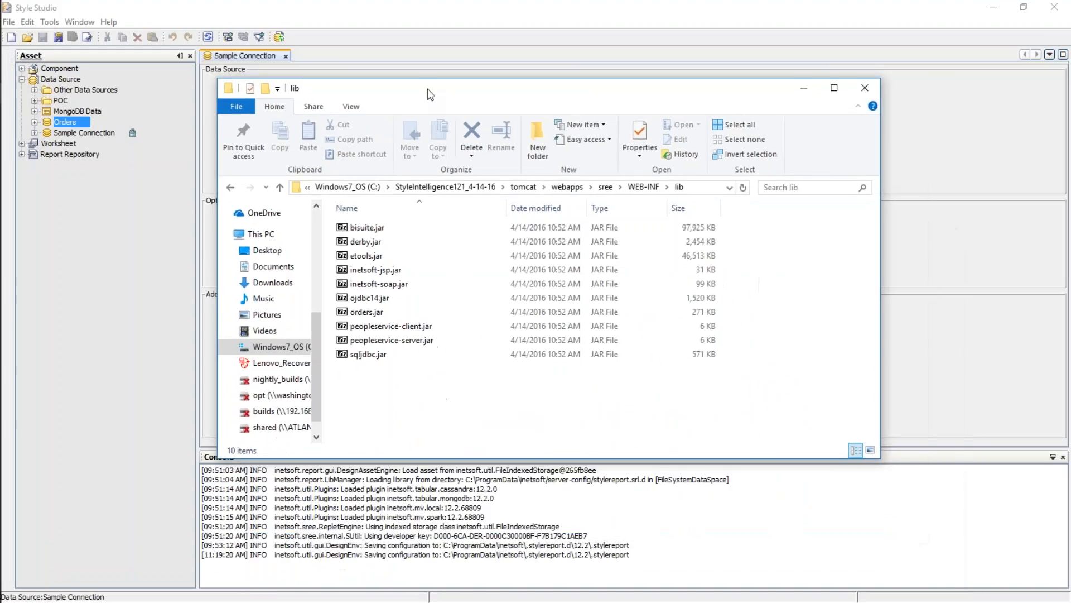
{"action": "left_click", "coordinate": [643, 184]}
{"action": "double_click", "coordinate": [371, 207]}
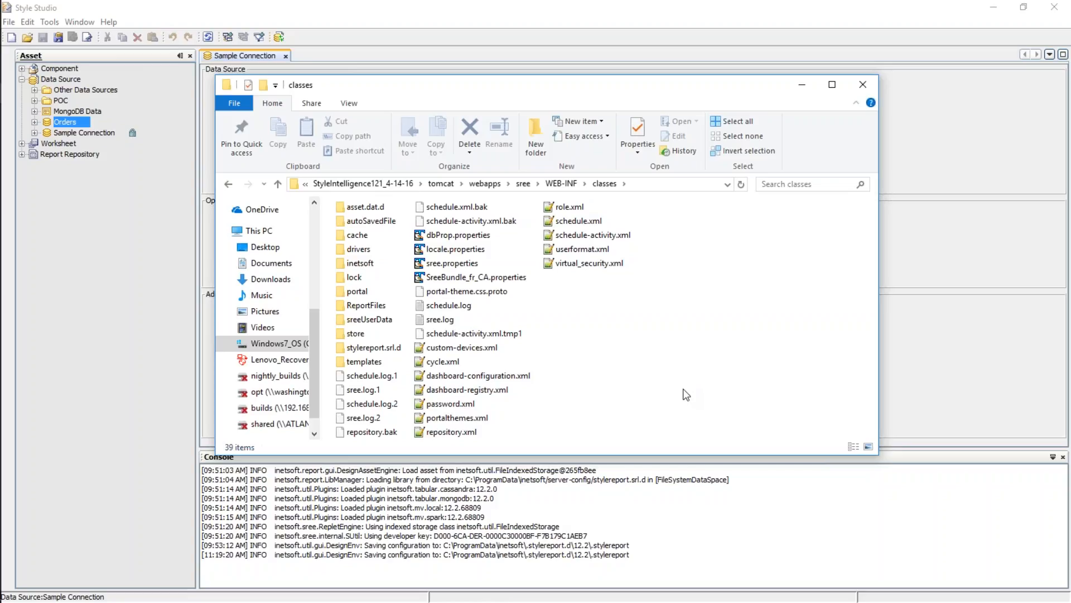
{"action": "left_click_drag", "start_coordinate": [603, 92], "coordinate": [616, 363]}
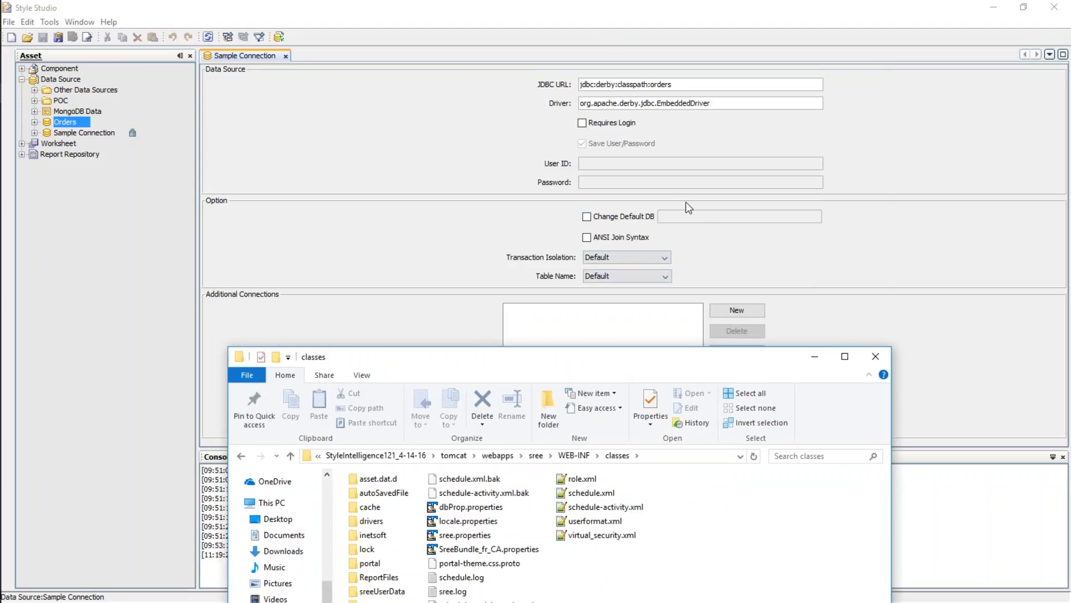
{"action": "left_click_drag", "start_coordinate": [581, 361], "coordinate": [567, 140]}
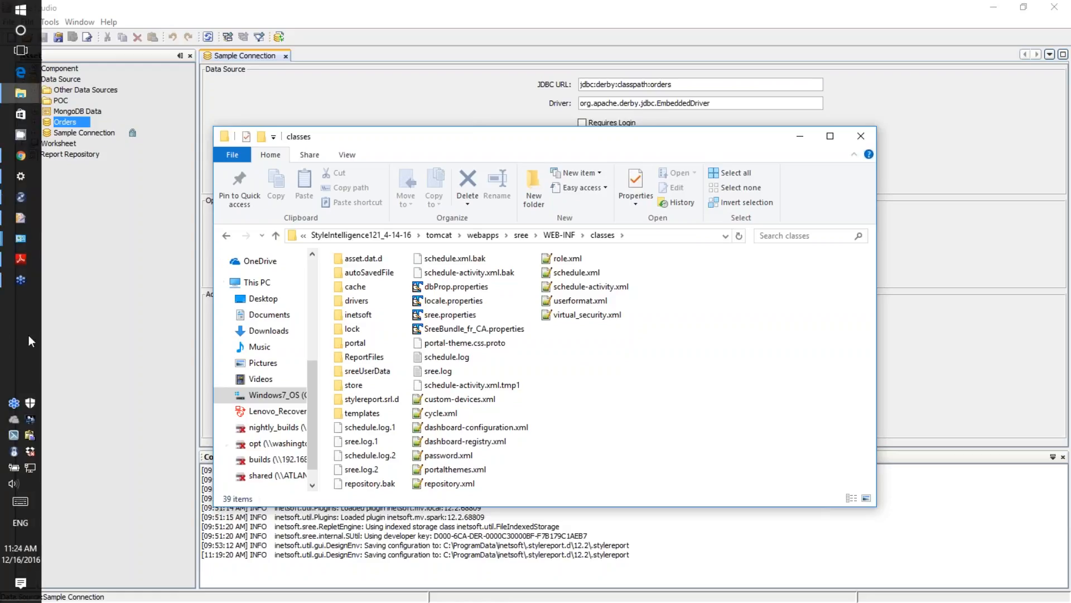
Bring up the shared-libs folder window and go from there to C:\ProgramData\inetsoft\server-config
{"action": "mouse_move", "coordinate": [3, 355]}
{"action": "mouse_move", "coordinate": [21, 158]}
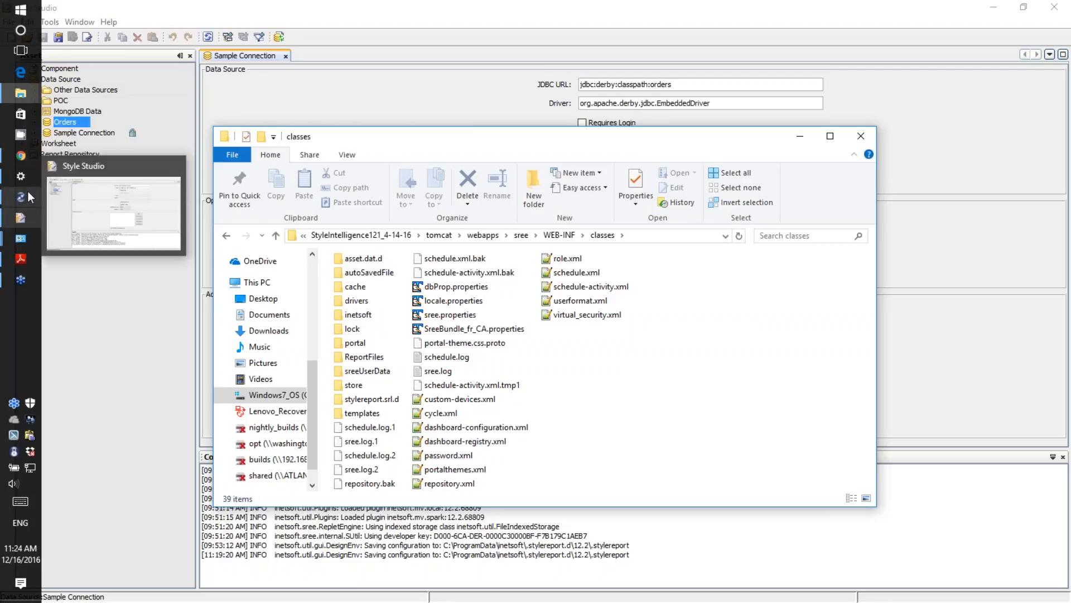
{"action": "mouse_move", "coordinate": [21, 96]}
{"action": "mouse_move", "coordinate": [119, 364]}
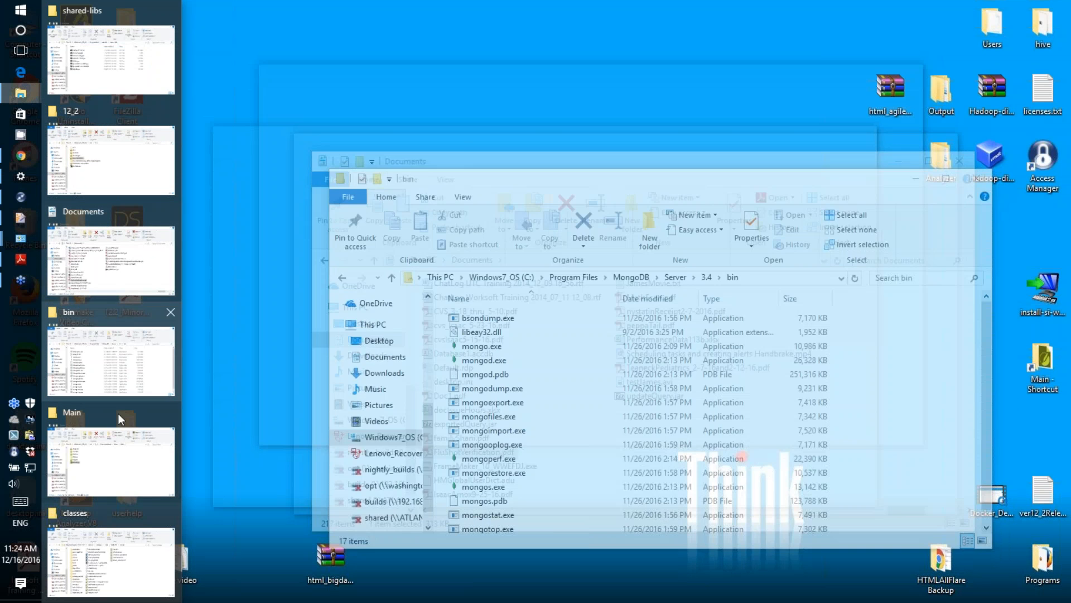
{"action": "mouse_move", "coordinate": [123, 455]}
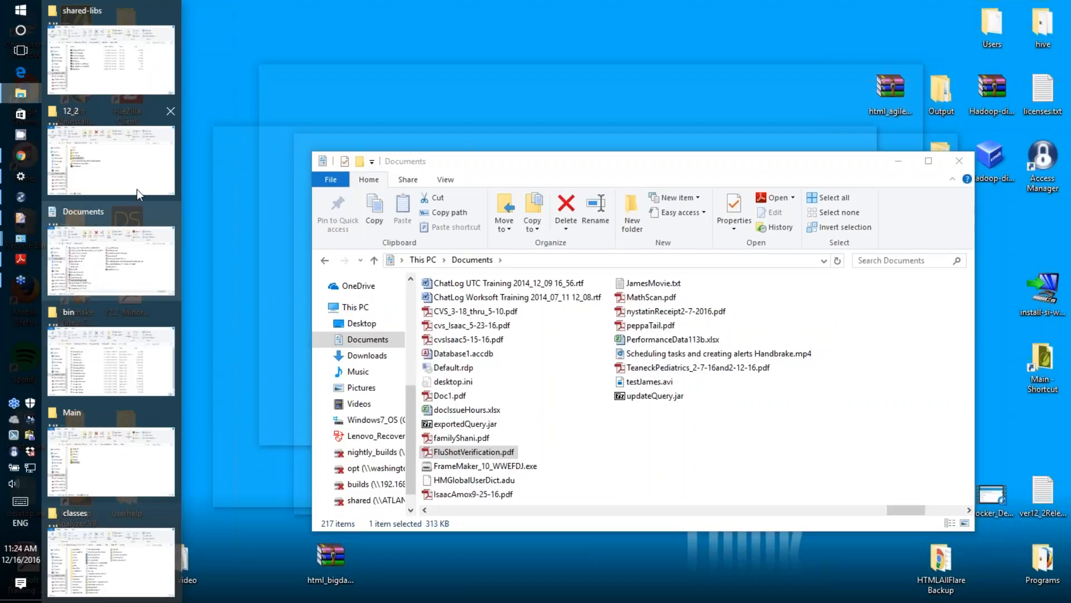
{"action": "left_click", "coordinate": [136, 187]}
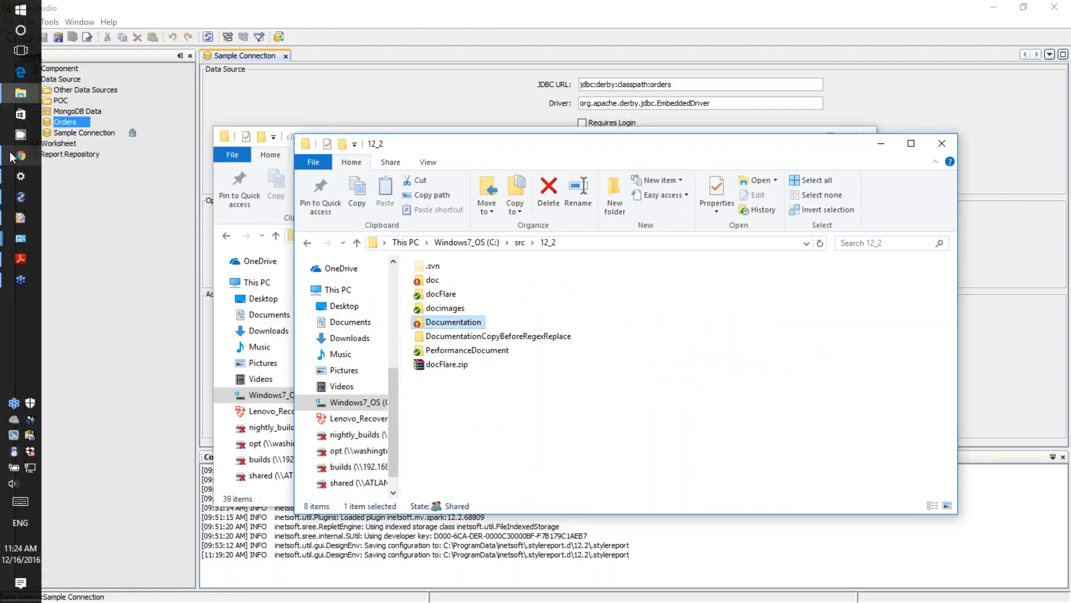
{"action": "left_click", "coordinate": [109, 82]}
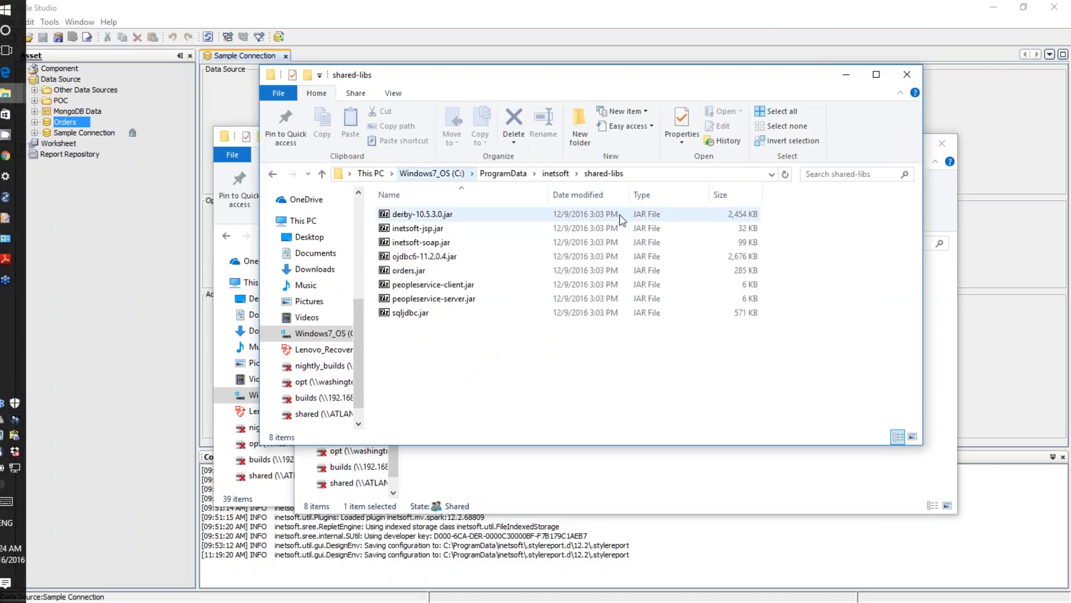
{"action": "left_click", "coordinate": [556, 173]}
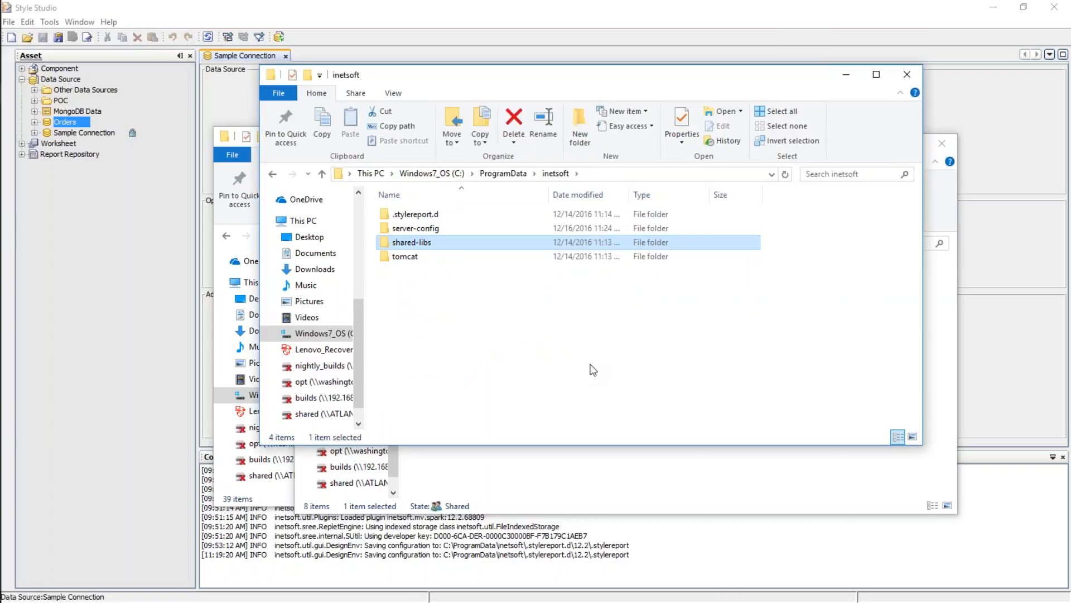
{"action": "left_click", "coordinate": [395, 229]}
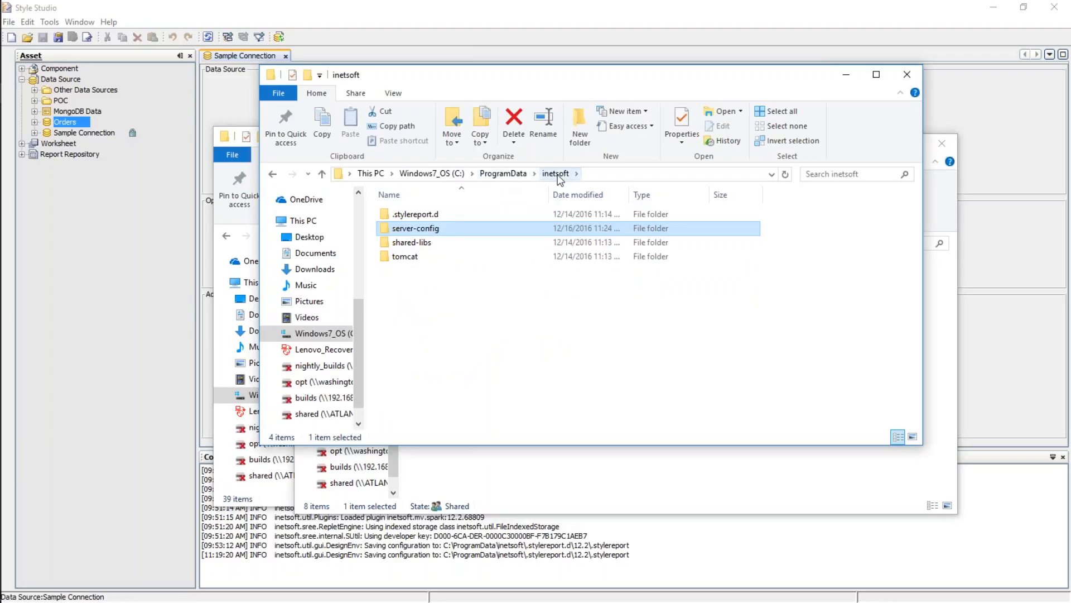
{"action": "double_click", "coordinate": [395, 230]}
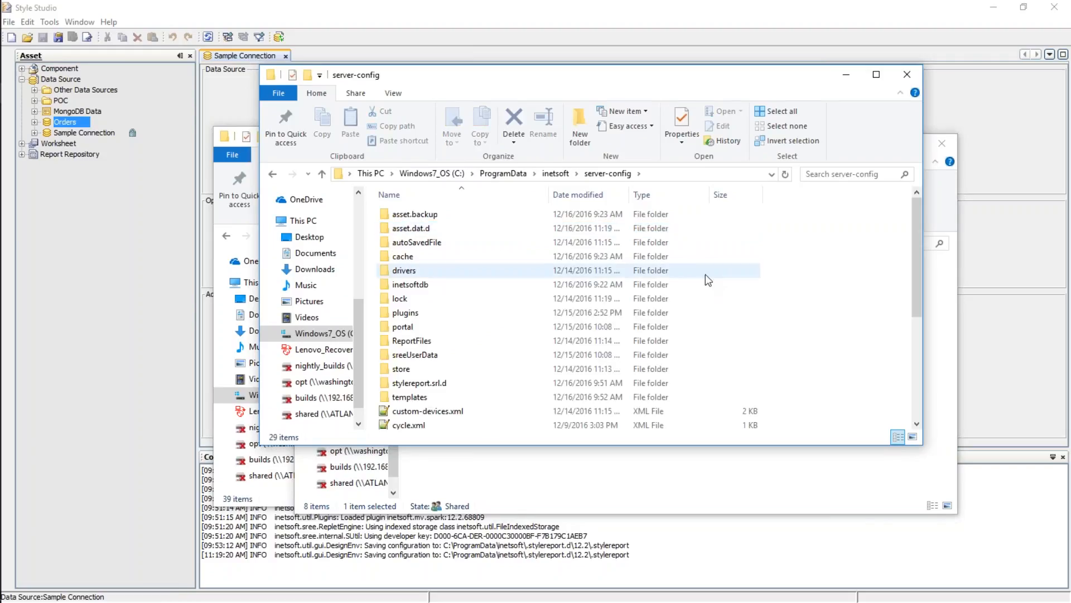
Inspect the asset.dat.d folder and the XML files in its 0001 subfolder, then return to server-config
{"action": "left_click", "coordinate": [439, 228]}
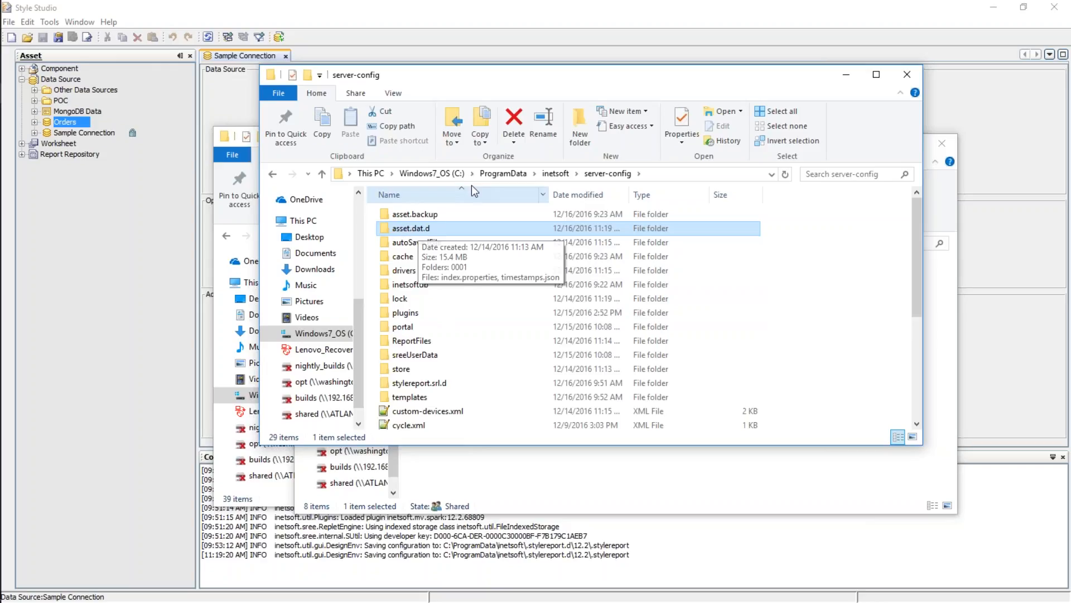
{"action": "left_click_drag", "start_coordinate": [565, 76], "coordinate": [569, 245]}
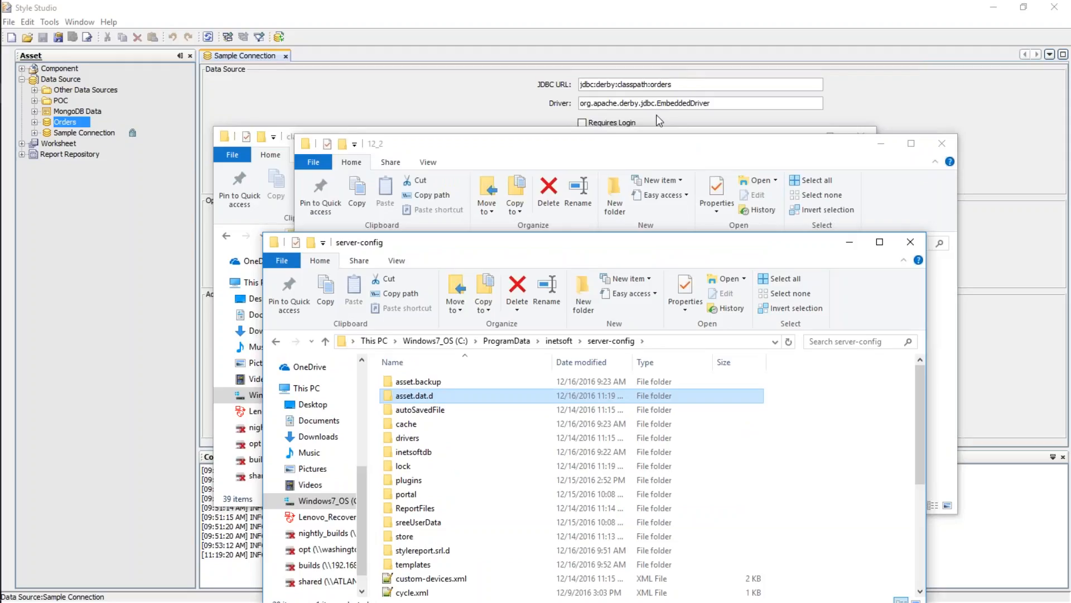
{"action": "double_click", "coordinate": [424, 396]}
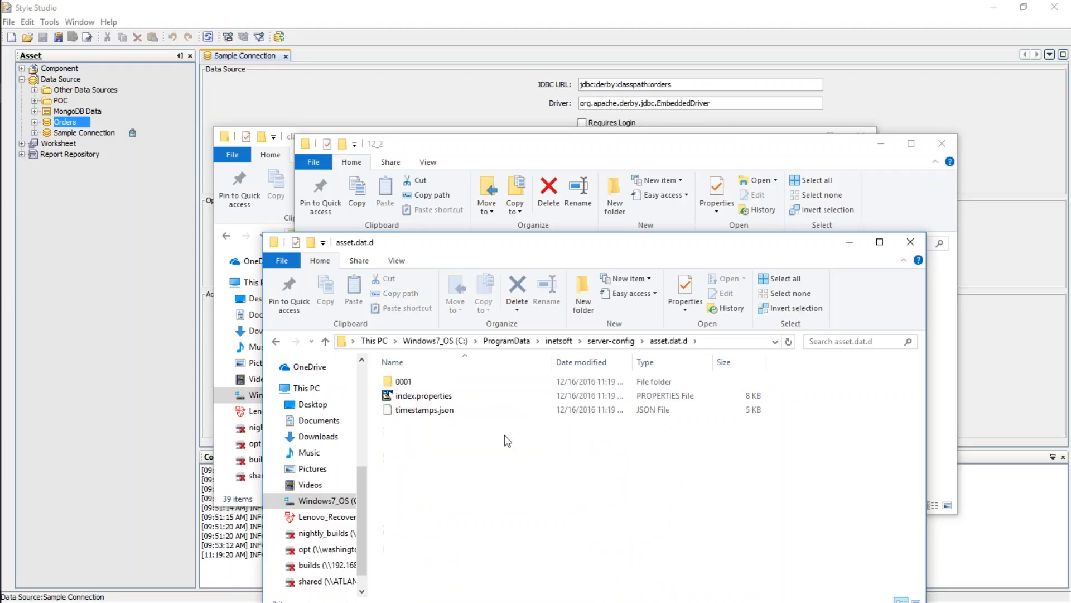
{"action": "double_click", "coordinate": [390, 382]}
{"action": "scroll", "coordinate": [557, 465], "scroll_direction": "down", "scroll_amount": 5}
{"action": "scroll", "coordinate": [557, 465], "scroll_direction": "down", "scroll_amount": 2}
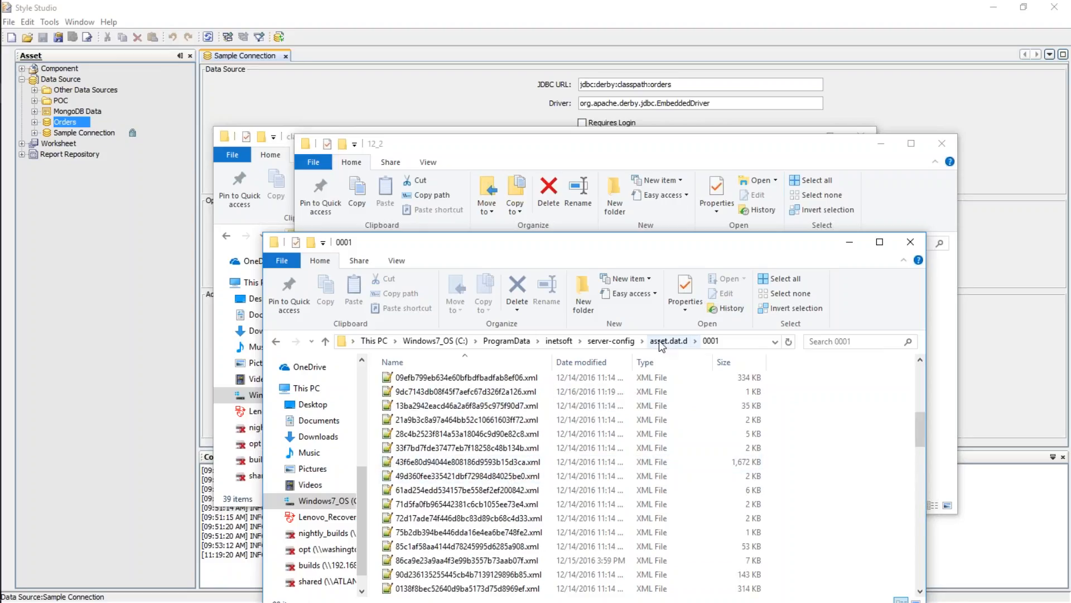
{"action": "left_click", "coordinate": [610, 341]}
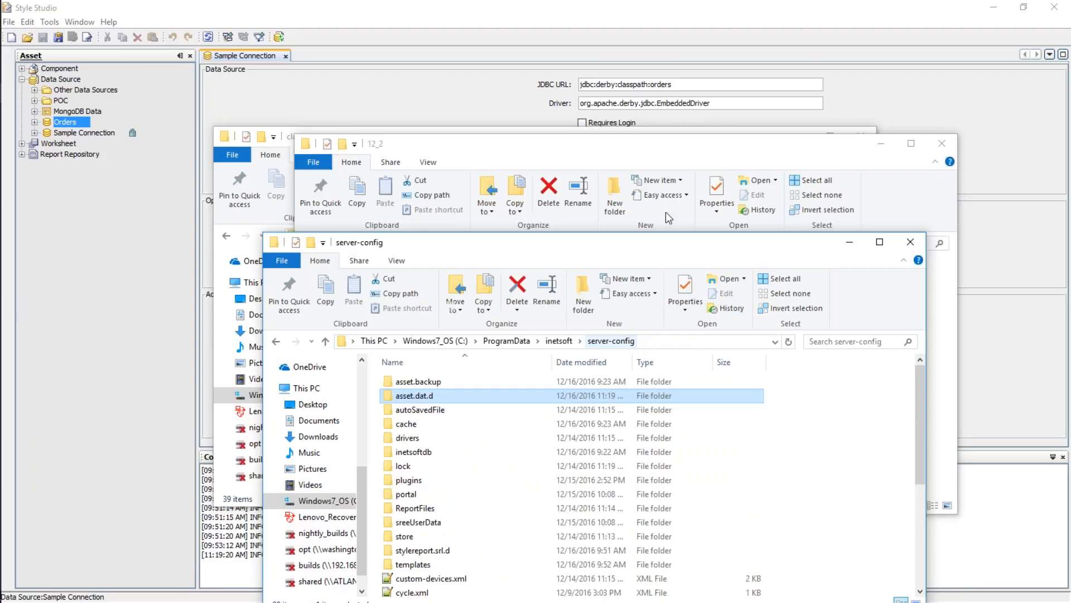
Switch back to Style Studio, start a new query named My Query under Sample Connection, and continue to its data selection
{"action": "left_click", "coordinate": [554, 19]}
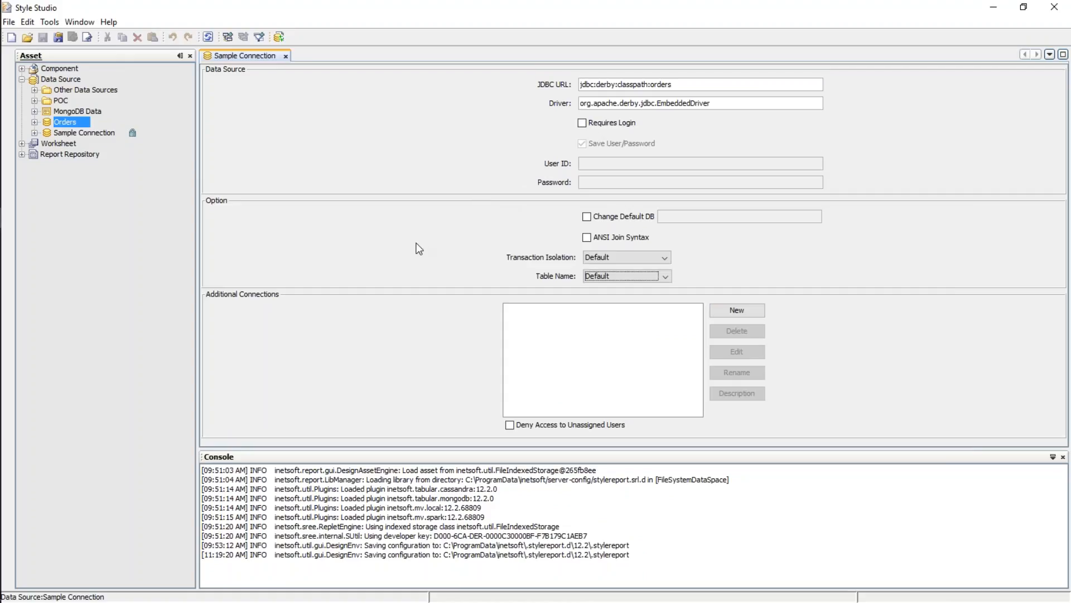
{"action": "left_click", "coordinate": [81, 133]}
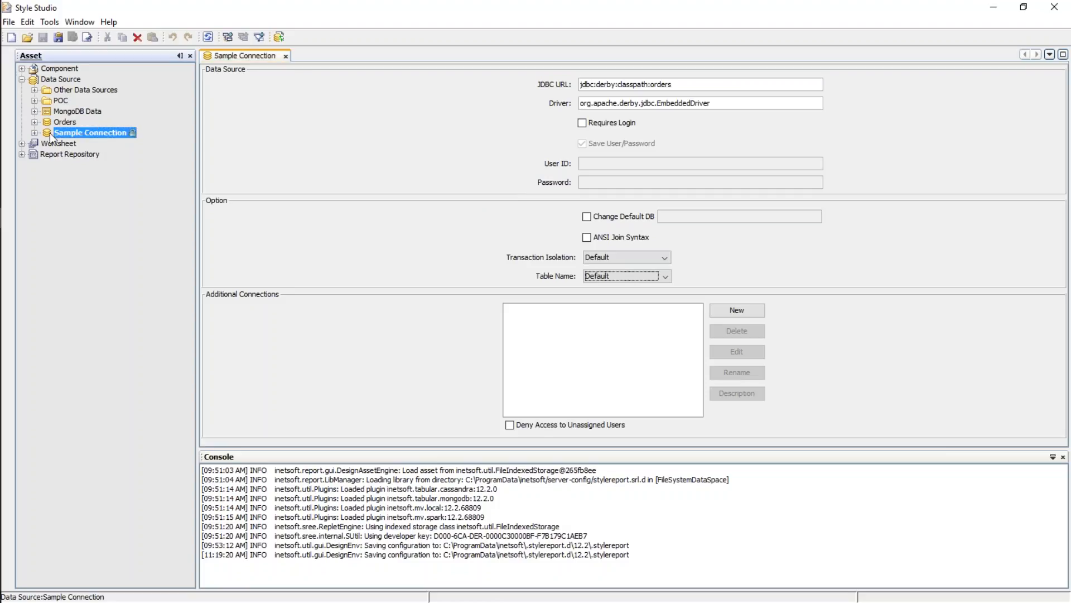
{"action": "right_click", "coordinate": [89, 133]}
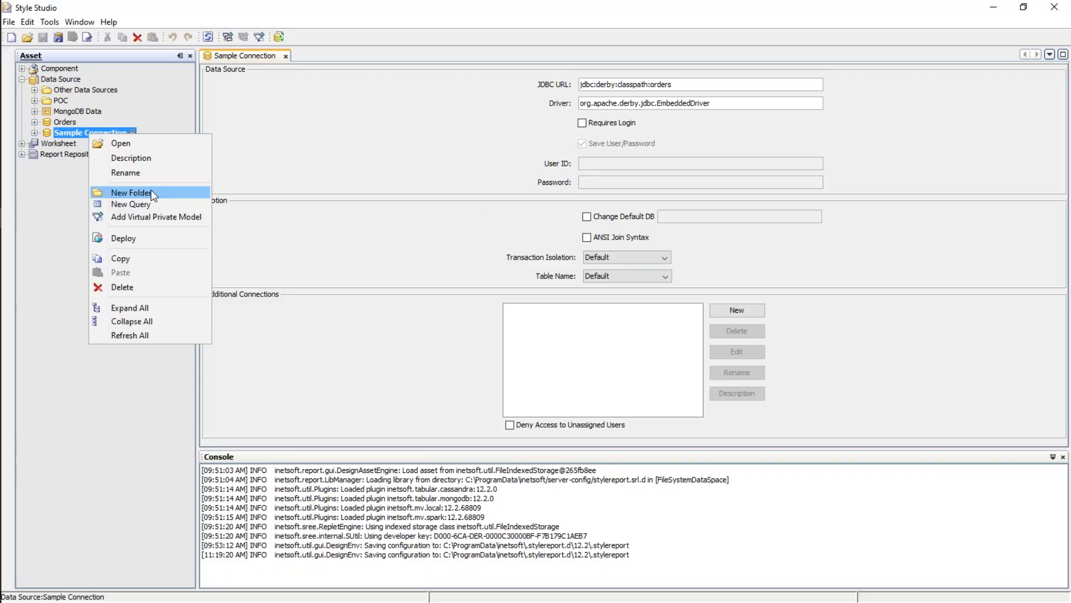
{"action": "left_click", "coordinate": [150, 204]}
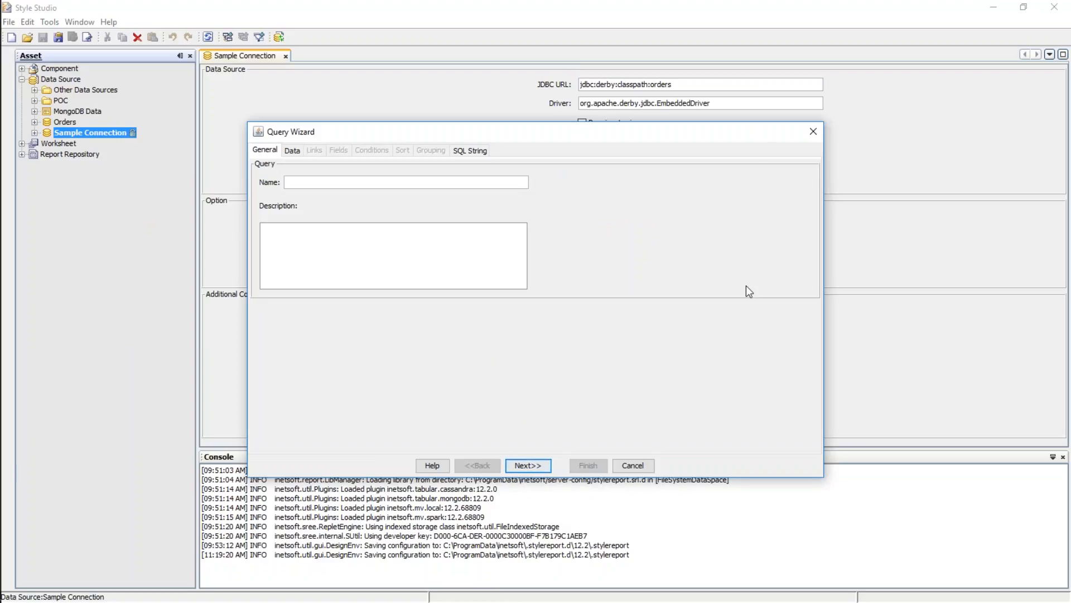
{"action": "type", "text": "My Query"}
{"action": "left_click", "coordinate": [528, 465]}
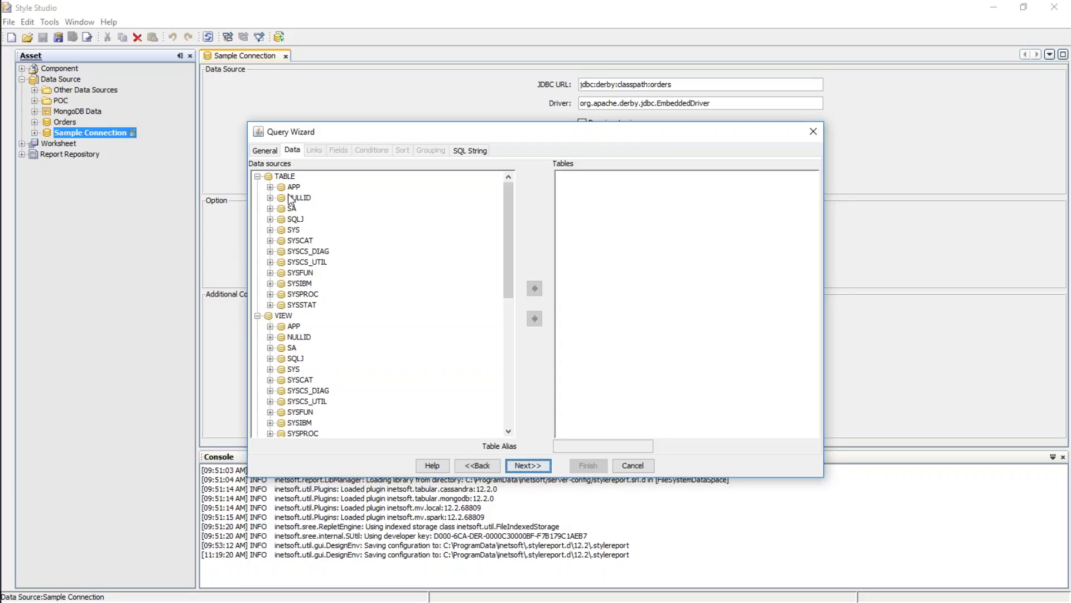
Add the CONTACTS and CUSTOMERS tables from the SA schema to the query and space them apart in the links diagram
{"action": "left_click", "coordinate": [270, 208]}
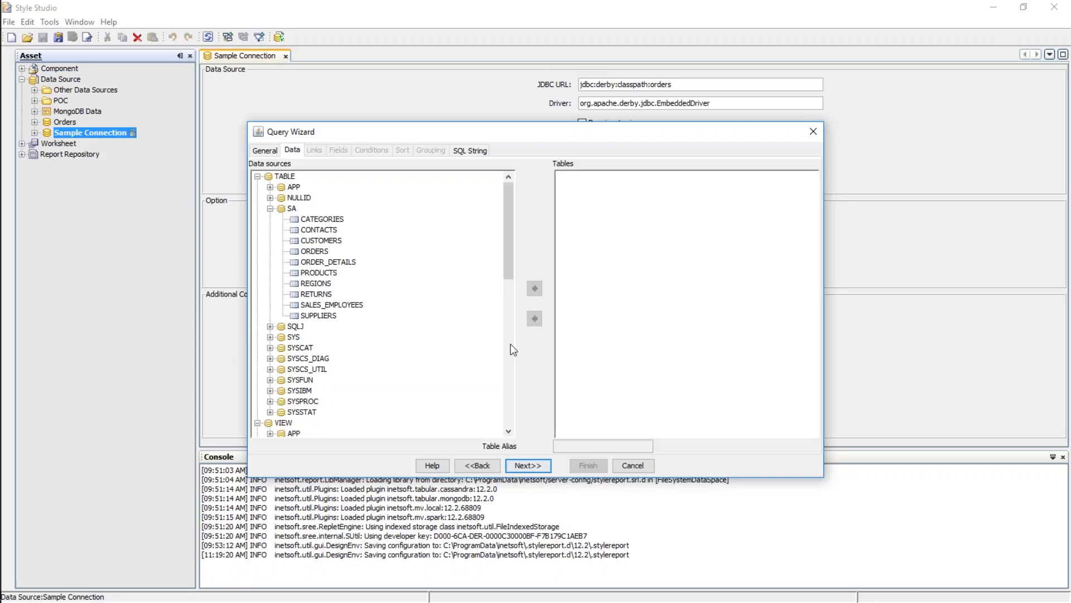
{"action": "double_click", "coordinate": [312, 231]}
{"action": "double_click", "coordinate": [317, 240]}
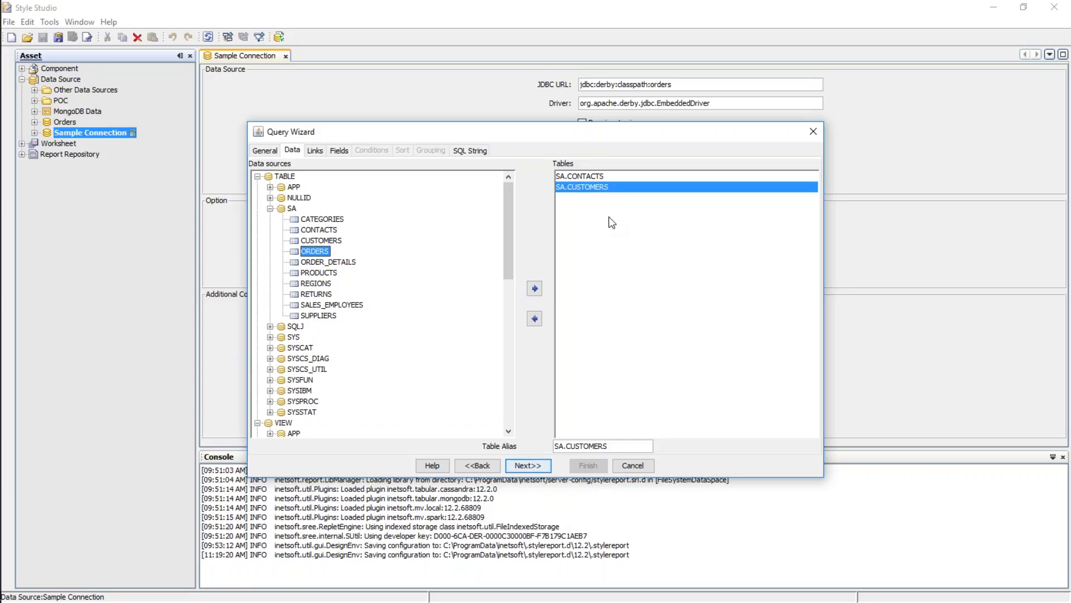
{"action": "left_click", "coordinate": [525, 466]}
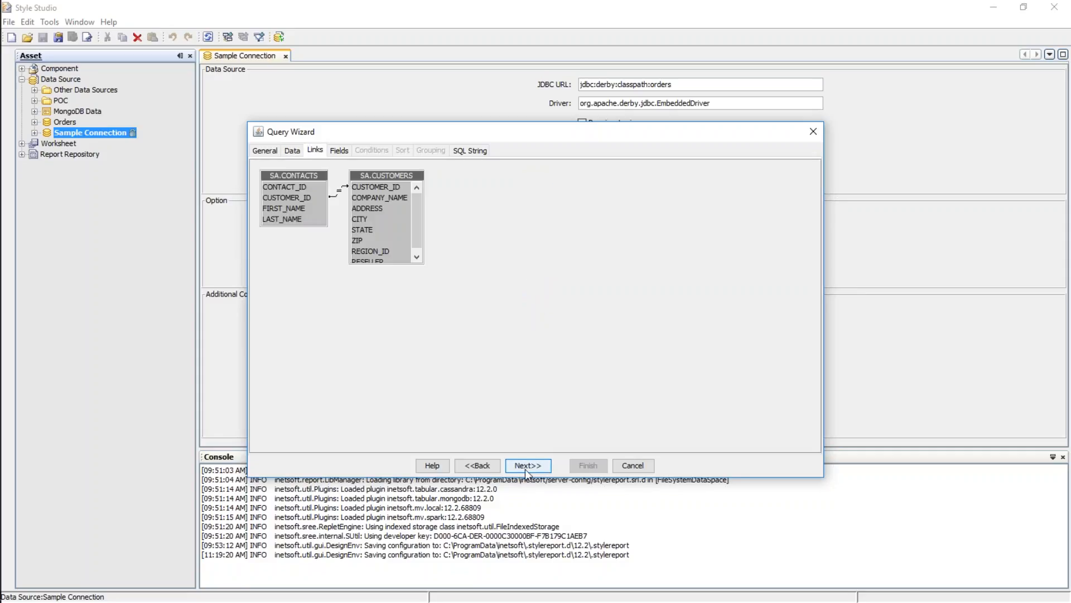
{"action": "left_click_drag", "start_coordinate": [374, 179], "coordinate": [497, 198]}
{"action": "left_click_drag", "start_coordinate": [293, 184], "coordinate": [340, 281]}
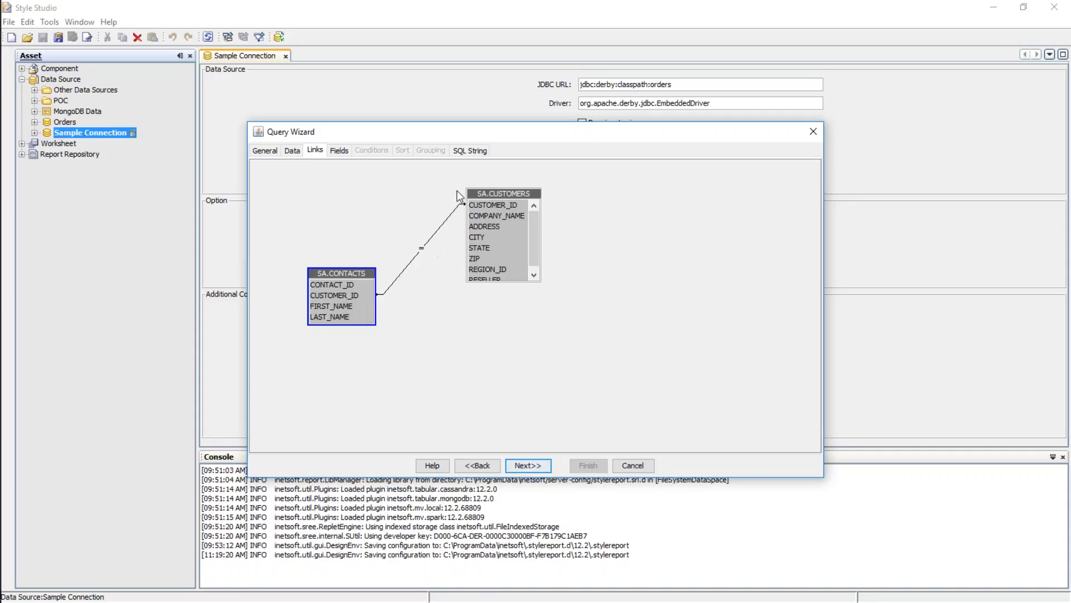
Delete the join between SA.CONTACTS and SA.CUSTOMERS, then link their CUSTOMER_ID fields again
{"action": "left_click", "coordinate": [429, 244]}
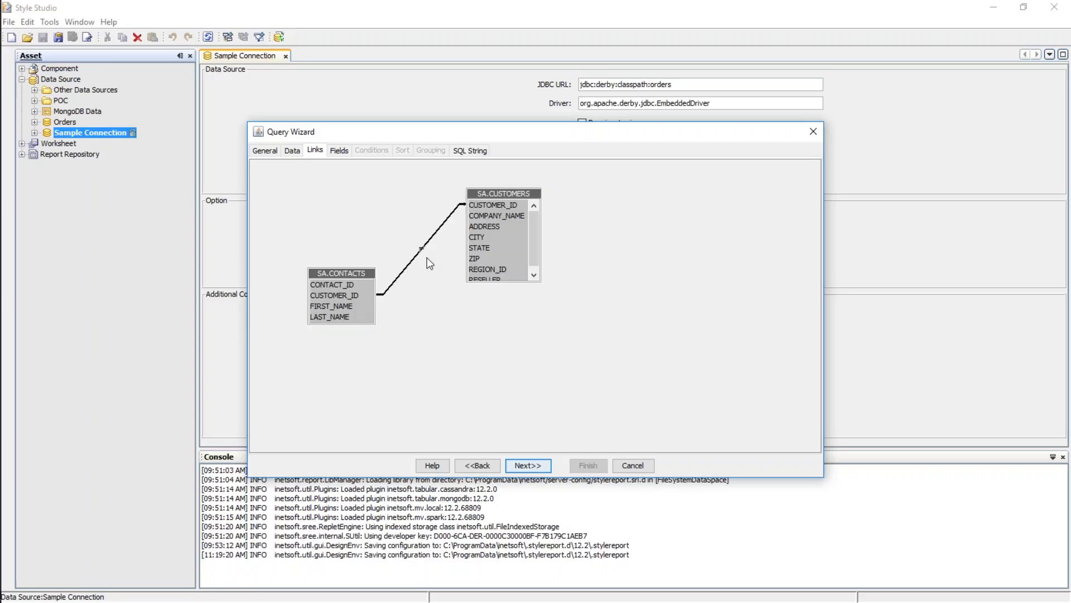
{"action": "right_click", "coordinate": [428, 239]}
{"action": "left_click", "coordinate": [449, 244]}
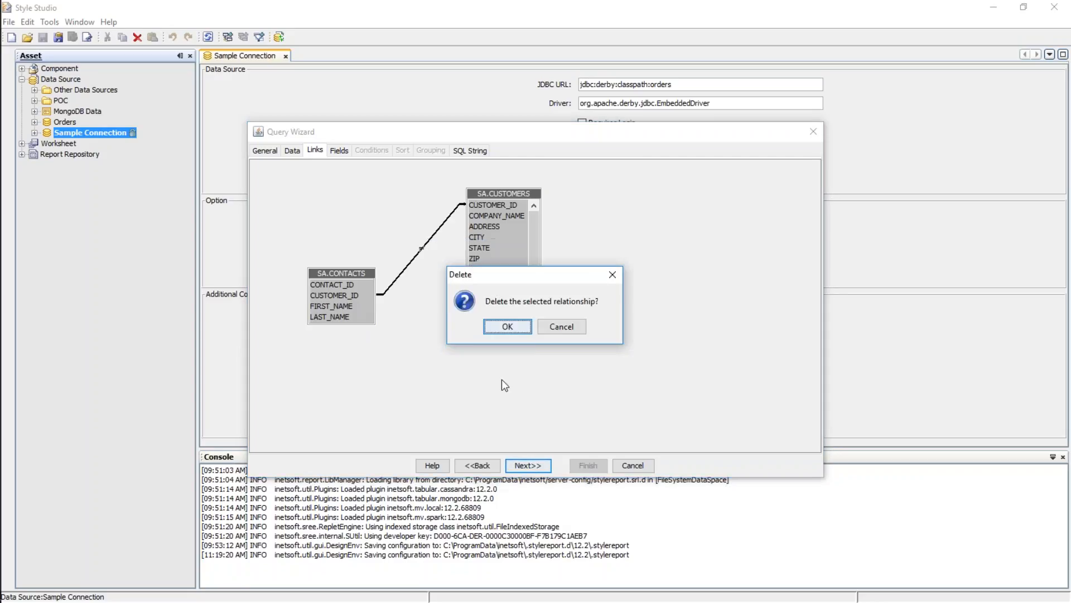
{"action": "left_click", "coordinate": [528, 328]}
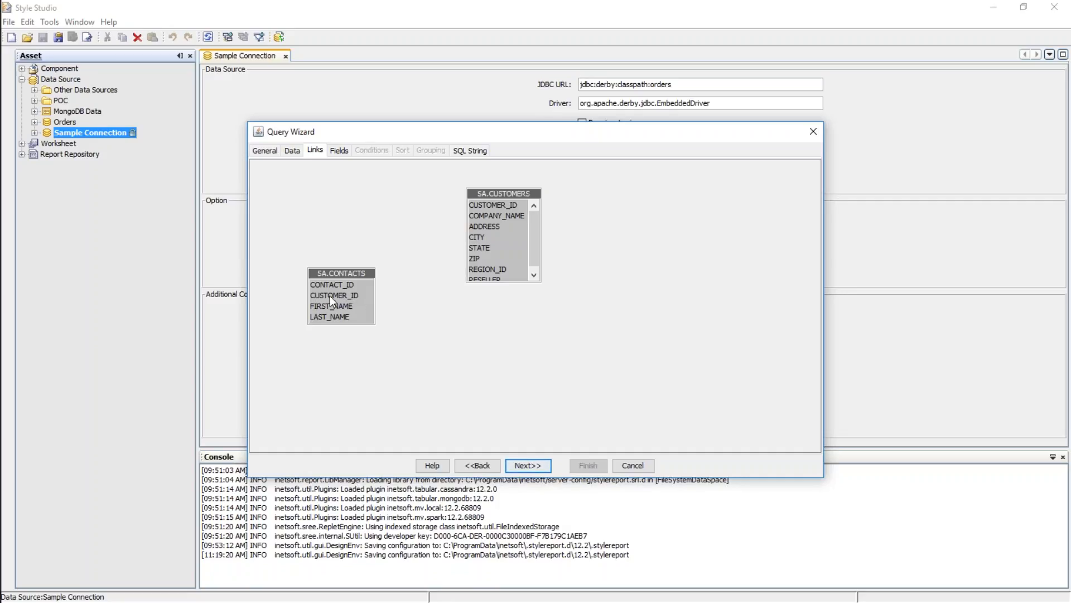
{"action": "left_click_drag", "start_coordinate": [333, 294], "coordinate": [484, 204]}
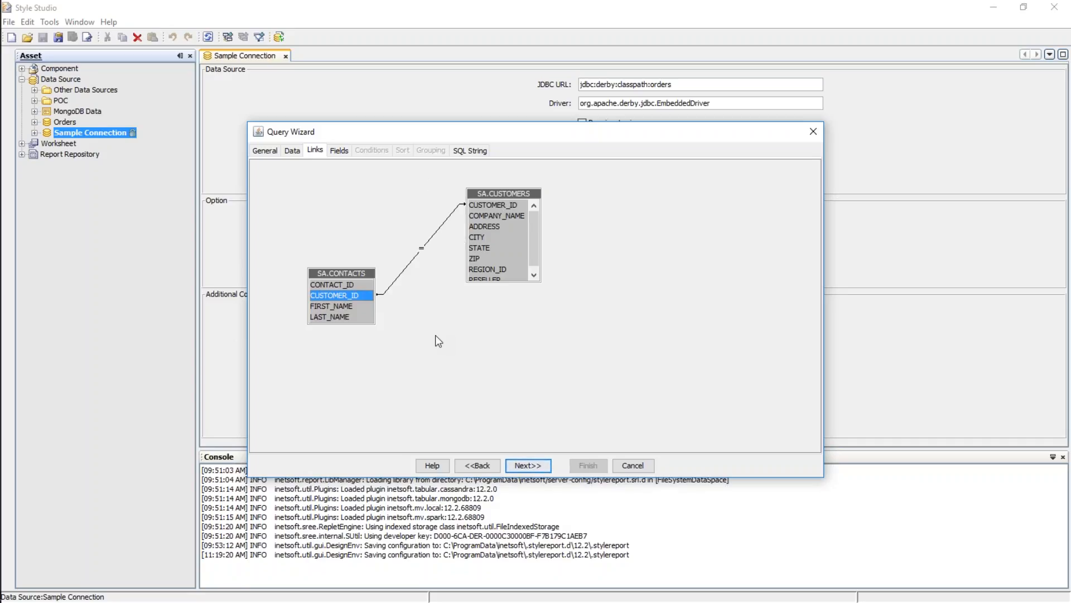
Review the SQL join types available for the CUSTOMER_ID link and leave its definition without changes
{"action": "left_click", "coordinate": [428, 242]}
{"action": "right_click", "coordinate": [425, 244]}
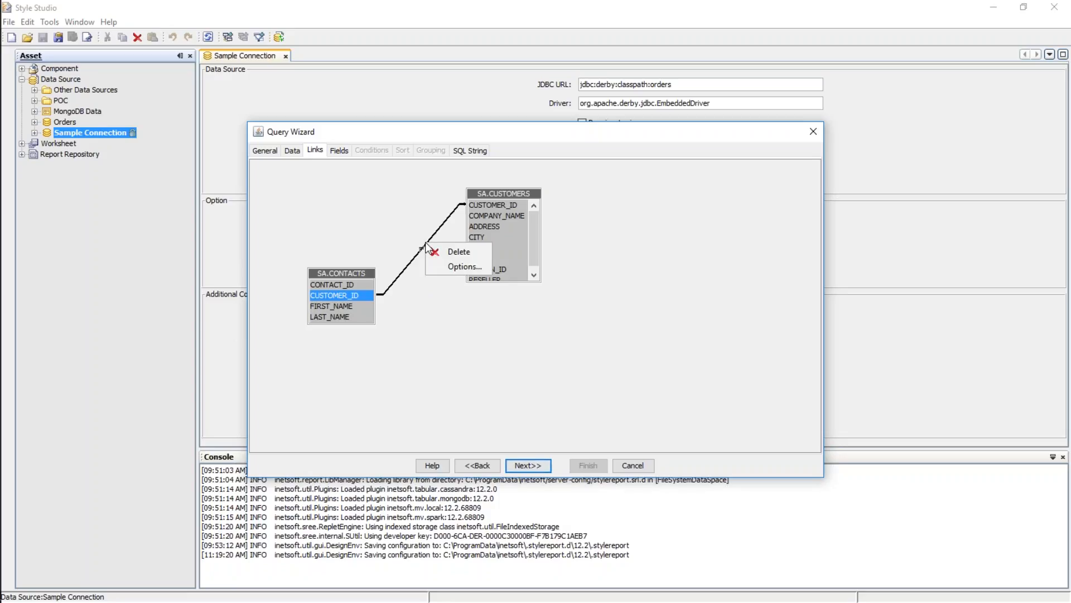
{"action": "left_click", "coordinate": [481, 266]}
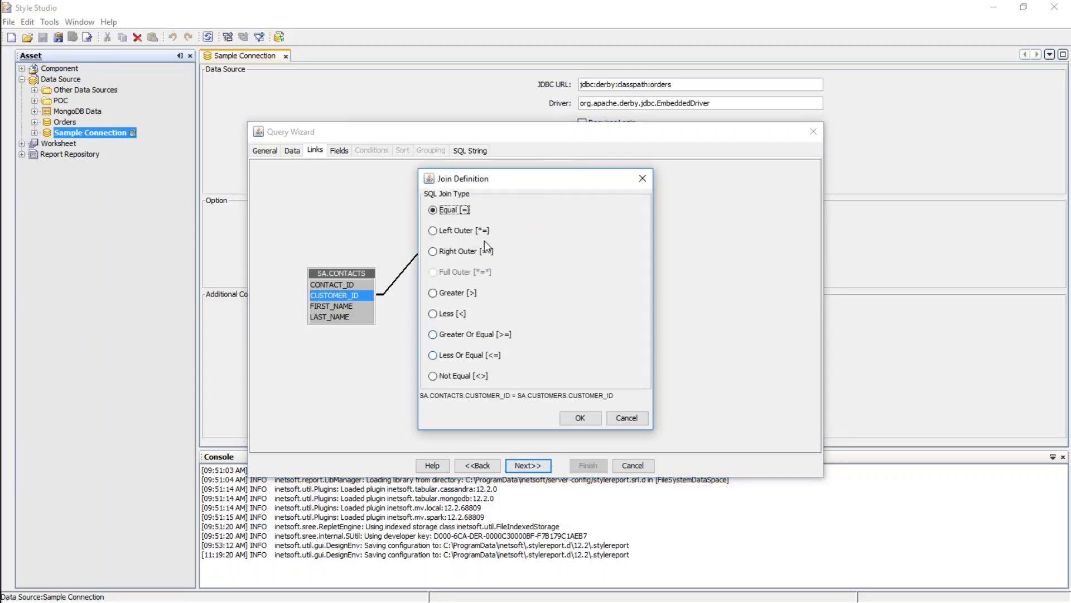
{"action": "left_click", "coordinate": [627, 418]}
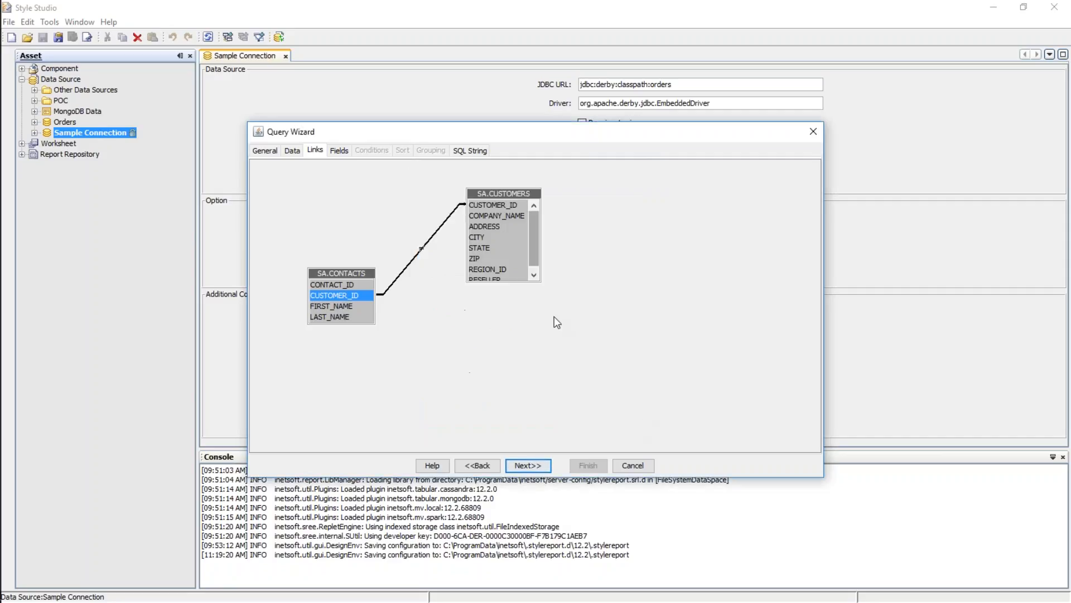
{"action": "left_click", "coordinate": [437, 336]}
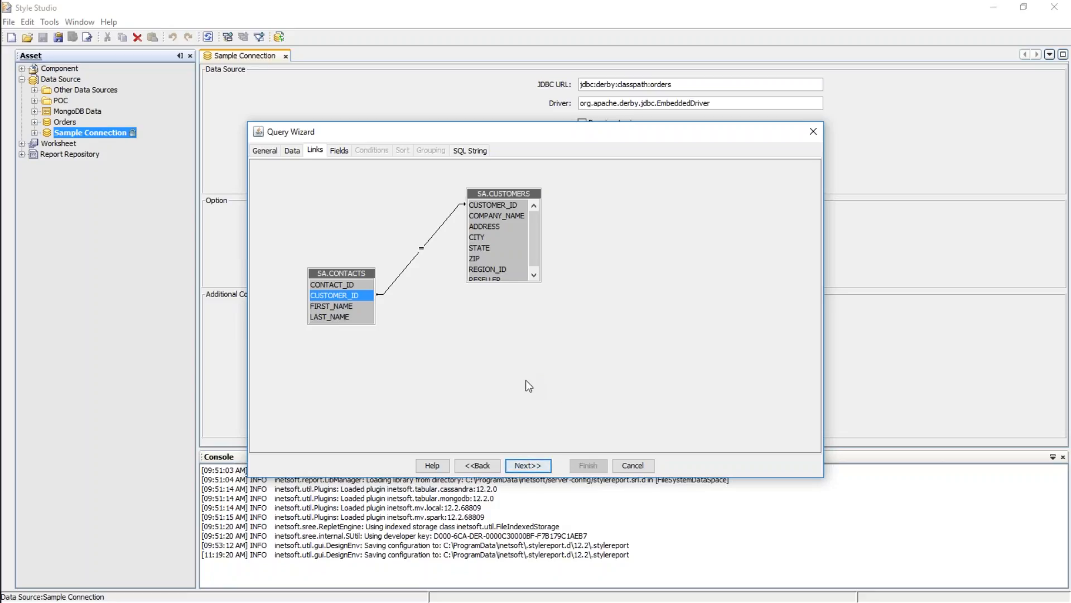
Add all database fields to the query, then remove CONTACT_ID, both CUSTOMER_ID fields and REGION_ID
{"action": "left_click", "coordinate": [520, 463]}
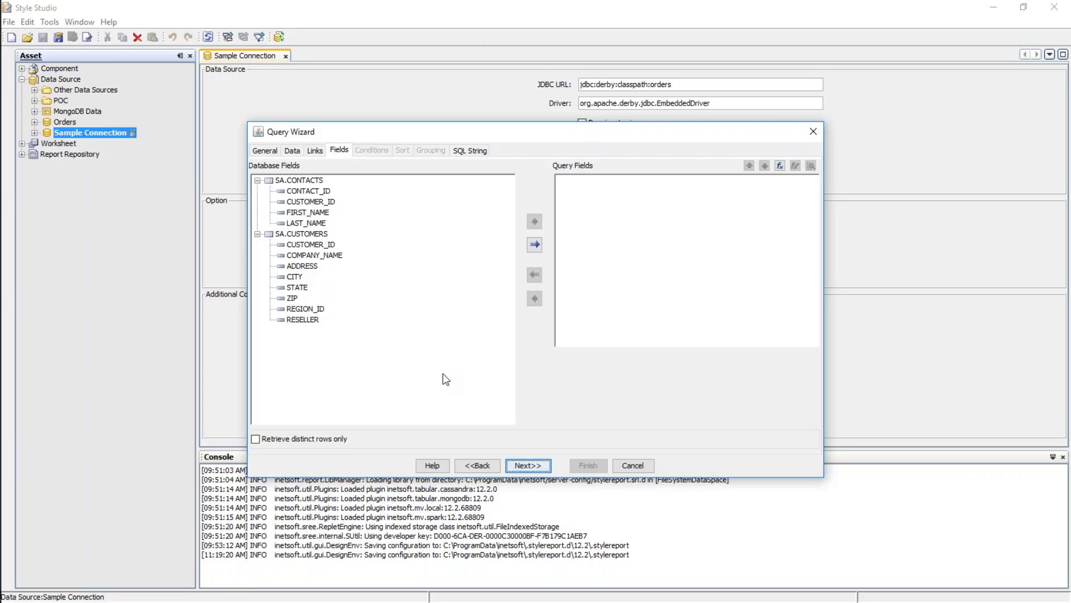
{"action": "left_click", "coordinate": [534, 244]}
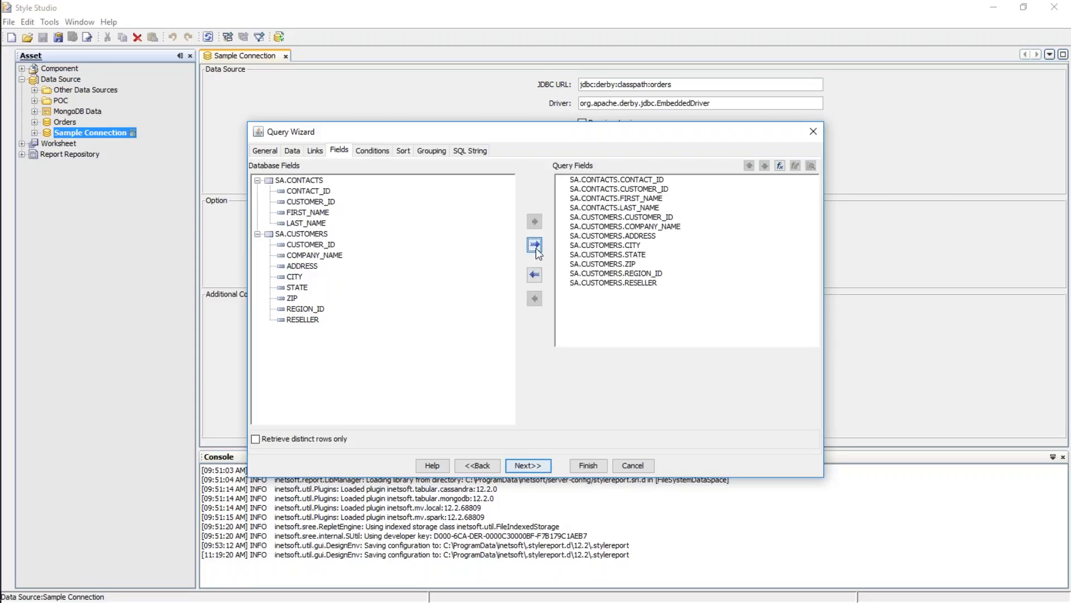
{"action": "double_click", "coordinate": [631, 181]}
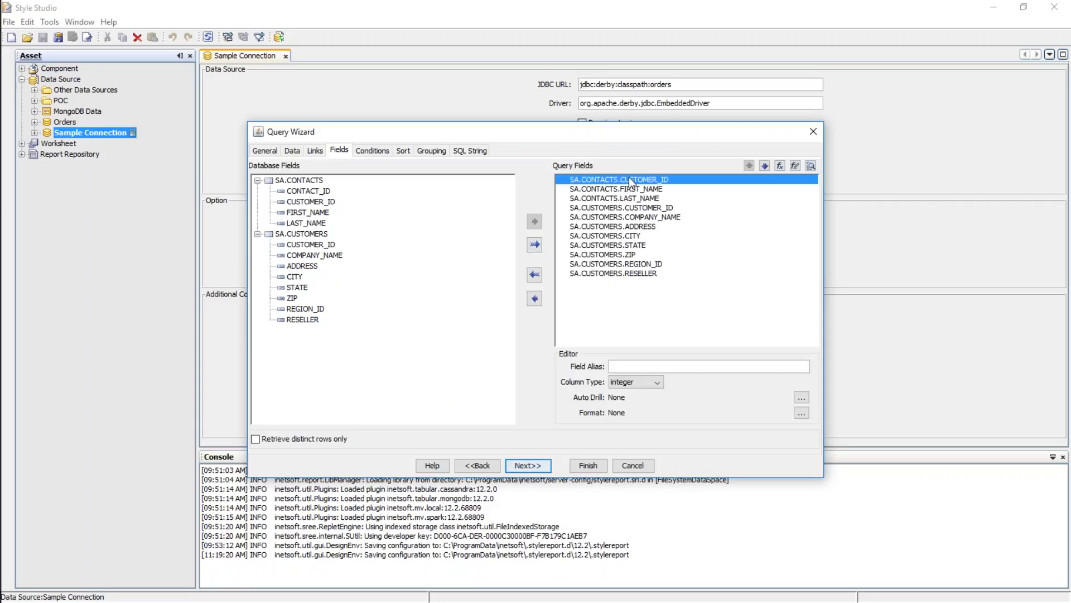
{"action": "double_click", "coordinate": [629, 179]}
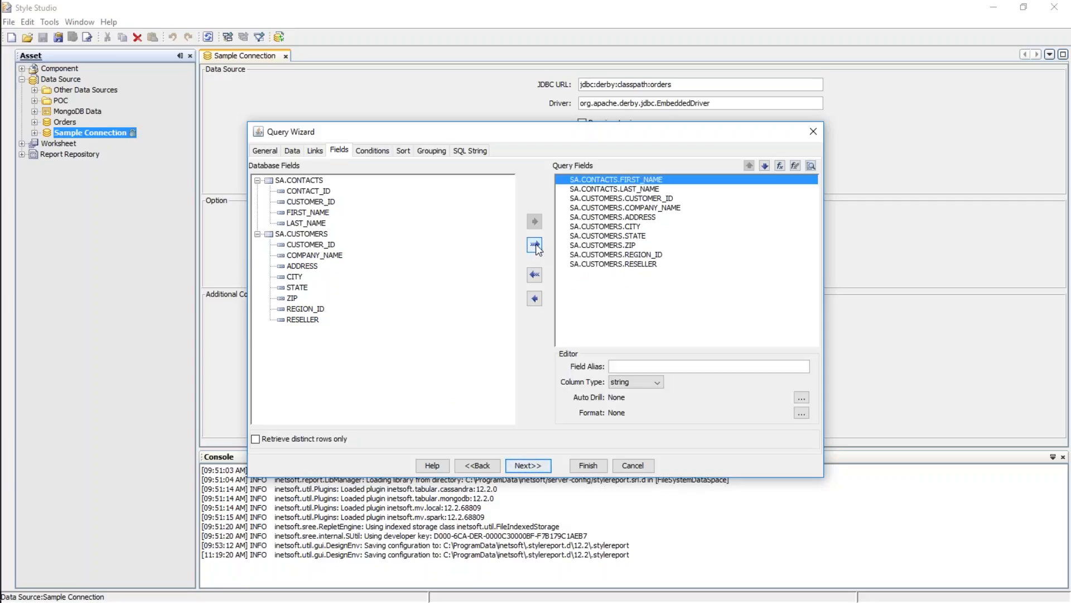
{"action": "double_click", "coordinate": [647, 198]}
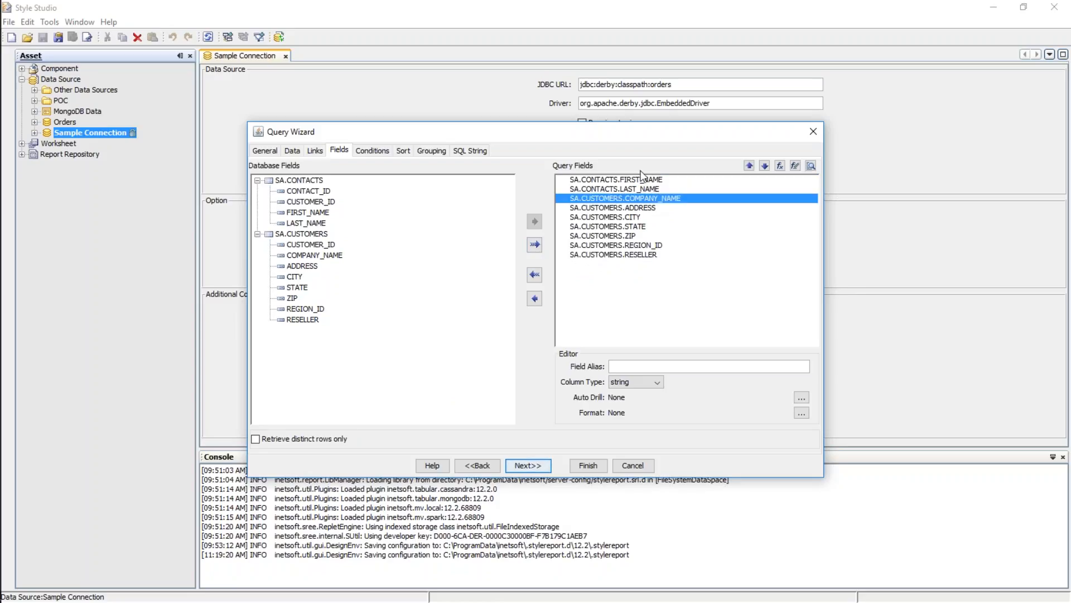
{"action": "double_click", "coordinate": [643, 245]}
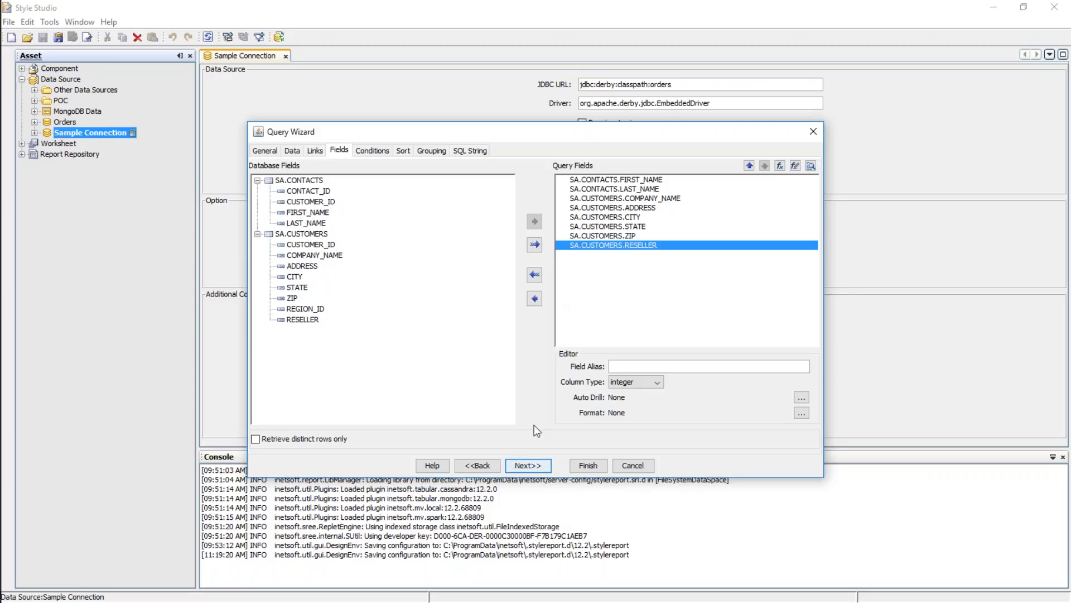
Continue past the conditions without adding any and sort the query by SA.CONTACTS.FIRST_NAME in descending order
{"action": "left_click", "coordinate": [528, 465]}
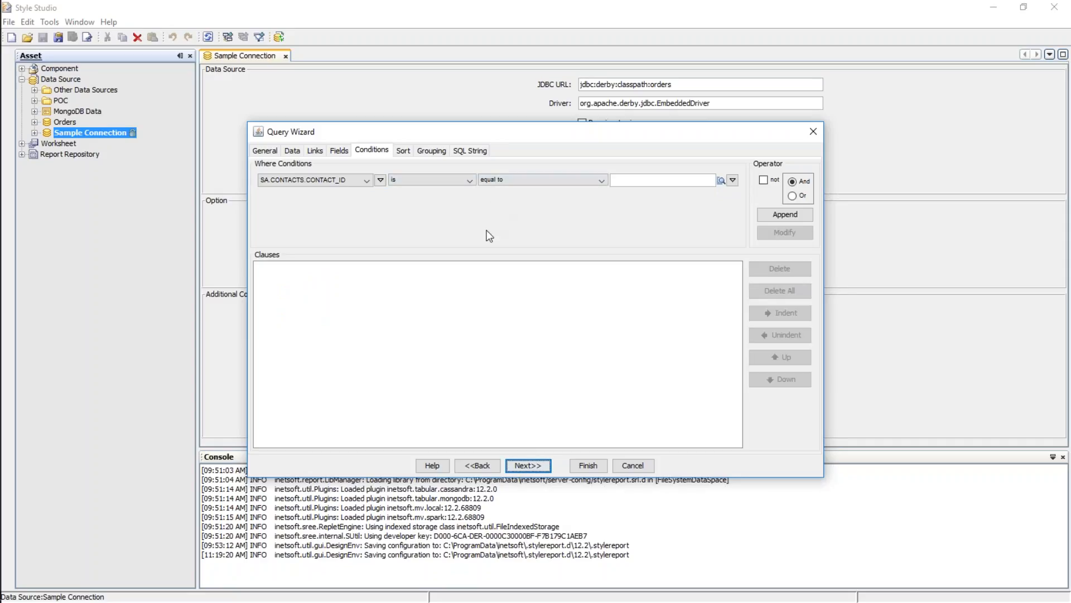
{"action": "left_click", "coordinate": [403, 151]}
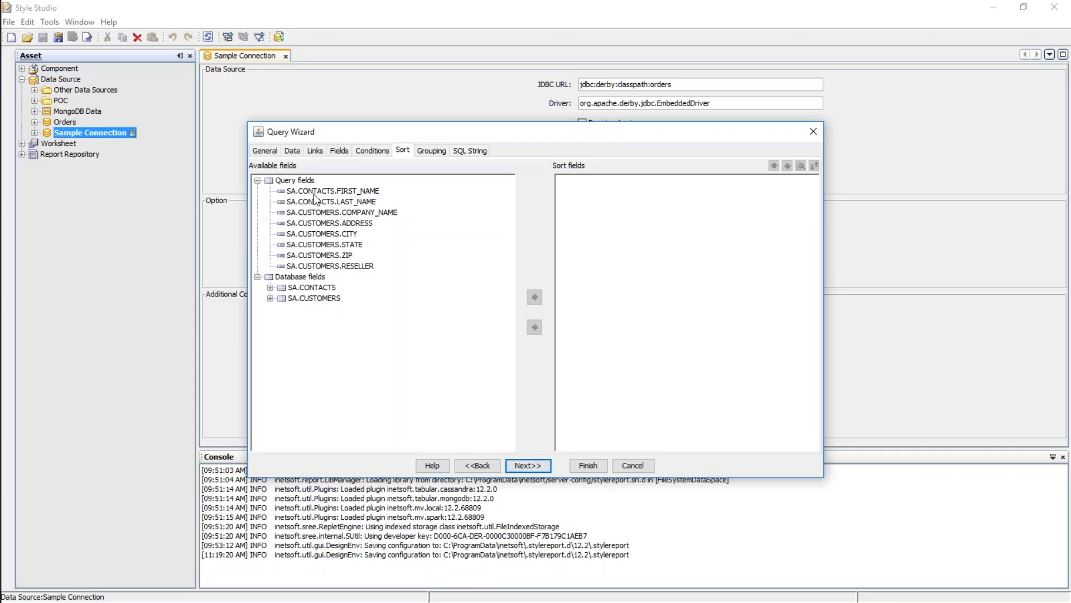
{"action": "left_click_drag", "start_coordinate": [343, 192], "coordinate": [554, 201]}
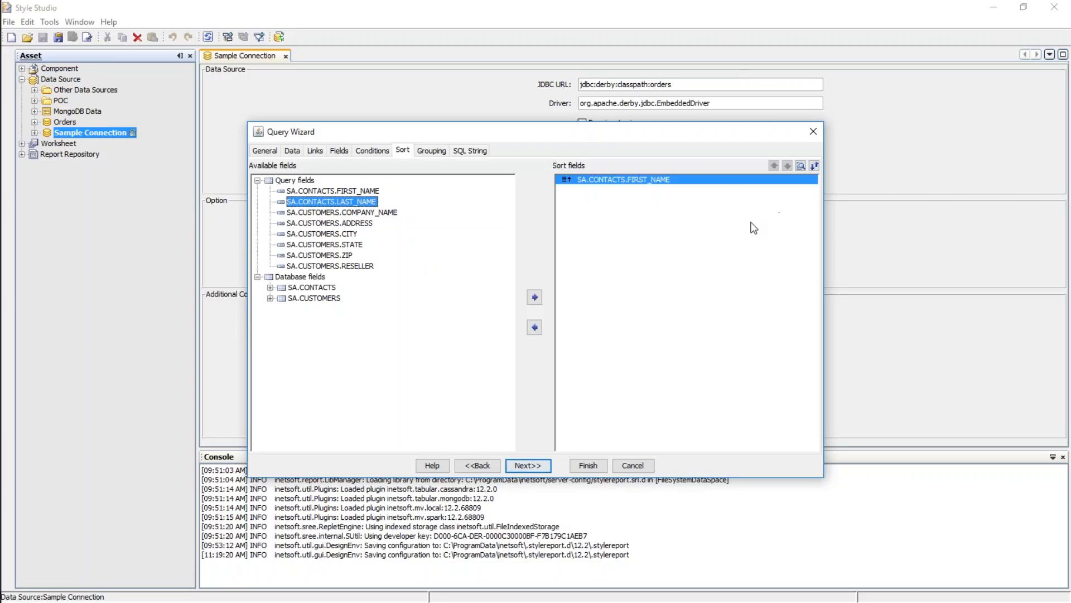
{"action": "left_click", "coordinate": [814, 166]}
Look at the grouping options and examine the generated SQL's select, from, where and order by clauses
{"action": "left_click", "coordinate": [440, 152]}
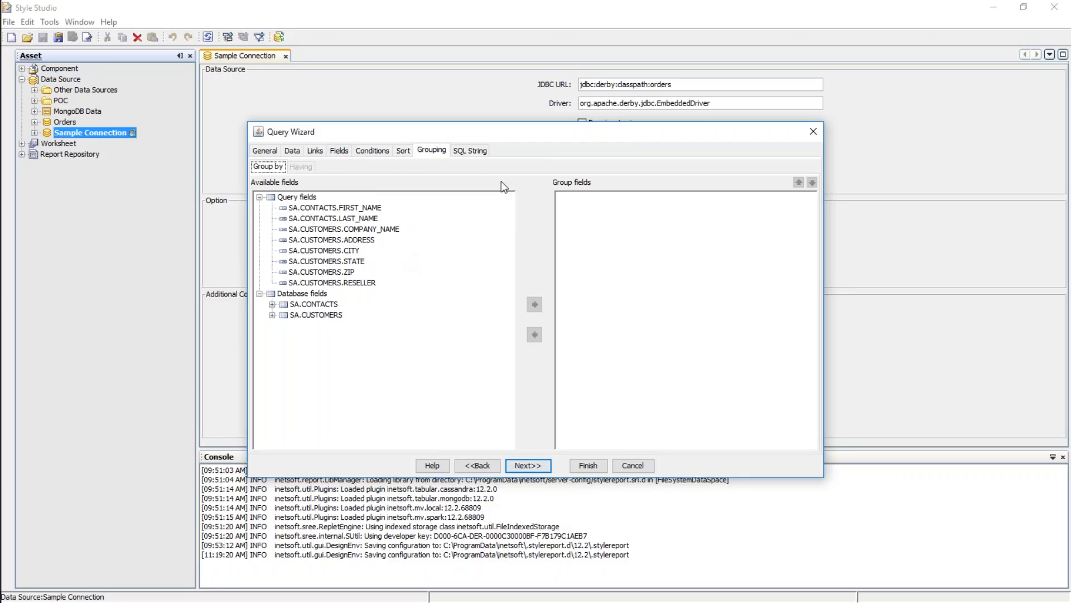
{"action": "left_click", "coordinate": [478, 152]}
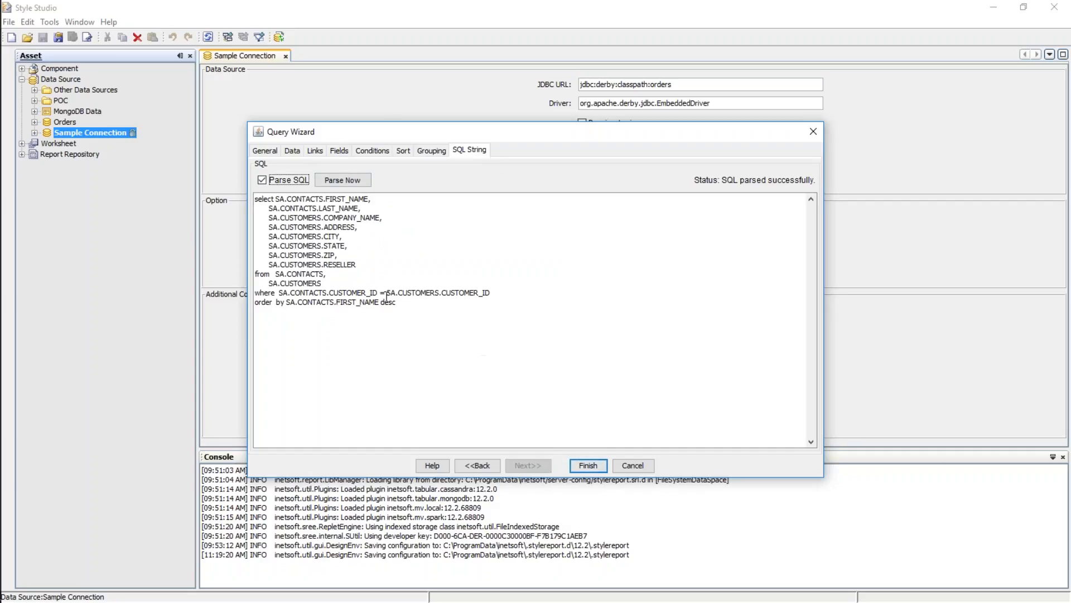
{"action": "left_click", "coordinate": [260, 200]}
{"action": "left_click_drag", "start_coordinate": [260, 200], "coordinate": [455, 314]}
{"action": "left_click", "coordinate": [455, 315]}
{"action": "left_click_drag", "start_coordinate": [275, 199], "coordinate": [375, 264]}
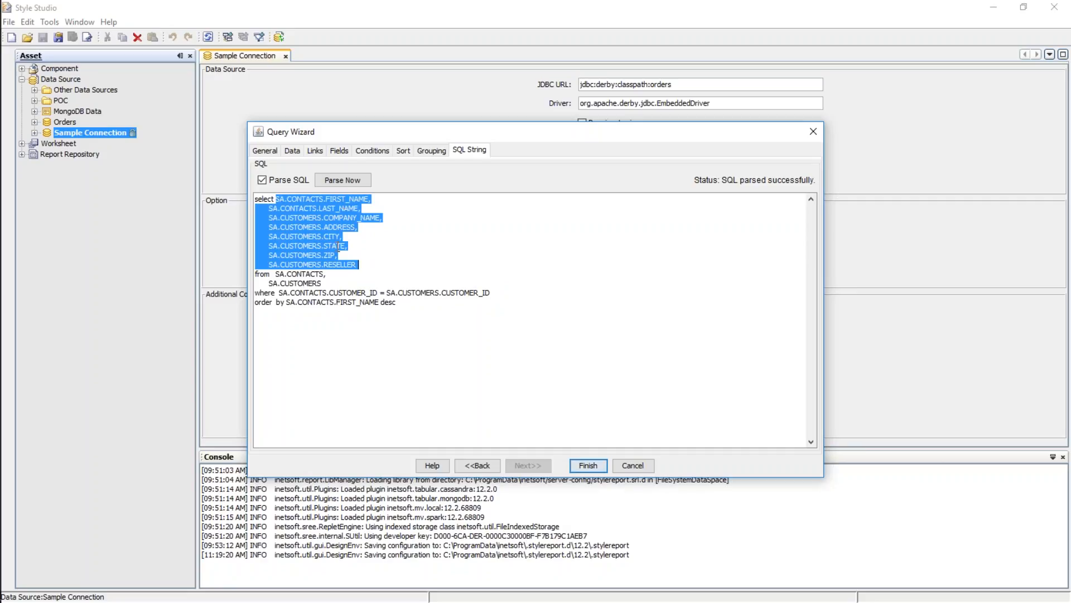
{"action": "left_click", "coordinate": [335, 266]}
{"action": "left_click_drag", "start_coordinate": [275, 274], "coordinate": [505, 290]}
{"action": "left_click", "coordinate": [329, 281]}
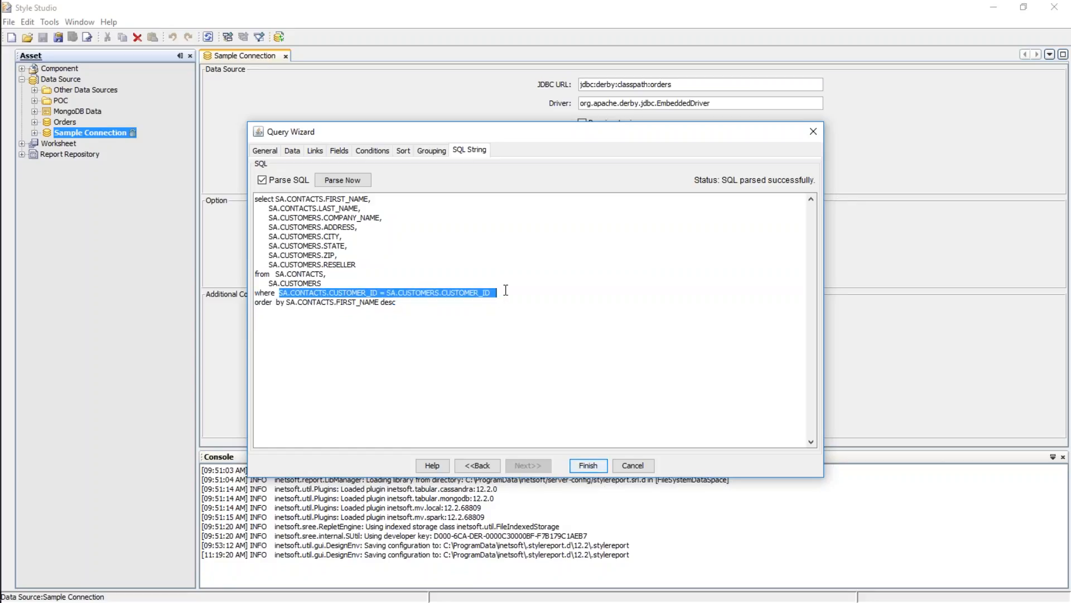
{"action": "left_click", "coordinate": [396, 292]}
{"action": "left_click_drag", "start_coordinate": [277, 302], "coordinate": [401, 302]}
{"action": "double_click", "coordinate": [395, 301]}
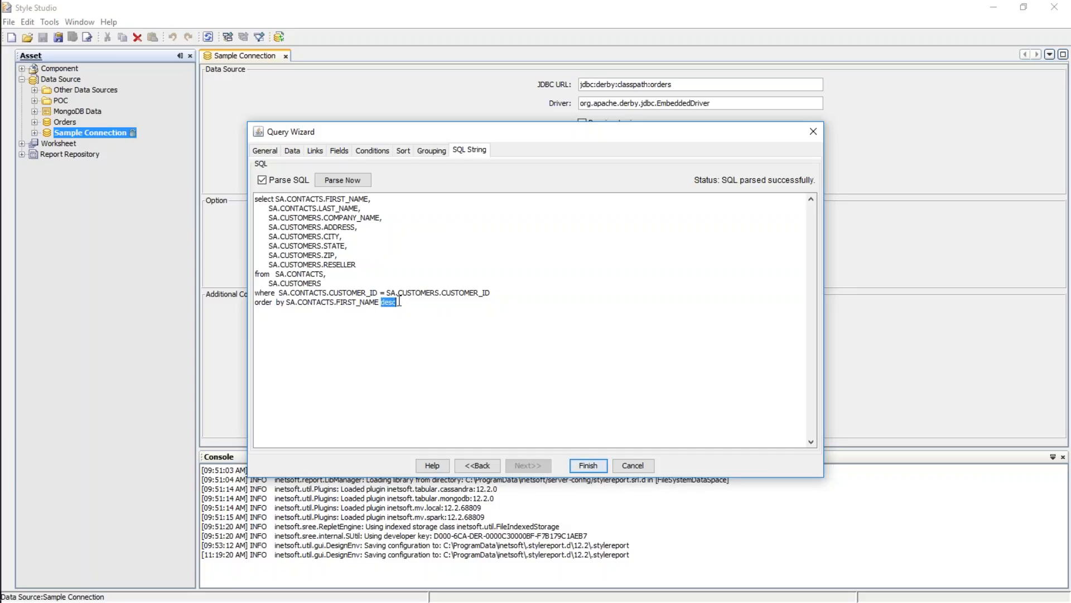
{"action": "left_click", "coordinate": [420, 296]}
{"action": "left_click_drag", "start_coordinate": [451, 346], "coordinate": [248, 198]}
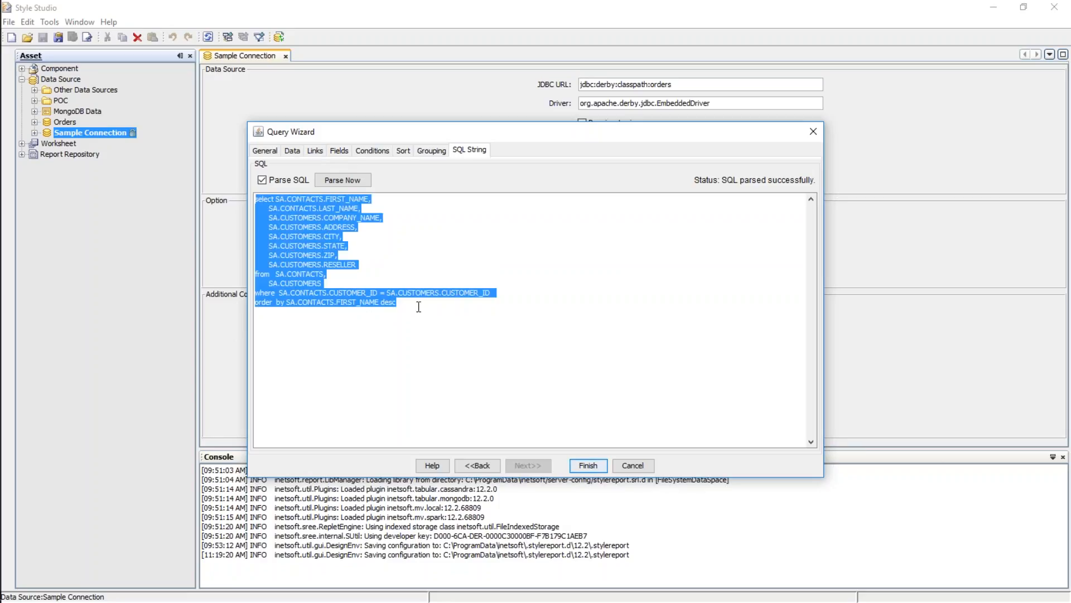
{"action": "left_click", "coordinate": [403, 294]}
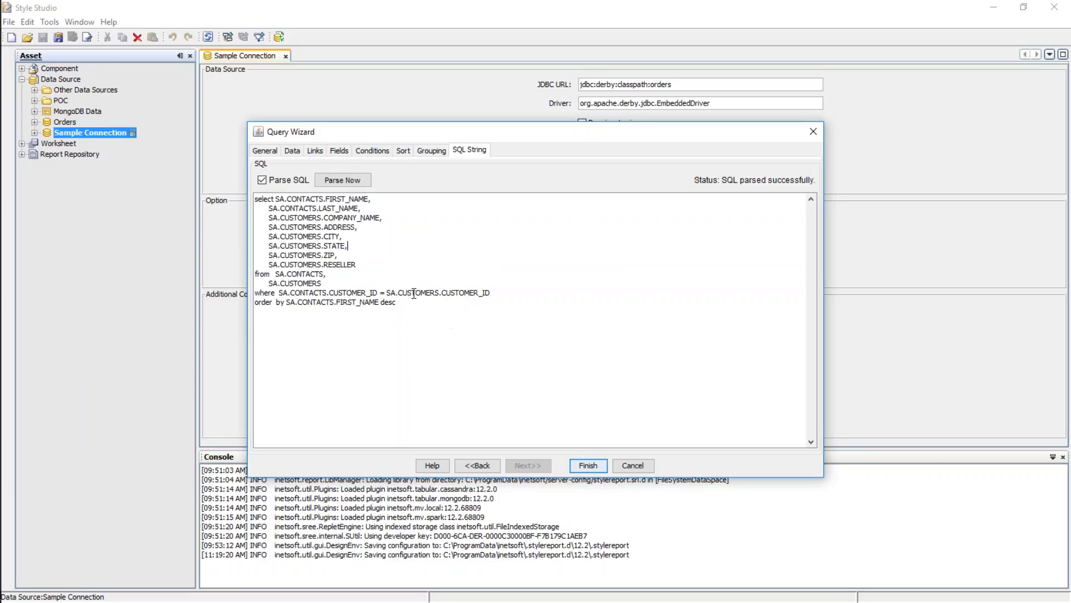
{"action": "left_click", "coordinate": [452, 306]}
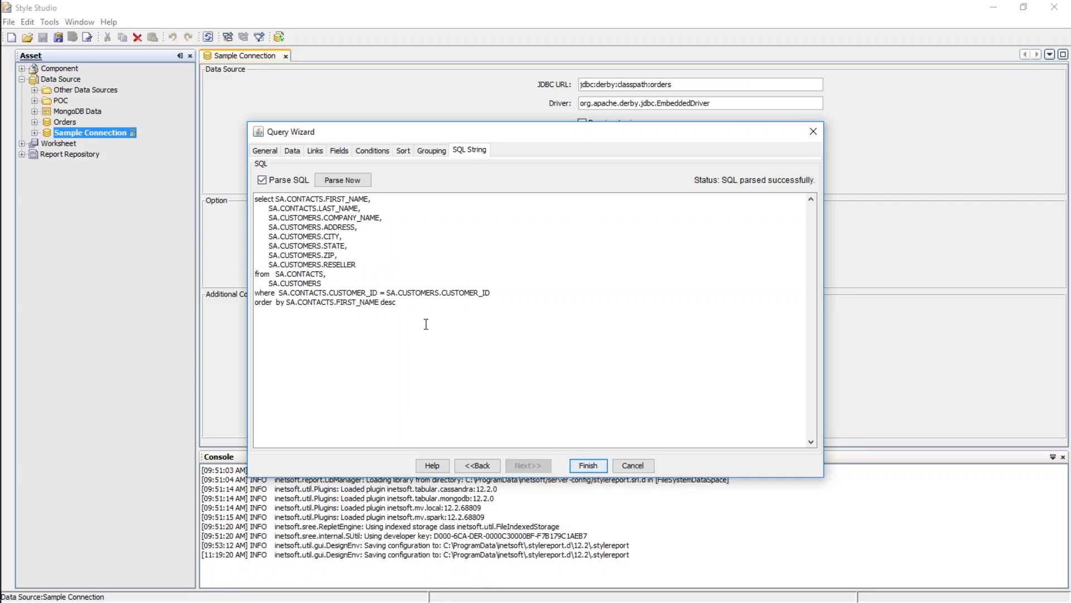
Finish the query wizard and space the SA.CONTACTS and SA.CUSTOMERS tables apart in the main query's links diagram
{"action": "left_click", "coordinate": [590, 465]}
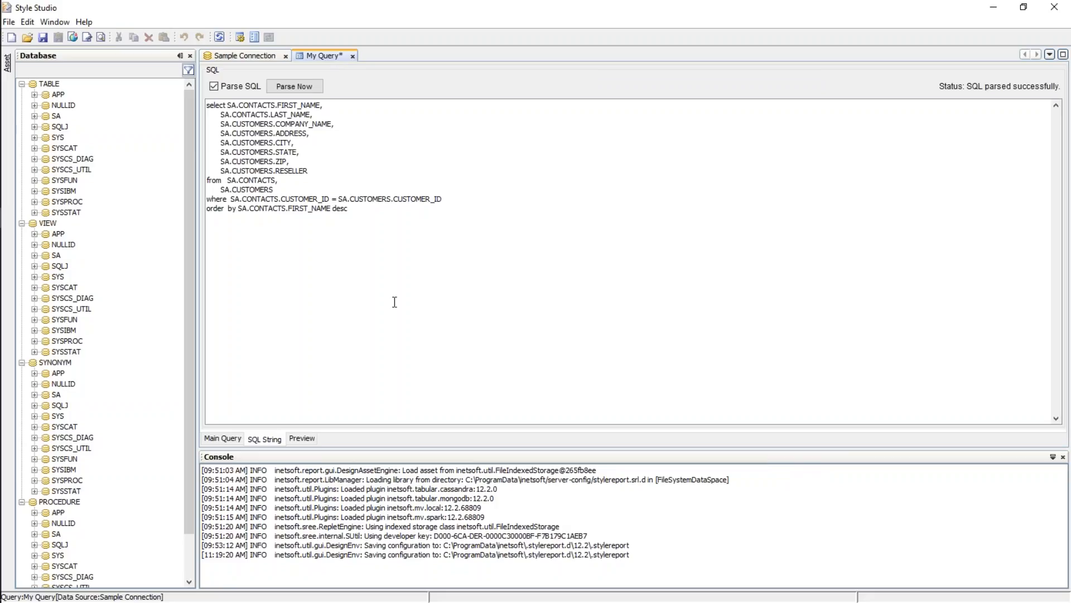
{"action": "left_click", "coordinate": [226, 440]}
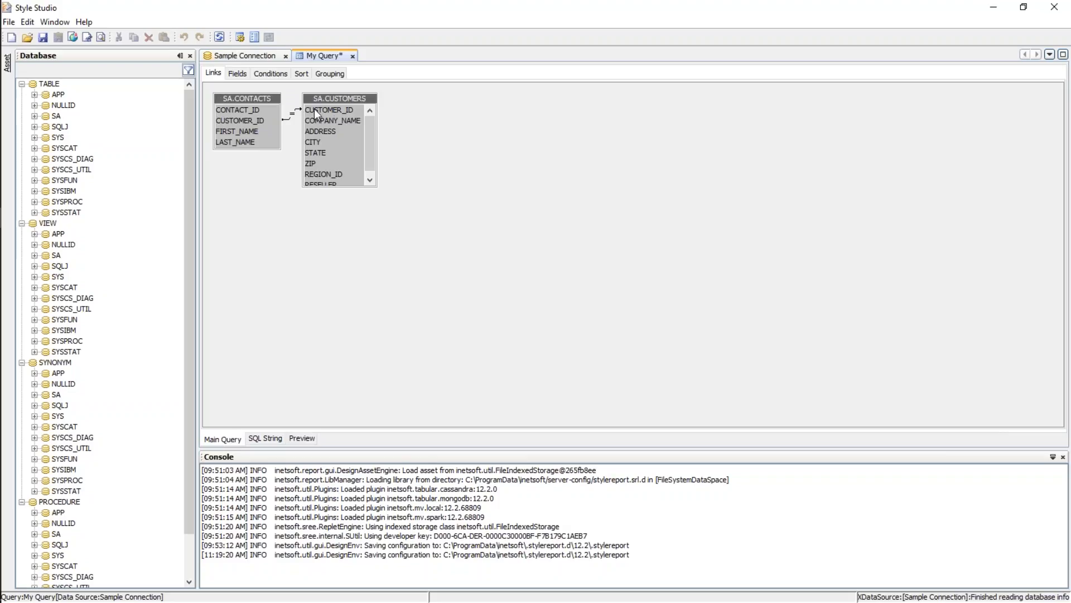
{"action": "left_click_drag", "start_coordinate": [348, 99], "coordinate": [430, 103]}
{"action": "left_click_drag", "start_coordinate": [250, 96], "coordinate": [281, 194]}
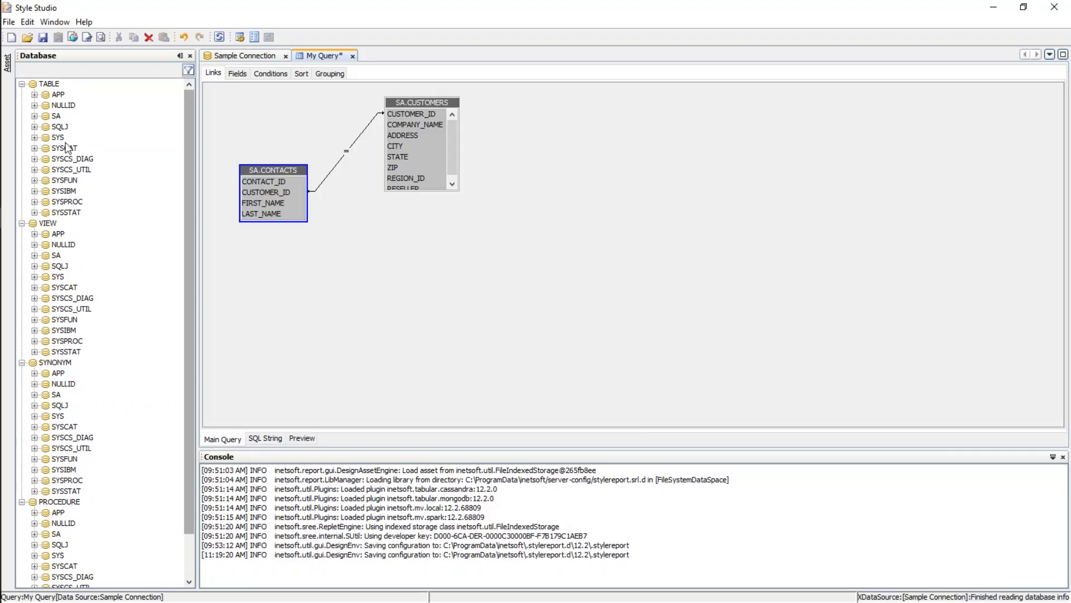
View the tables in the SA schema and look through My Query's fields, conditions and grouping settings
{"action": "left_click", "coordinate": [34, 116]}
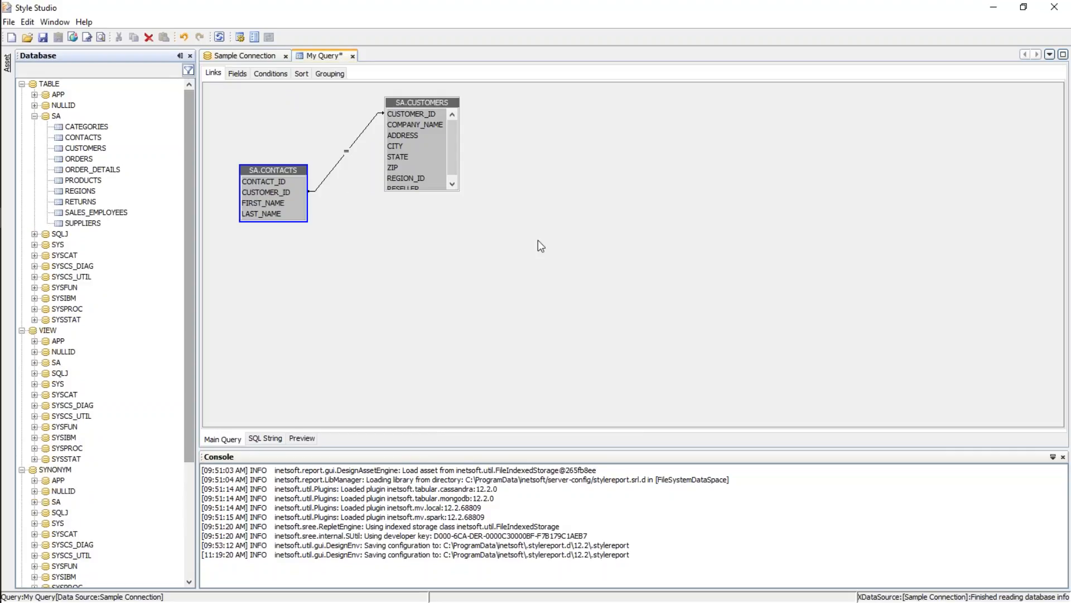
{"action": "left_click", "coordinate": [237, 73]}
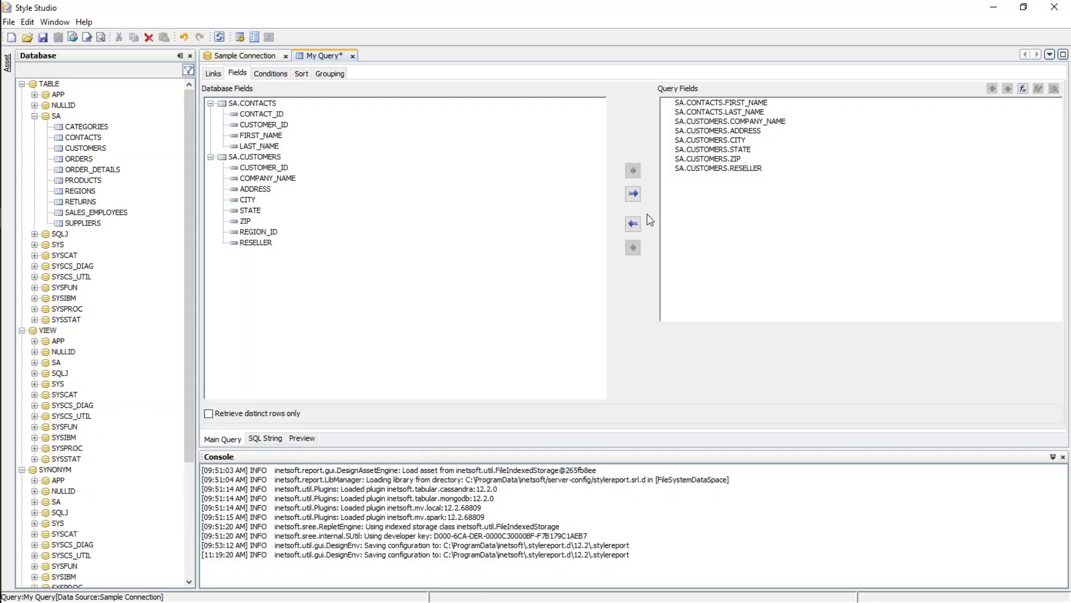
{"action": "left_click", "coordinate": [276, 73]}
{"action": "left_click", "coordinate": [331, 75]}
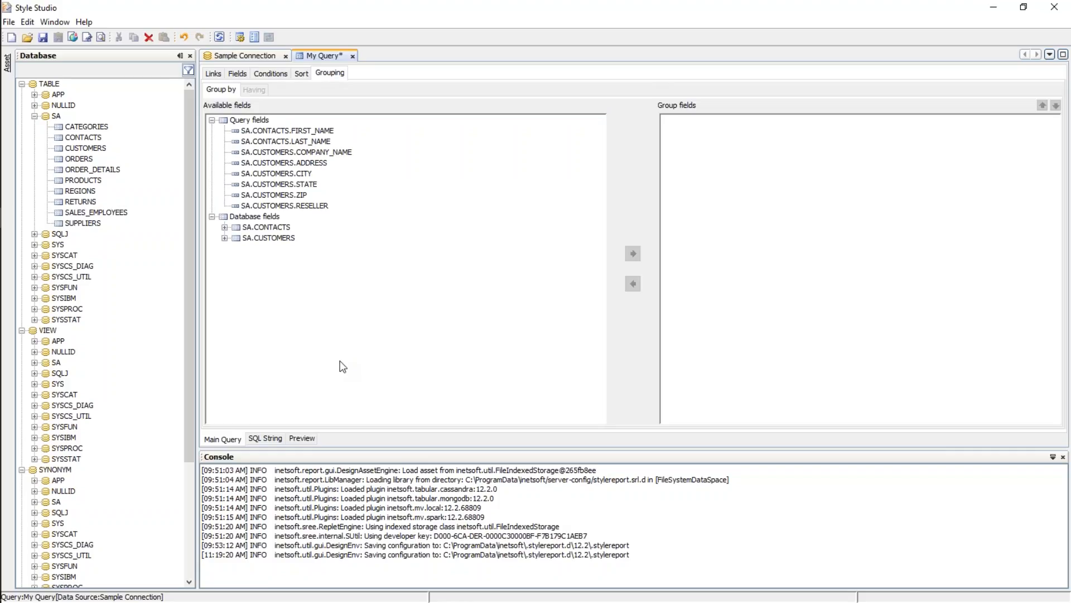
Review My Query's generated SQL and look through its preview rows
{"action": "left_click", "coordinate": [263, 439]}
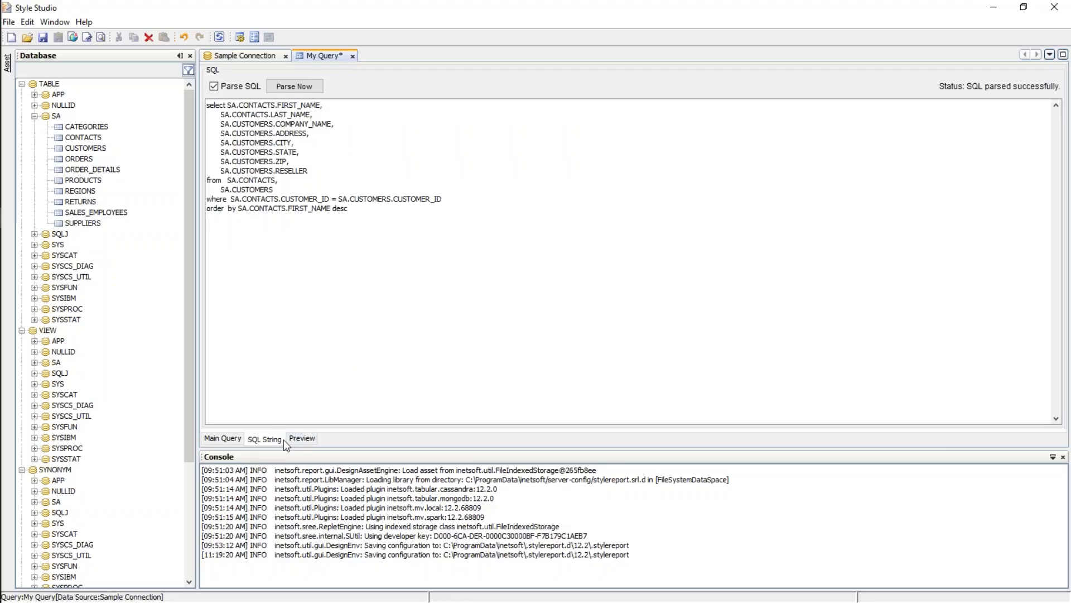
{"action": "left_click", "coordinate": [304, 439]}
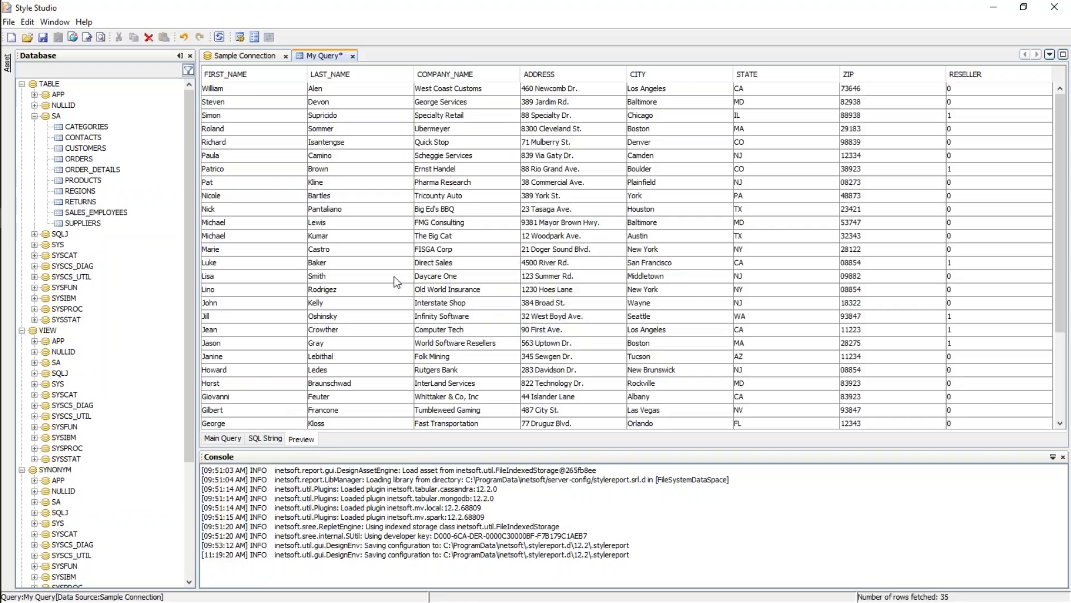
{"action": "scroll", "coordinate": [806, 190], "scroll_direction": "down", "scroll_amount": 3}
{"action": "scroll", "coordinate": [832, 199], "scroll_direction": "up", "scroll_amount": 3}
{"action": "scroll", "coordinate": [230, 317], "scroll_direction": "down", "scroll_amount": 3}
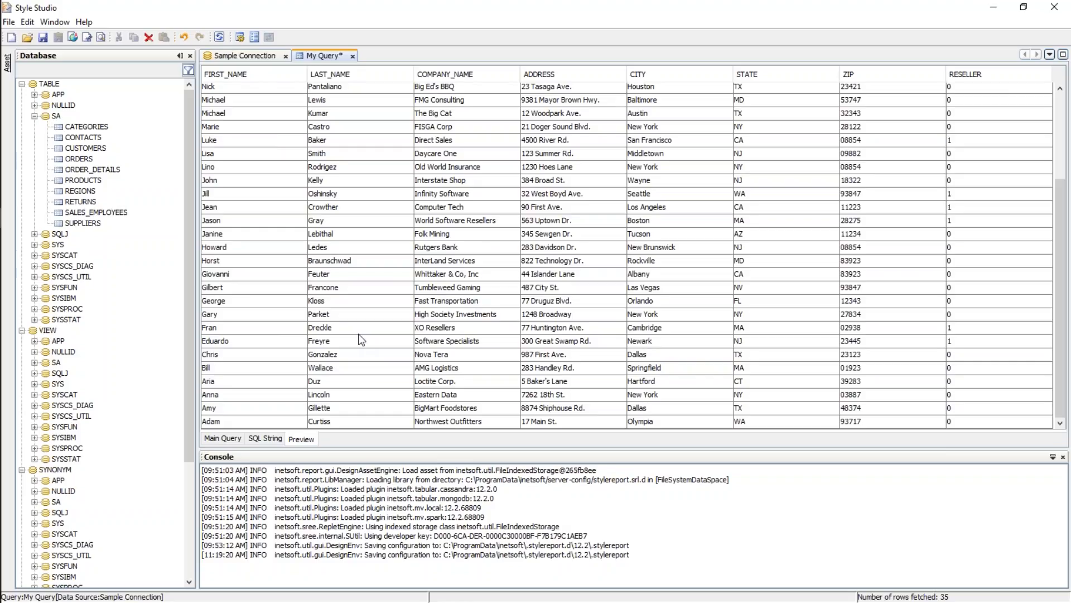
Save My Query and expand the Sample Connection data source in the asset tree
{"action": "left_click", "coordinate": [42, 36]}
{"action": "left_click", "coordinate": [8, 63]}
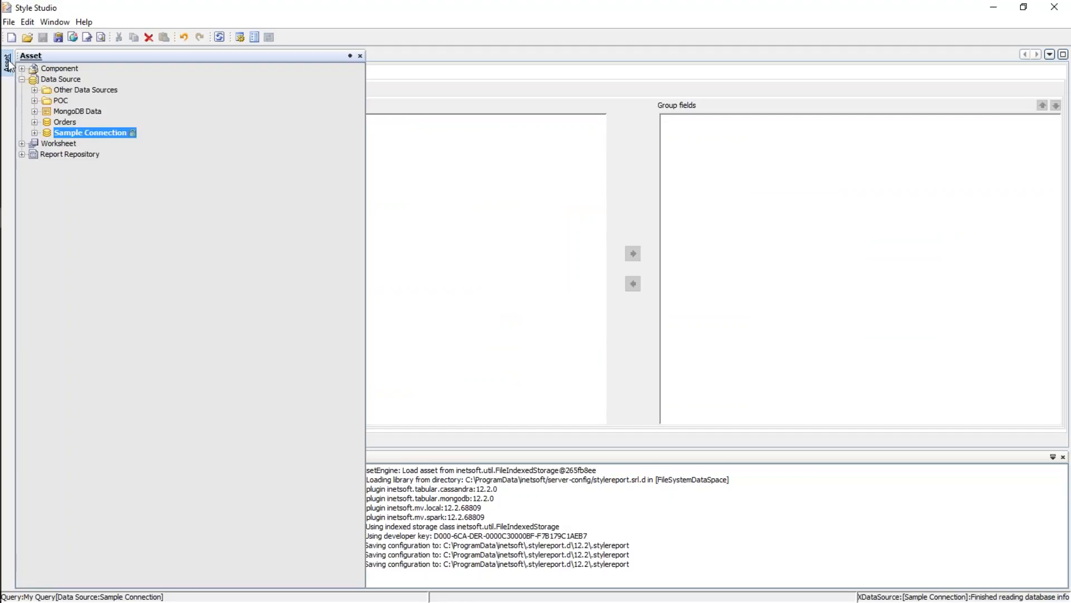
{"action": "left_click", "coordinate": [34, 134]}
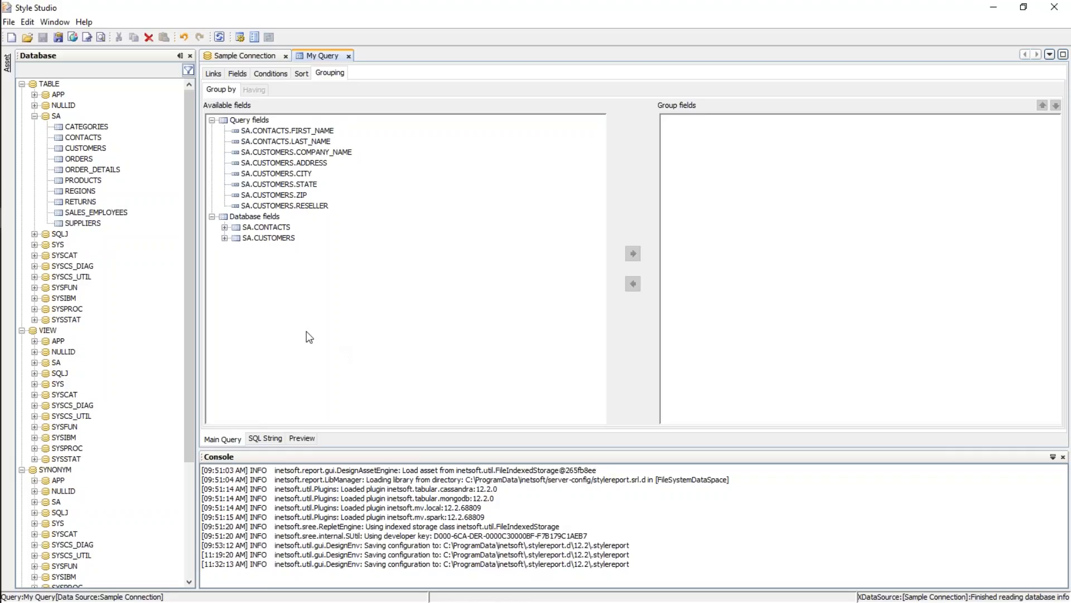
Look through My Query's preview rows again and compare its main query settings with the SQL string
{"action": "left_click", "coordinate": [302, 438]}
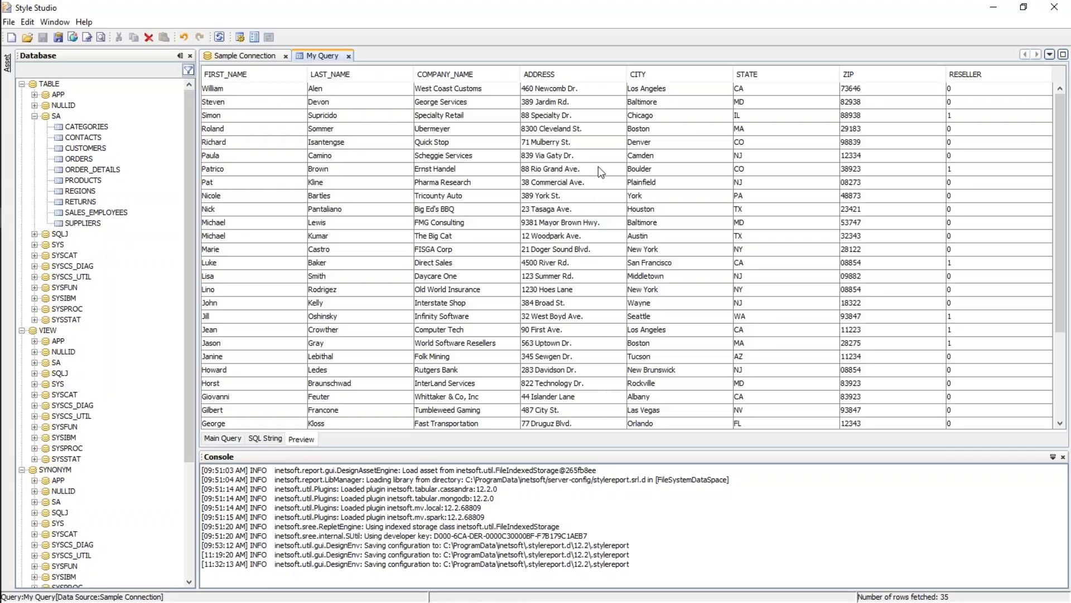
{"action": "scroll", "coordinate": [767, 179], "scroll_direction": "down", "scroll_amount": 3}
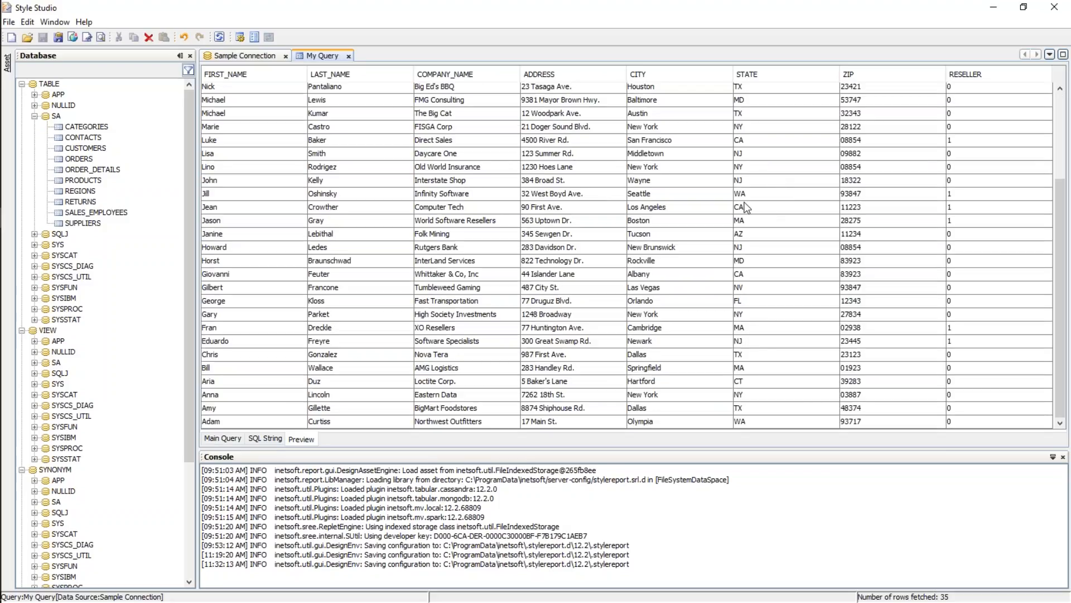
{"action": "scroll", "coordinate": [759, 136], "scroll_direction": "up", "scroll_amount": 3}
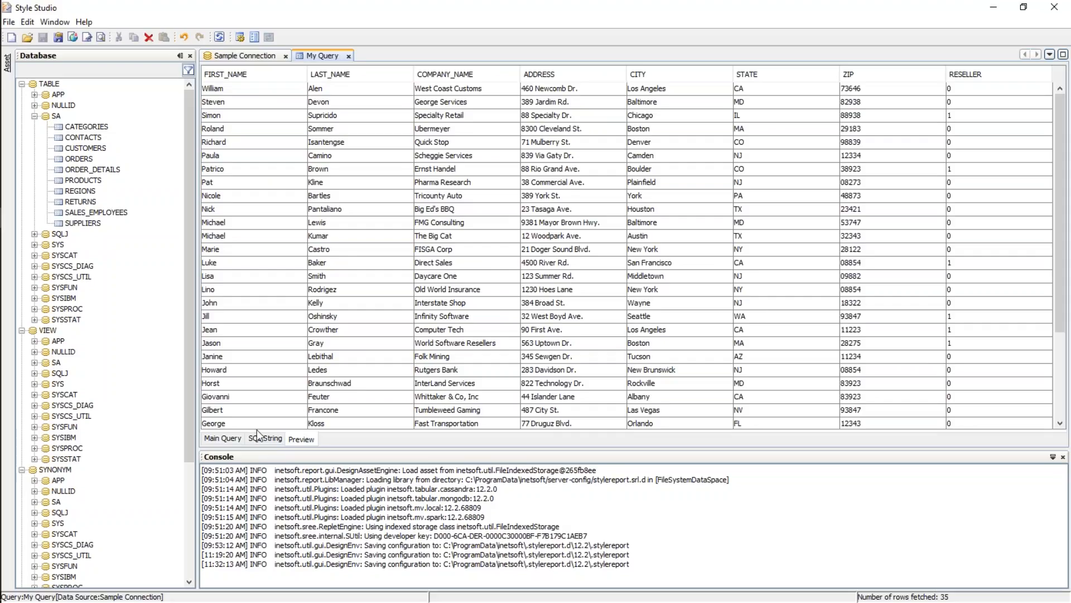
{"action": "left_click", "coordinate": [227, 439]}
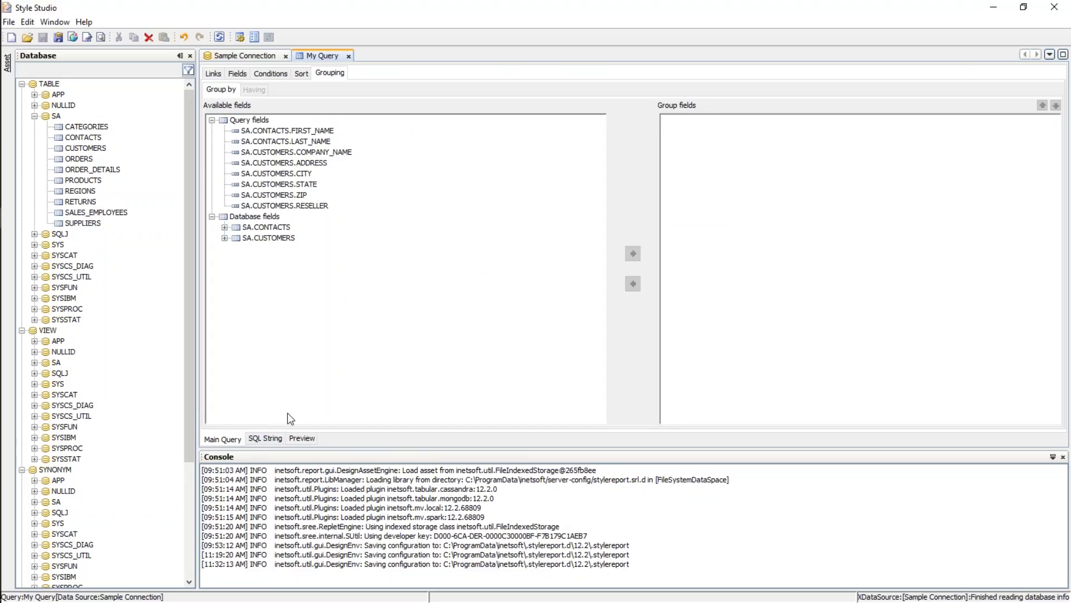
{"action": "left_click", "coordinate": [266, 439]}
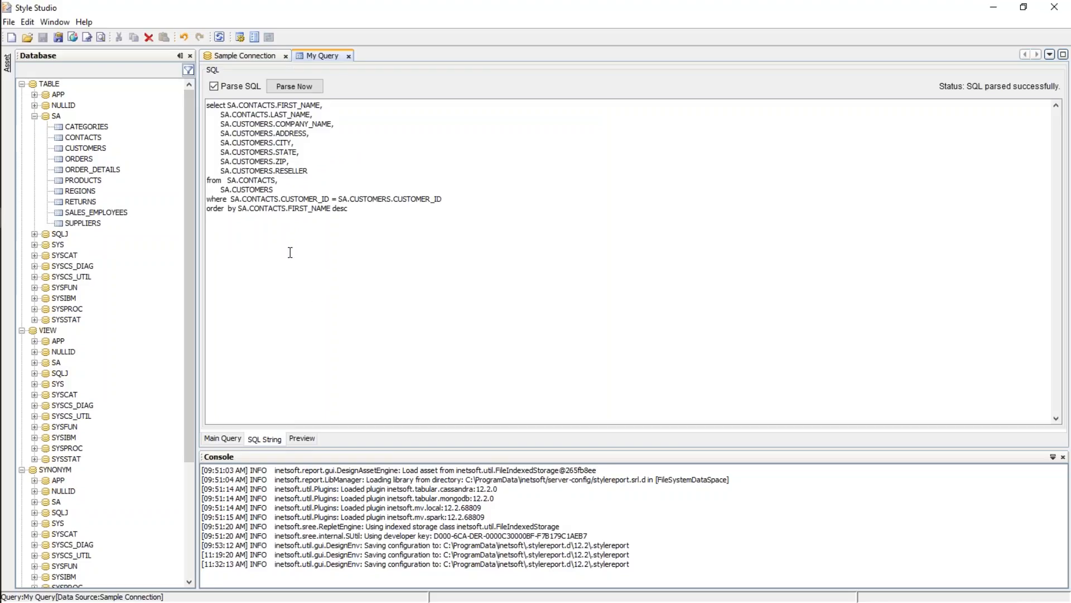
{"action": "left_click", "coordinate": [222, 438]}
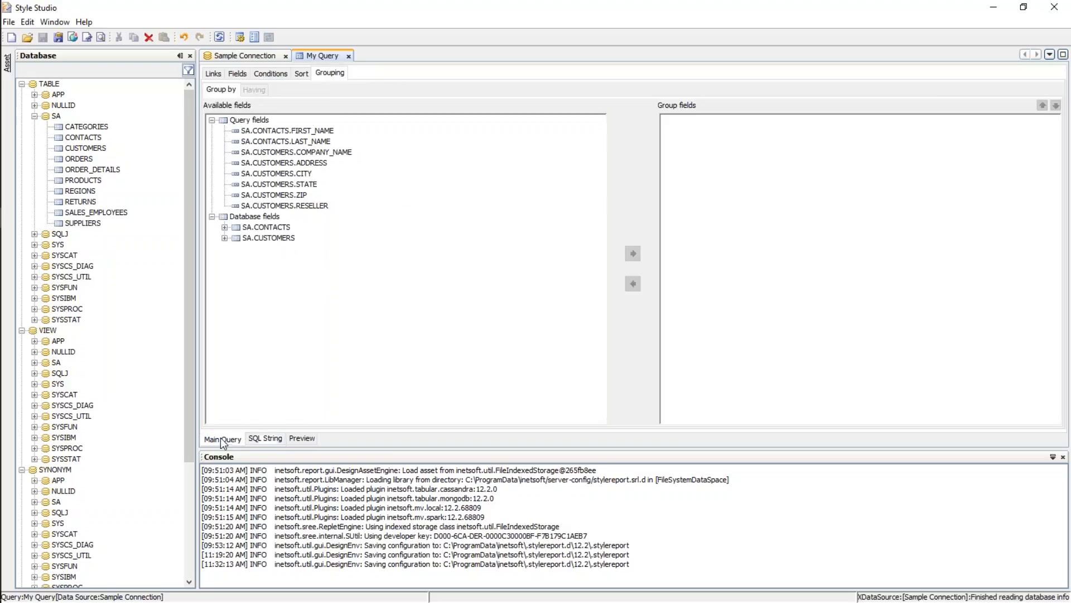
Add a where condition to My Query requiring SA.CUSTOMERS.STATE is equal to 'NJ'
{"action": "left_click", "coordinate": [274, 74]}
{"action": "left_click", "coordinate": [368, 103]}
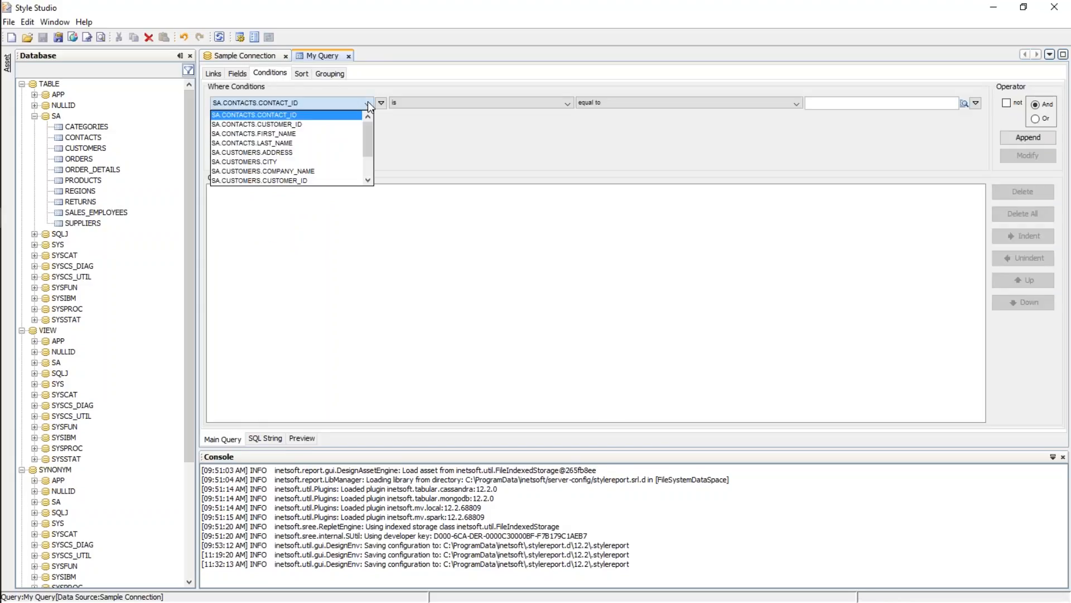
{"action": "scroll", "coordinate": [369, 151], "scroll_direction": "down", "scroll_amount": 2}
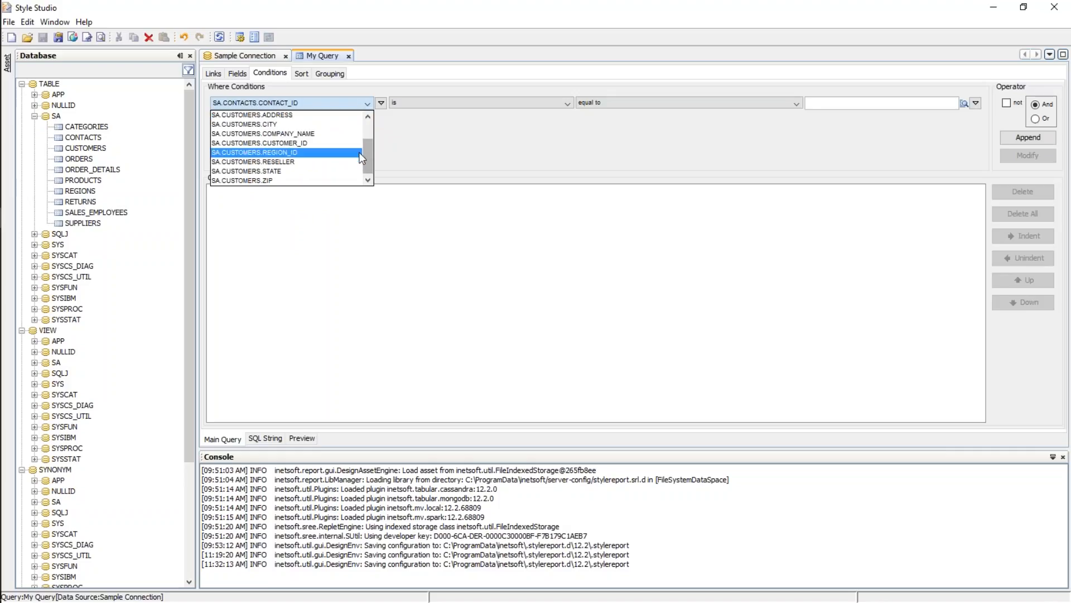
{"action": "left_click", "coordinate": [263, 170]}
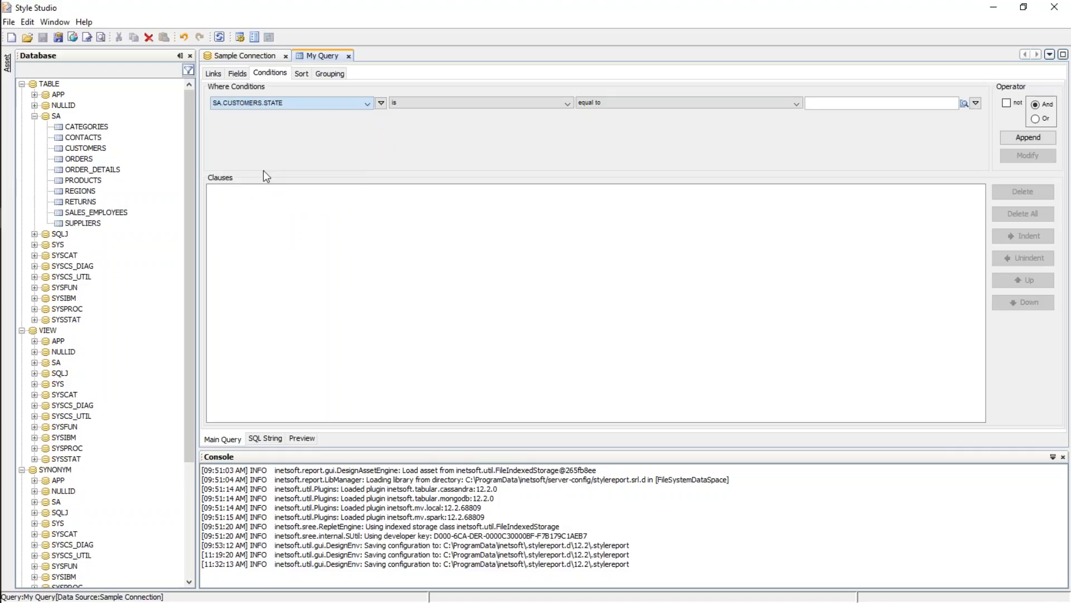
{"action": "left_click", "coordinate": [963, 104]}
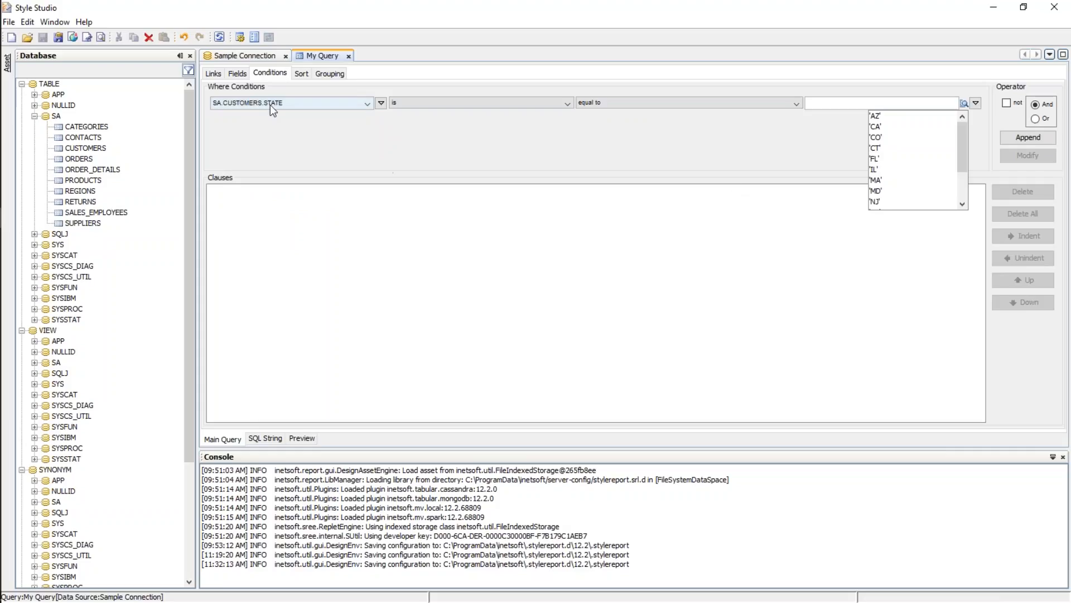
{"action": "left_click_drag", "start_coordinate": [963, 156], "coordinate": [966, 185]}
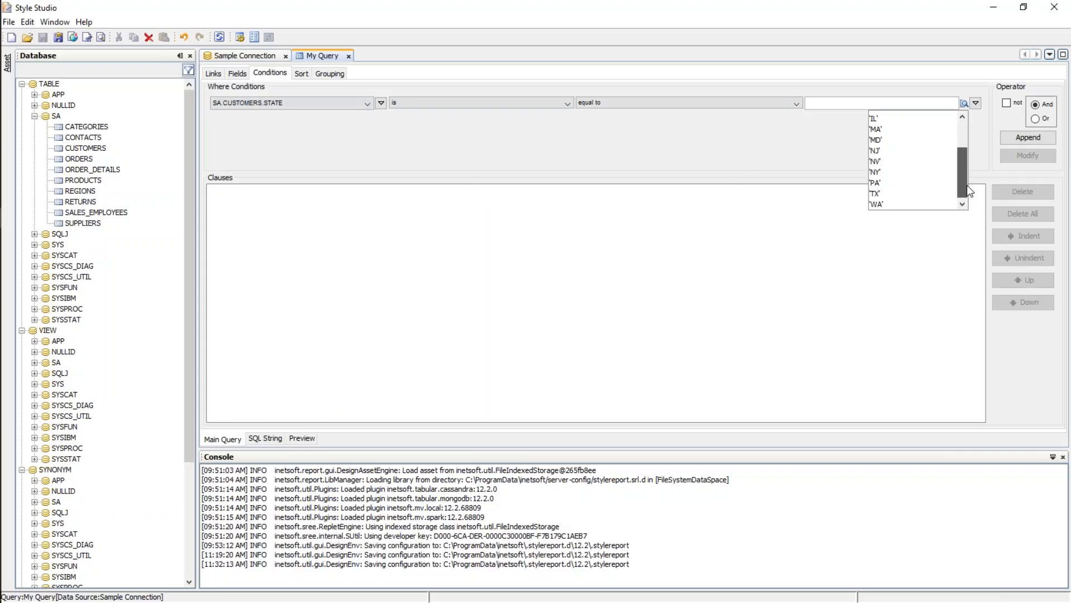
{"action": "left_click", "coordinate": [877, 151]}
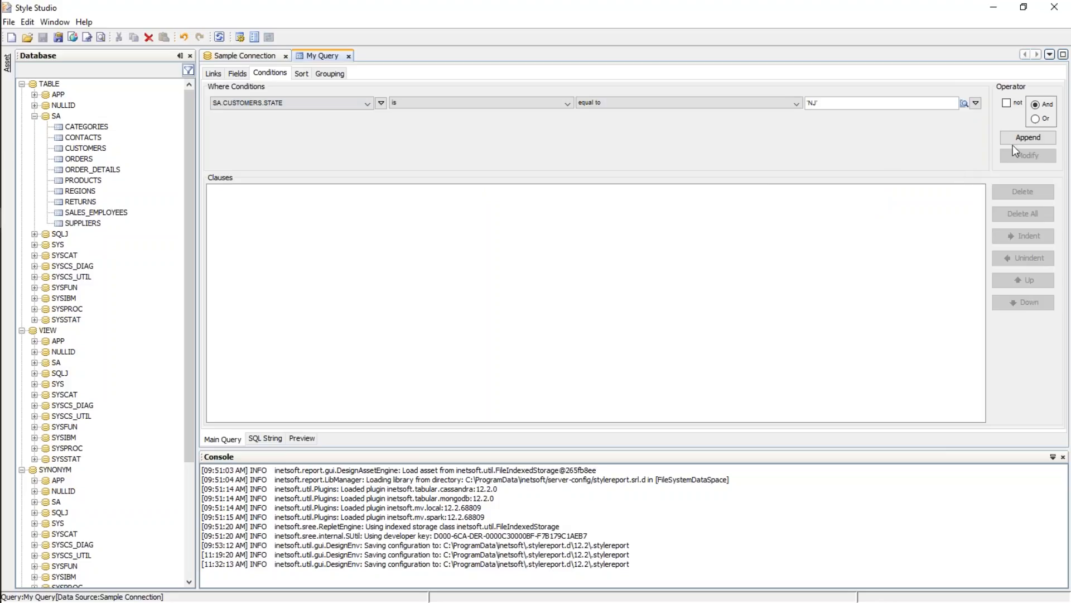
{"action": "left_click", "coordinate": [1028, 137]}
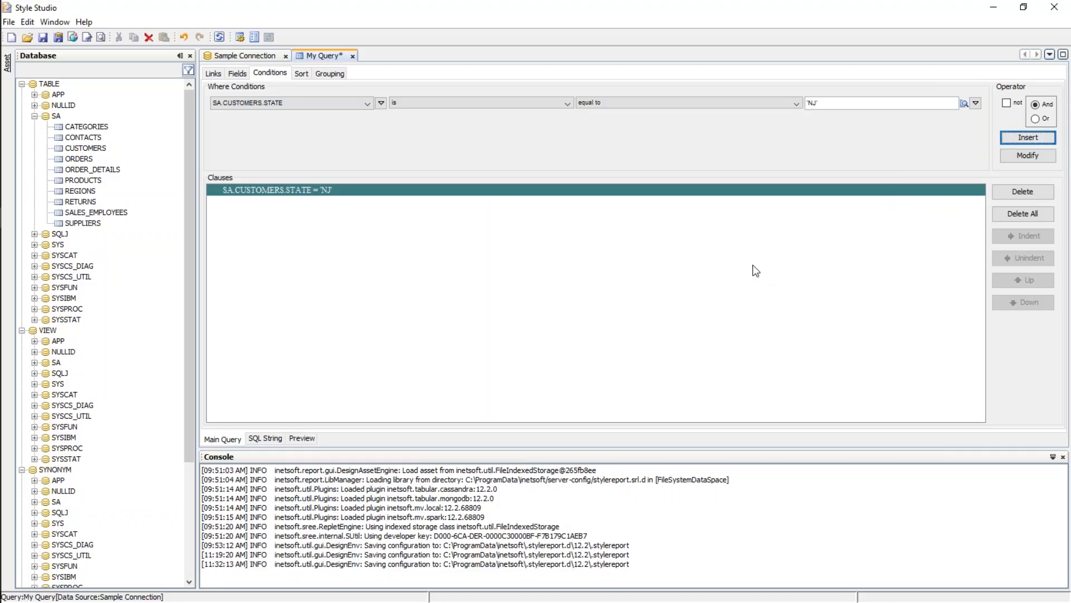
Check the filtered preview and the SQL where clause, and delete all conditions from My Query
{"action": "left_click", "coordinate": [302, 439]}
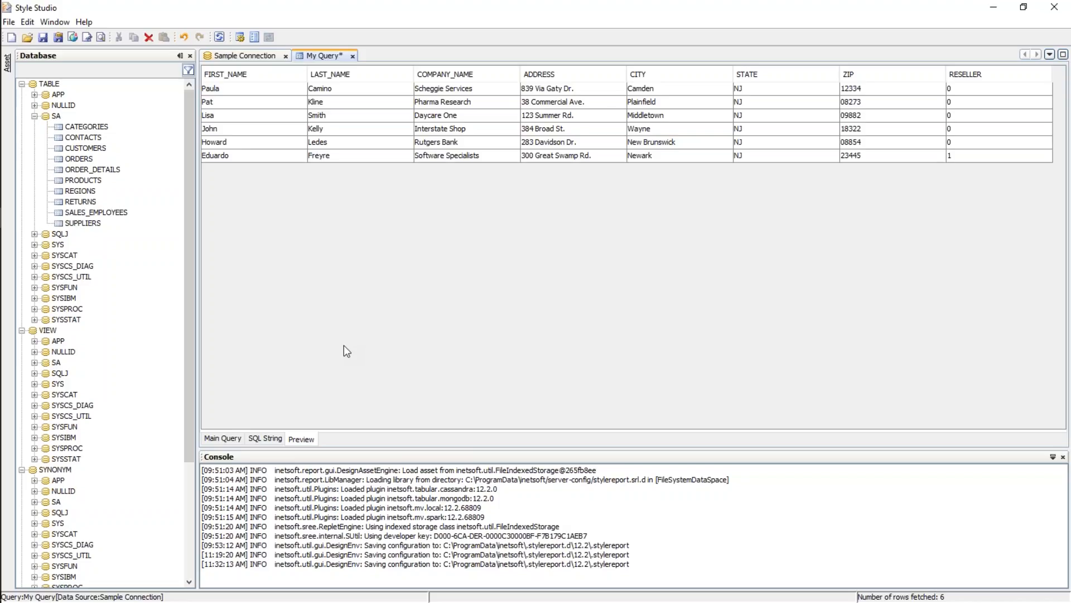
{"action": "left_click", "coordinate": [260, 438]}
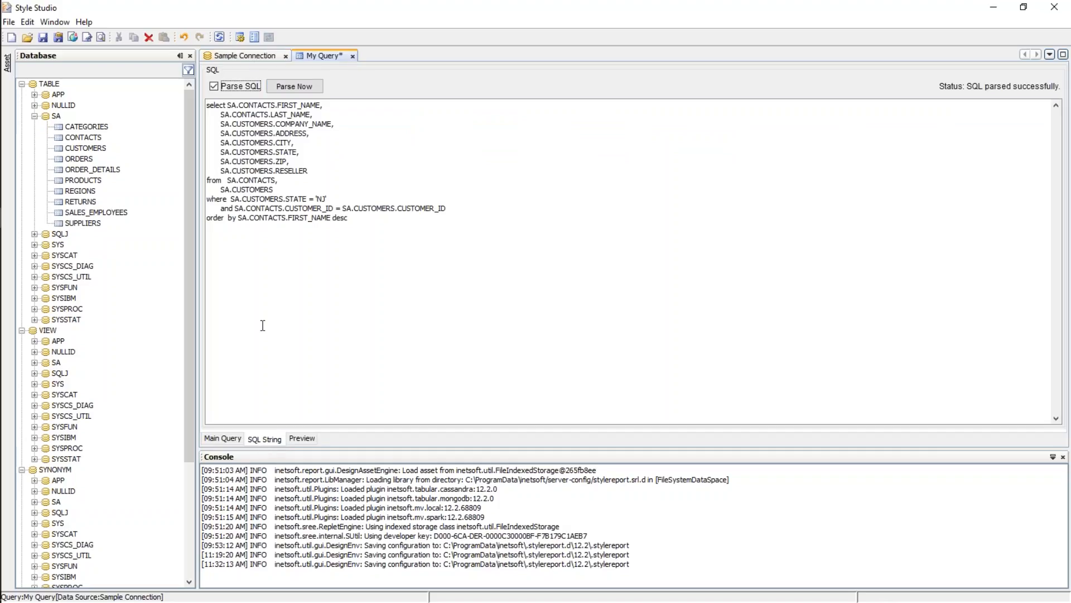
{"action": "left_click", "coordinate": [236, 437]}
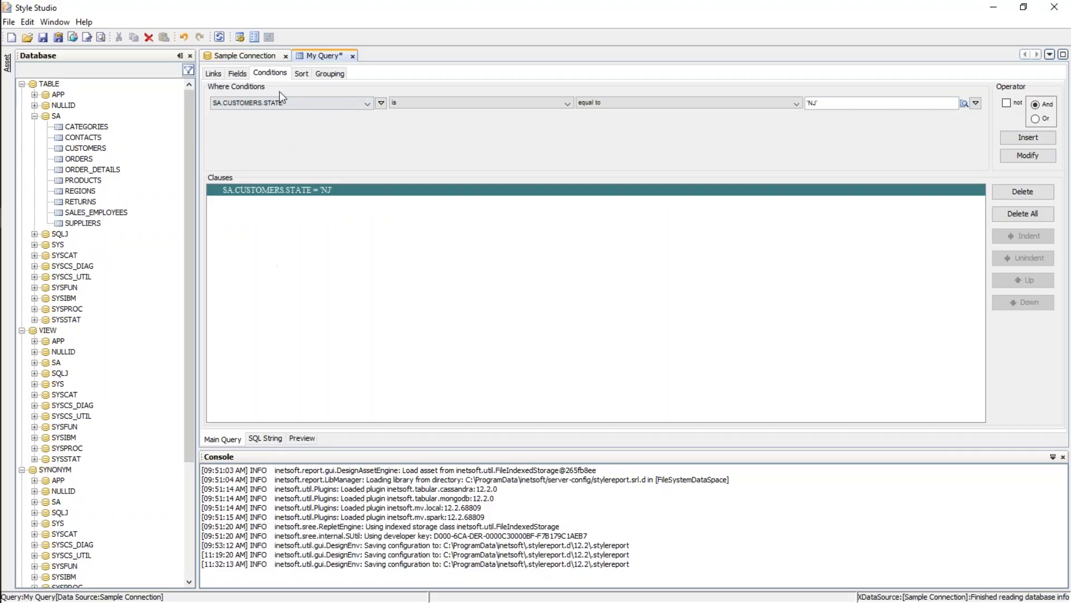
{"action": "left_click", "coordinate": [1022, 214]}
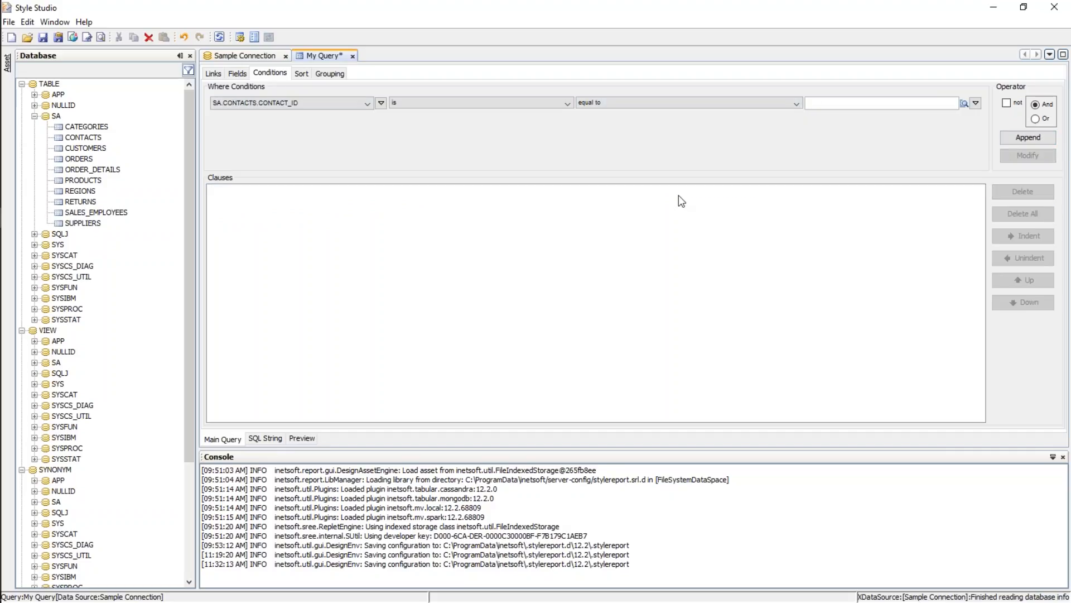
Try to group My Query by SA.CUSTOMERS.STATE with all query fields selected, and remove that group field
{"action": "left_click", "coordinate": [329, 73]}
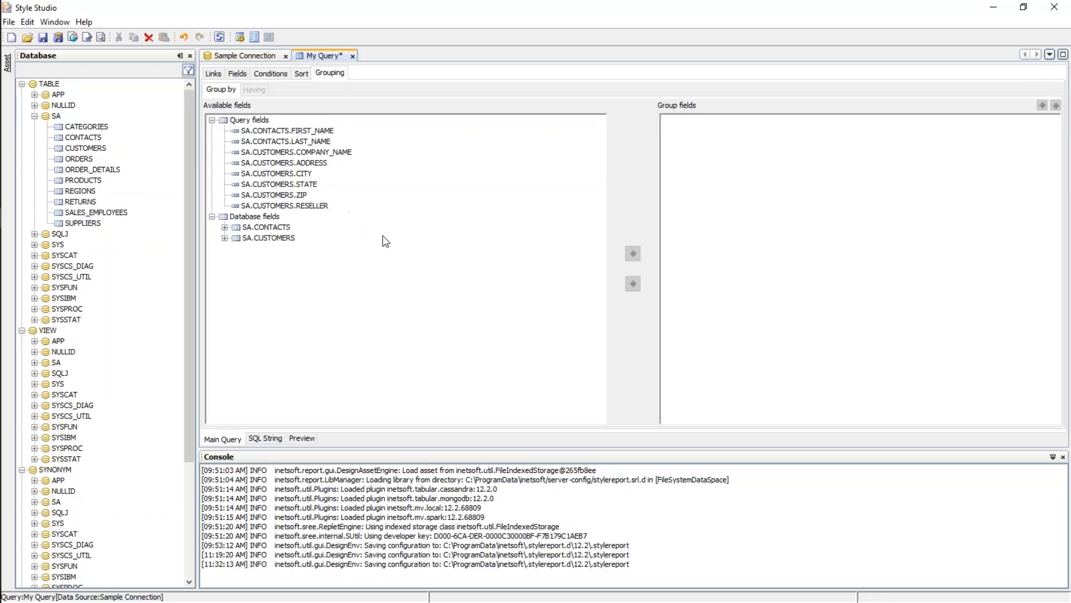
{"action": "left_click", "coordinate": [307, 184]}
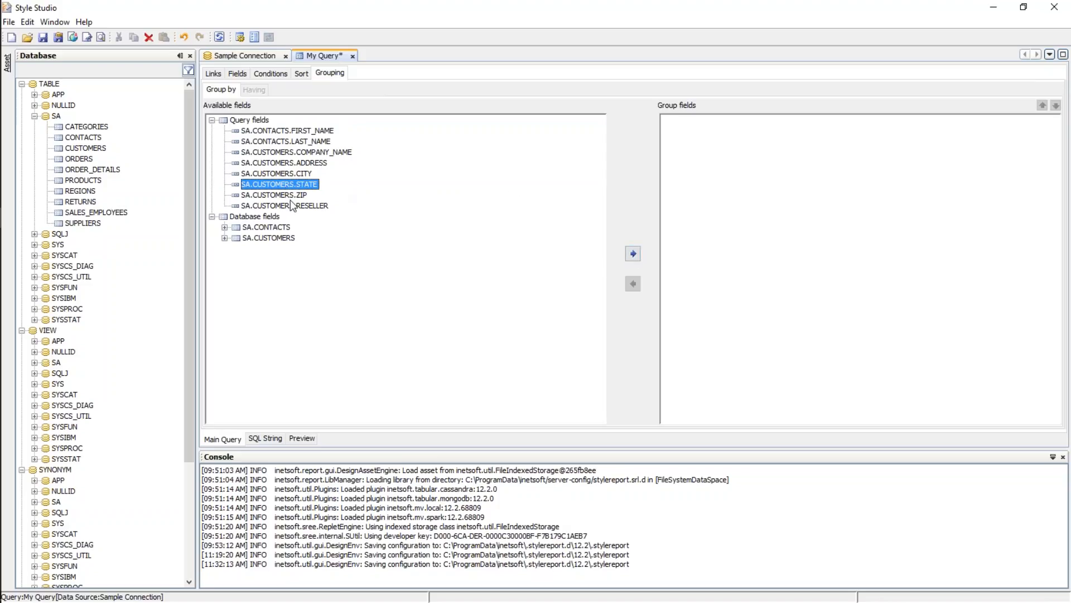
{"action": "left_click", "coordinate": [633, 253]}
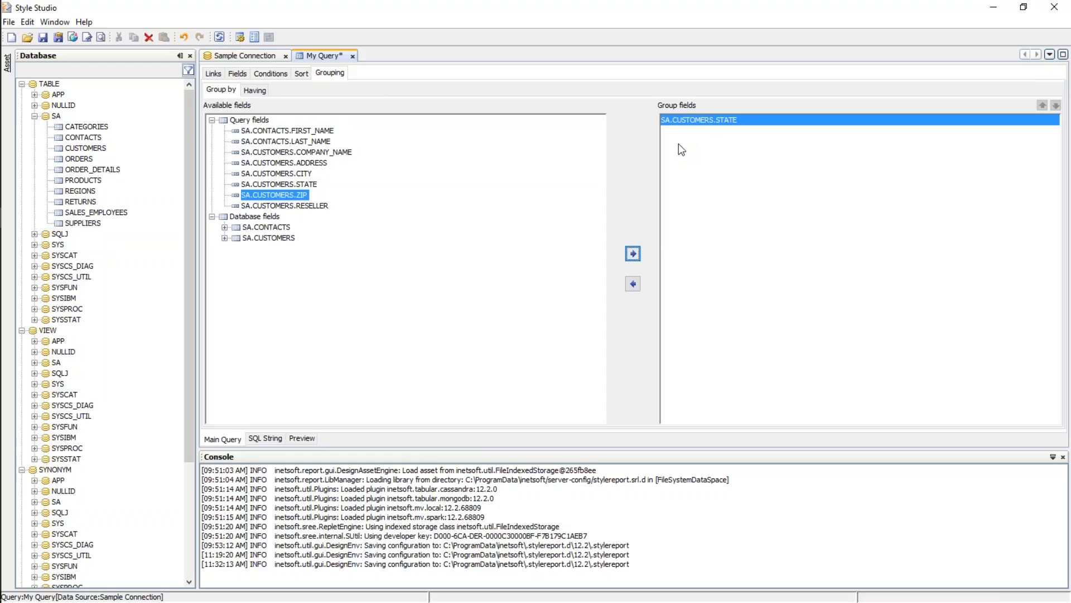
{"action": "left_click", "coordinate": [237, 73]}
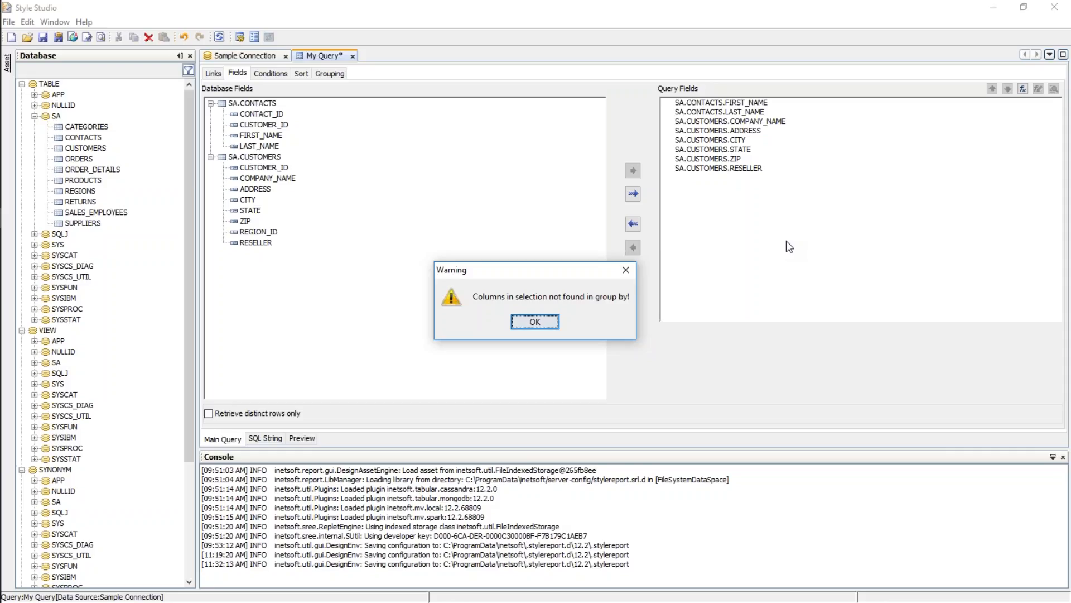
{"action": "left_click", "coordinate": [536, 323]}
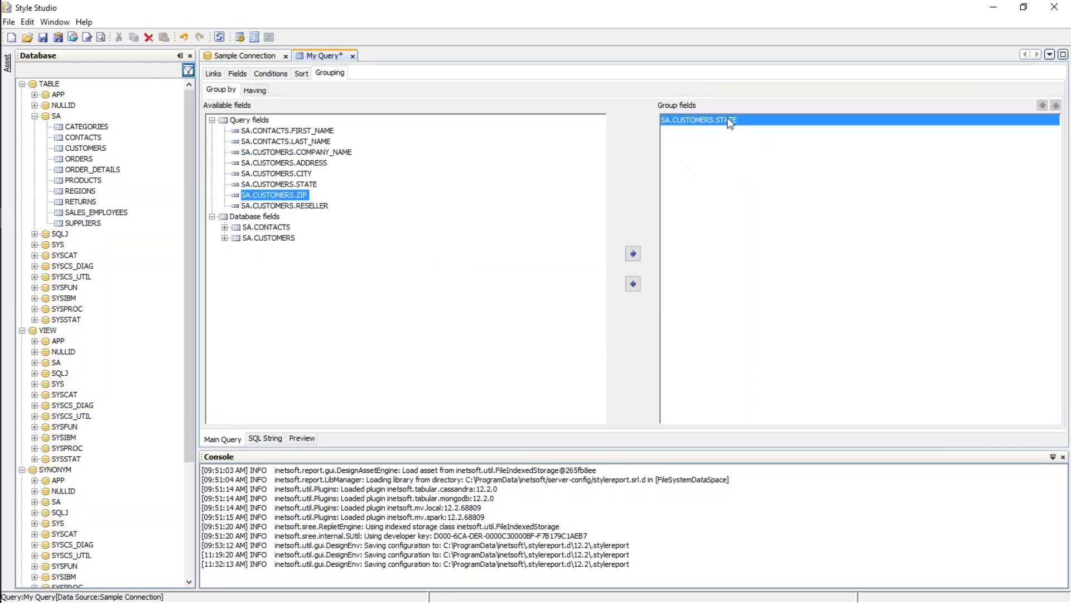
{"action": "left_click", "coordinate": [632, 283]}
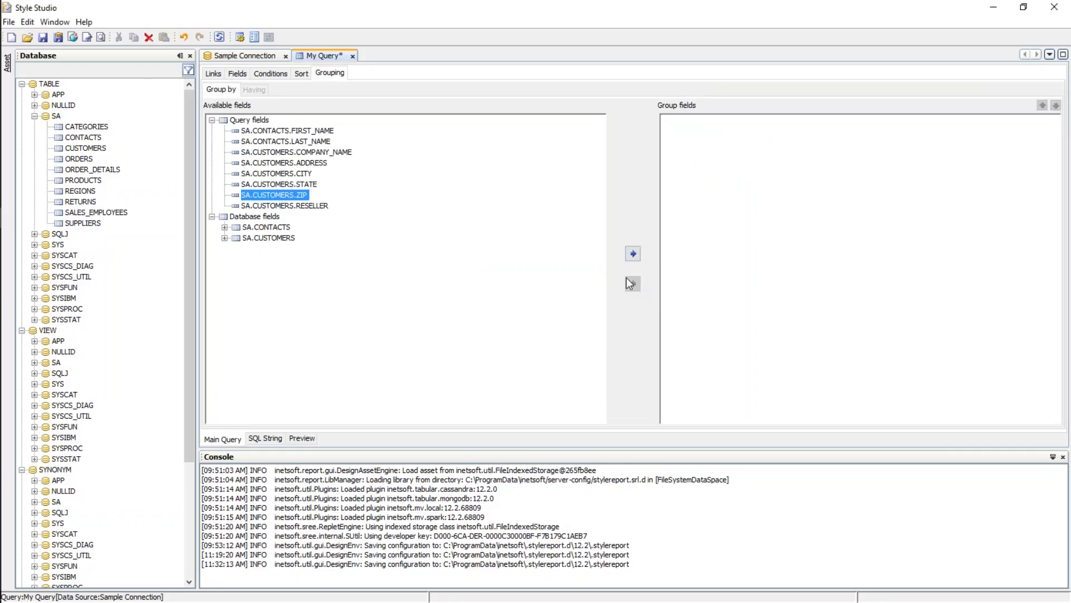
Remove every query field except SA.CUSTOMERS.STATE and group My Query by SA.CUSTOMERS.STATE
{"action": "left_click", "coordinate": [237, 73]}
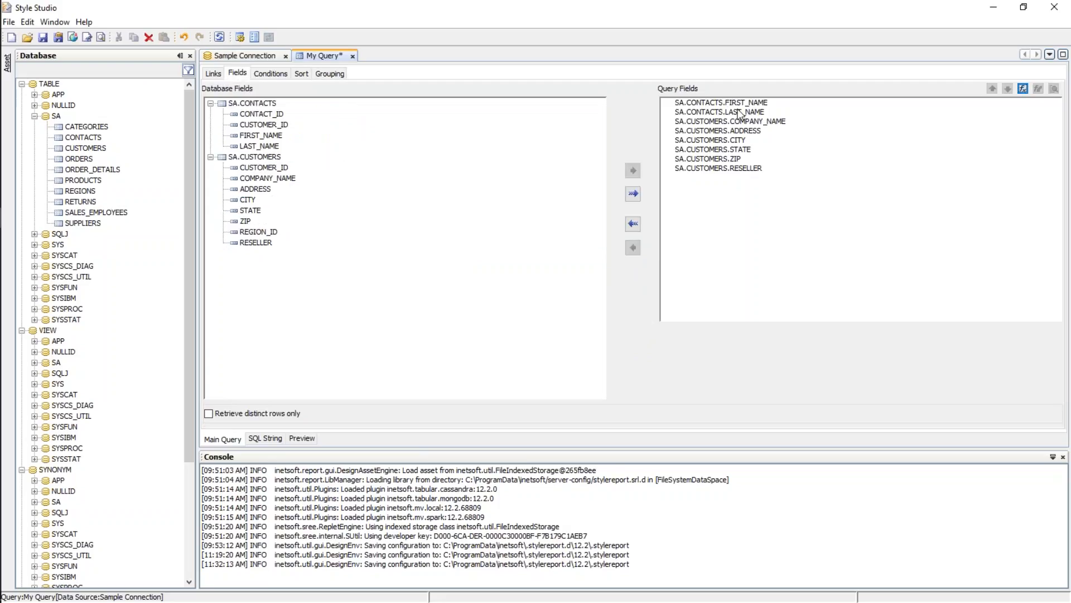
{"action": "double_click", "coordinate": [726, 103]}
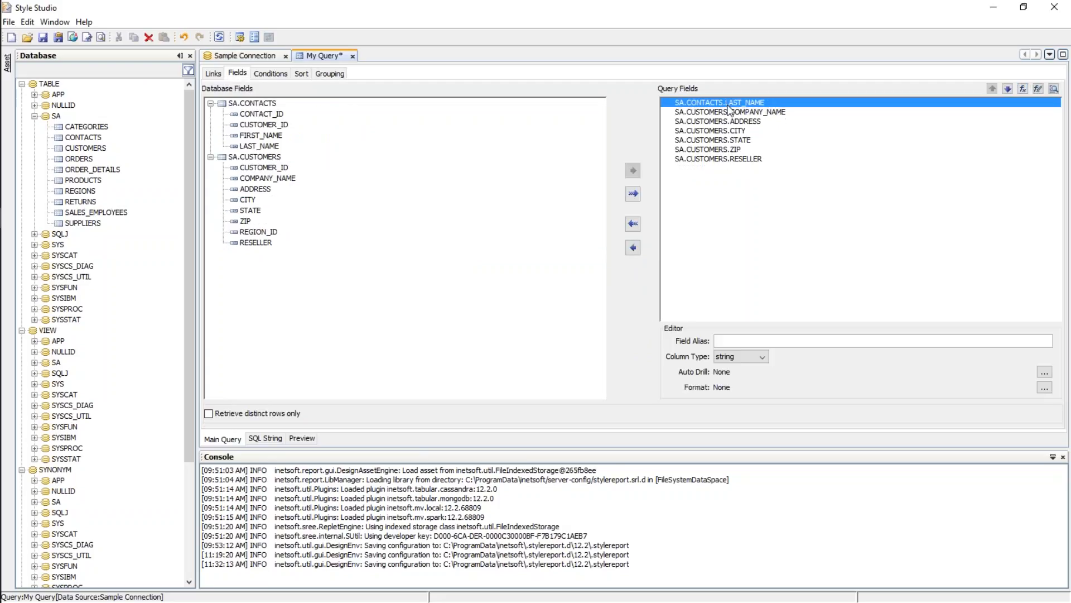
{"action": "double_click", "coordinate": [722, 103]}
{"action": "double_click", "coordinate": [721, 104]}
{"action": "double_click", "coordinate": [720, 104]}
{"action": "double_click", "coordinate": [719, 104]}
{"action": "double_click", "coordinate": [724, 113]}
{"action": "double_click", "coordinate": [732, 114]}
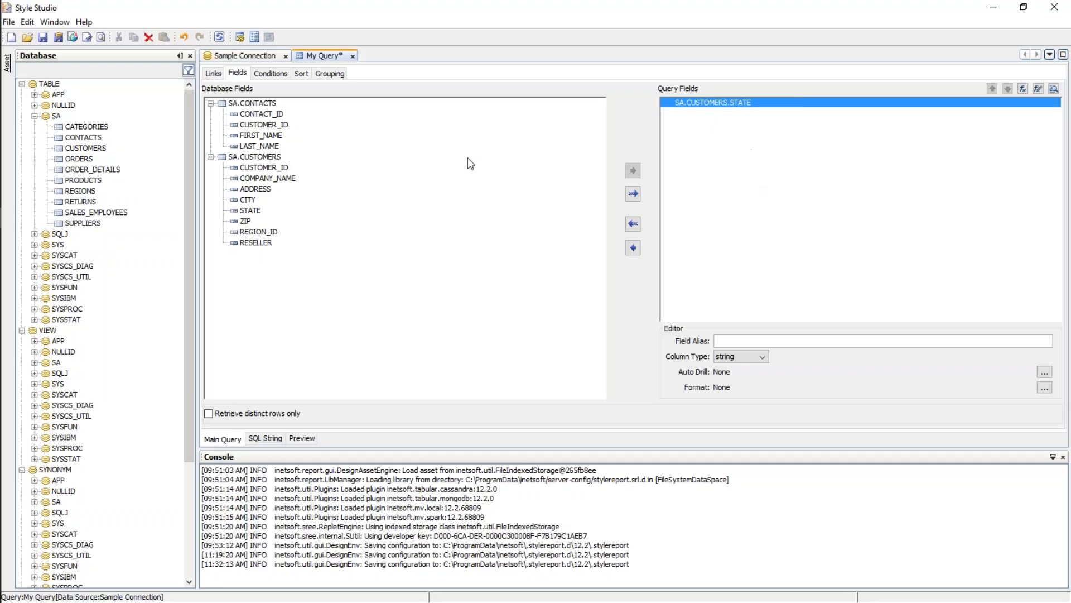
{"action": "left_click", "coordinate": [341, 71]}
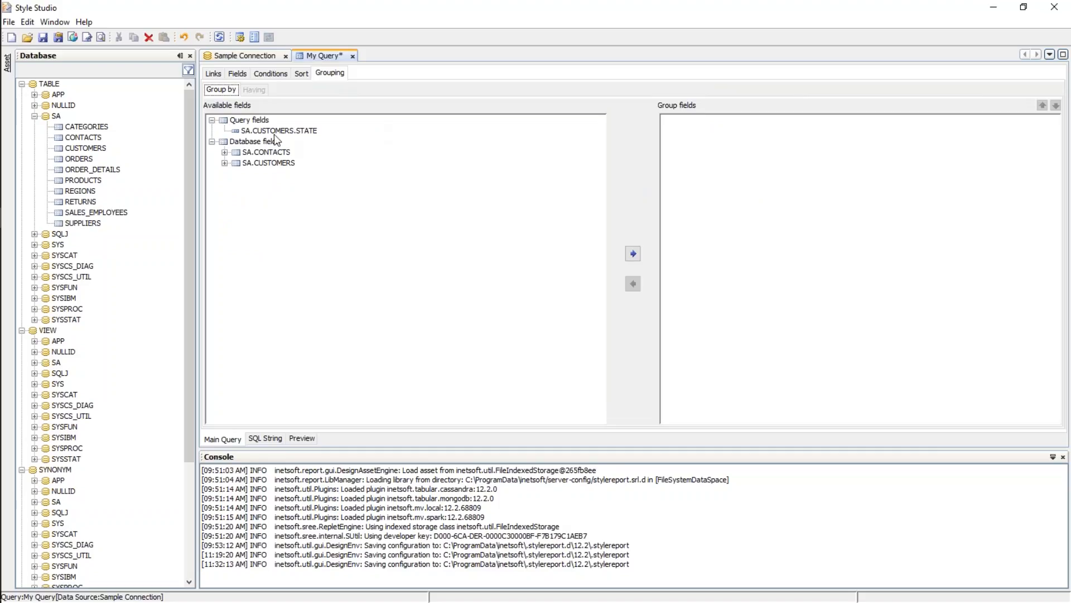
{"action": "left_click_drag", "start_coordinate": [279, 130], "coordinate": [706, 153]}
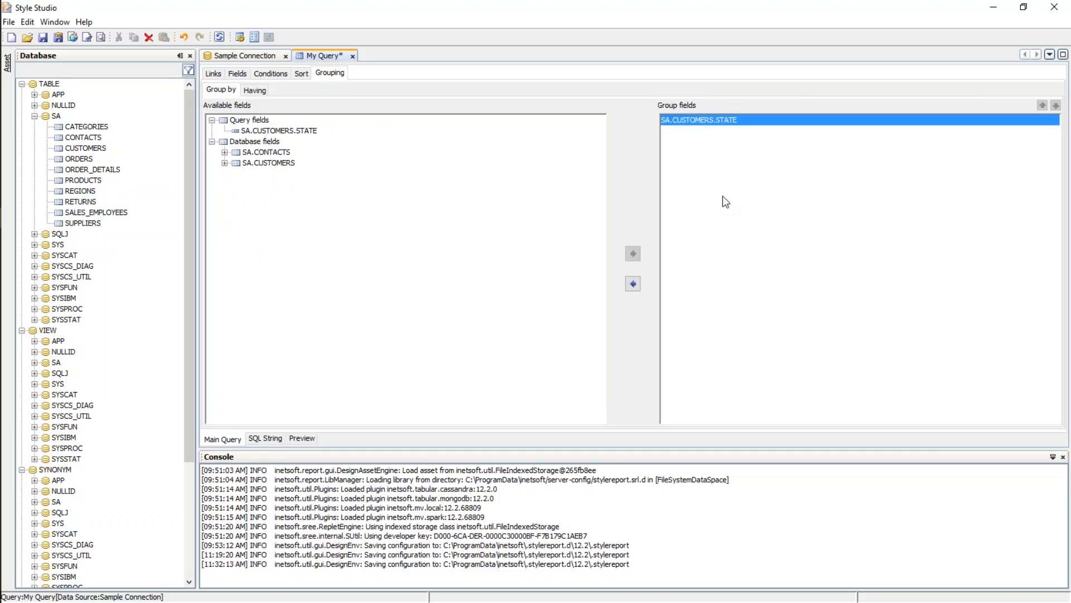
Create a calculated query field in My Query and build the expression Sum(SA.CUSTOMERS.CUSTOMER_ID)
{"action": "left_click", "coordinate": [237, 74]}
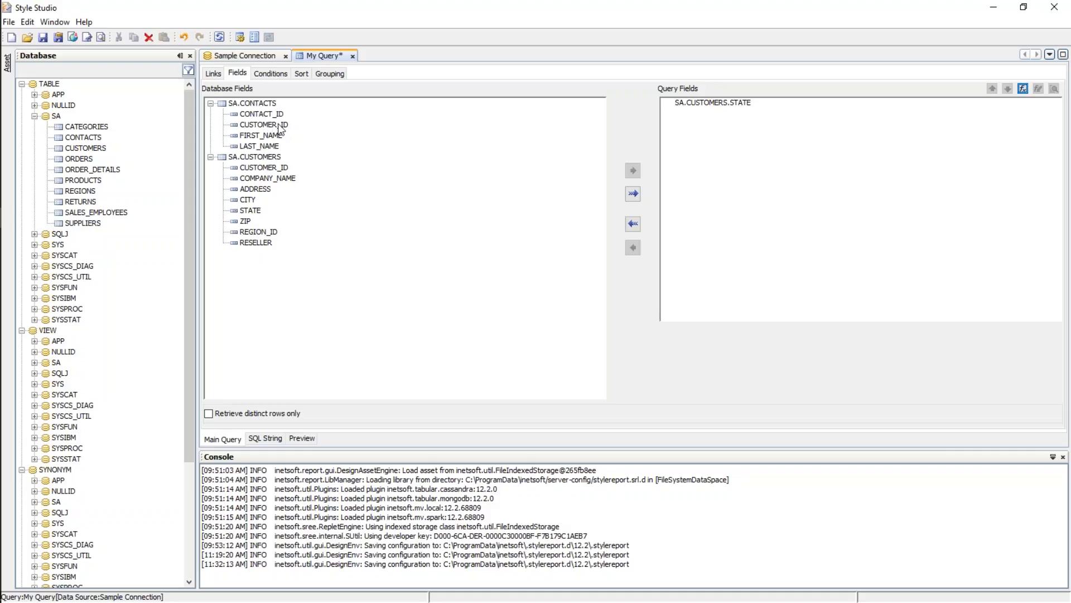
{"action": "left_click", "coordinate": [1023, 93]}
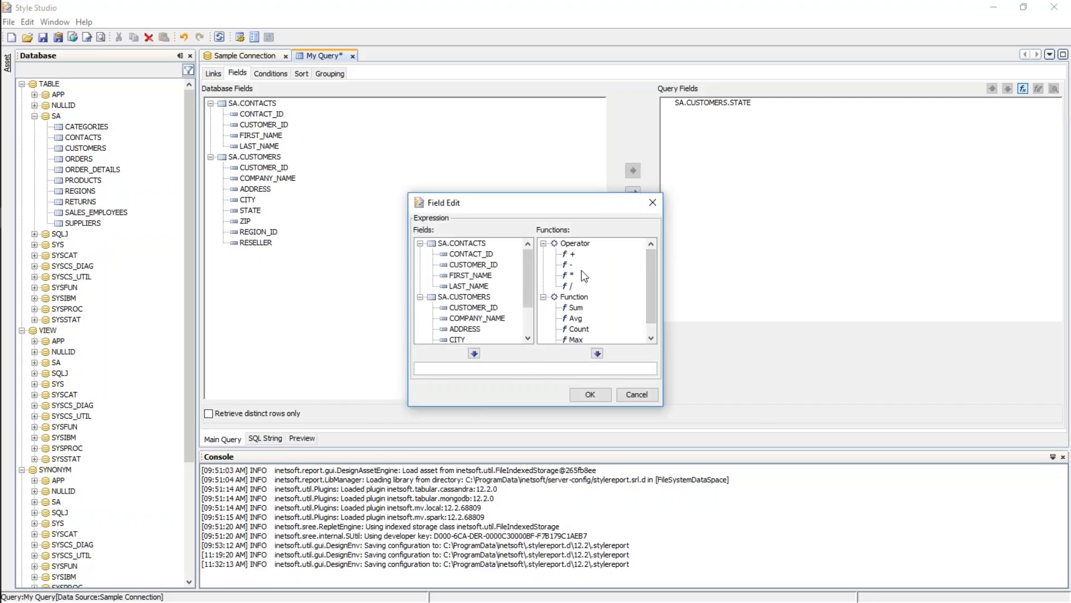
{"action": "scroll", "coordinate": [581, 301], "scroll_direction": "down", "scroll_amount": 1}
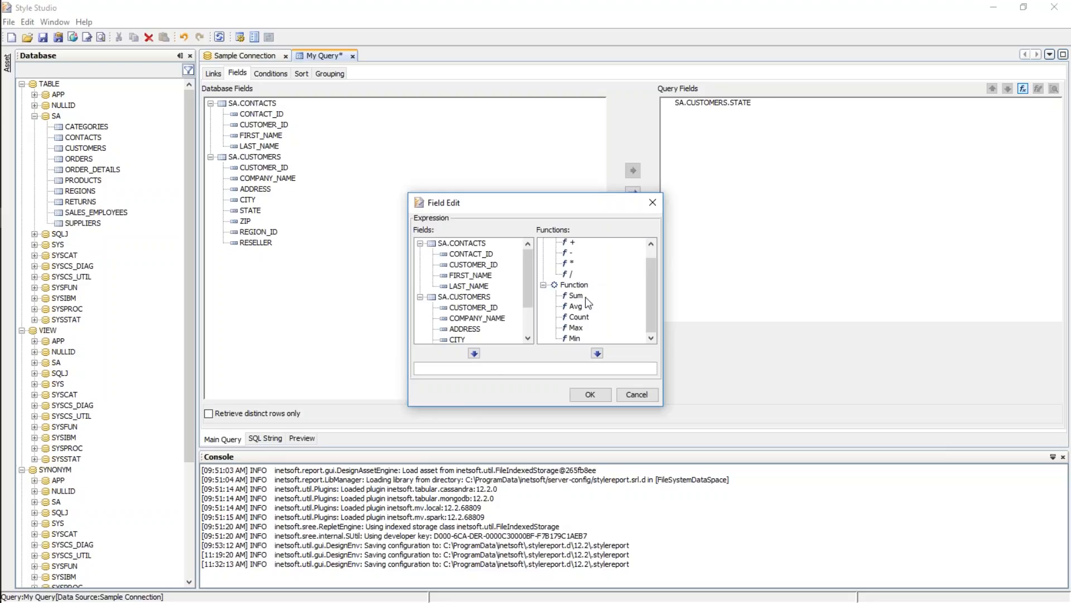
{"action": "left_click", "coordinate": [576, 298]}
{"action": "double_click", "coordinate": [577, 296]}
{"action": "double_click", "coordinate": [472, 308]}
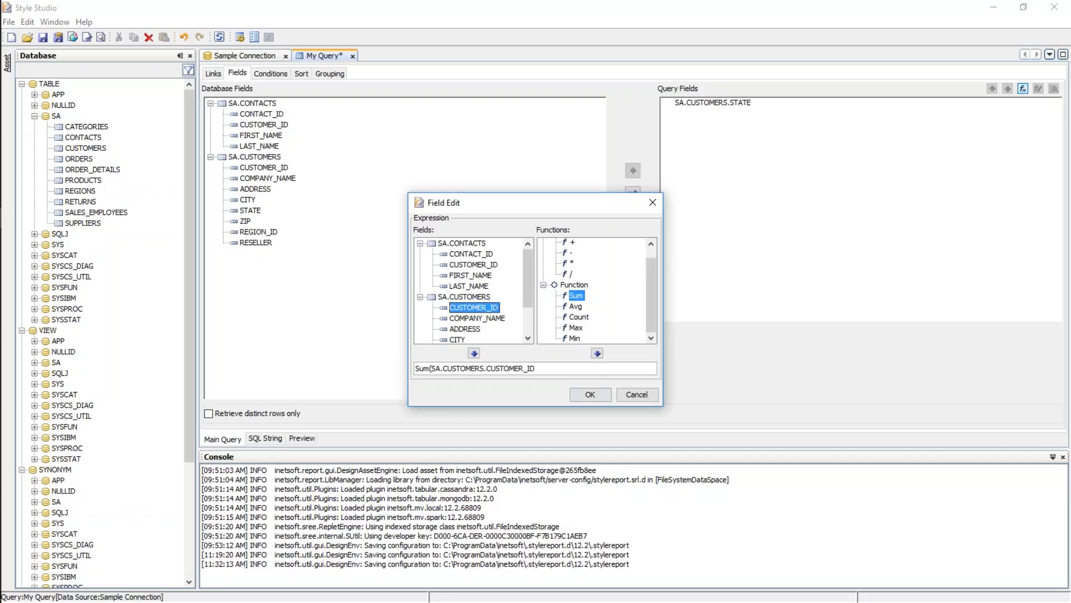
{"action": "type", "text": ")"}
Change the calculated field's expression to Count(SA.CUSTOMERS.CUSTOMER_ID) and add it to the query fields
{"action": "double_click", "coordinate": [580, 318]}
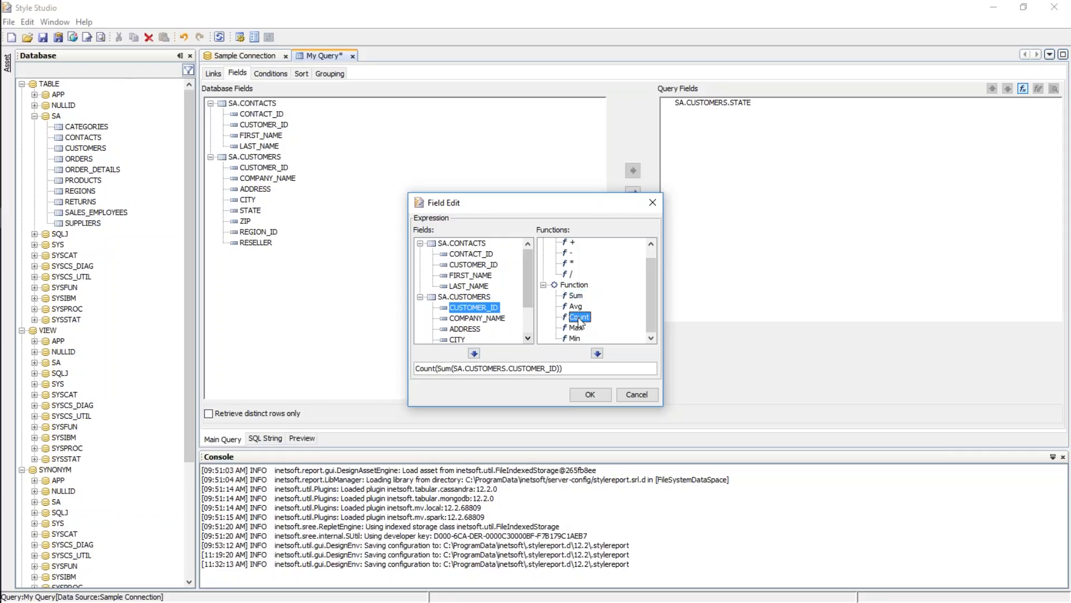
{"action": "left_click", "coordinate": [451, 370]}
{"action": "key", "text": "BackSpace"}
{"action": "key", "text": "BackSpace"}
{"action": "key", "text": "BackSpace"}
{"action": "key", "text": "BackSpace"}
{"action": "left_click", "coordinate": [577, 369]}
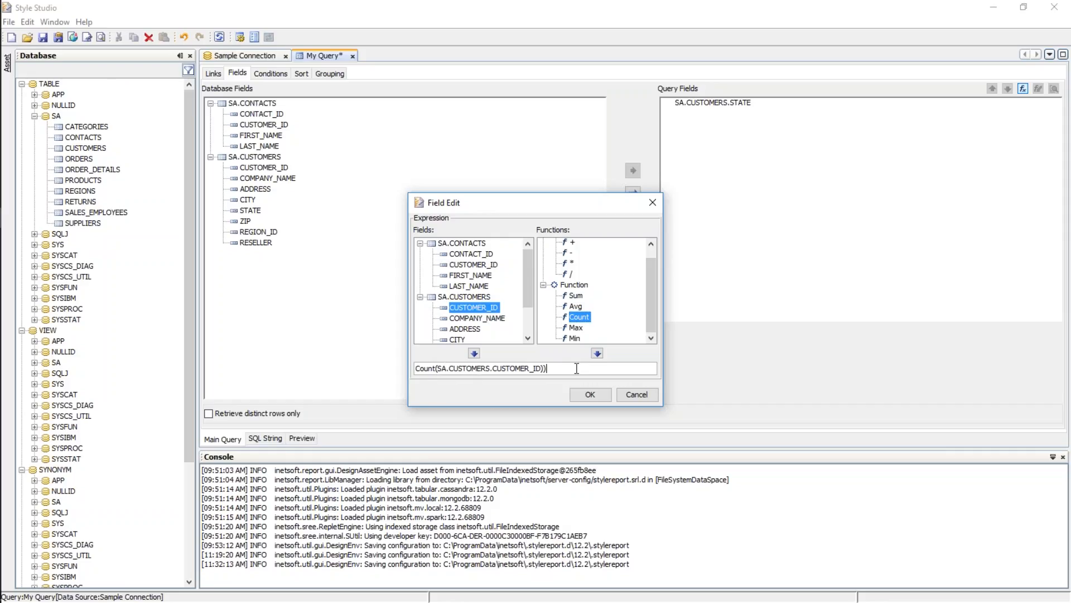
{"action": "key", "text": "BackSpace"}
{"action": "left_click", "coordinate": [591, 395]}
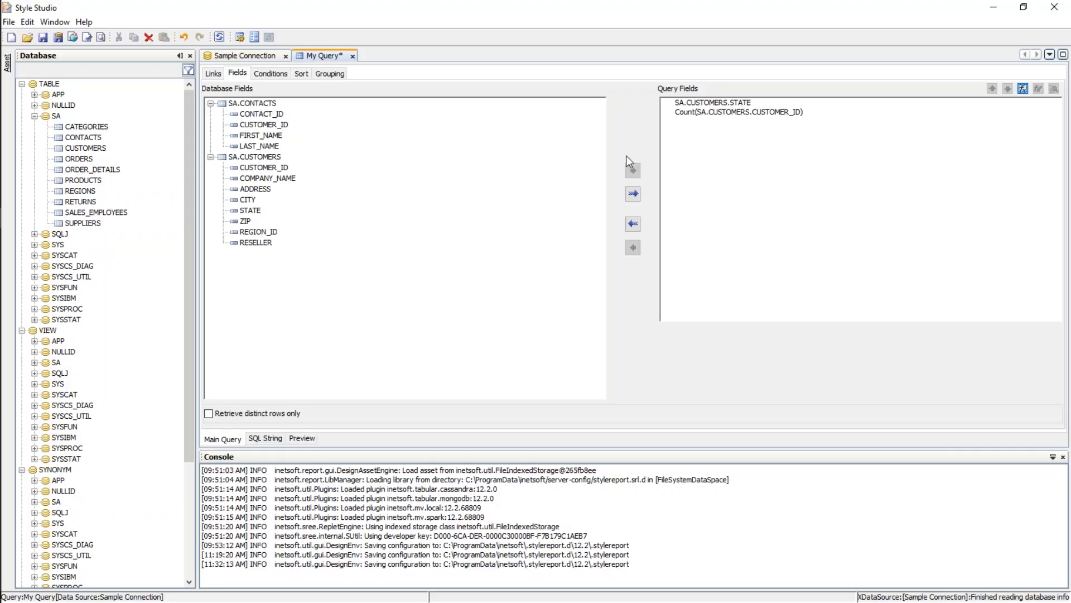
Give the customer count field the alias CountOfCustomers and set its column type to integer
{"action": "left_click", "coordinate": [329, 73]}
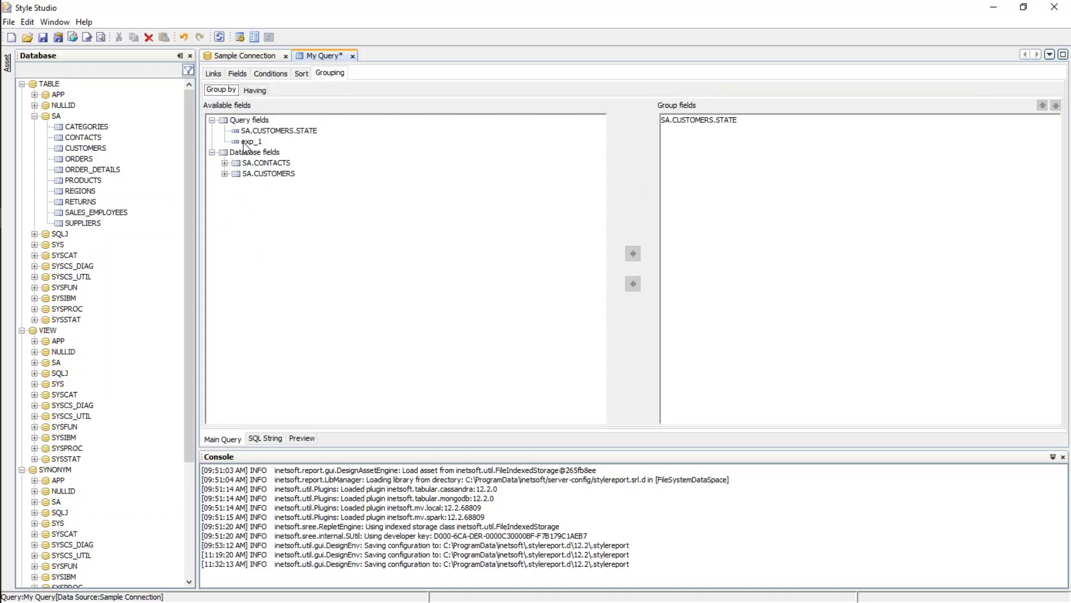
{"action": "left_click", "coordinate": [240, 74]}
{"action": "left_click", "coordinate": [739, 113]}
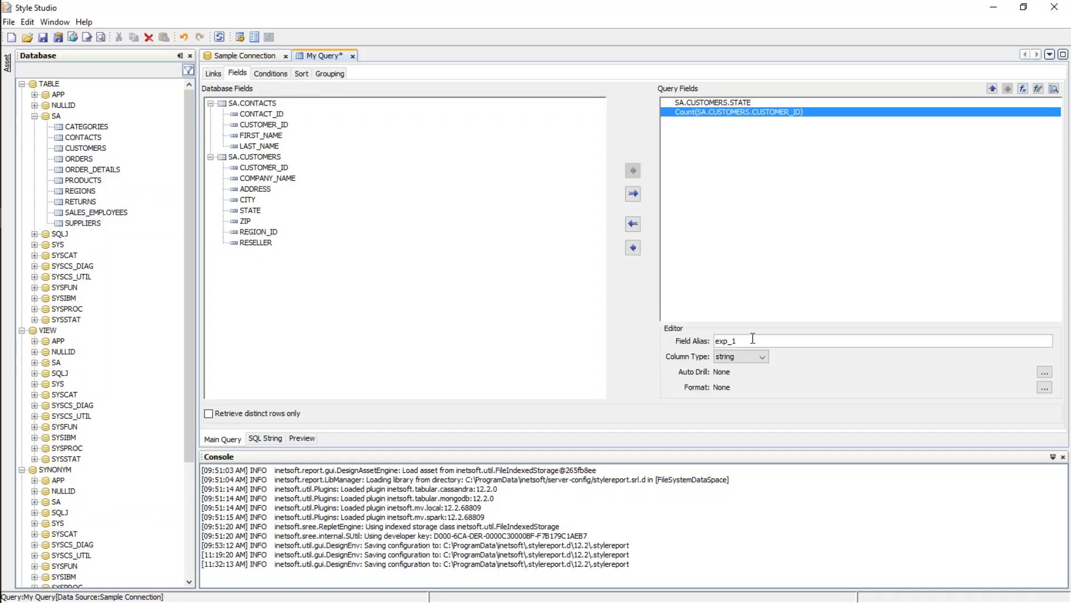
{"action": "left_click_drag", "start_coordinate": [750, 340], "coordinate": [715, 341]}
{"action": "type", "text": "CountOfCustomers"}
{"action": "left_click", "coordinate": [766, 357]}
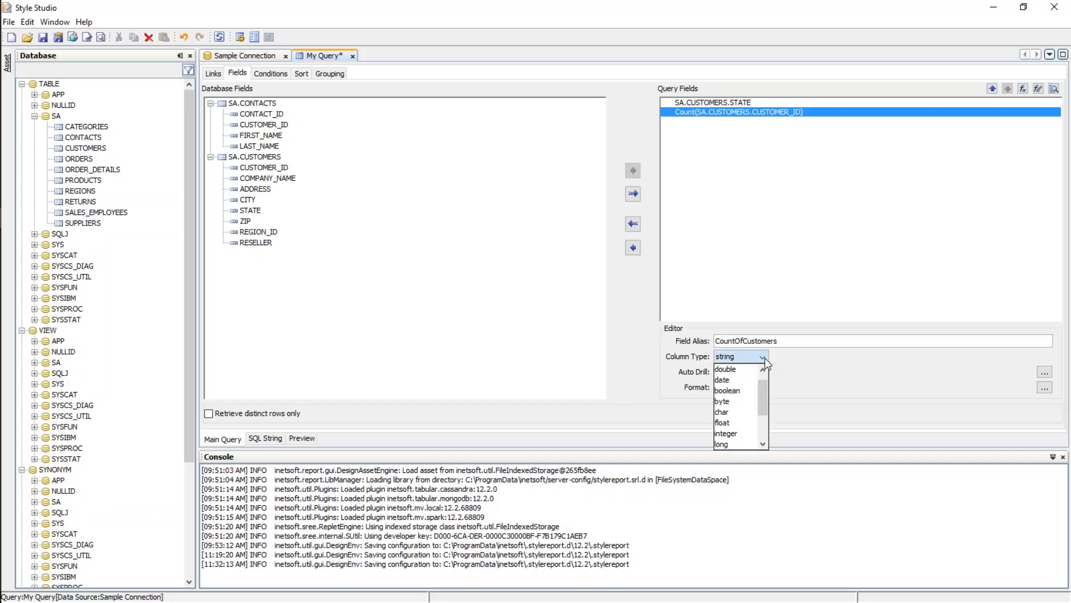
{"action": "left_click", "coordinate": [742, 434]}
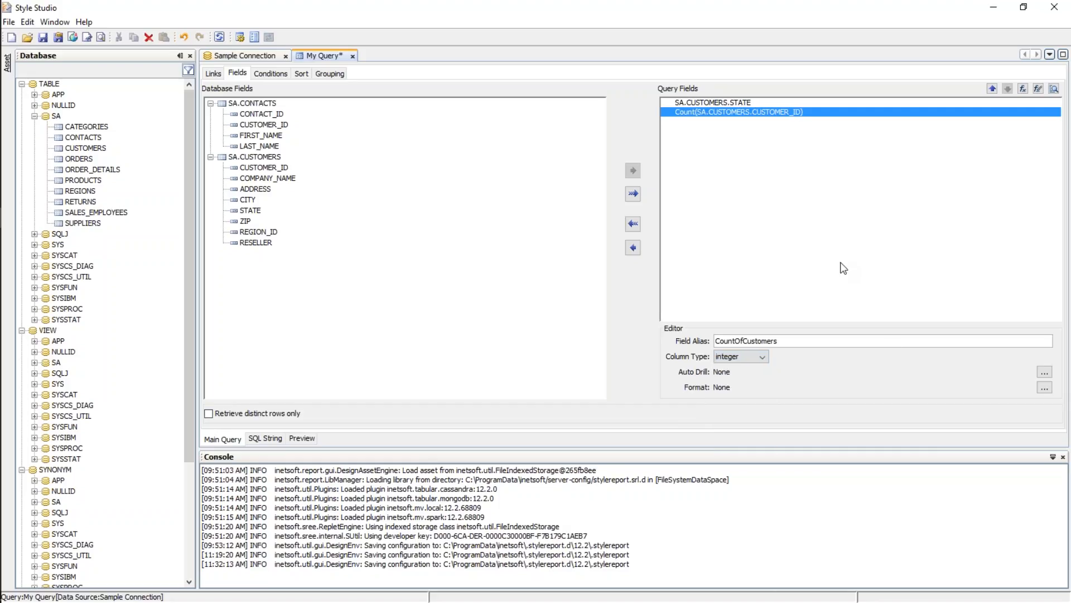
Delete the "order by SA.CONTACTS.FIRST_NAME desc" clause from the SQL string of My Query
{"action": "left_click", "coordinate": [323, 76]}
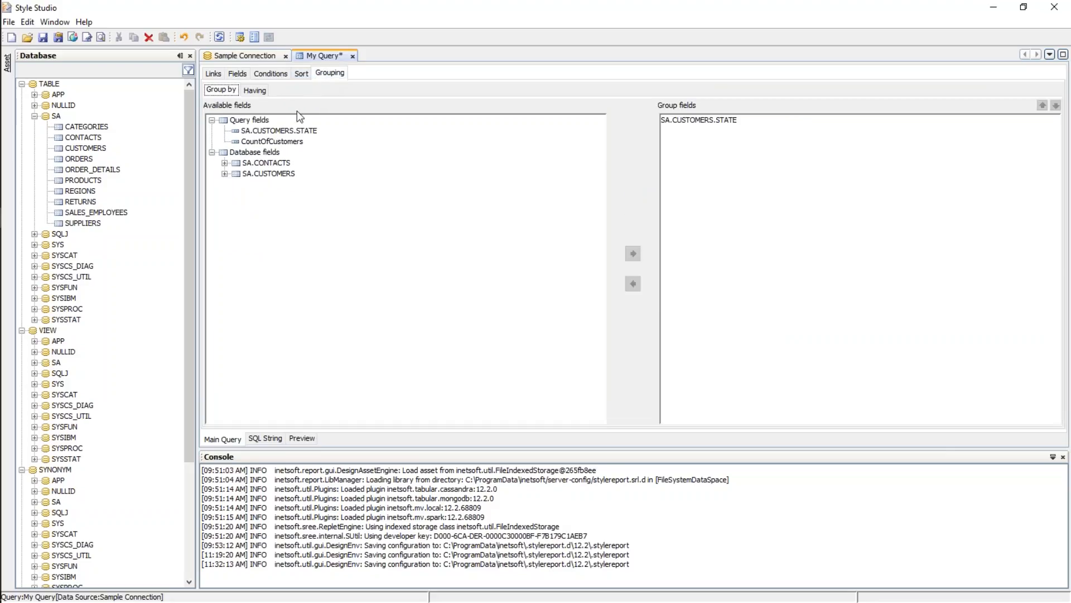
{"action": "left_click", "coordinate": [264, 439]}
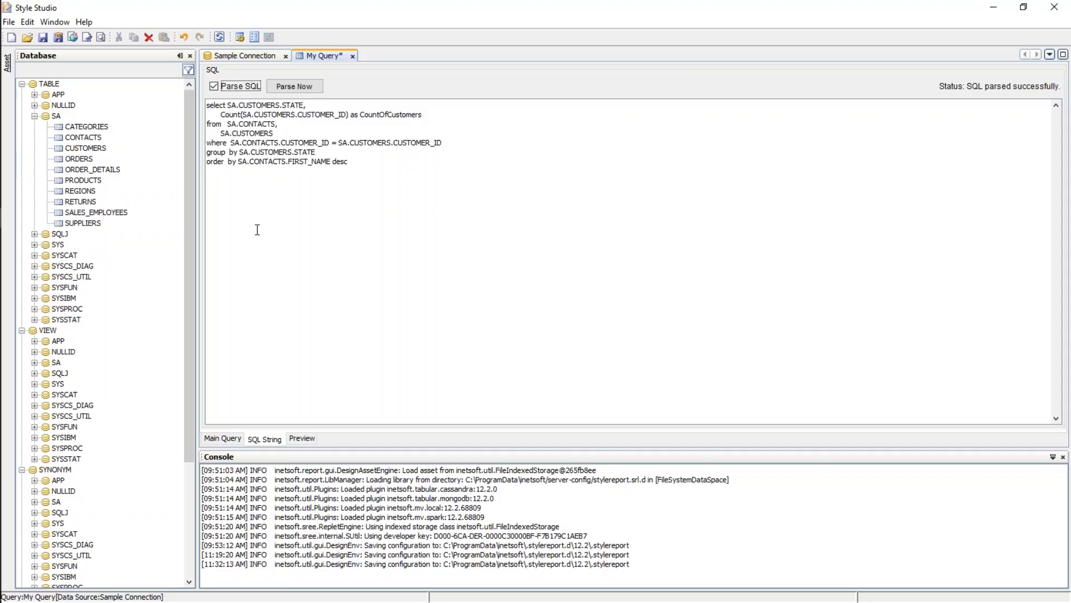
{"action": "left_click_drag", "start_coordinate": [355, 161], "coordinate": [191, 159]}
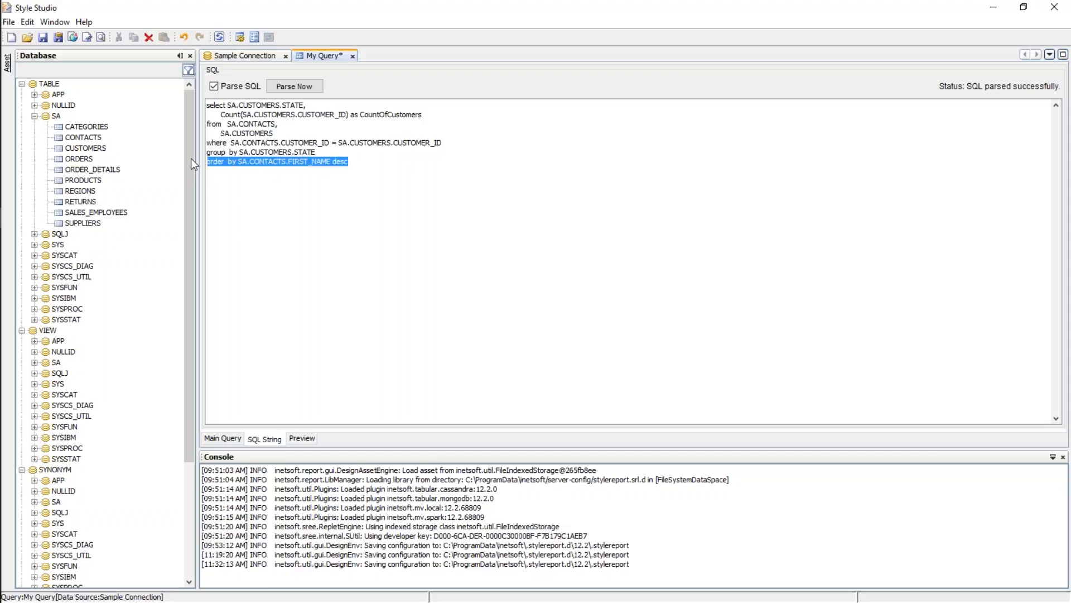
{"action": "key", "text": "BackSpace"}
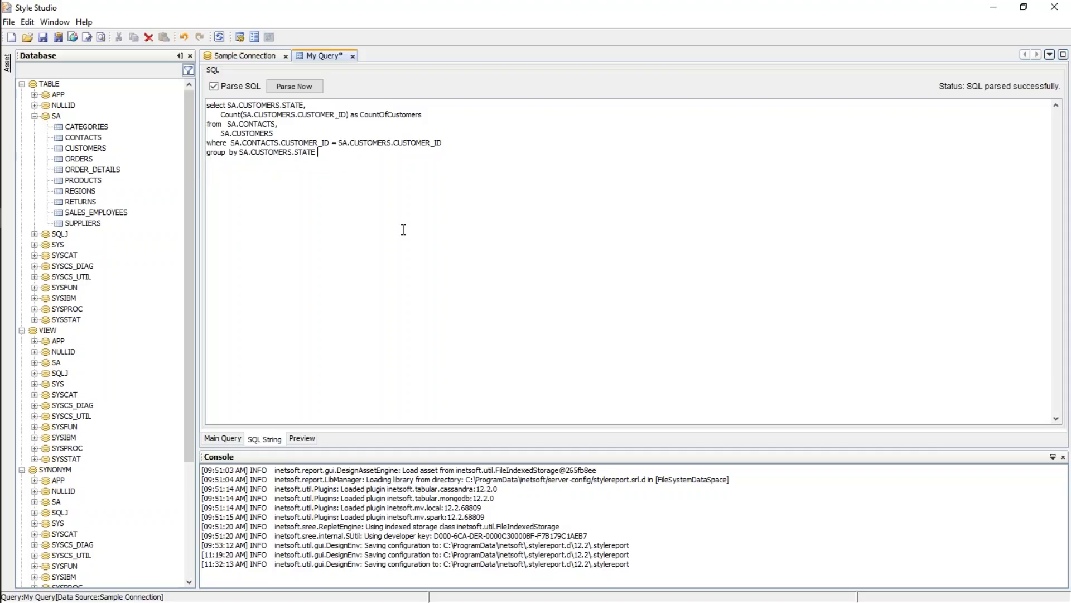
Preview the grouped My Query and recheck its SQL string
{"action": "left_click", "coordinate": [302, 438]}
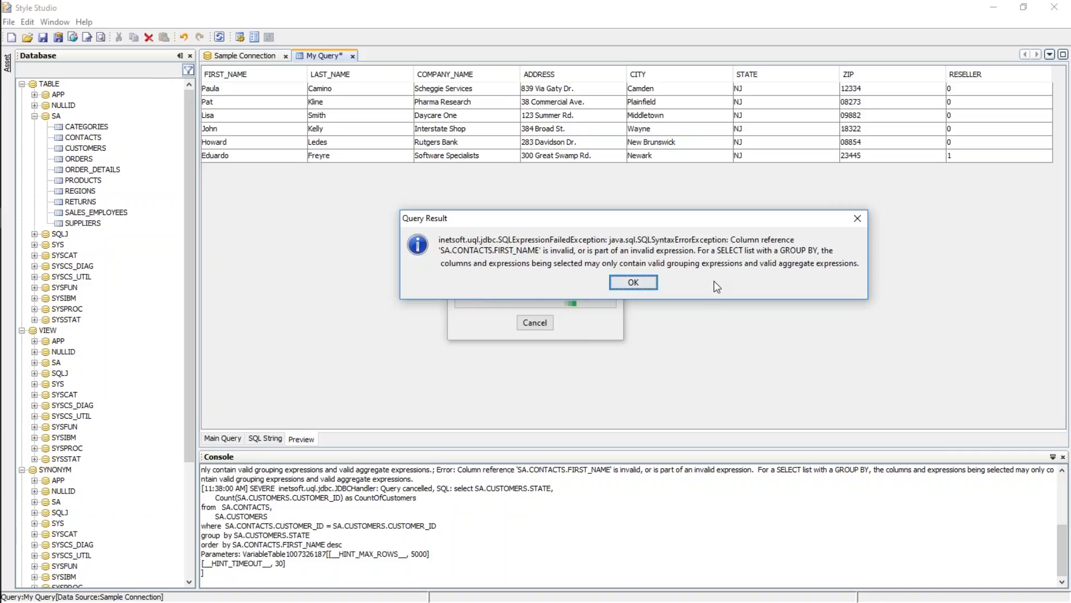
{"action": "left_click", "coordinate": [645, 283]}
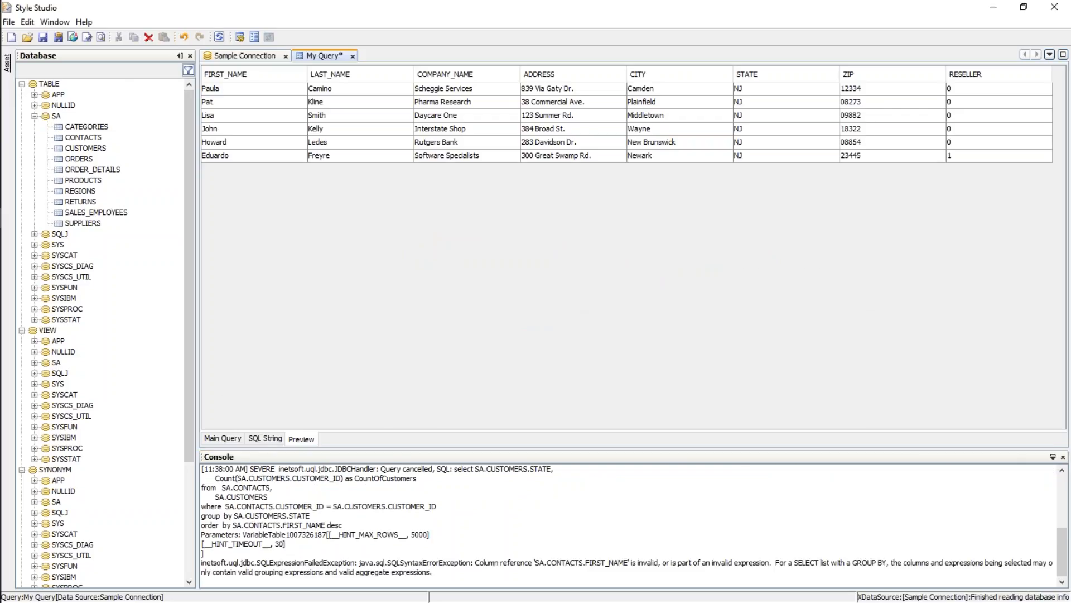
{"action": "left_click", "coordinate": [270, 438]}
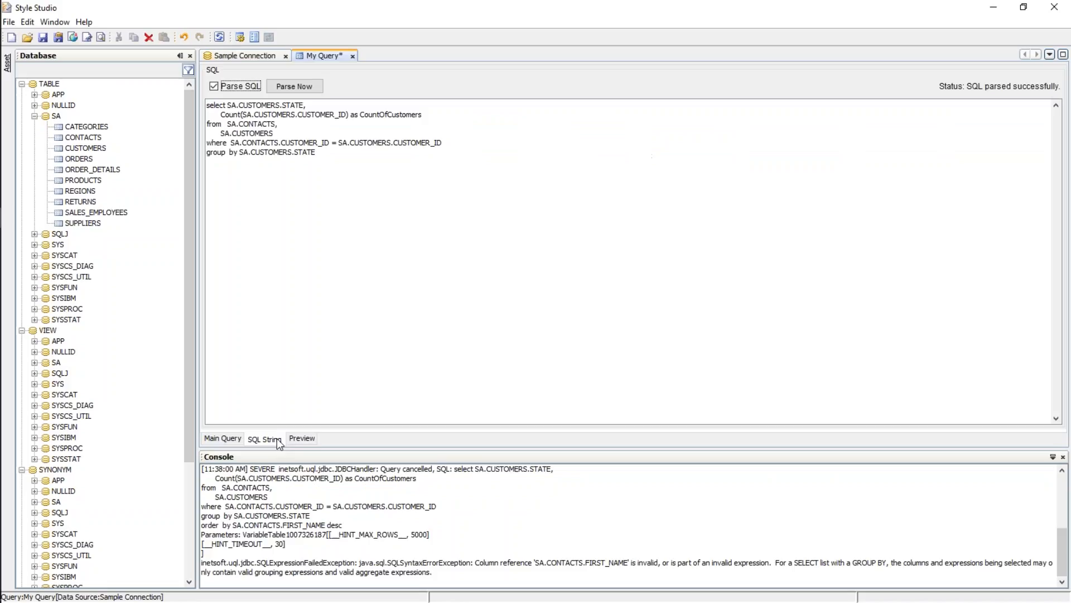
{"action": "left_click", "coordinate": [343, 171]}
Review the fields, conditions, sort and grouping settings of My Query after the SQL edit
{"action": "left_click", "coordinate": [222, 439]}
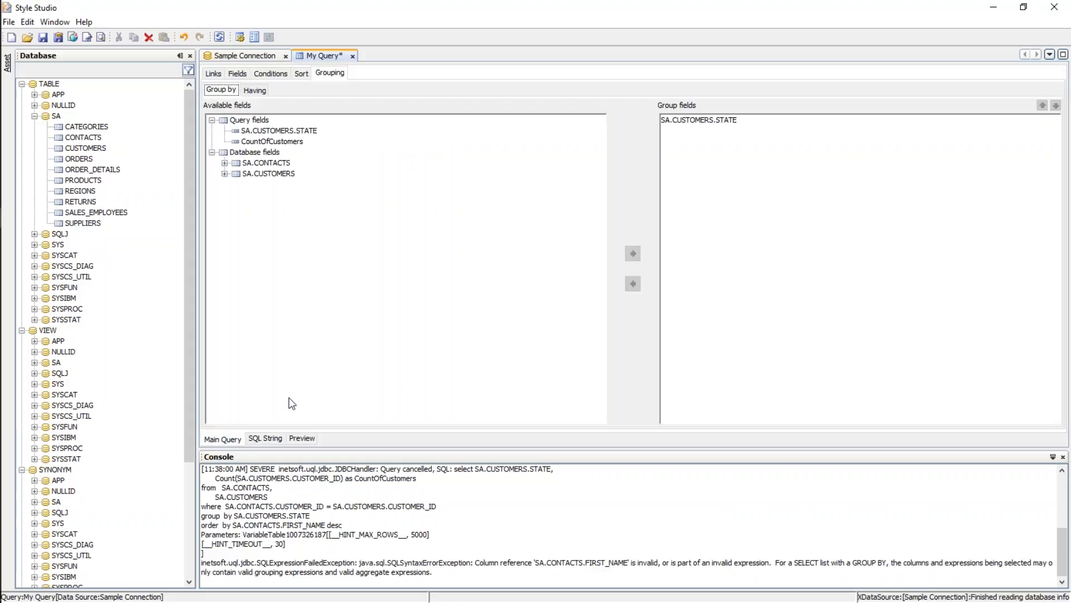
{"action": "left_click", "coordinate": [238, 73]}
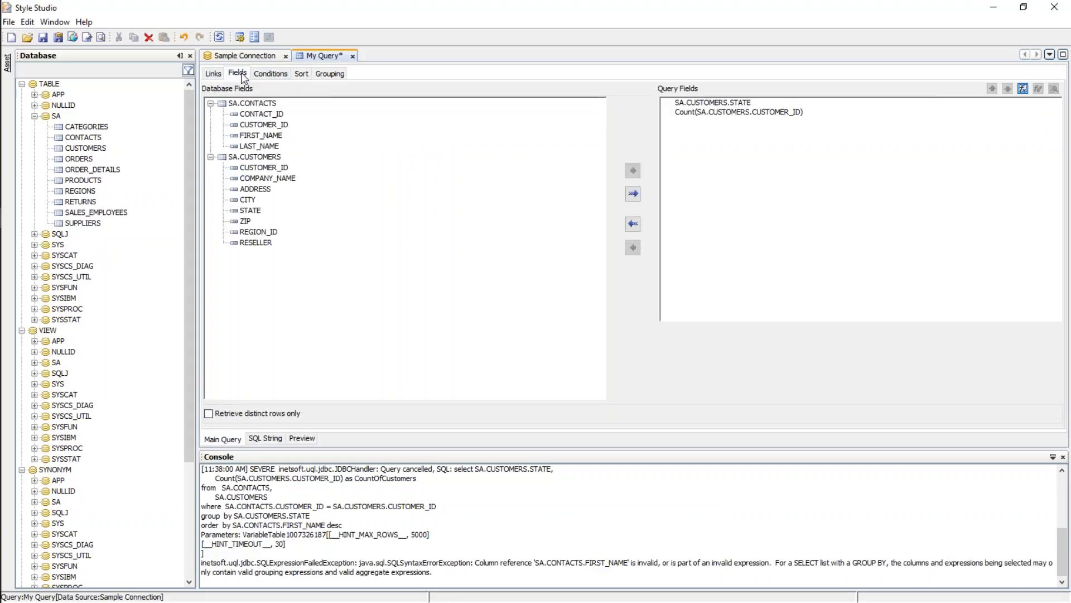
{"action": "left_click", "coordinate": [271, 77]}
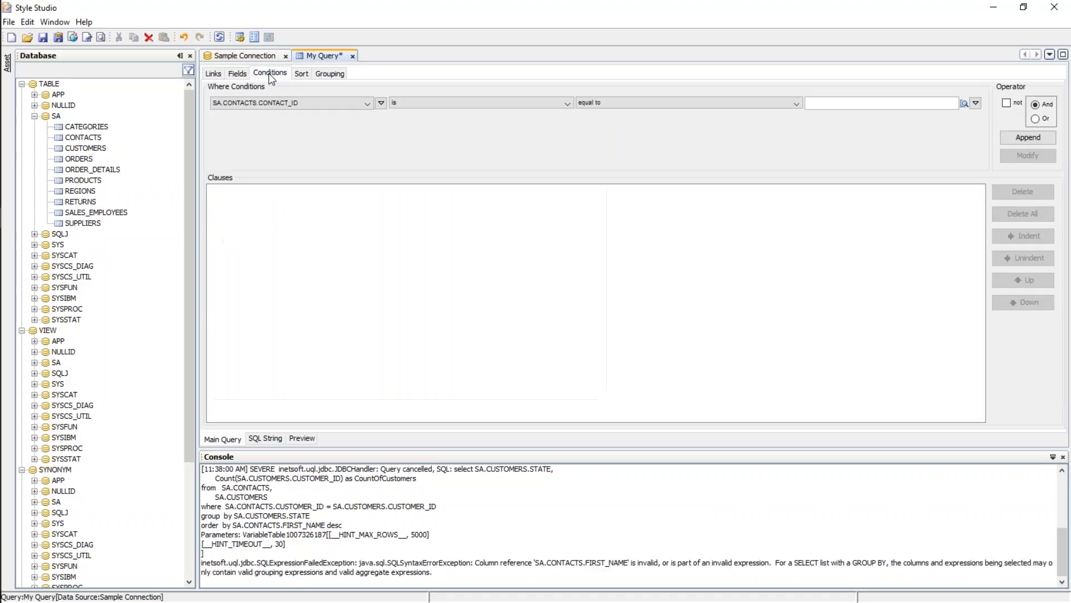
{"action": "left_click", "coordinate": [305, 76]}
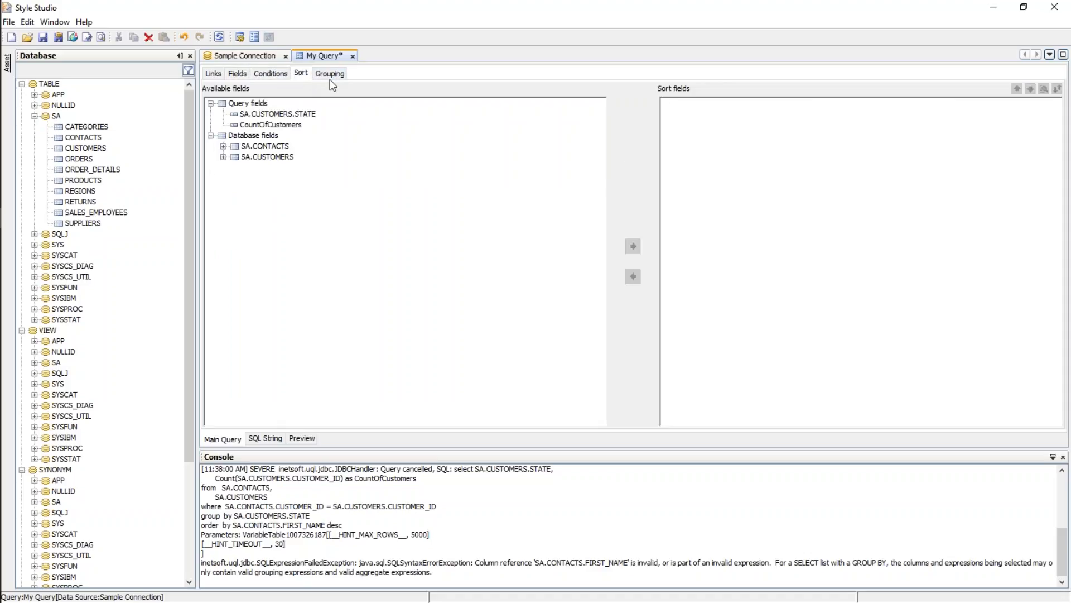
{"action": "left_click", "coordinate": [330, 74]}
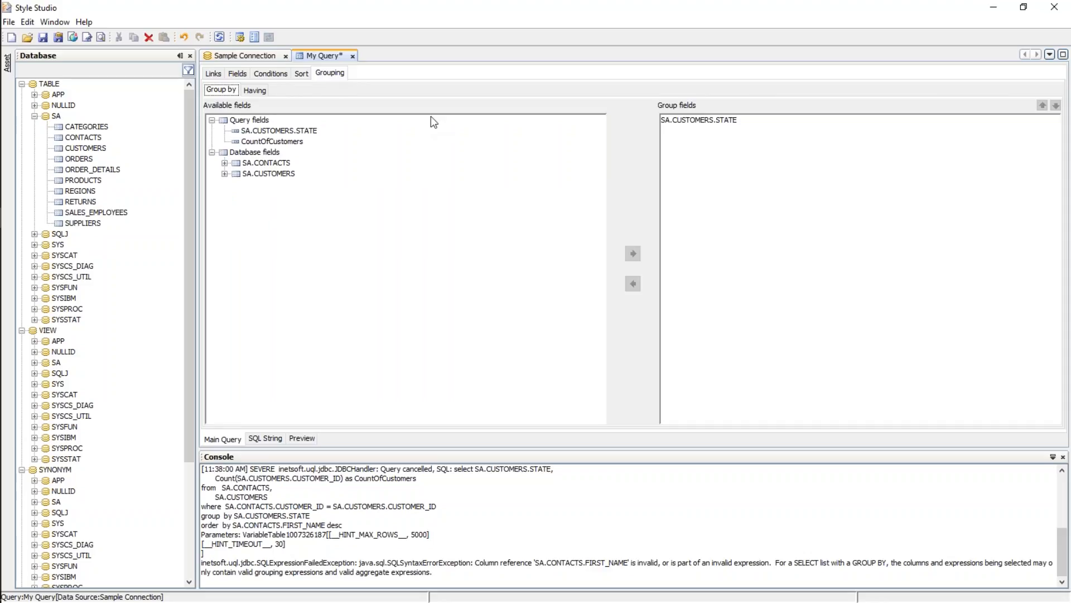
{"action": "left_click", "coordinate": [300, 77]}
{"action": "left_click", "coordinate": [282, 77]}
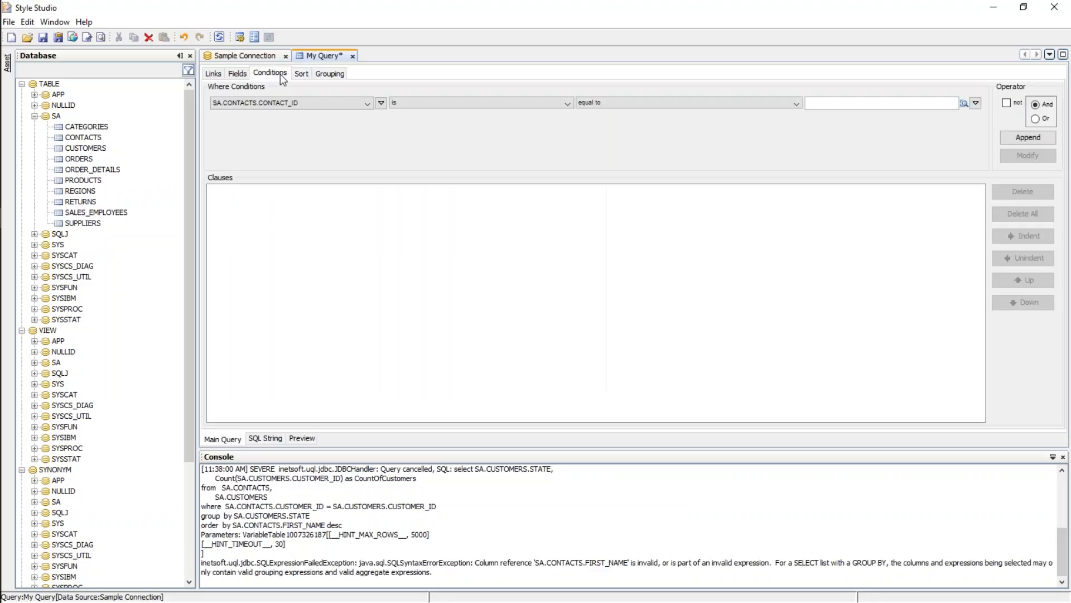
{"action": "left_click", "coordinate": [331, 78]}
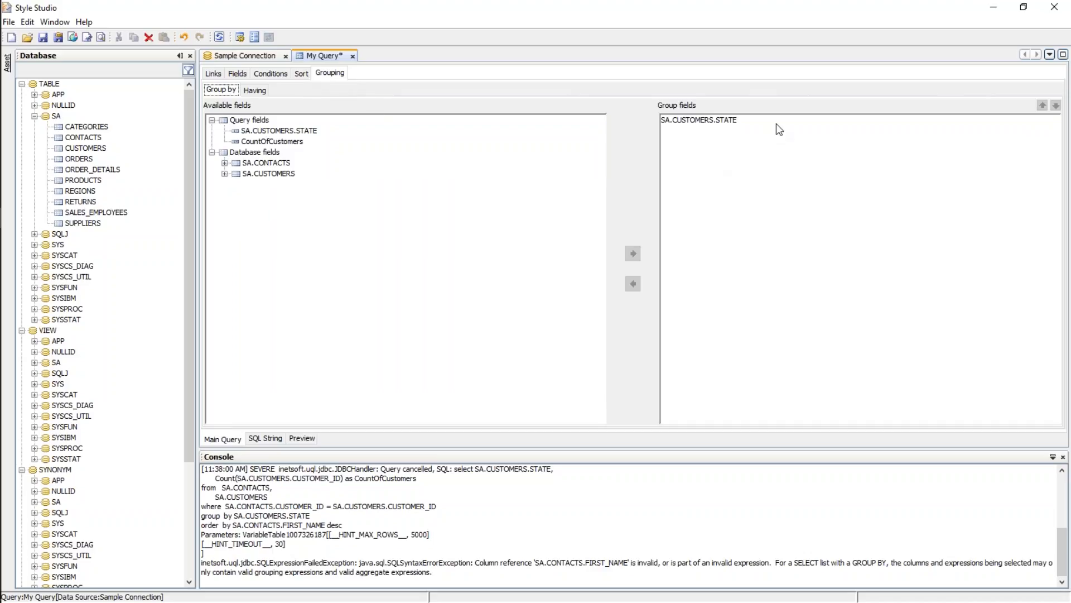
Edit the CountOfCustomers field's expression to Sum(SA.CUSTOMERS.CUSTOMER_ID)
{"action": "left_click", "coordinate": [239, 71]}
{"action": "left_click", "coordinate": [757, 112]}
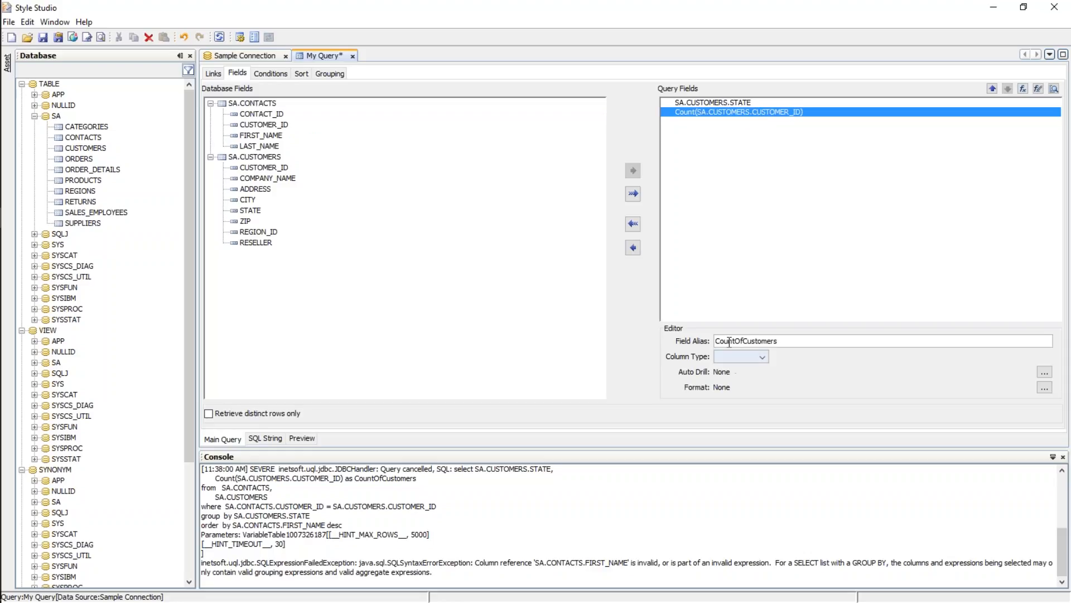
{"action": "left_click", "coordinate": [1037, 90]}
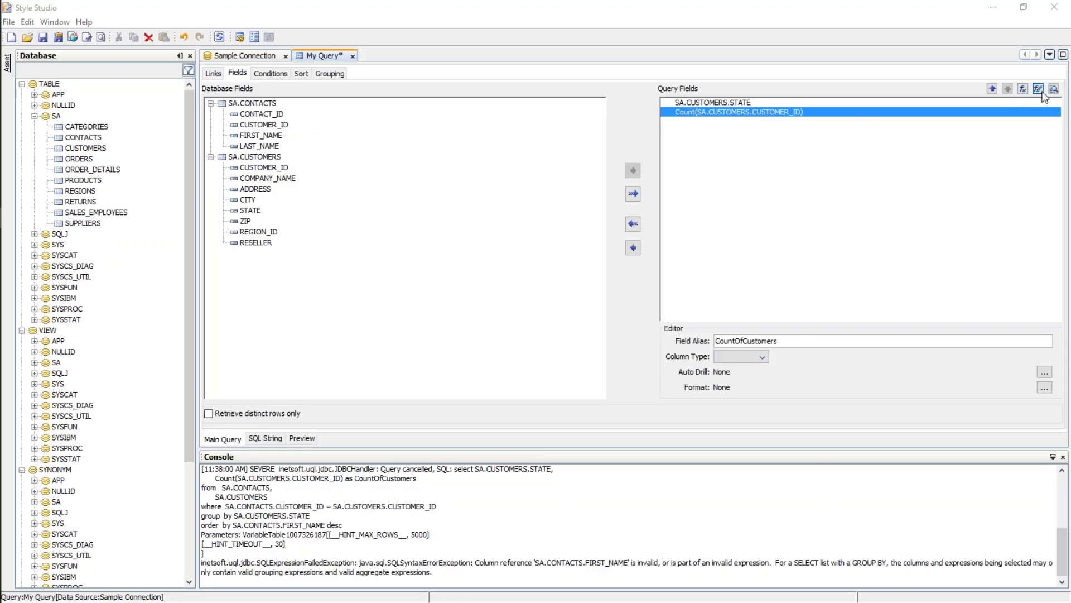
{"action": "left_click_drag", "start_coordinate": [437, 368], "coordinate": [545, 369]}
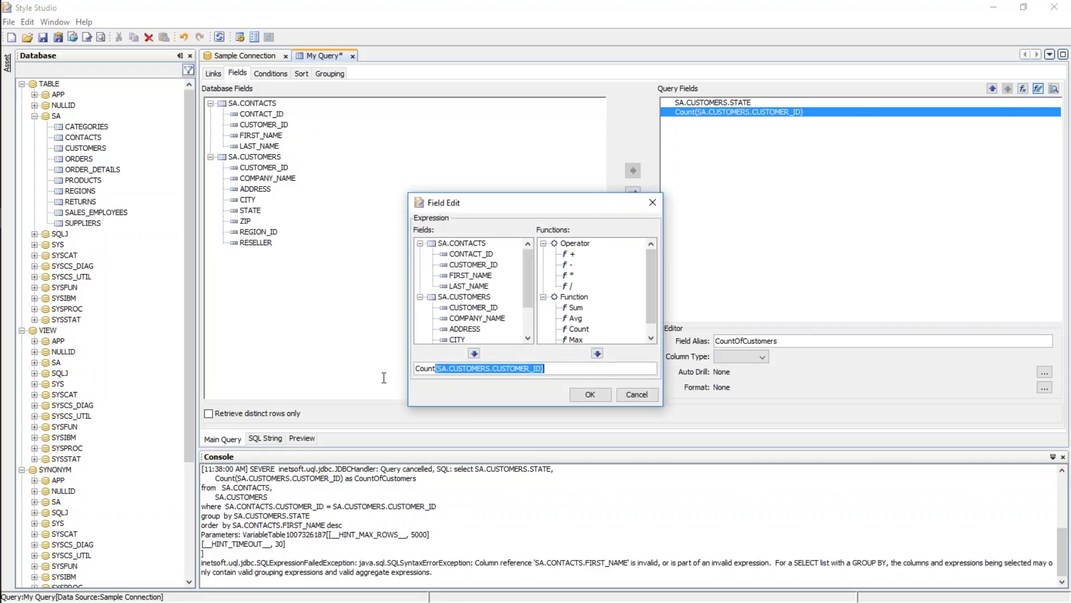
{"action": "left_click_drag", "start_coordinate": [436, 368], "coordinate": [384, 371]}
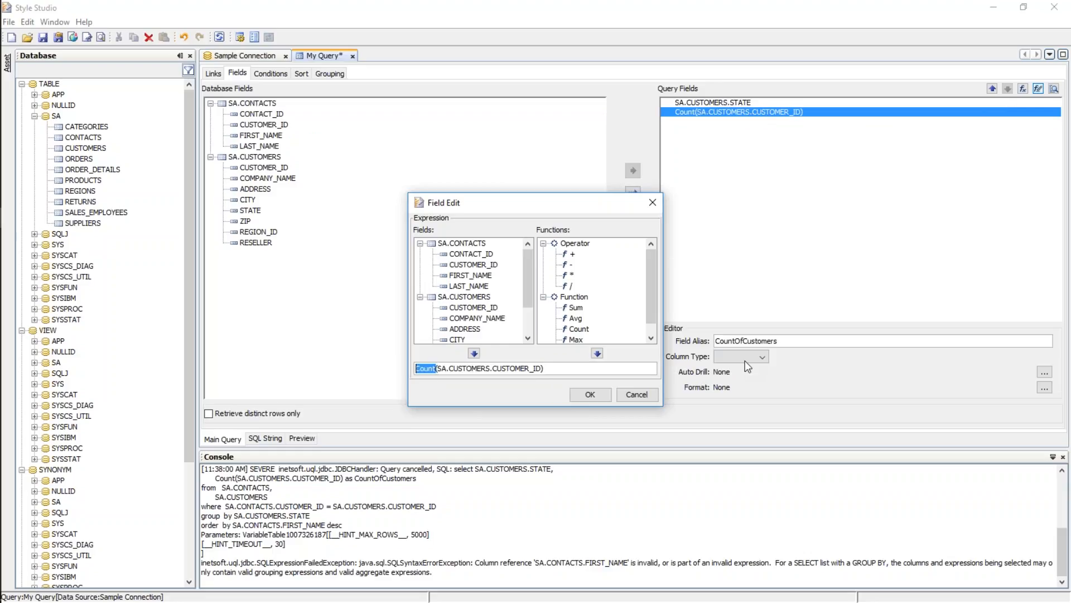
{"action": "type", "text": "Sum"}
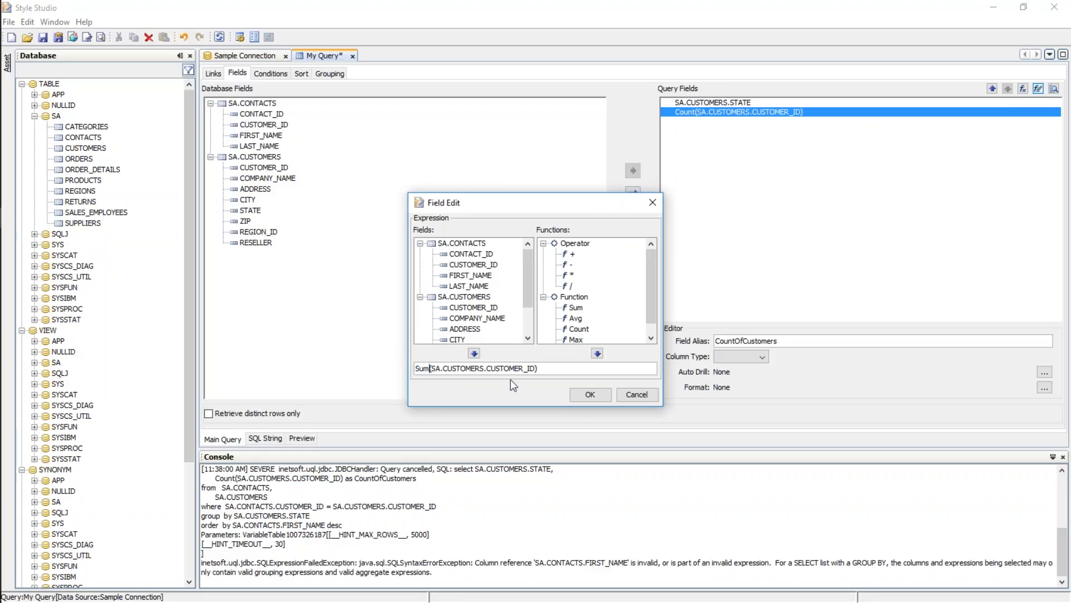
{"action": "left_click", "coordinate": [595, 395]}
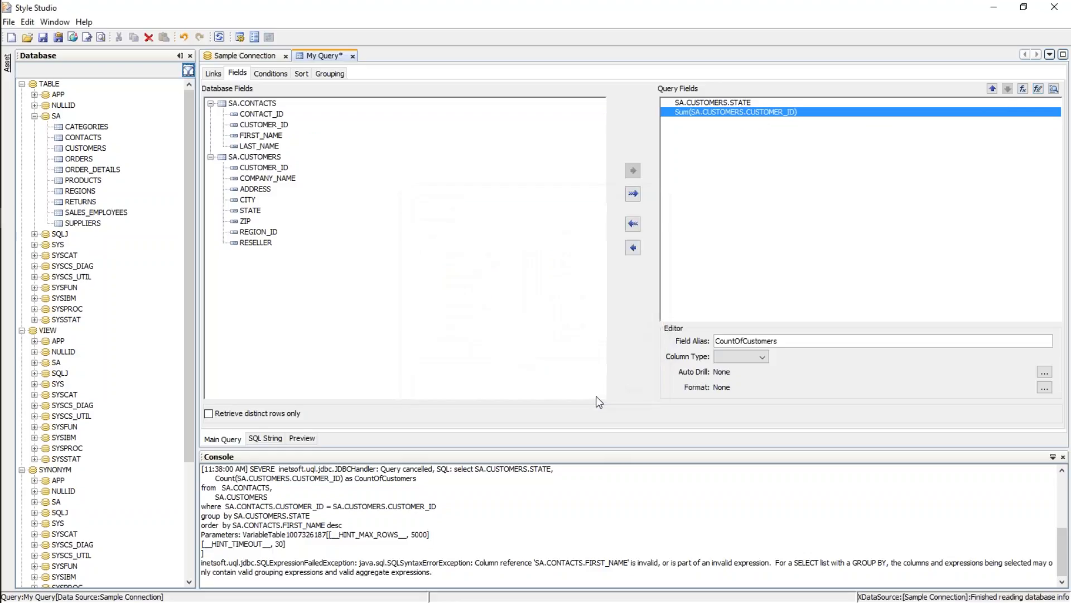
Preview the results grouped by state, and save and close My Query
{"action": "left_click", "coordinate": [301, 439]}
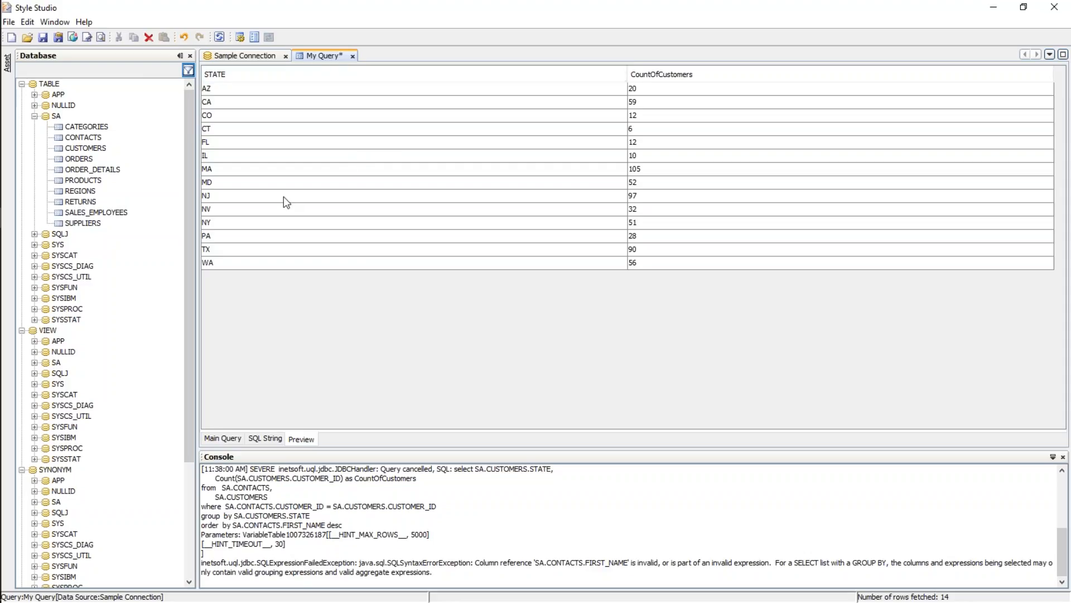
{"action": "left_click", "coordinate": [43, 38]}
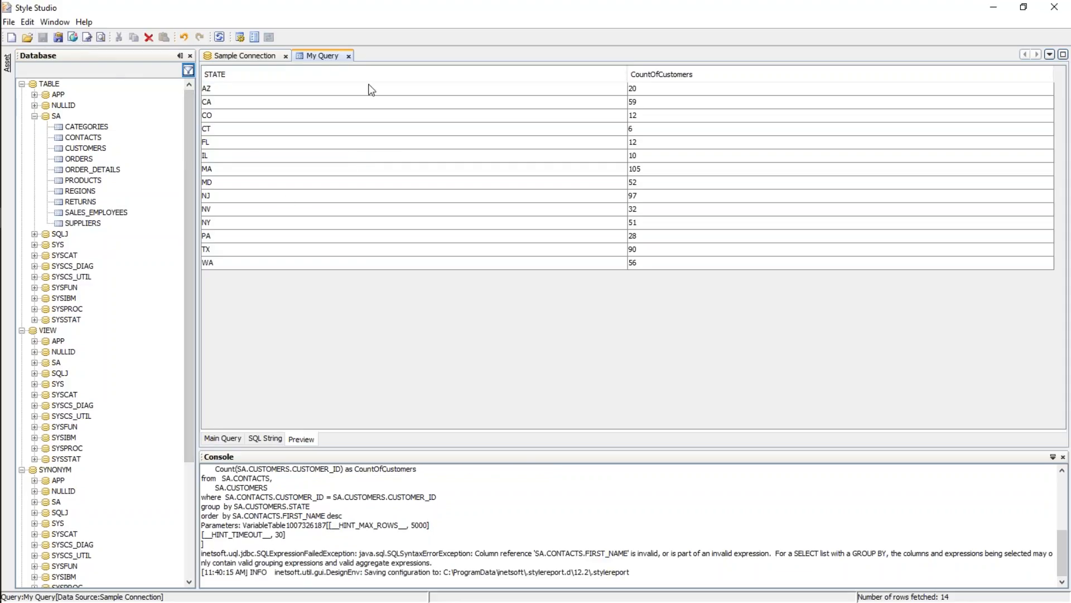
{"action": "left_click", "coordinate": [353, 56]}
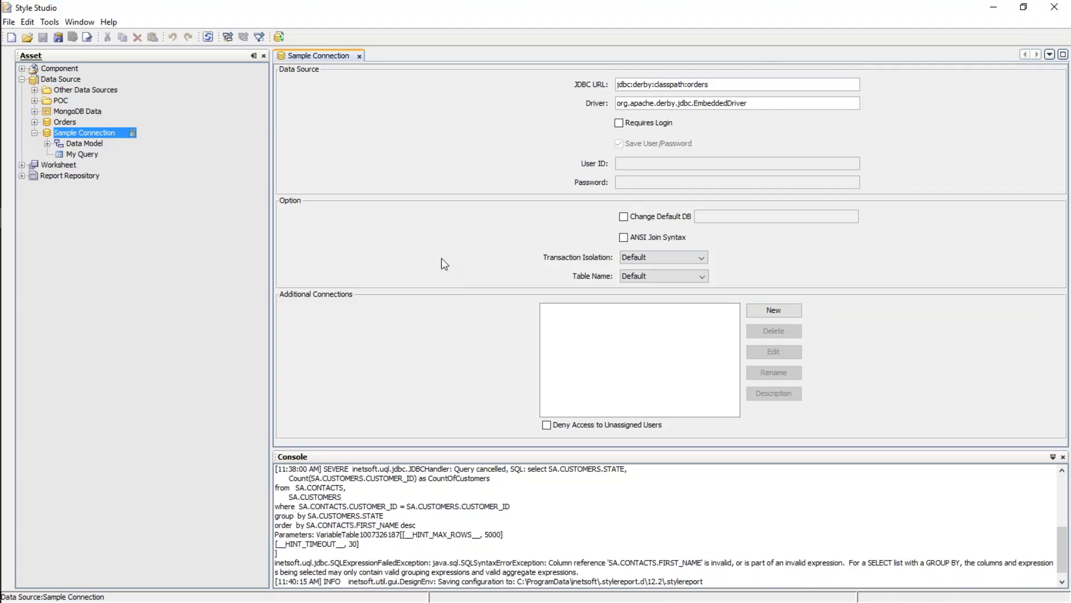
Create a new blank worksheet asset
{"action": "mouse_move", "coordinate": [11, 248]}
{"action": "left_click", "coordinate": [12, 37]}
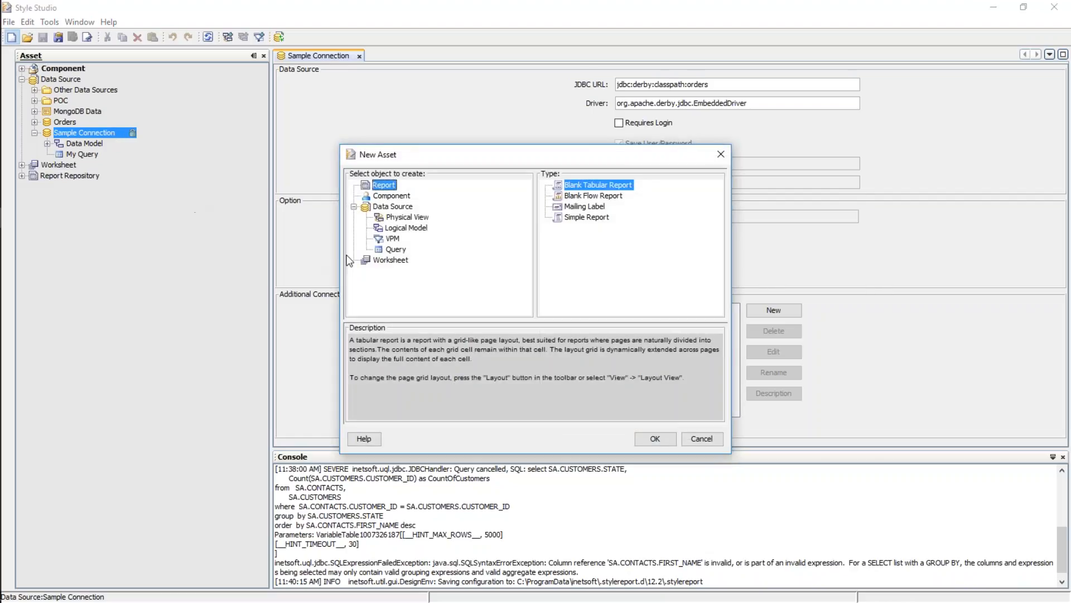
{"action": "left_click", "coordinate": [392, 260]}
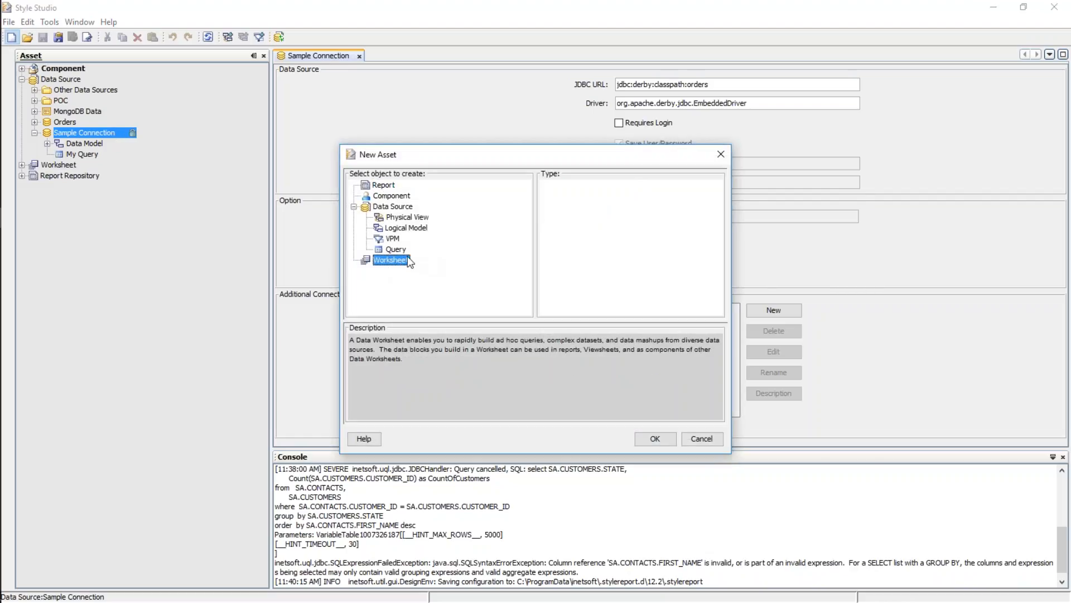
{"action": "left_click", "coordinate": [654, 438]}
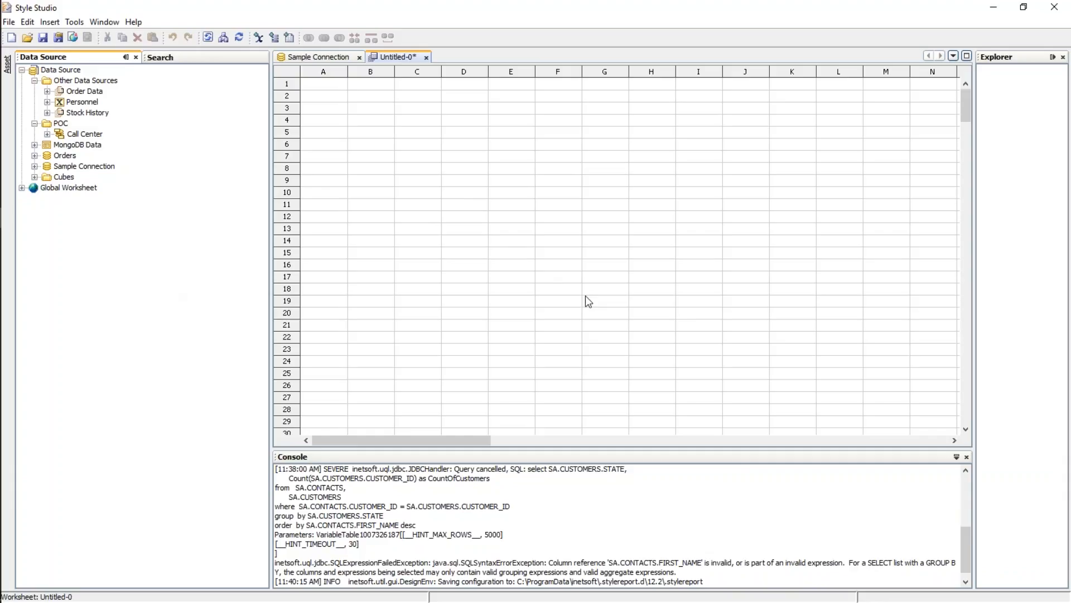
Add the CUSTOMERS and CONTACTS tables from Sample Connection's SA schema to the worksheet, with CONTACTS below CUSTOMERS
{"action": "left_click", "coordinate": [34, 166]}
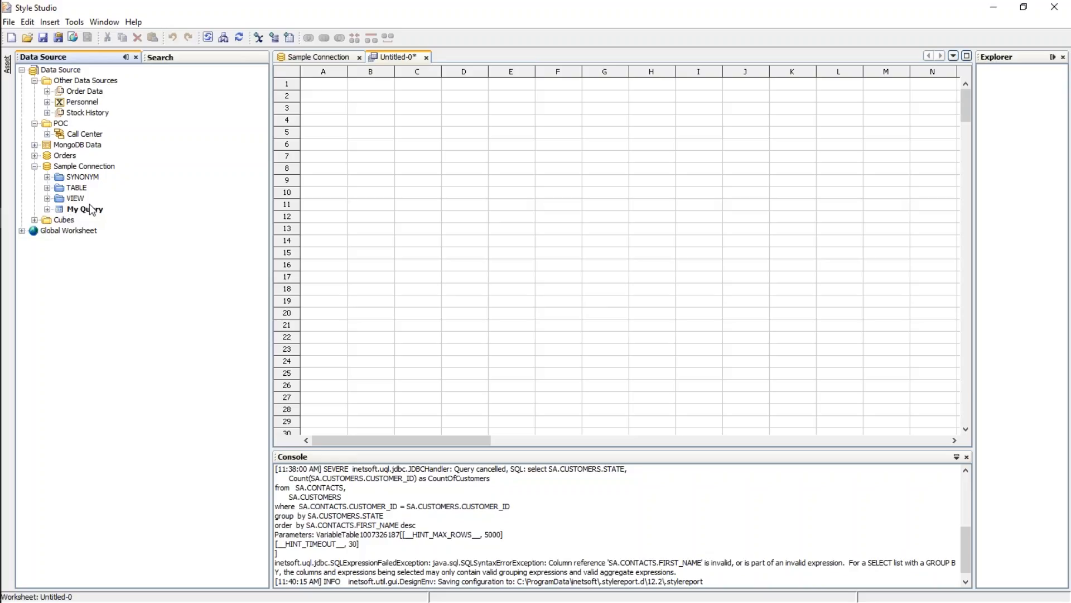
{"action": "left_click", "coordinate": [46, 187]}
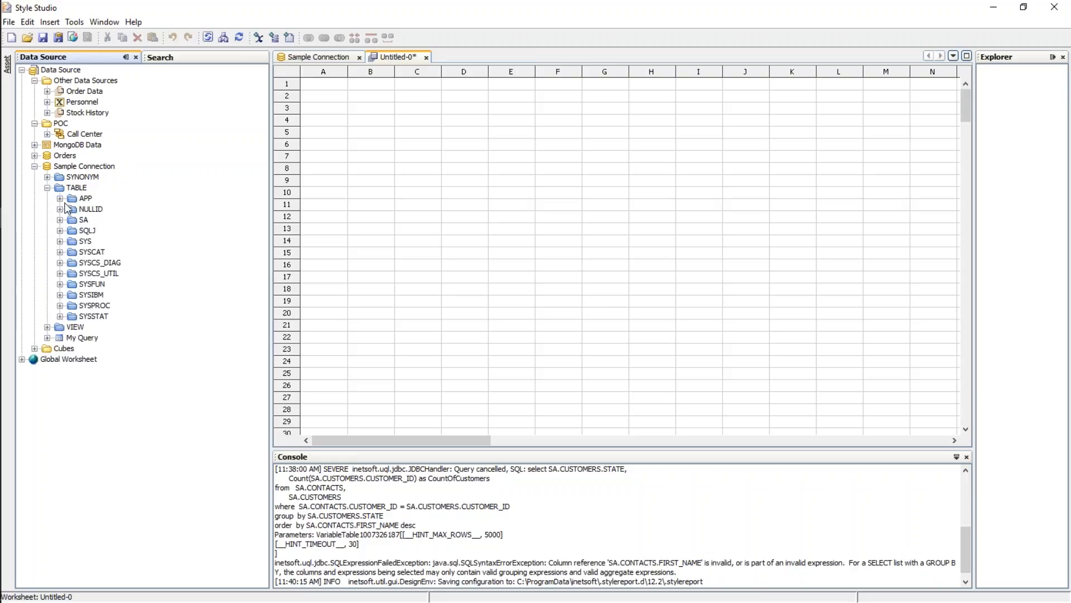
{"action": "left_click", "coordinate": [60, 219]}
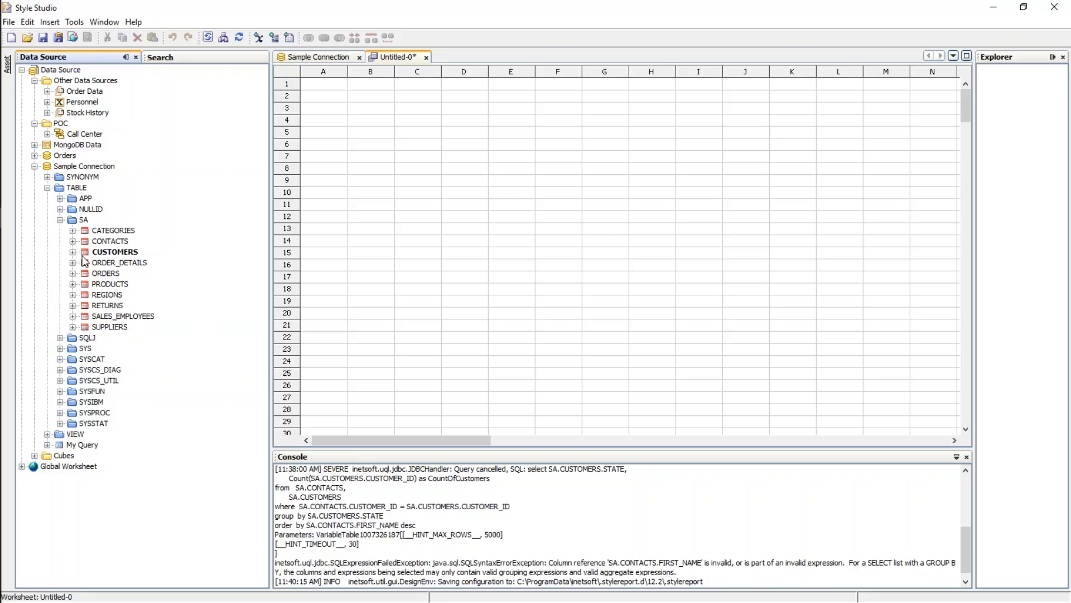
{"action": "left_click", "coordinate": [72, 253]}
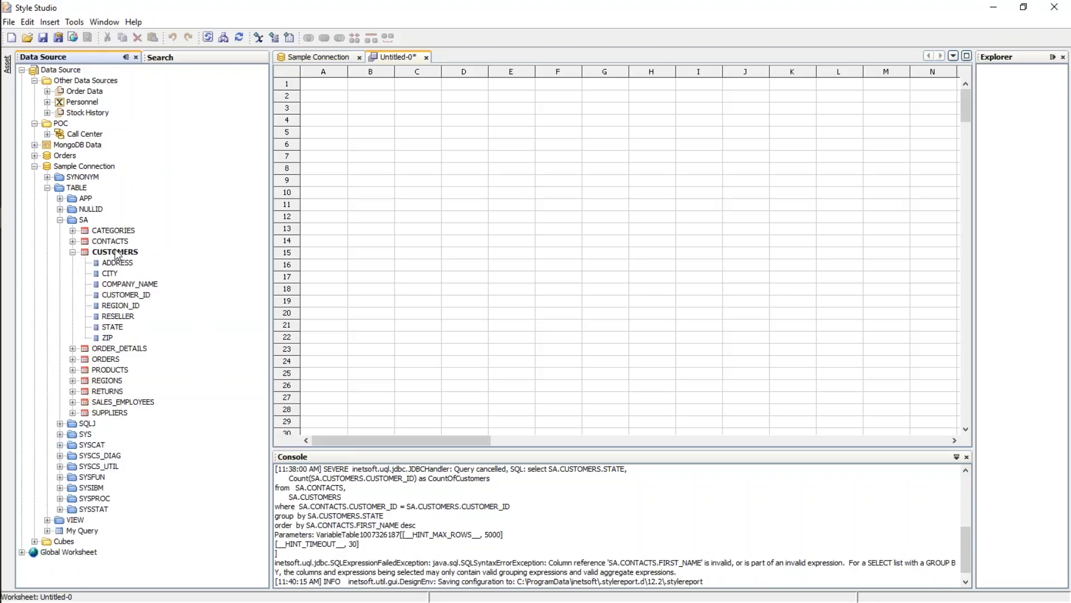
{"action": "left_click_drag", "start_coordinate": [116, 255], "coordinate": [408, 112]}
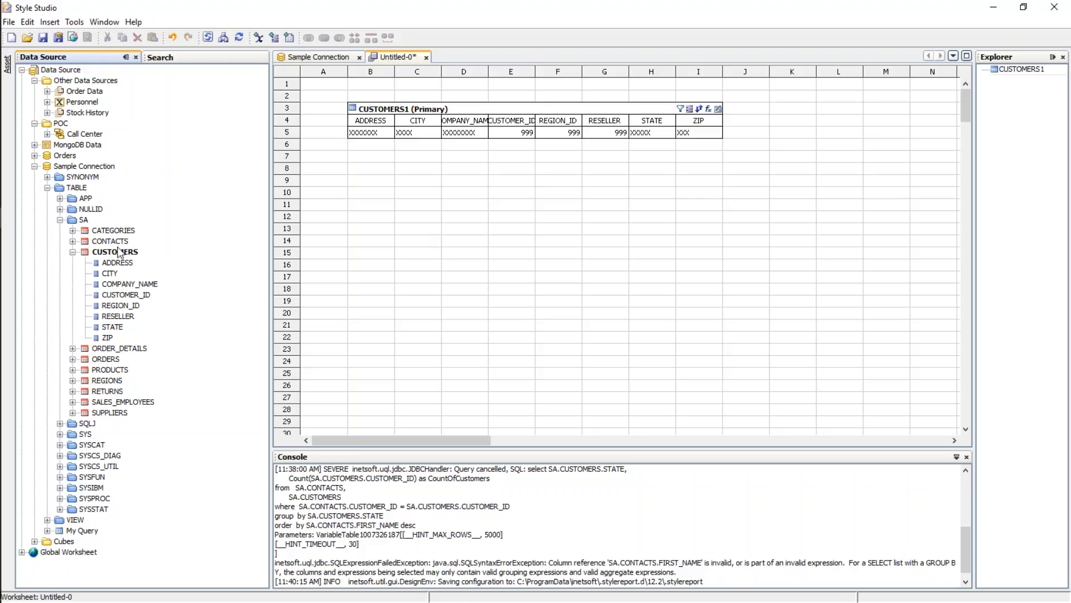
{"action": "left_click_drag", "start_coordinate": [88, 243], "coordinate": [455, 187]}
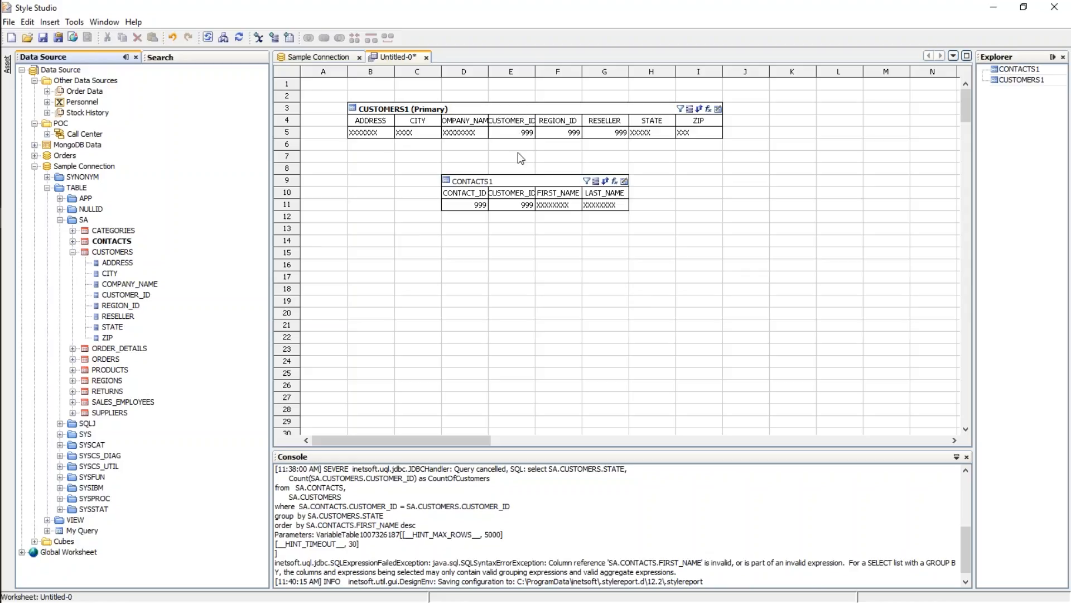
Join CUSTOMERS1 and CONTACTS1 on CUSTOMER_ID below both tables, and show several rows of the joined table's live data
{"action": "left_click_drag", "start_coordinate": [507, 122], "coordinate": [511, 195]}
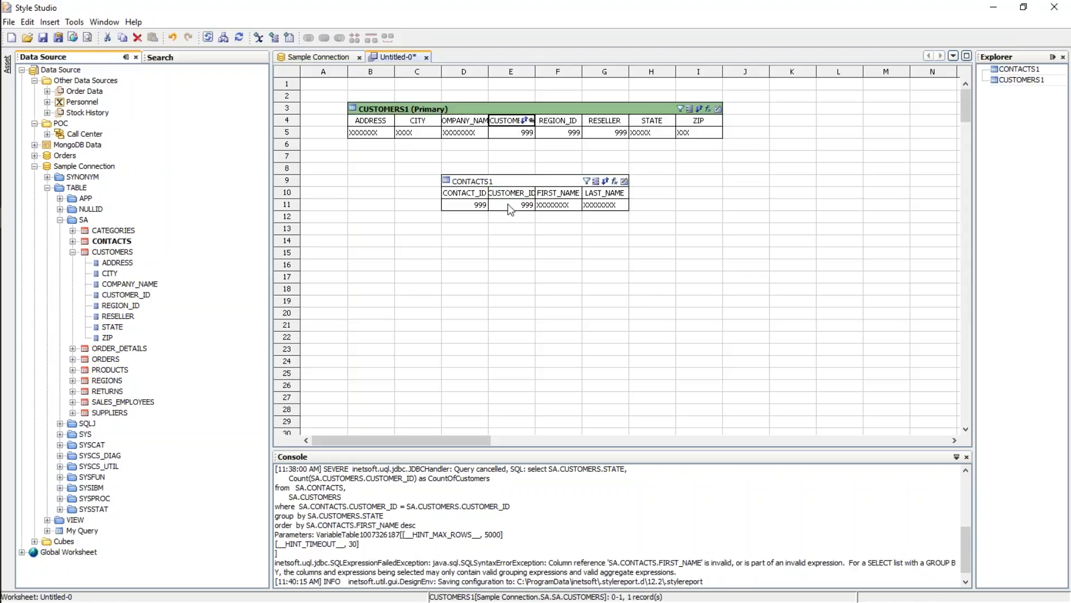
{"action": "left_click_drag", "start_coordinate": [552, 227], "coordinate": [555, 275]}
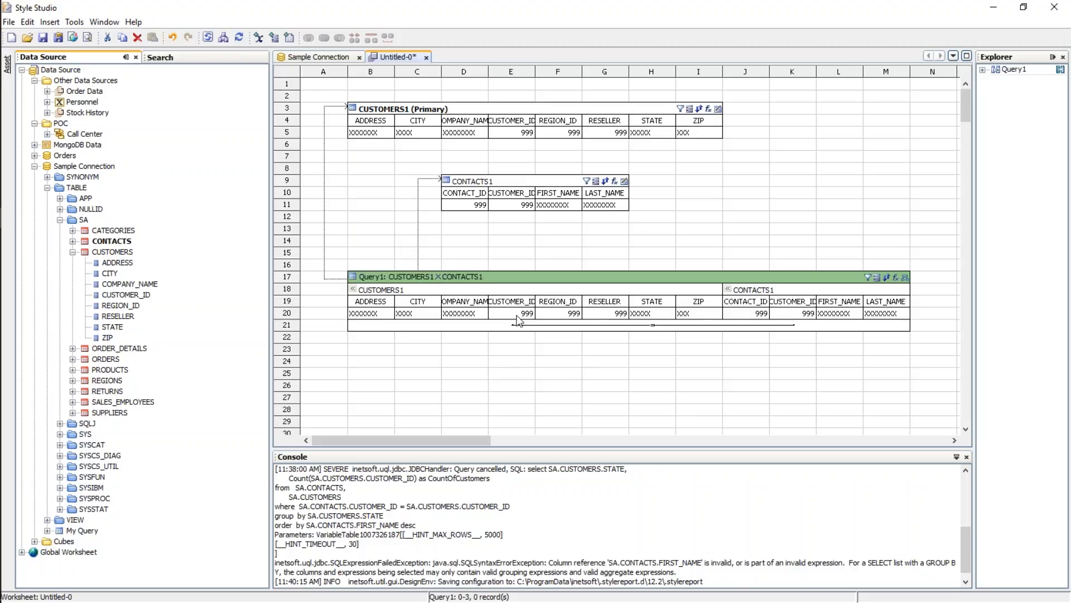
{"action": "left_click", "coordinate": [905, 277]}
{"action": "left_click", "coordinate": [932, 313]}
{"action": "left_click", "coordinate": [576, 275]}
{"action": "left_click_drag", "start_coordinate": [620, 306], "coordinate": [628, 391]}
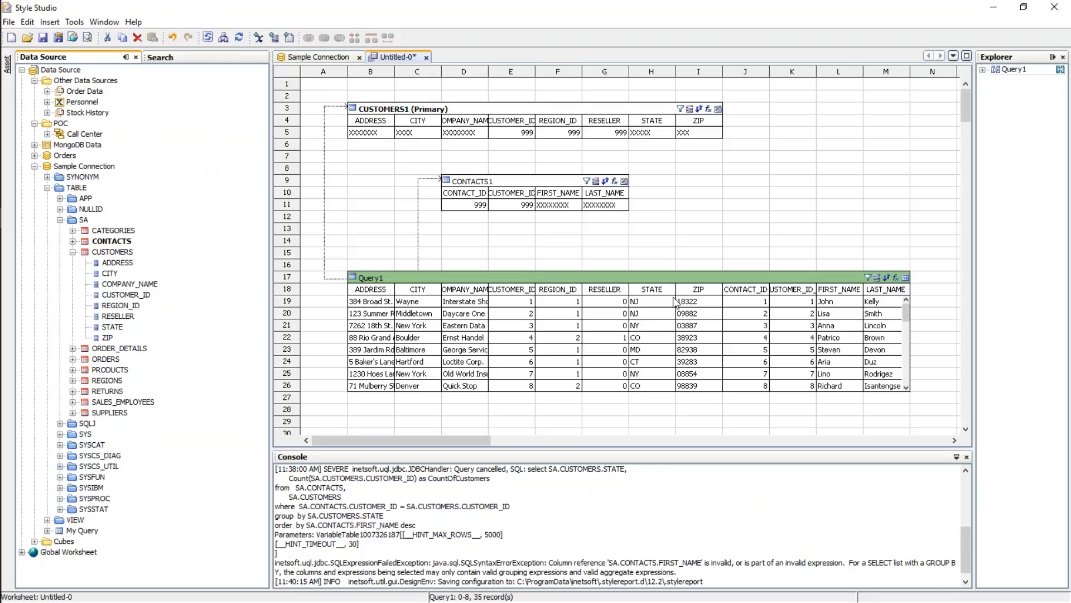
Close the untitled worksheet without saving it, and close the Sample Connection data source
{"action": "left_click", "coordinate": [427, 57]}
{"action": "left_click", "coordinate": [635, 274]}
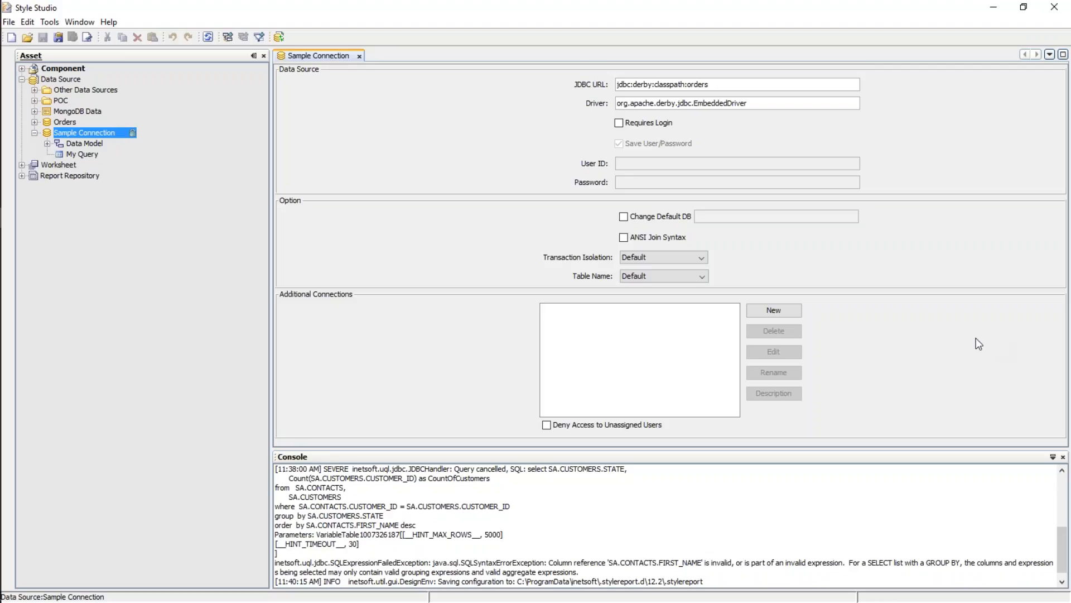
{"action": "left_click", "coordinate": [360, 57]}
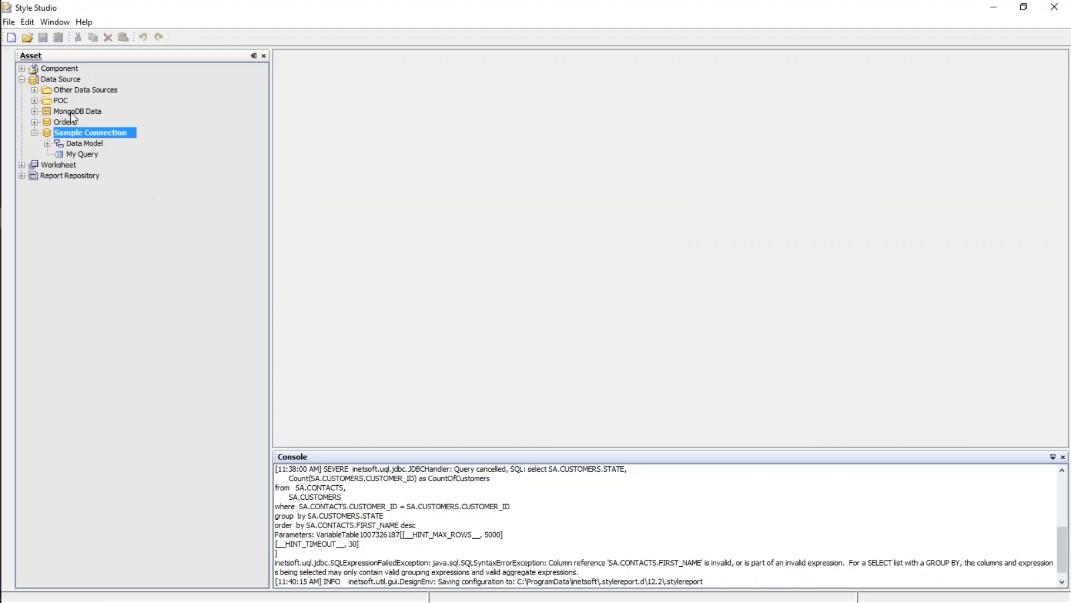
Start a new Text/Excel data source named Performance Data and proceed to its source settings
{"action": "left_click", "coordinate": [10, 39]}
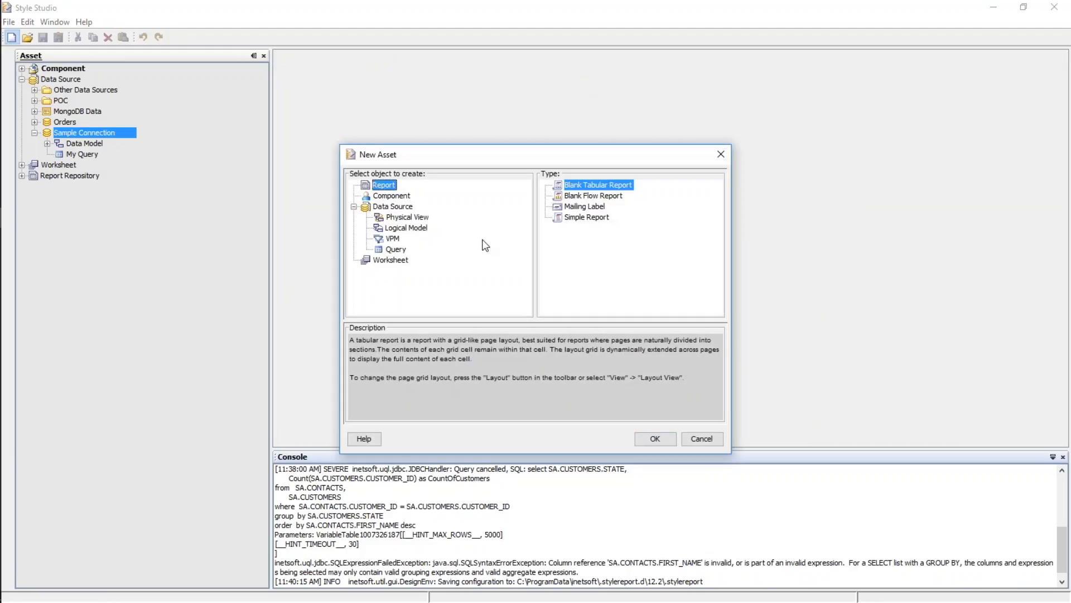
{"action": "left_click", "coordinate": [400, 205]}
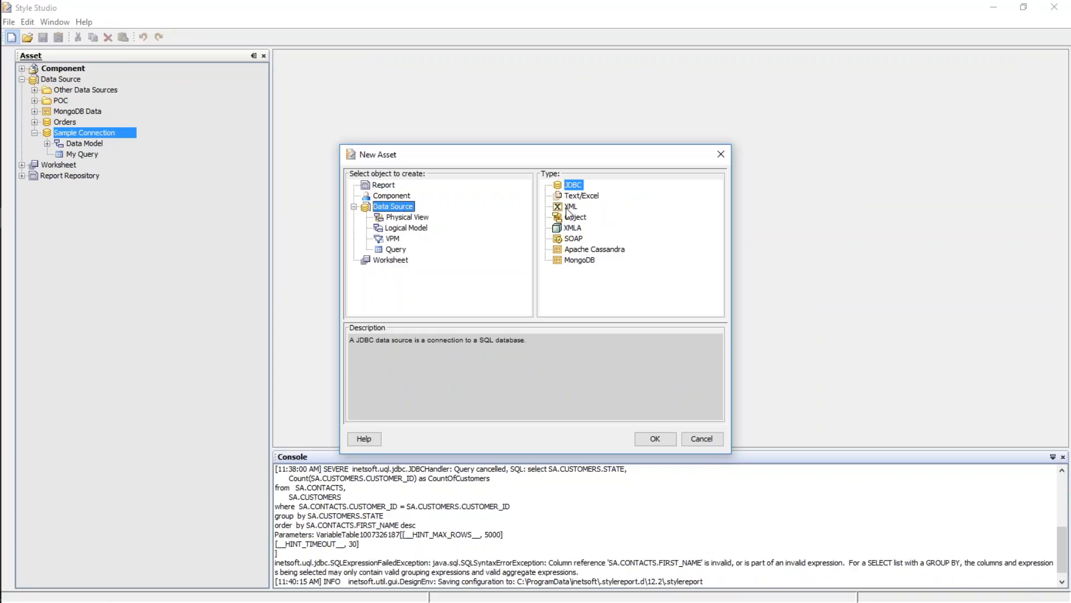
{"action": "left_click", "coordinate": [582, 197]}
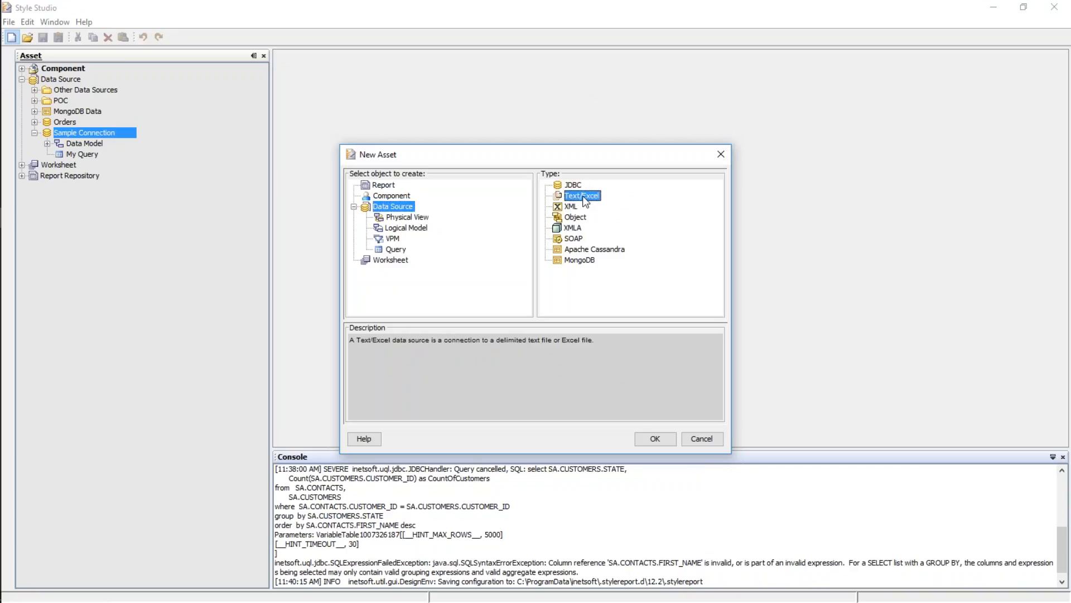
{"action": "left_click", "coordinate": [664, 438]}
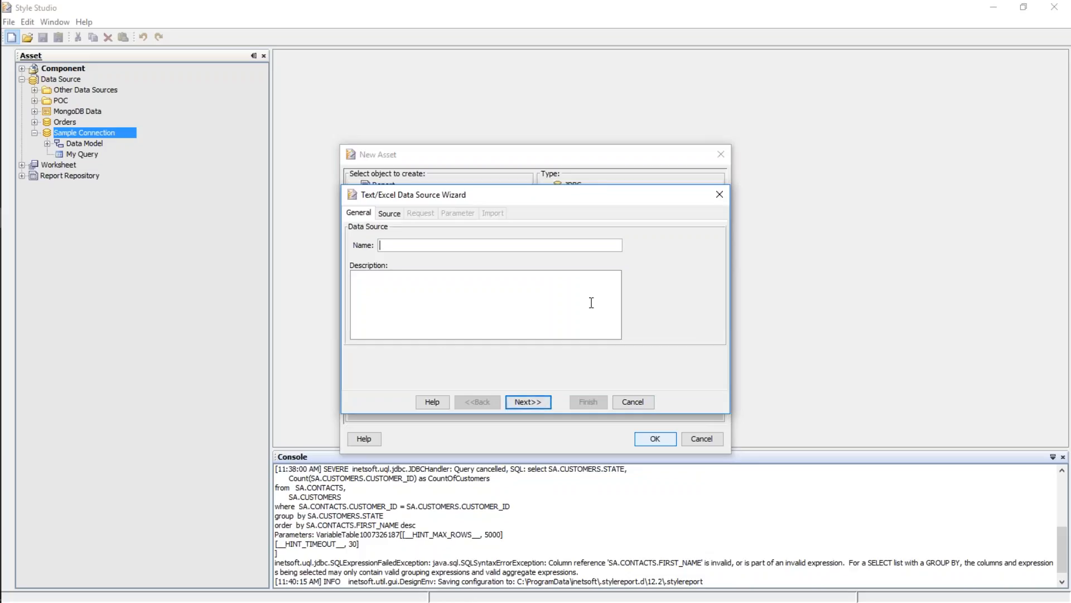
{"action": "type", "text": "Performance Data"}
{"action": "left_click", "coordinate": [531, 401]}
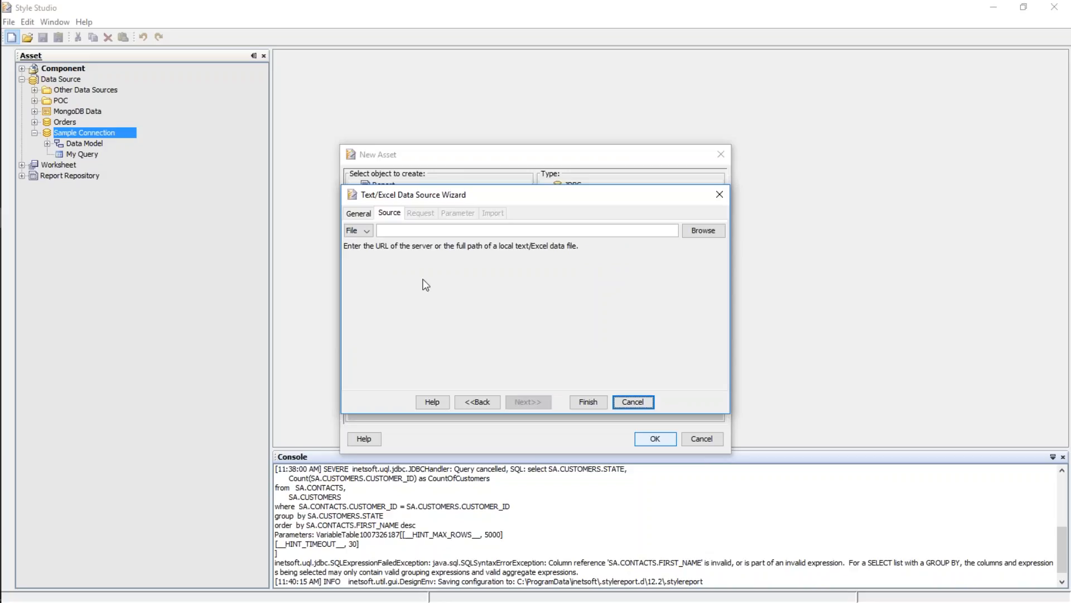
Check the available source location types for the Text/Excel data source, keeping File
{"action": "left_click", "coordinate": [361, 232]}
{"action": "left_click", "coordinate": [392, 217]}
{"action": "left_click", "coordinate": [396, 221]}
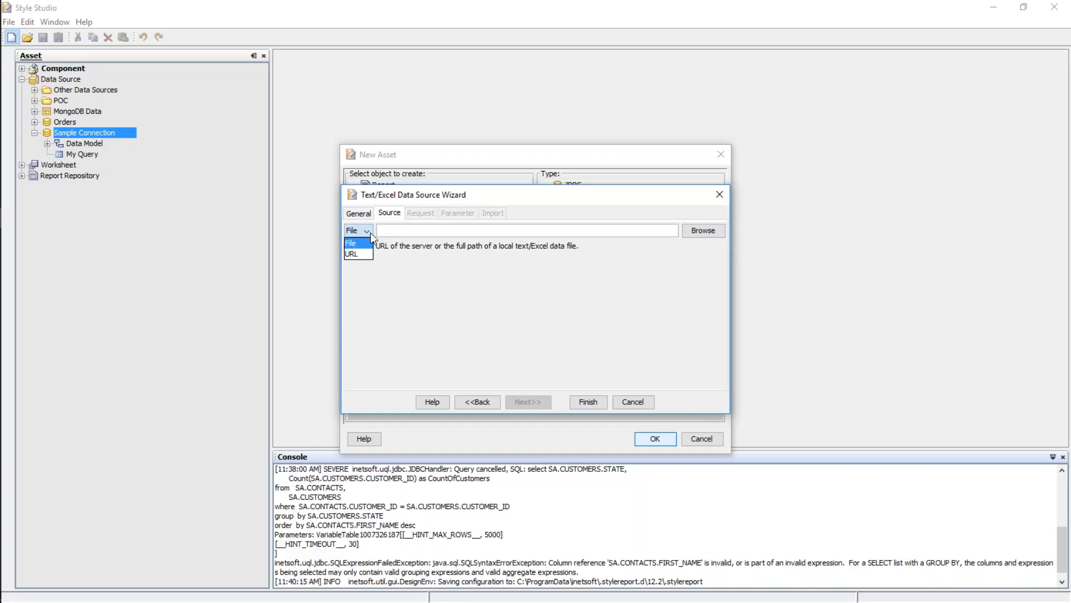
{"action": "left_click", "coordinate": [402, 233]}
{"action": "left_click", "coordinate": [396, 231]}
Choose PerformanceData113.xlsx from the root of the C: drive as the data source file
{"action": "left_click", "coordinate": [704, 233]}
{"action": "left_click_drag", "start_coordinate": [641, 96], "coordinate": [530, 149]}
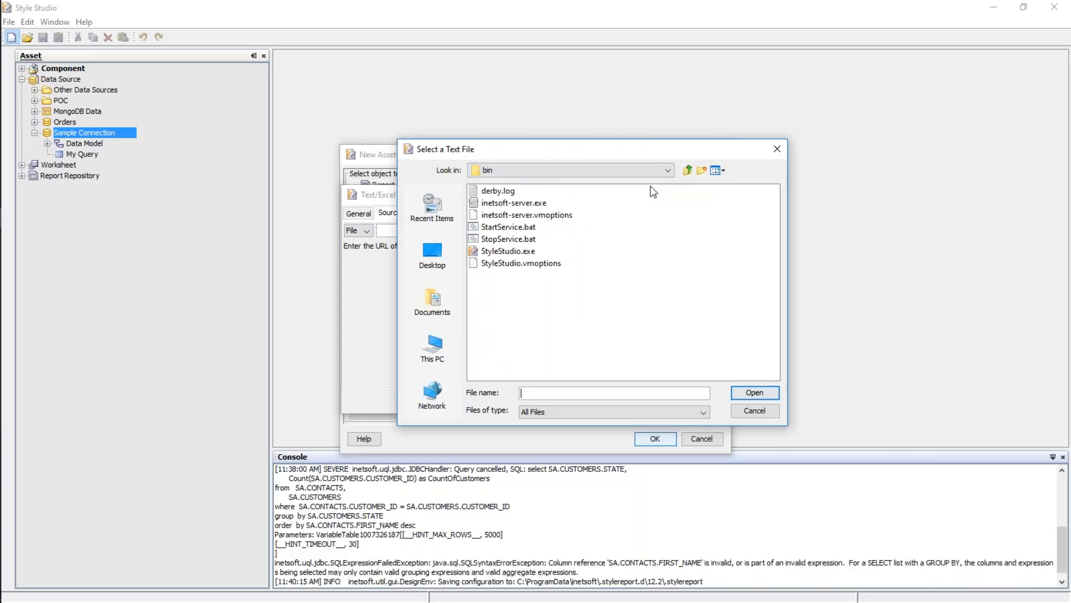
{"action": "left_click", "coordinate": [669, 170]}
{"action": "scroll", "coordinate": [668, 193], "scroll_direction": "up", "scroll_amount": 4}
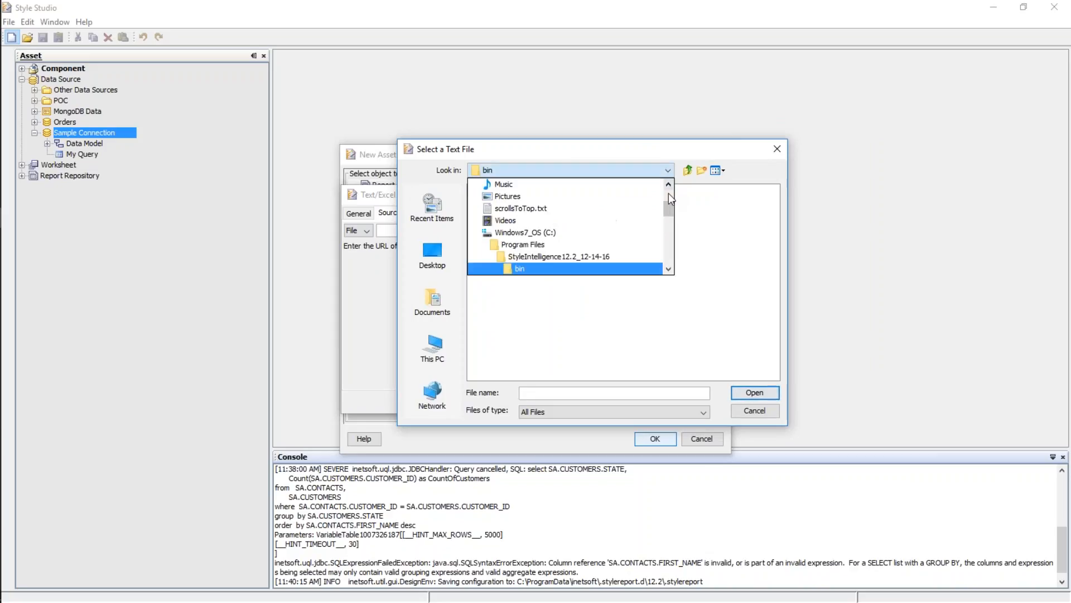
{"action": "scroll", "coordinate": [631, 233], "scroll_direction": "down", "scroll_amount": 2}
{"action": "left_click", "coordinate": [555, 222]}
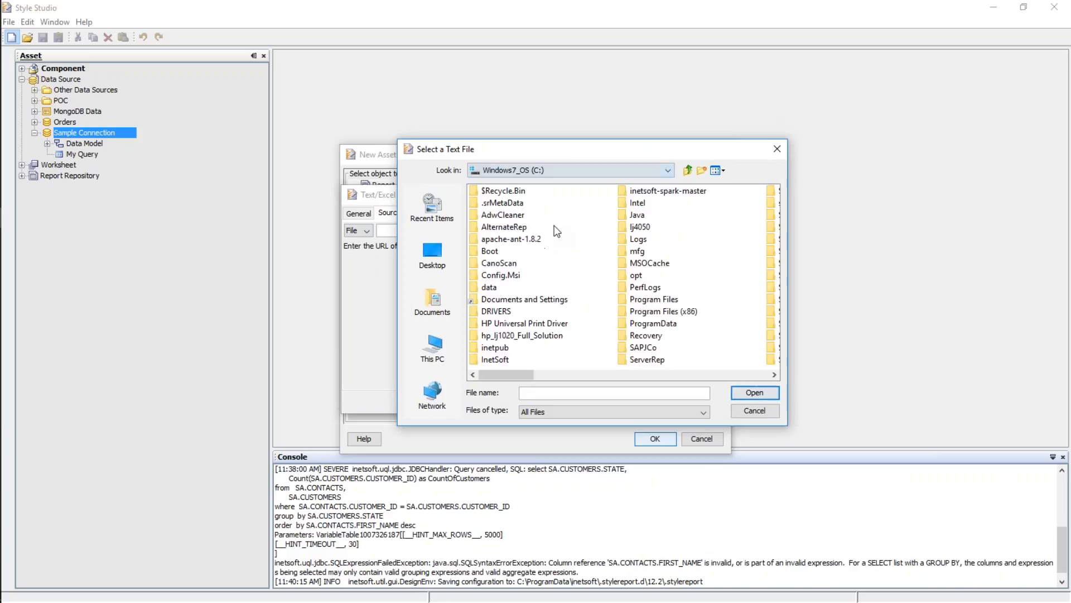
{"action": "left_click", "coordinate": [735, 375]}
{"action": "left_click", "coordinate": [759, 373]}
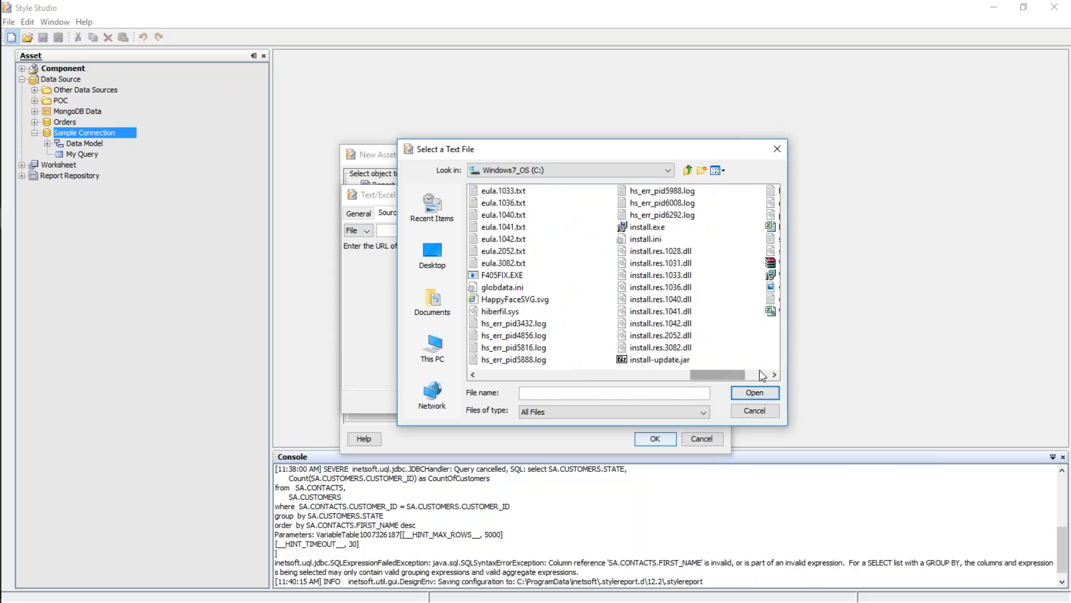
{"action": "left_click", "coordinate": [663, 227]}
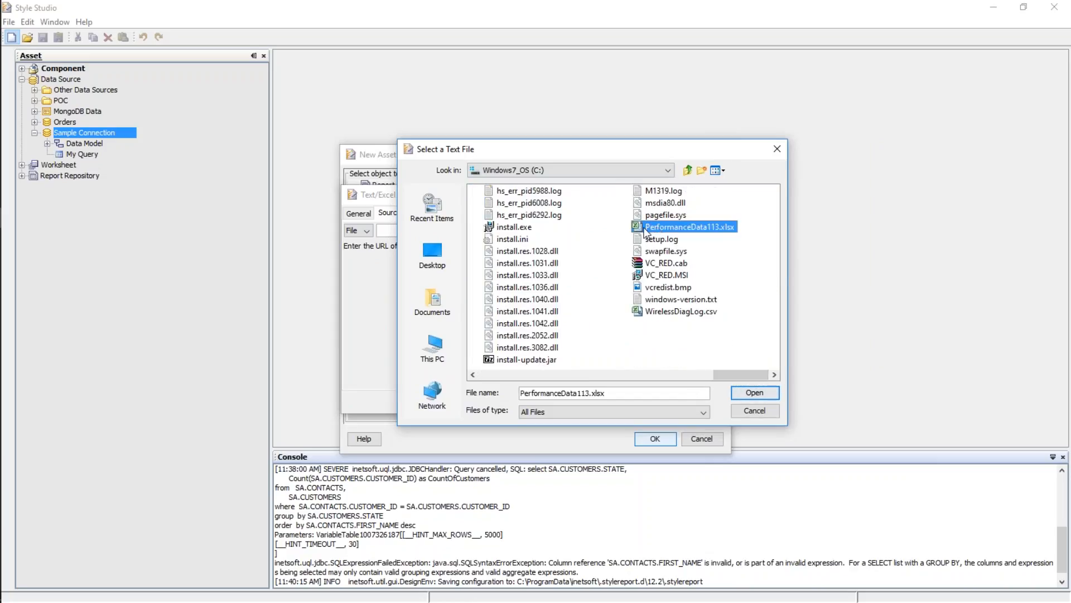
{"action": "double_click", "coordinate": [656, 227]}
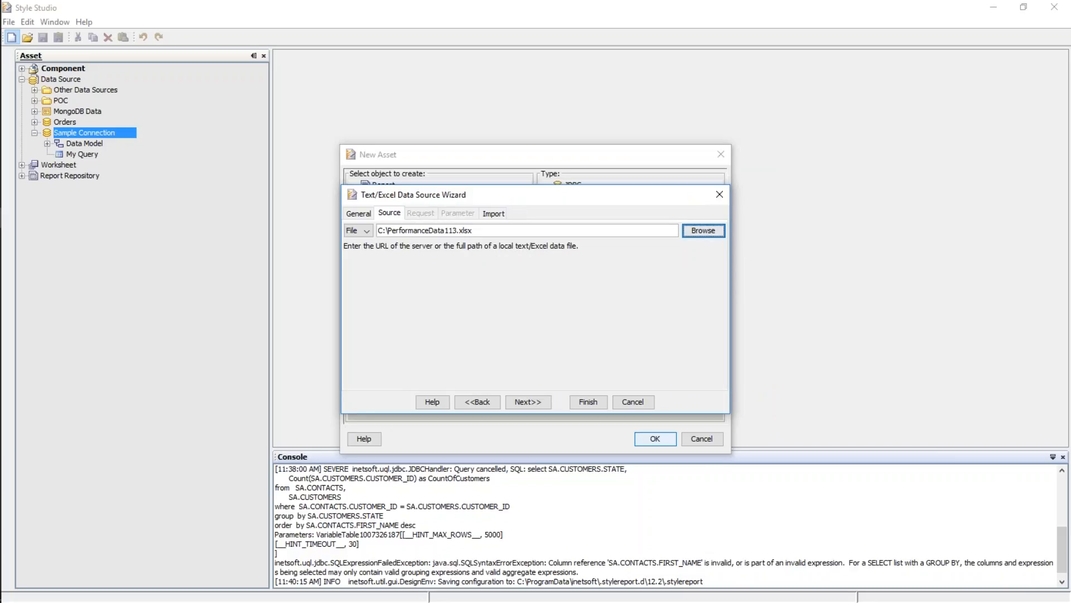
Finish the Text/Excel data source setup, keeping the first row as the header
{"action": "left_click", "coordinate": [393, 223]}
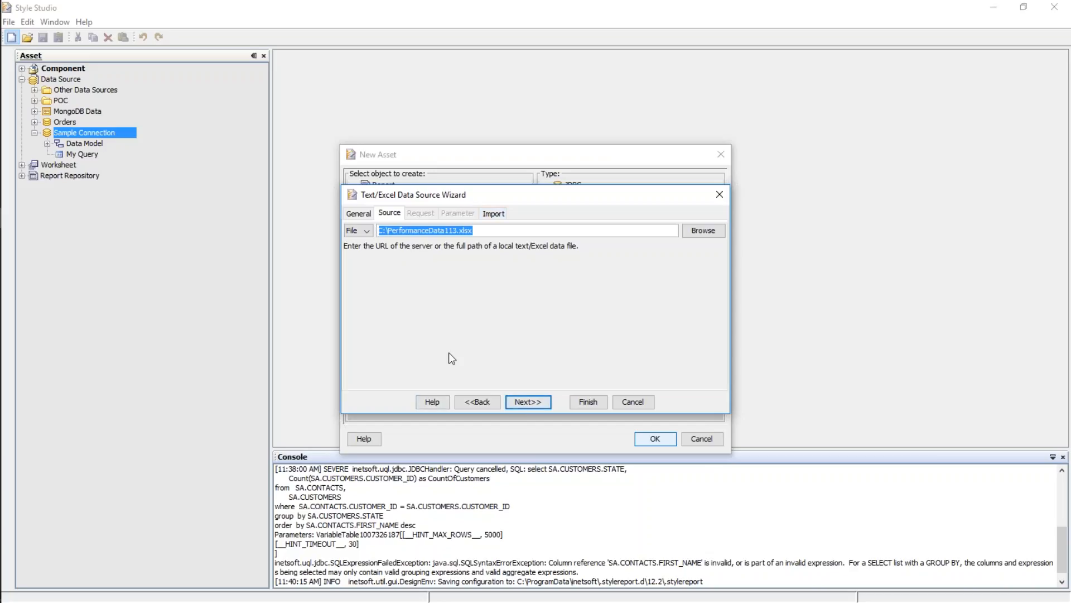
{"action": "left_click", "coordinate": [380, 229]}
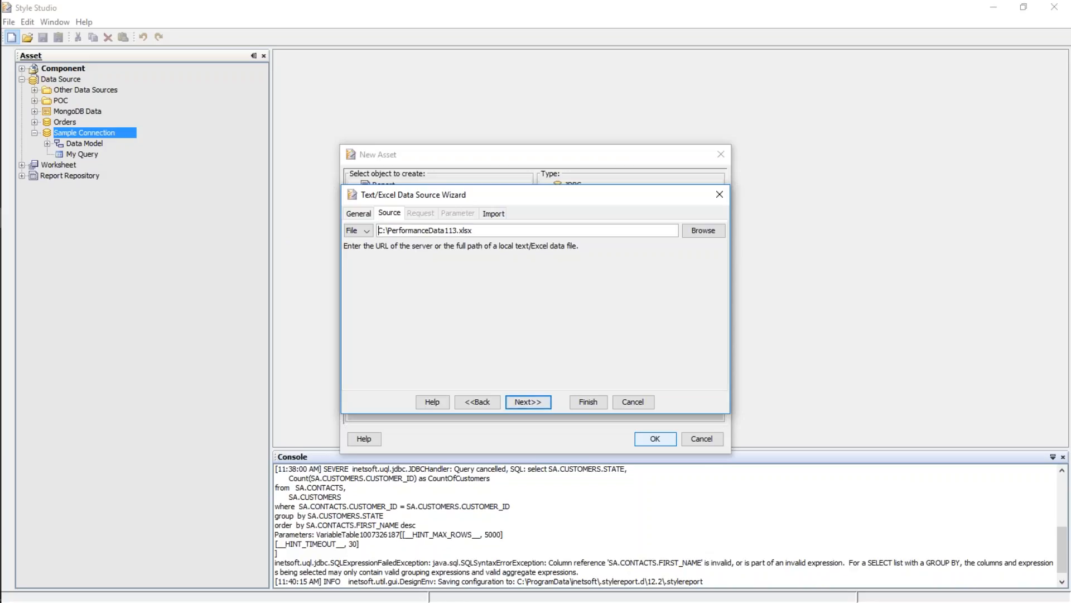
{"action": "left_click_drag", "start_coordinate": [384, 230], "coordinate": [488, 231]}
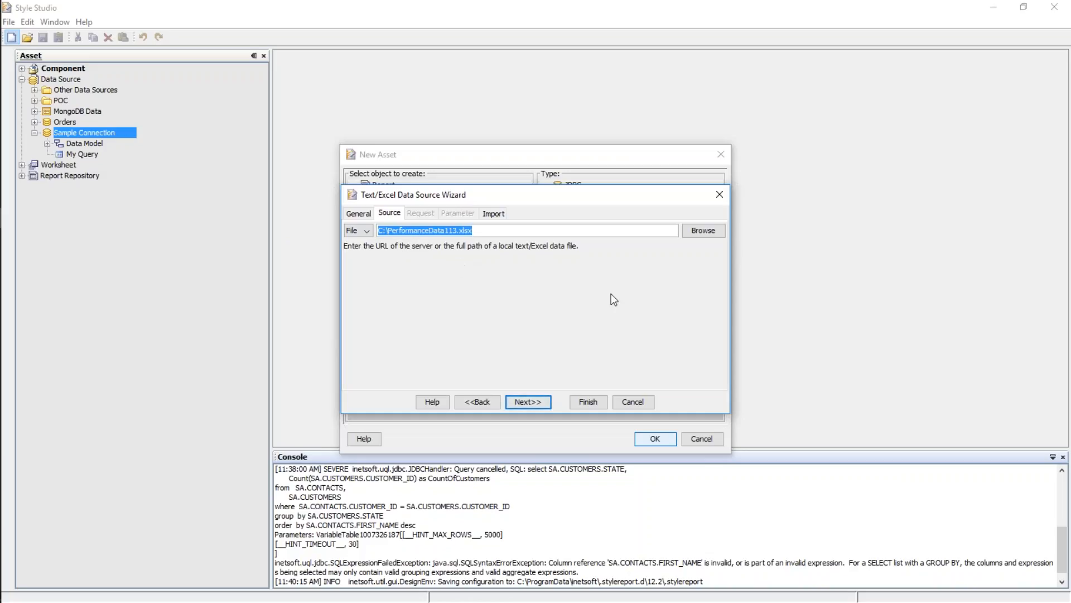
{"action": "left_click", "coordinate": [538, 401]}
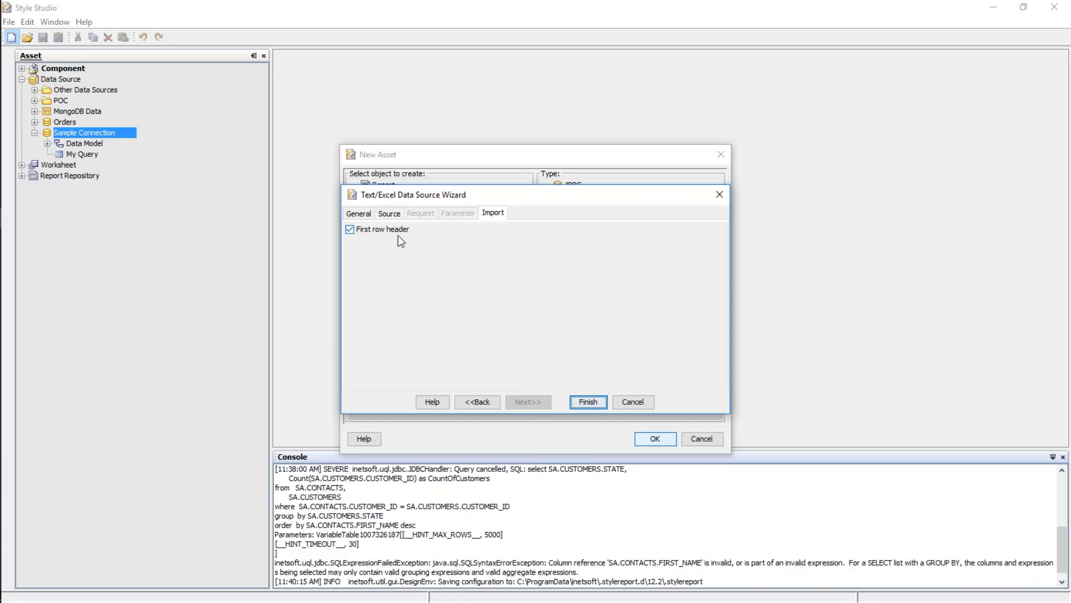
{"action": "left_click", "coordinate": [588, 402]}
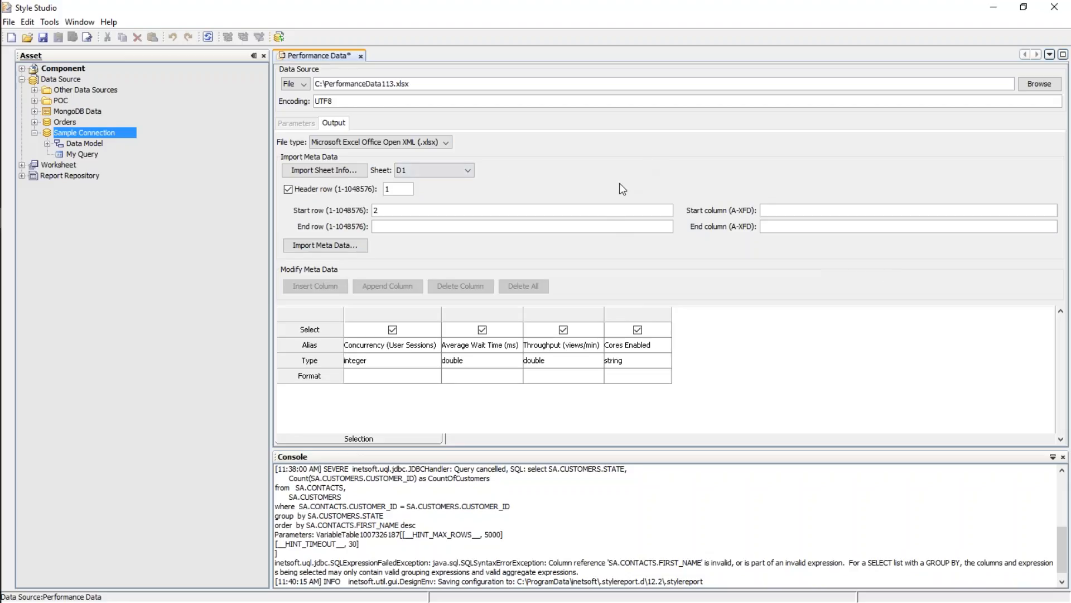
Review the file type and sheet choices of Performance Data, and test the data source connection
{"action": "left_click", "coordinate": [446, 144]}
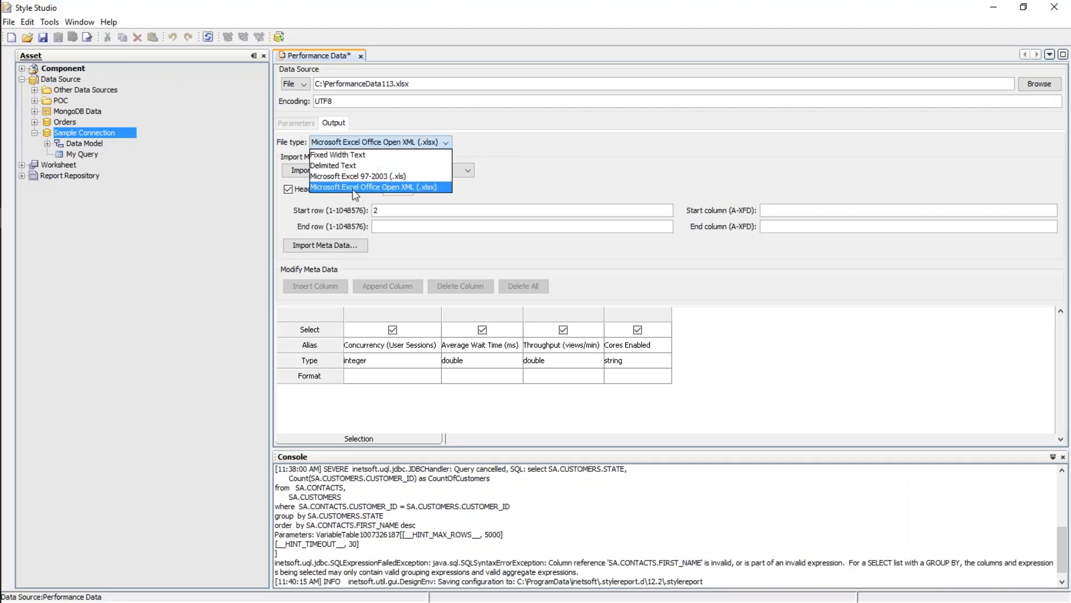
{"action": "left_click", "coordinate": [495, 138]}
{"action": "left_click", "coordinate": [427, 171]}
{"action": "left_click", "coordinate": [554, 141]}
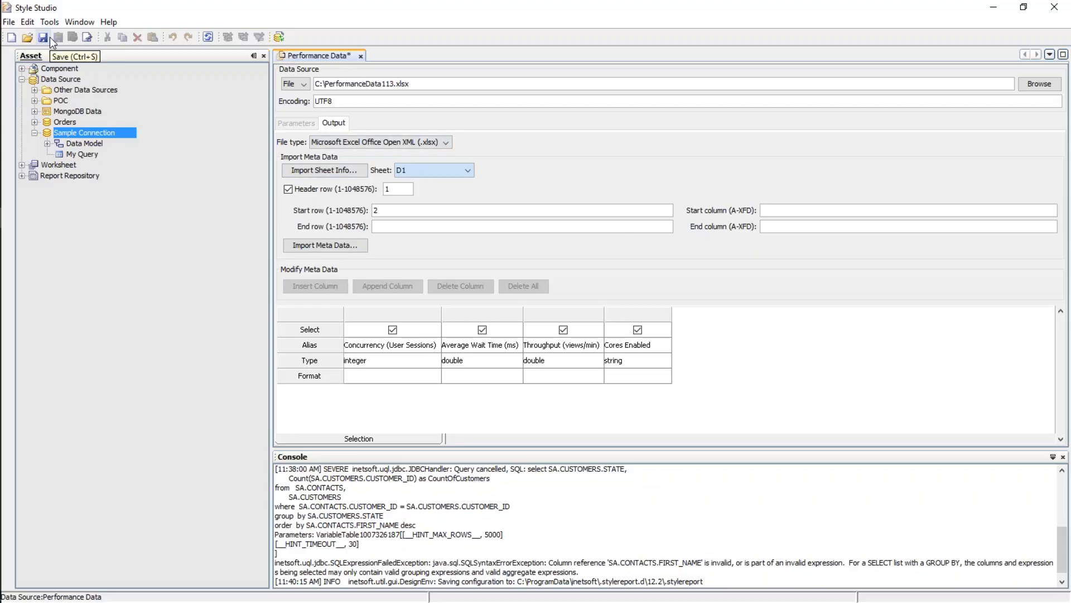
{"action": "left_click", "coordinate": [279, 39]}
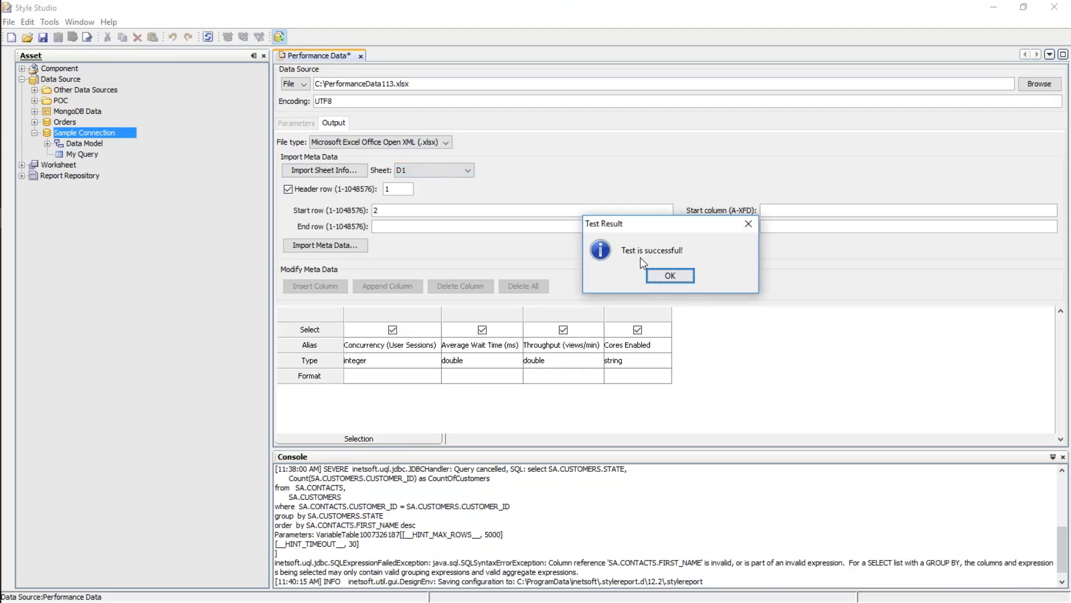
{"action": "left_click", "coordinate": [674, 275]}
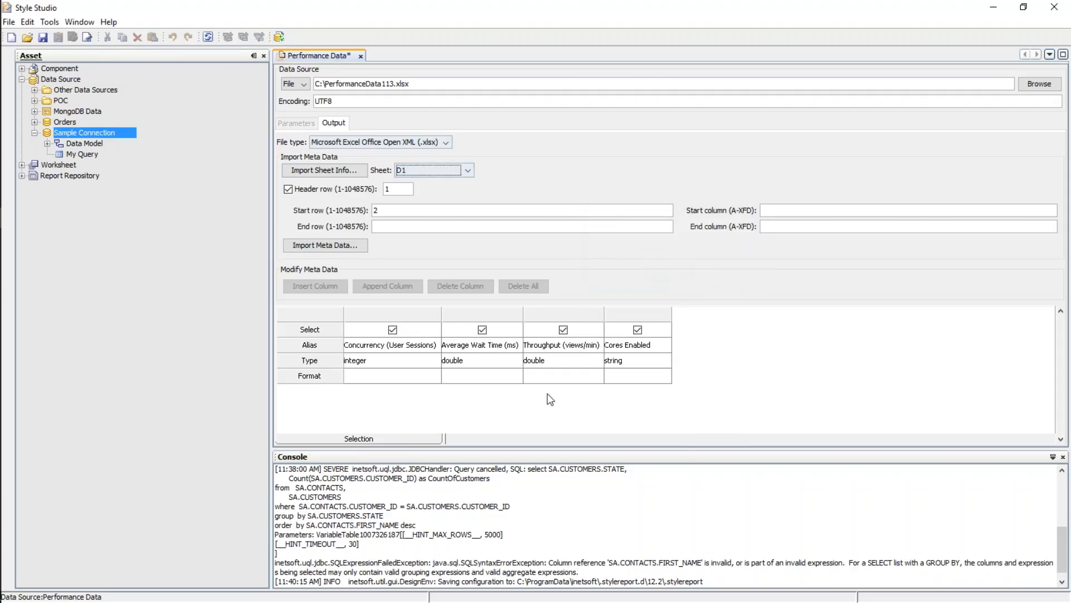
Save the Performance Data source and start a new query on it named My Excel Query
{"action": "left_click", "coordinate": [42, 37]}
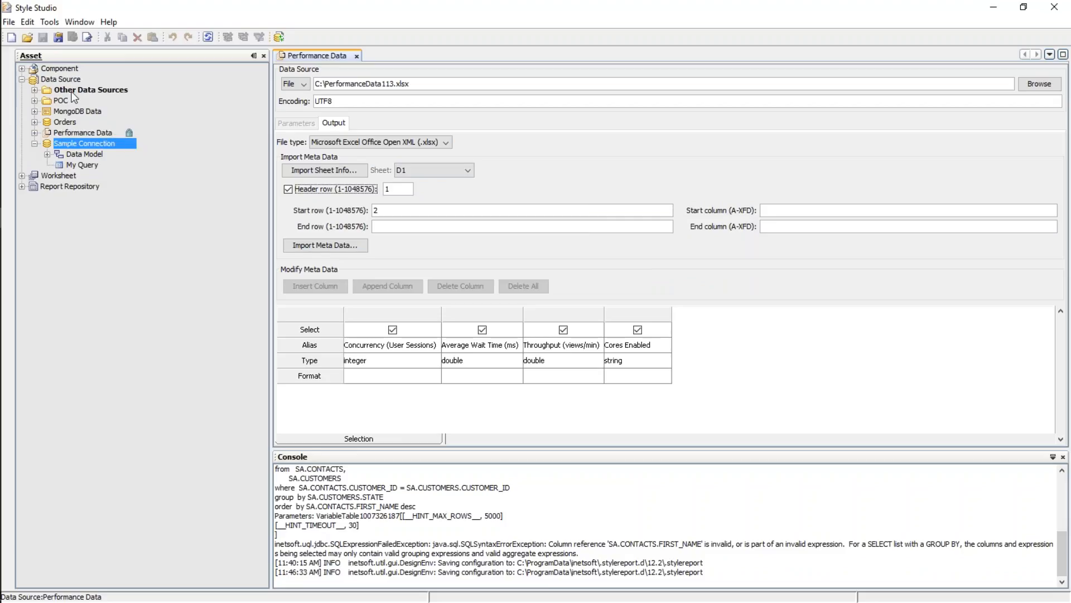
{"action": "left_click", "coordinate": [103, 134]}
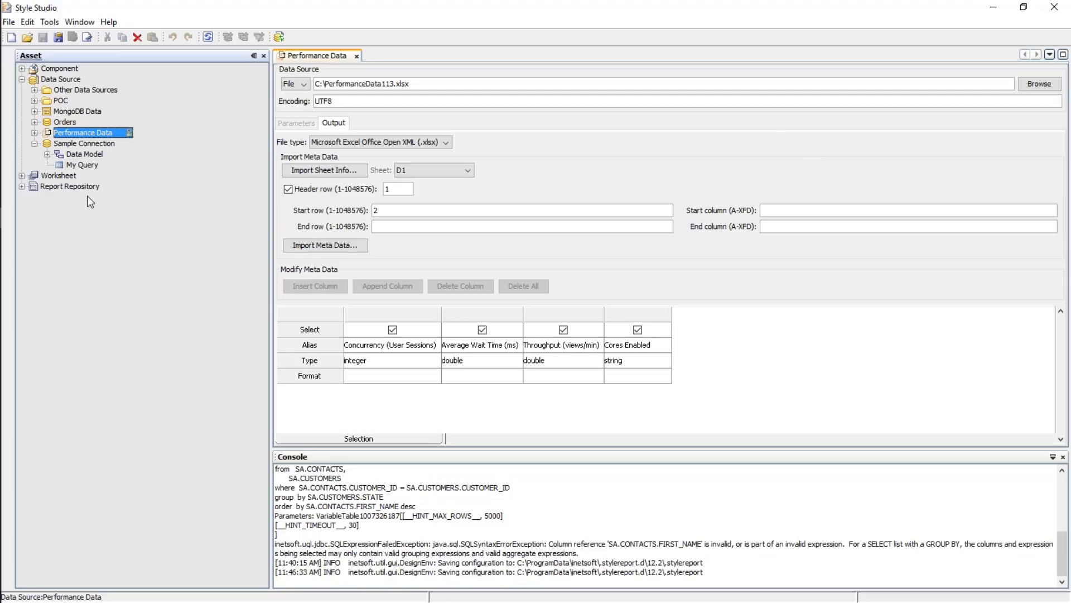
{"action": "right_click", "coordinate": [96, 133]}
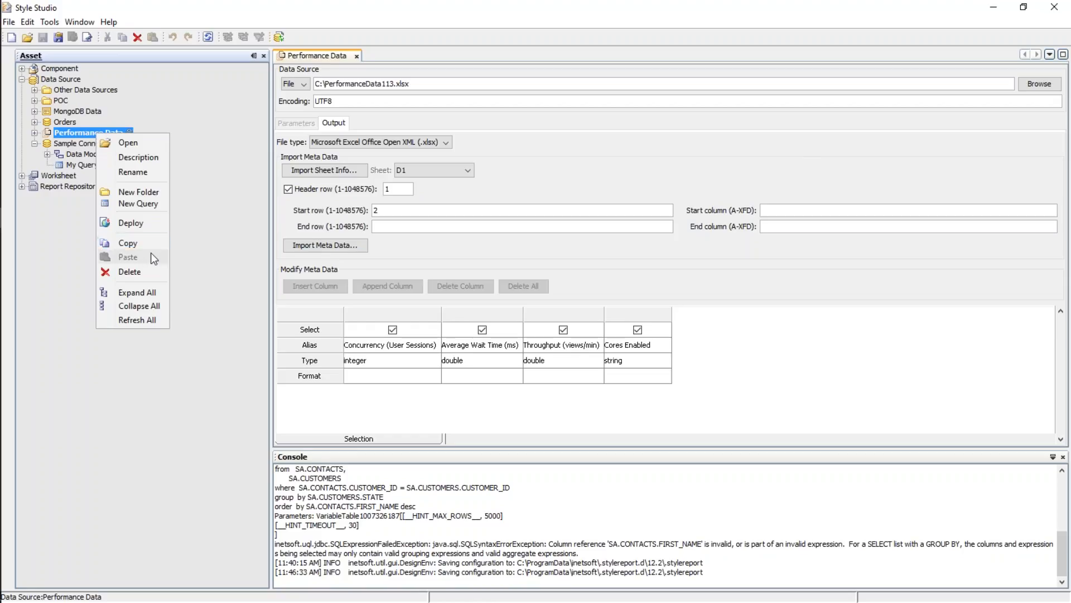
{"action": "left_click", "coordinate": [157, 202]}
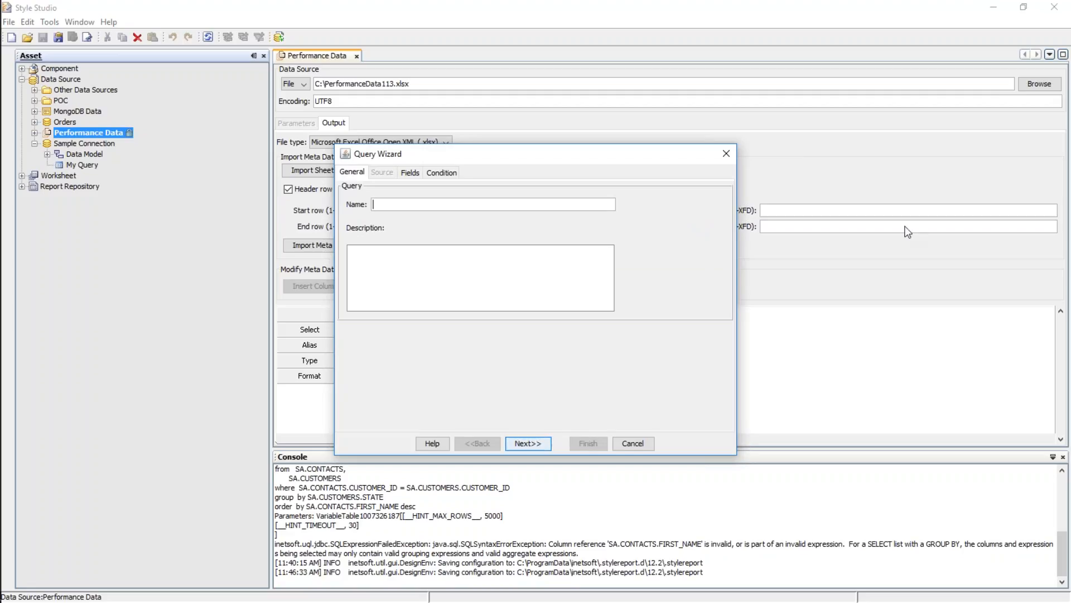
{"action": "type", "text": "My Query"}
{"action": "left_click", "coordinate": [411, 170]}
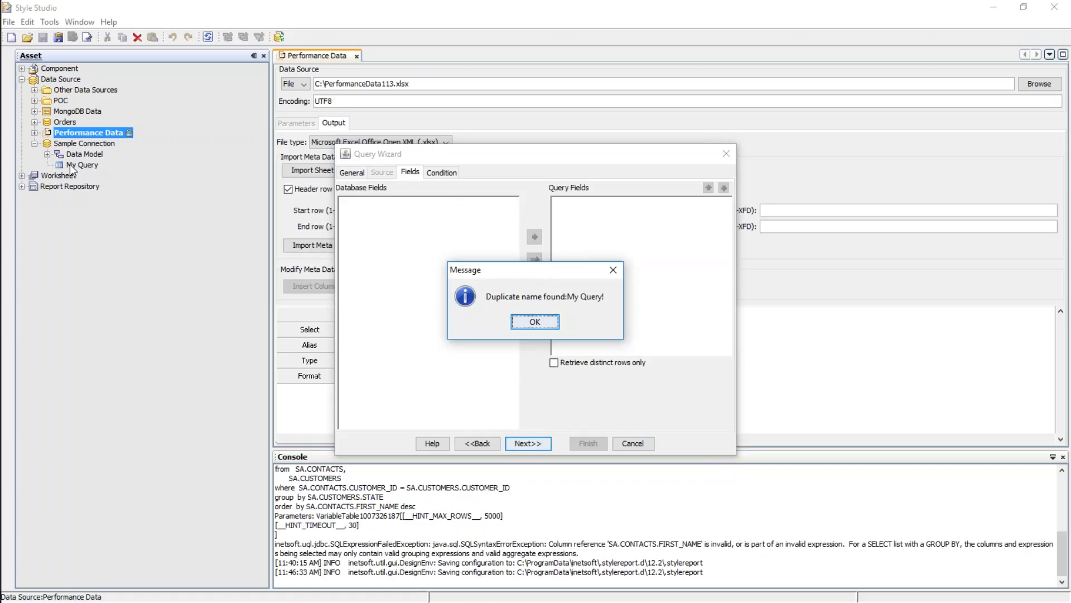
{"action": "left_click", "coordinate": [531, 323]}
{"action": "left_click", "coordinate": [384, 205]}
{"action": "type", "text": "Excel Query"}
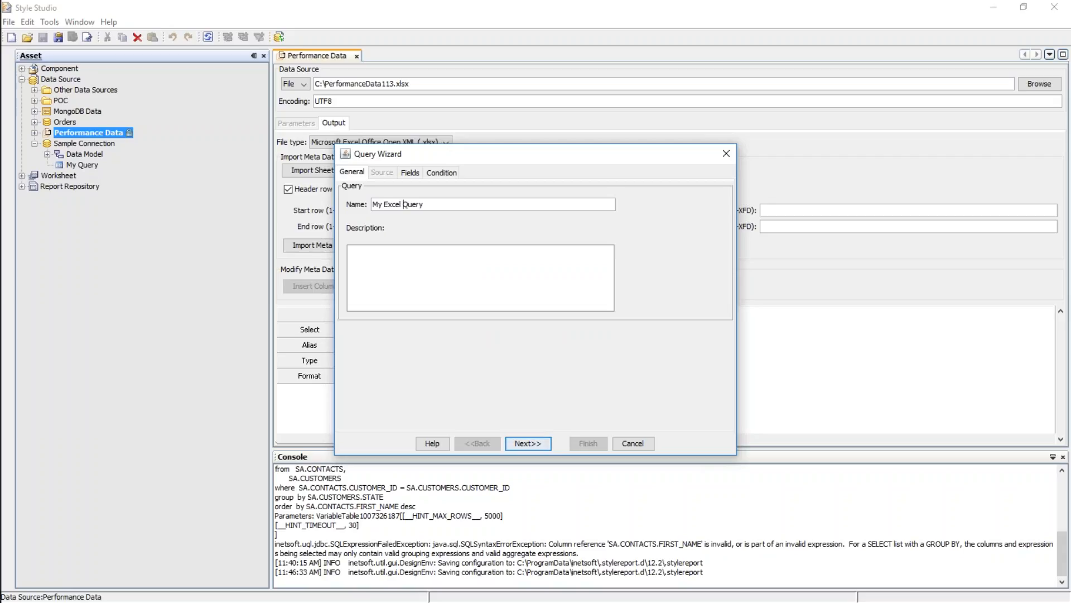
Include all database fields in My Excel Query, leave it without conditions, then finish and save the query
{"action": "left_click", "coordinate": [533, 448]}
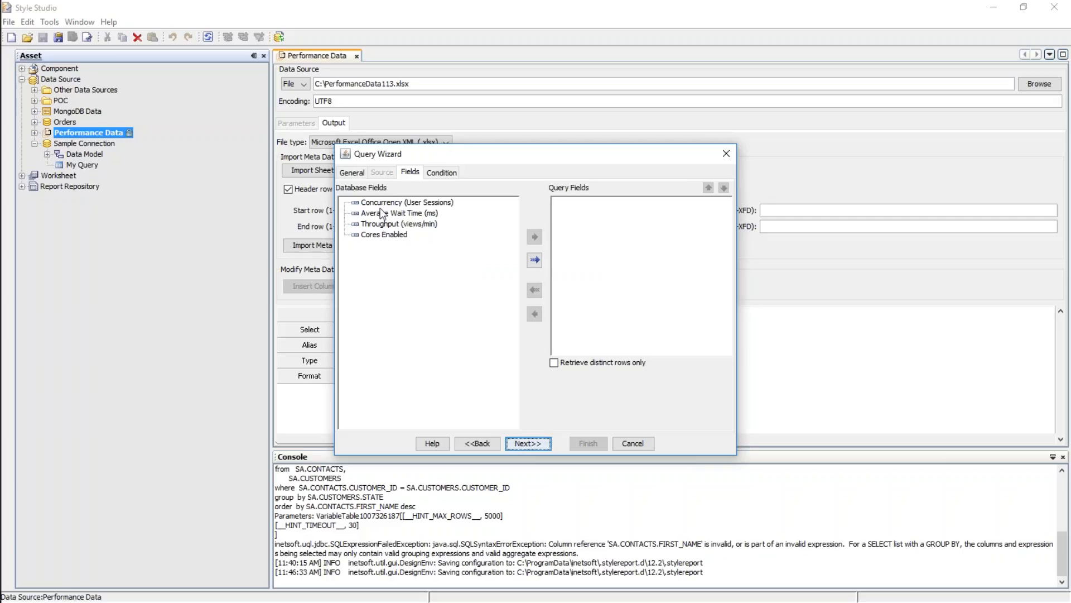
{"action": "left_click", "coordinate": [534, 259]}
{"action": "left_click", "coordinate": [444, 173]}
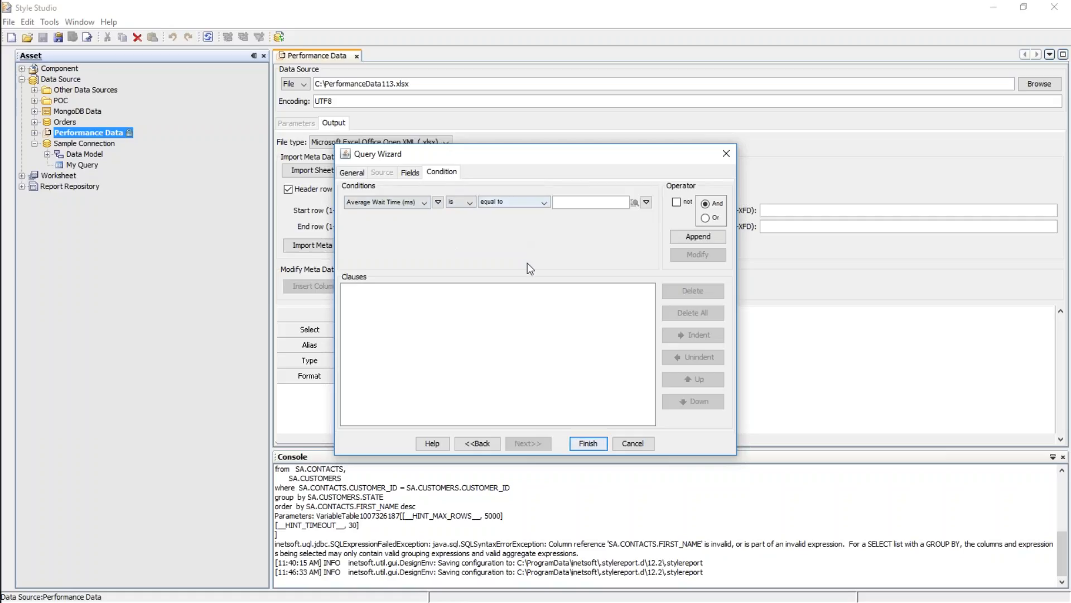
{"action": "left_click", "coordinate": [588, 443]}
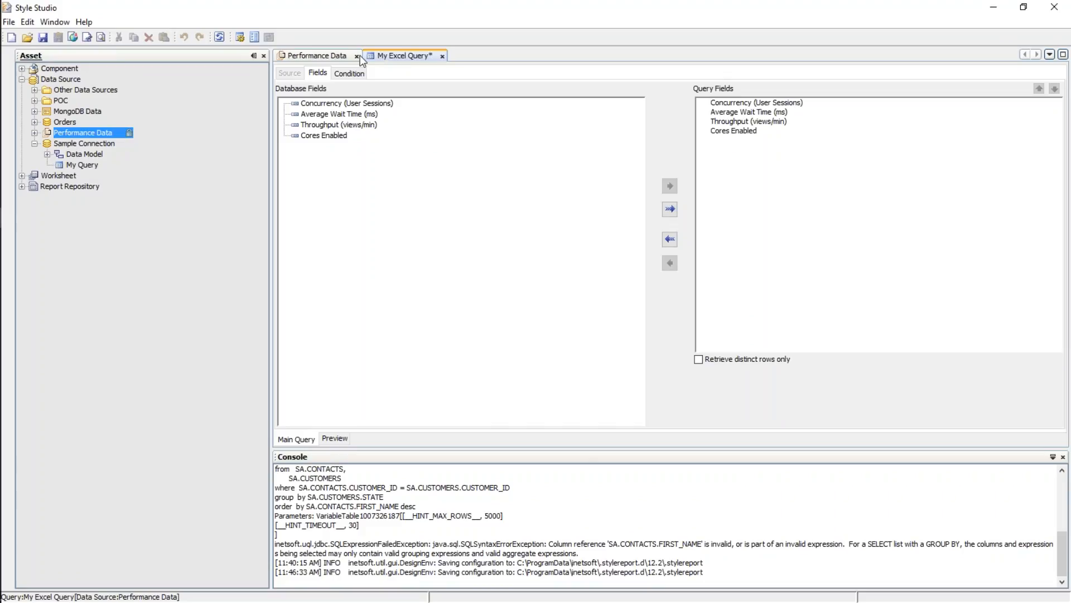
{"action": "left_click", "coordinate": [42, 36]}
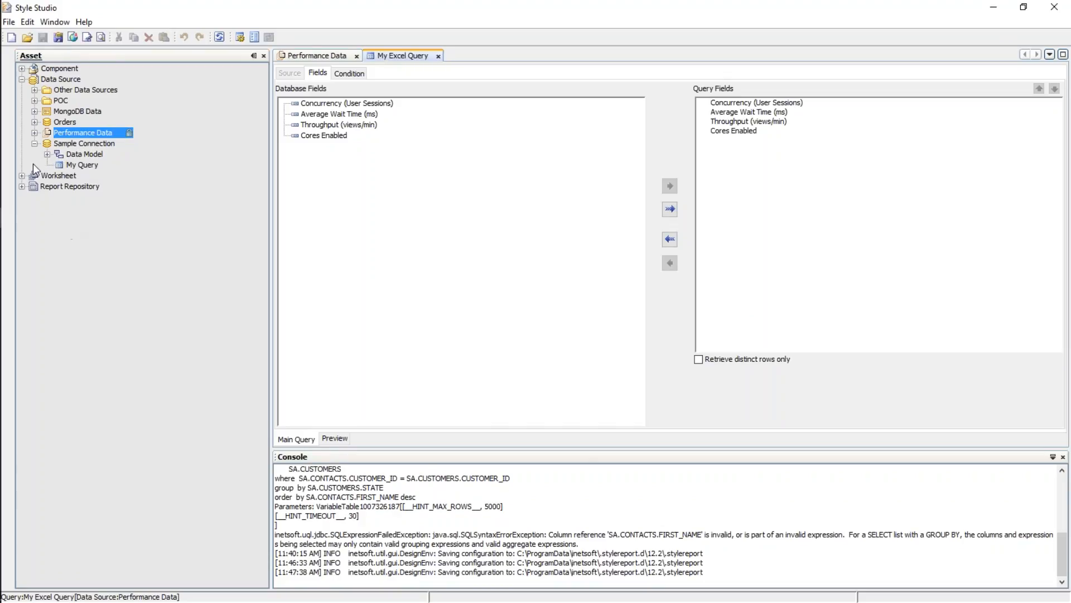
Review the fields, conditions and data preview of My Excel Query, and close it along with Performance Data
{"action": "left_click", "coordinate": [34, 133]}
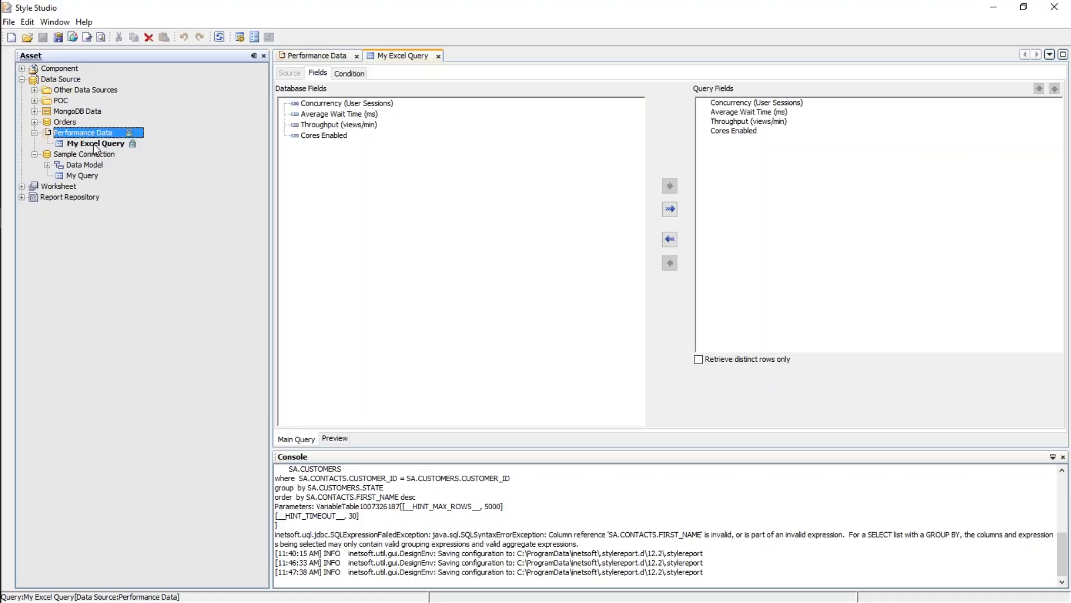
{"action": "left_click", "coordinate": [348, 73]}
{"action": "left_click", "coordinate": [320, 75]}
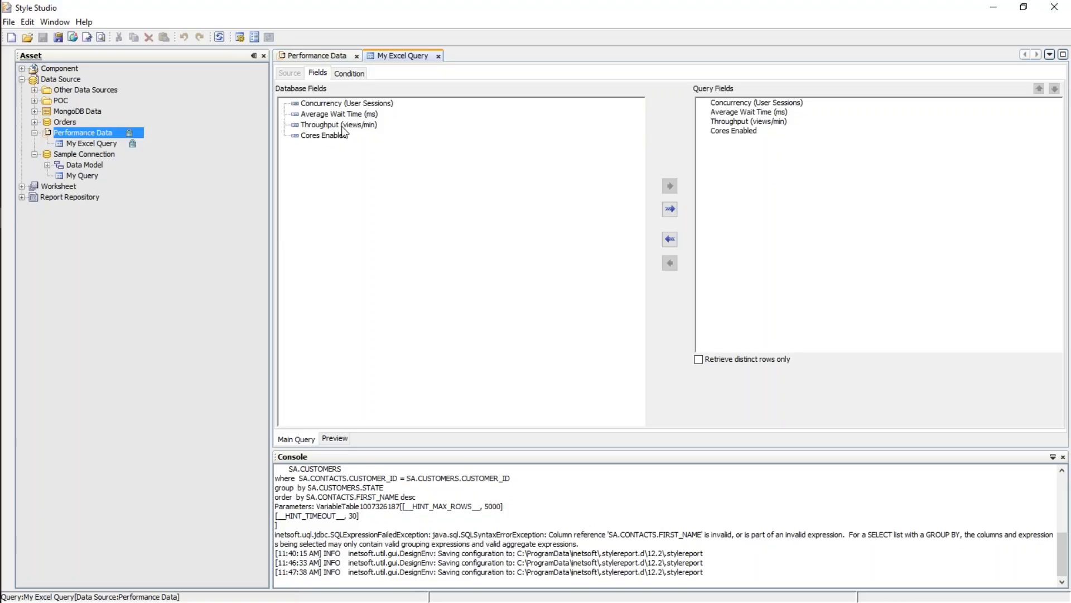
{"action": "left_click", "coordinate": [335, 438]}
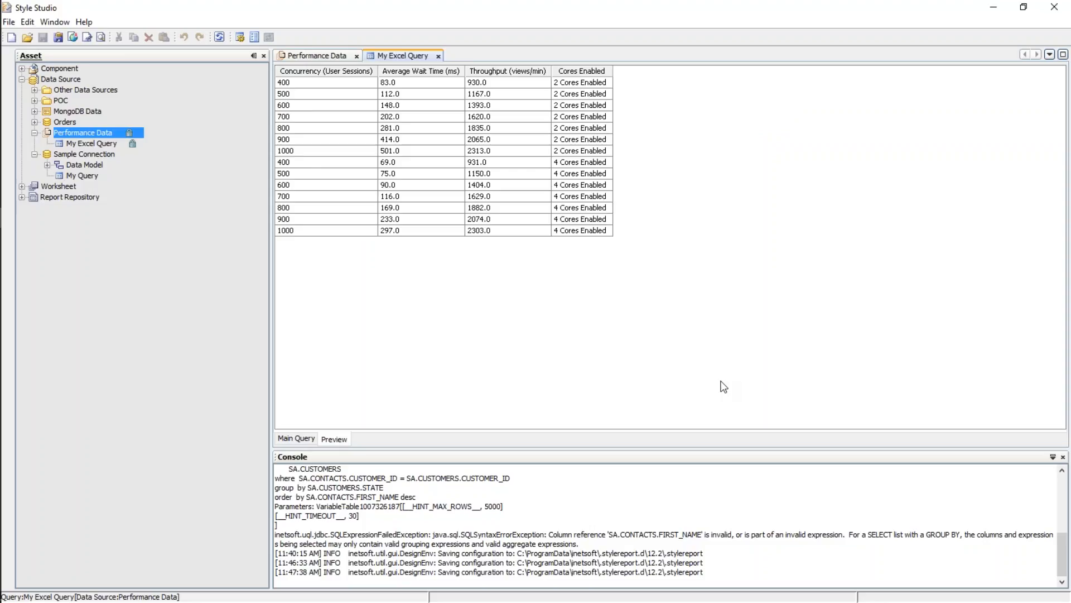
{"action": "left_click", "coordinate": [439, 56]}
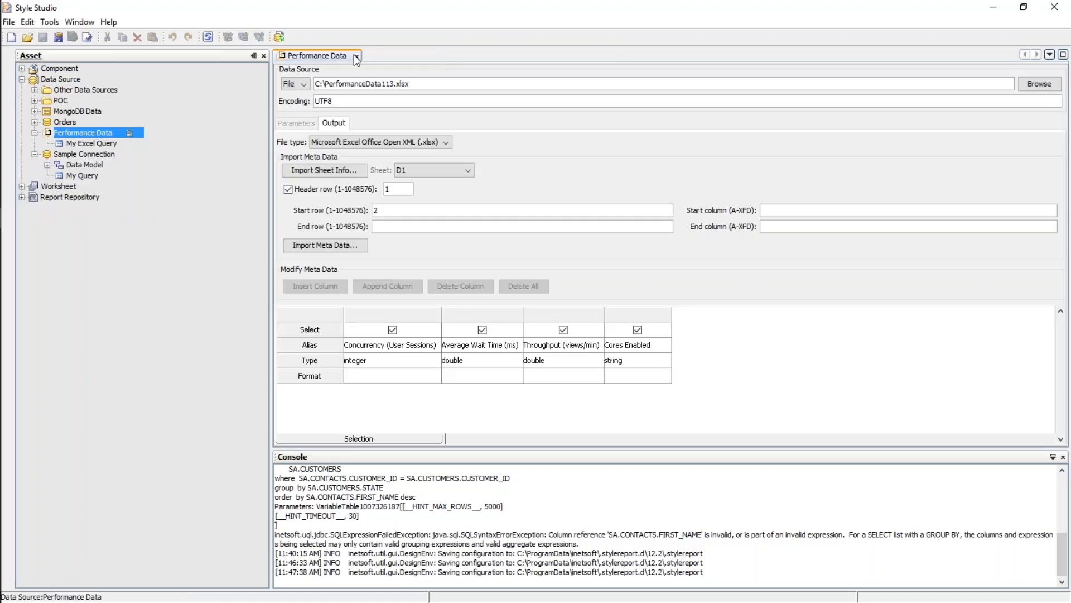
{"action": "left_click", "coordinate": [356, 57]}
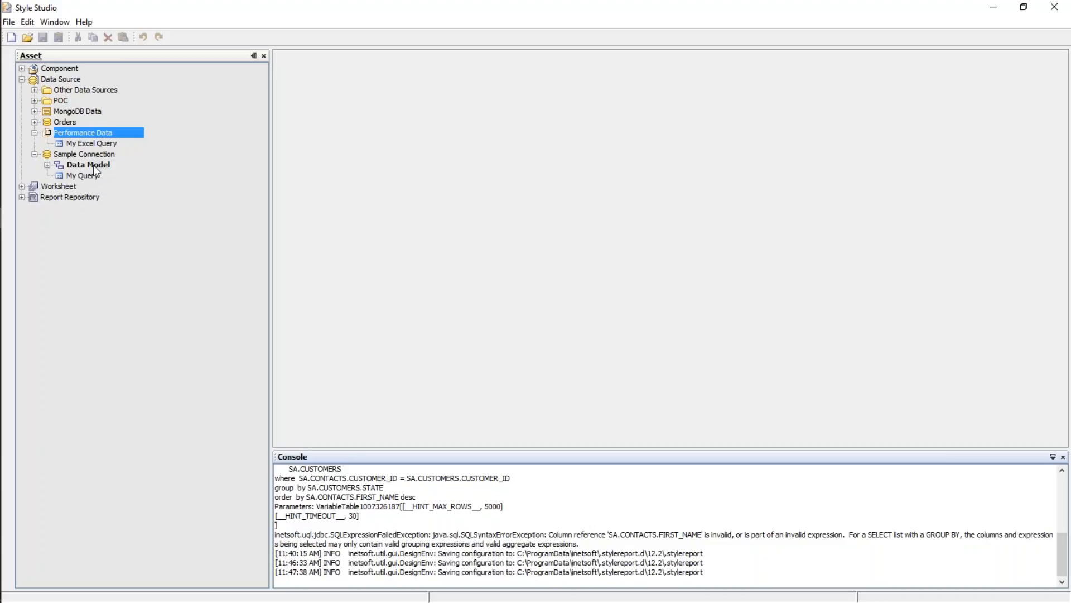
Add a physical view named Sample View to the Data Model of Sample Connection
{"action": "left_click", "coordinate": [48, 165]}
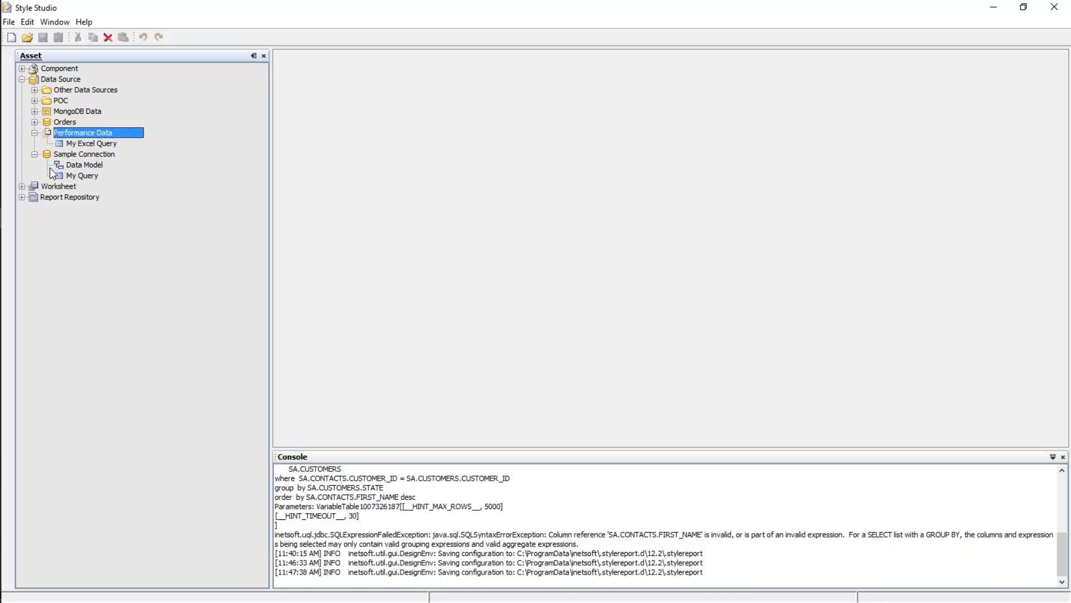
{"action": "right_click", "coordinate": [86, 166]}
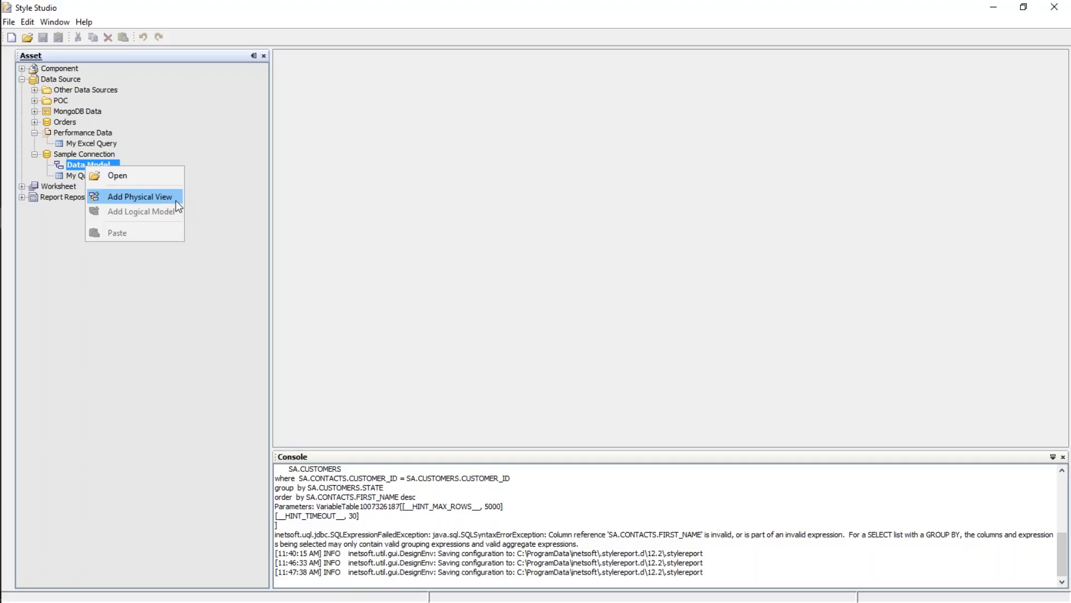
{"action": "left_click", "coordinate": [138, 197]}
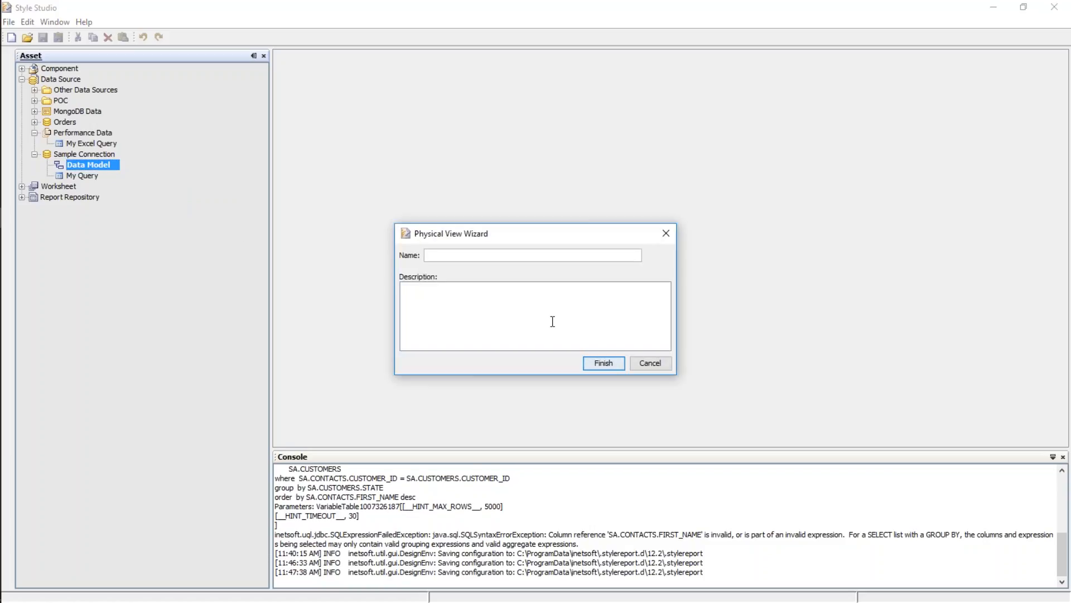
{"action": "type", "text": "Sample View"}
{"action": "key", "text": "Return"}
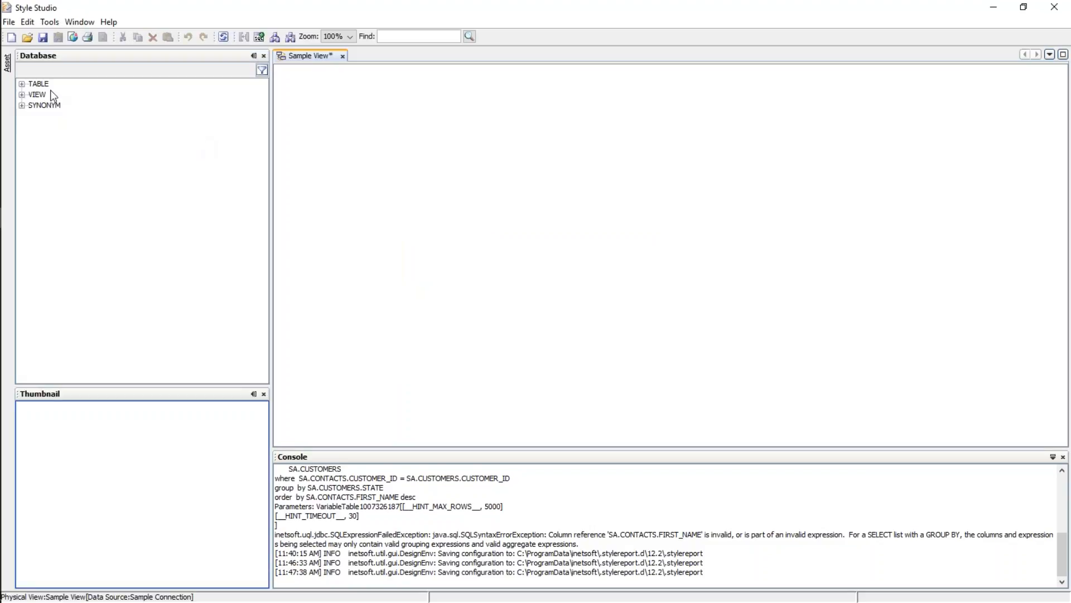
Place all the SA tables, from CATEGORIES through SUPPLIERS, into Sample View
{"action": "left_click", "coordinate": [22, 84]}
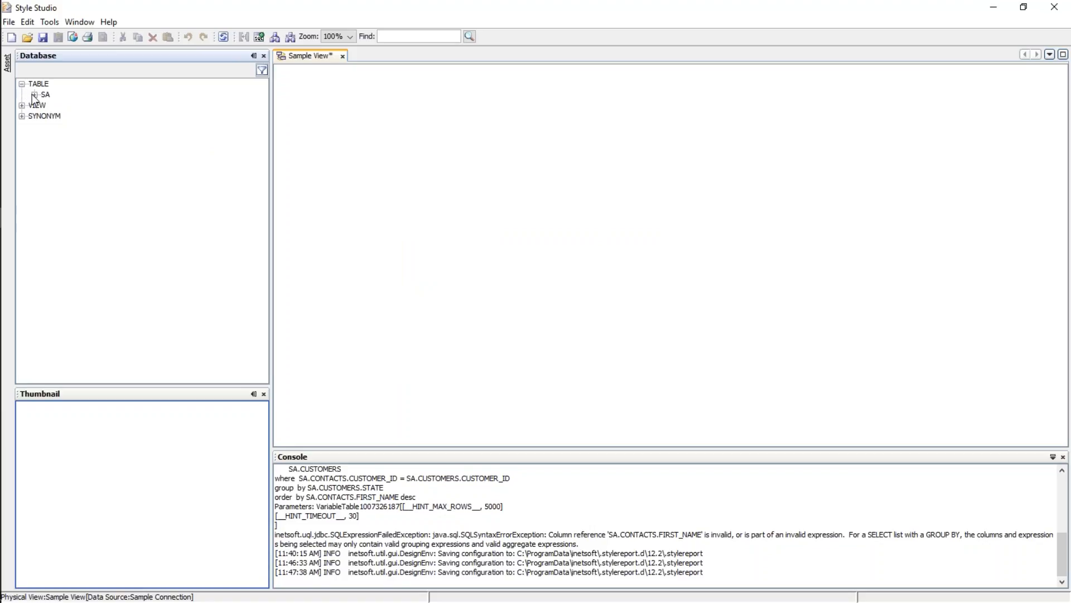
{"action": "left_click", "coordinate": [35, 94]}
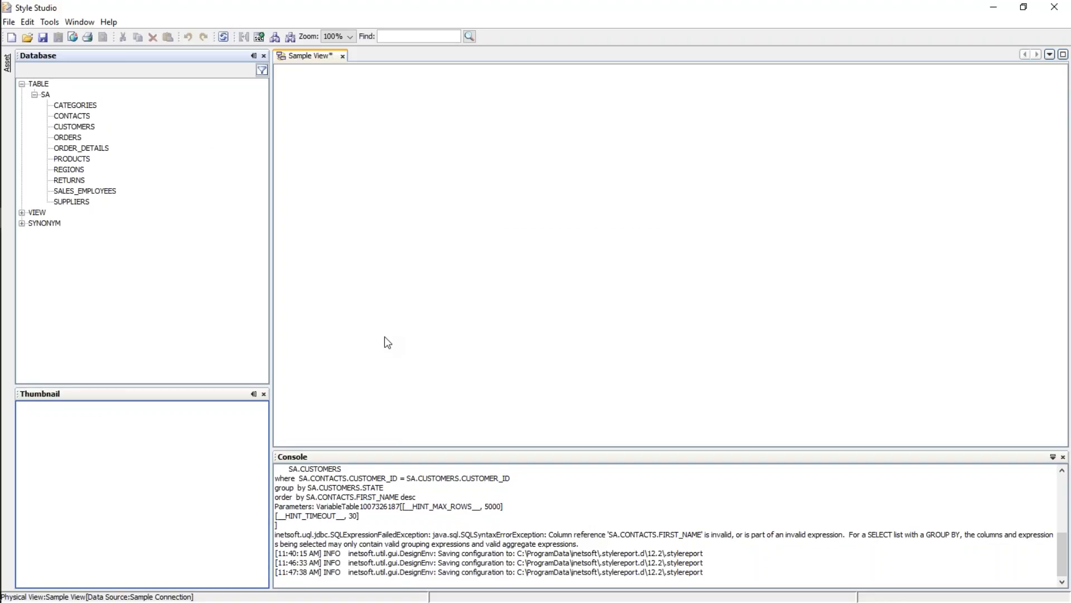
{"action": "left_click", "coordinate": [75, 106]}
{"action": "left_click", "coordinate": [74, 201], "text": "shift"}
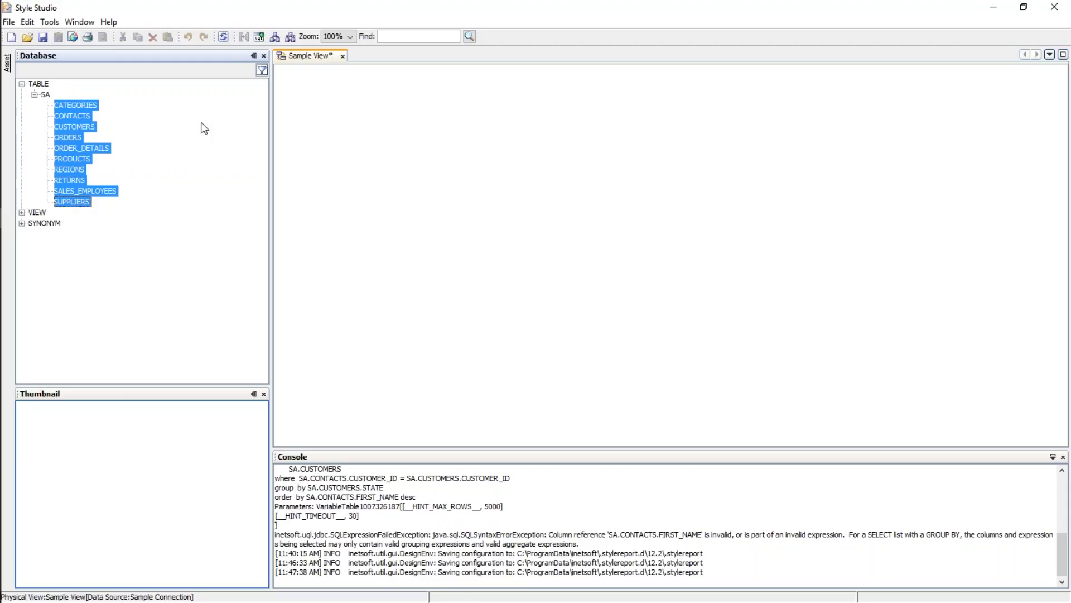
{"action": "left_click_drag", "start_coordinate": [84, 148], "coordinate": [408, 156]}
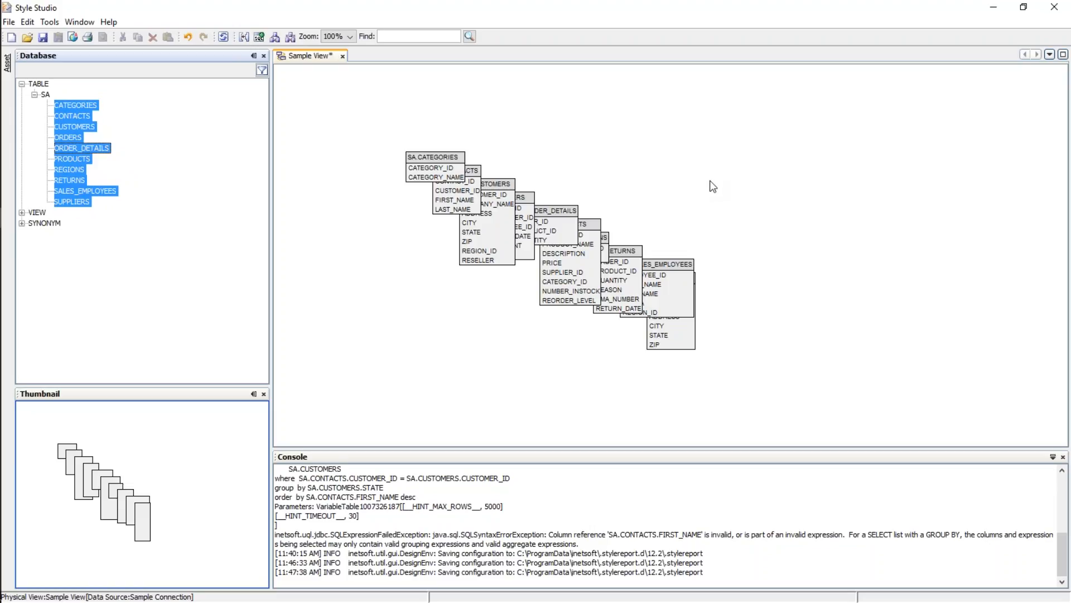
Spread the CATEGORIES, CONTACTS, ORDERS, ORDER_DETAILS and PRODUCTS tables apart across the Sample View diagram
{"action": "left_click_drag", "start_coordinate": [434, 159], "coordinate": [354, 165]}
{"action": "left_click_drag", "start_coordinate": [444, 178], "coordinate": [397, 289]}
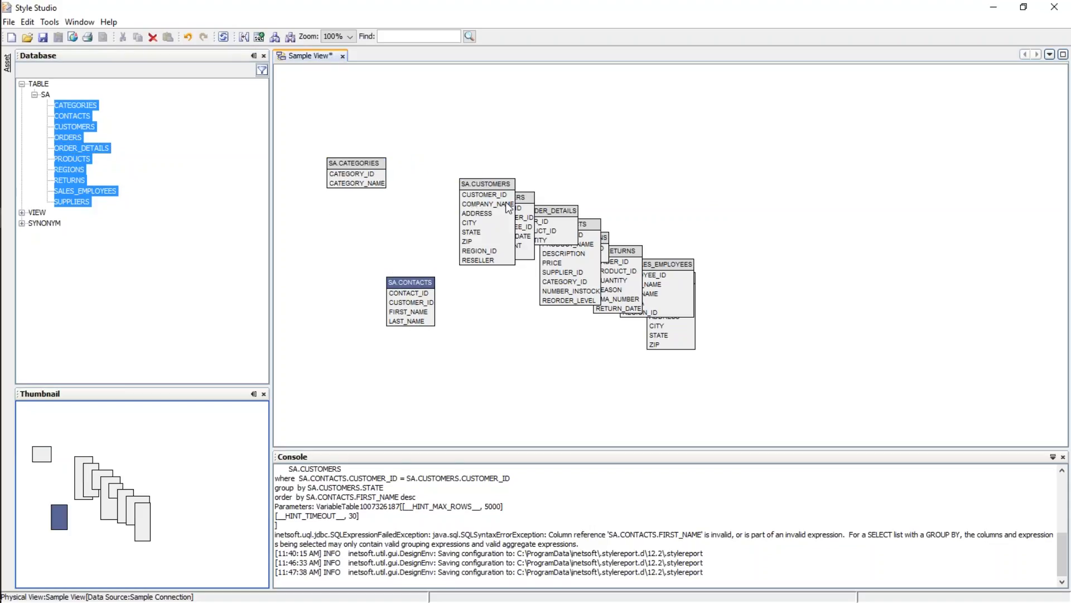
{"action": "left_click", "coordinate": [357, 166]}
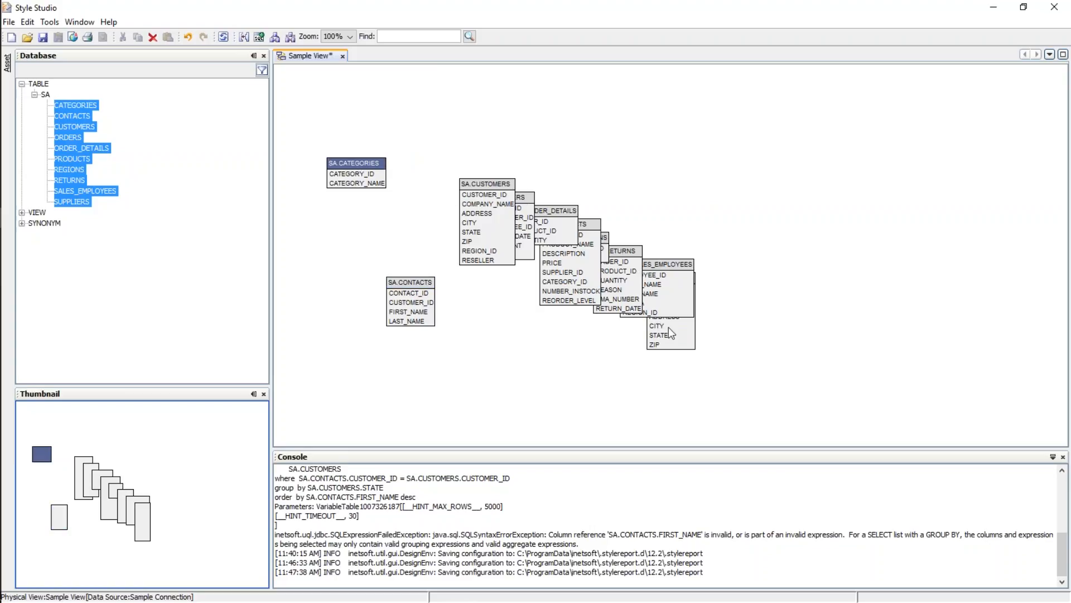
{"action": "left_click", "coordinate": [523, 219]}
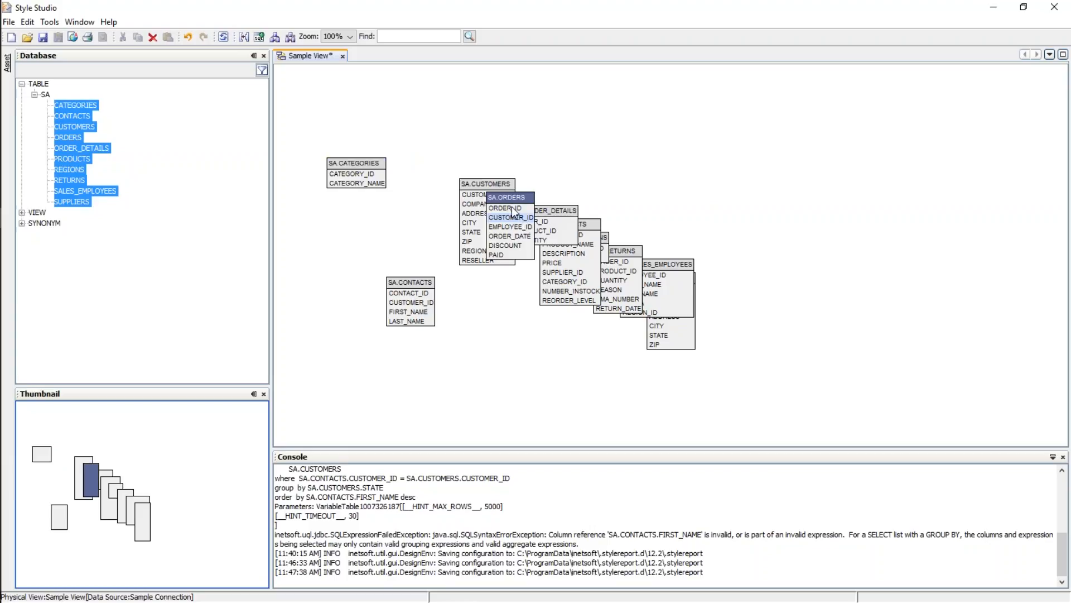
{"action": "left_click_drag", "start_coordinate": [509, 206], "coordinate": [610, 151]}
{"action": "left_click_drag", "start_coordinate": [534, 213], "coordinate": [535, 134]}
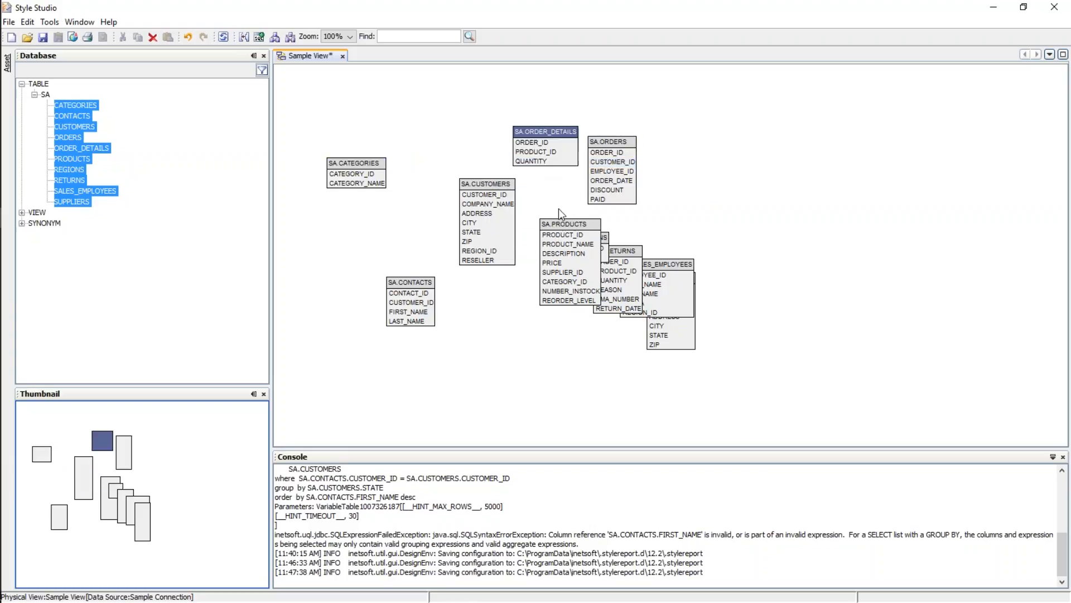
{"action": "left_click_drag", "start_coordinate": [567, 227], "coordinate": [454, 87]}
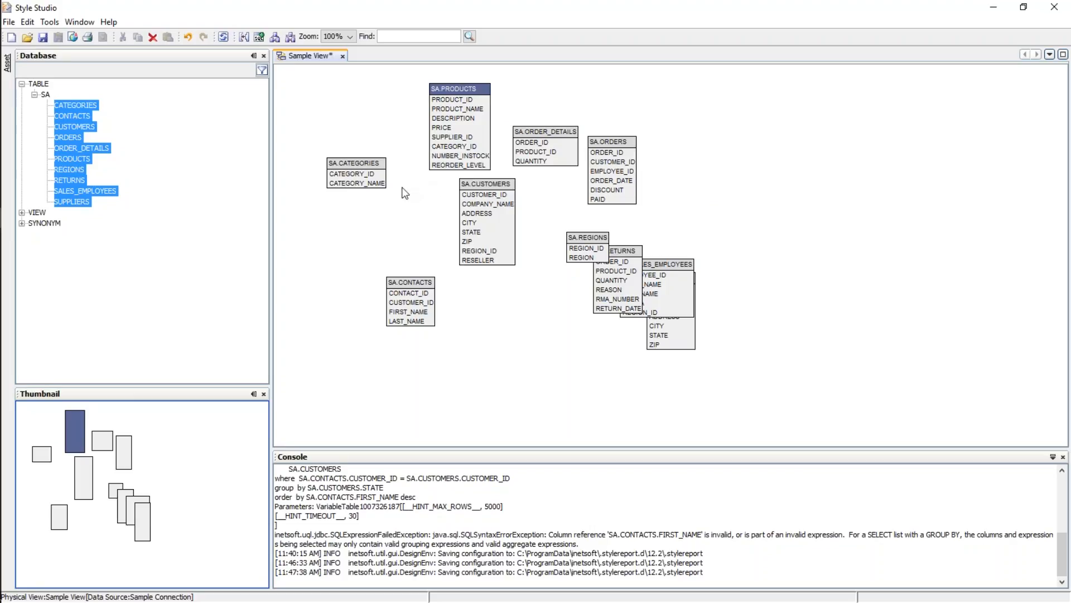
Join CATEGORIES to PRODUCTS on CATEGORY_ID and review the join properties, keeping the Equal join type
{"action": "left_click", "coordinate": [379, 182]}
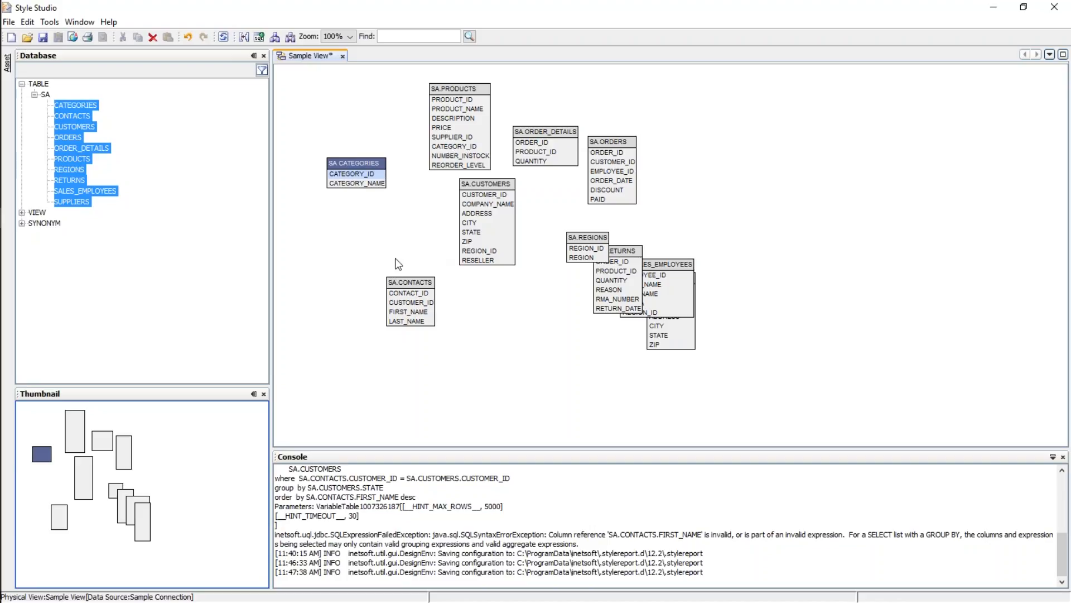
{"action": "left_click_drag", "start_coordinate": [365, 178], "coordinate": [447, 148]}
{"action": "left_click", "coordinate": [409, 161]}
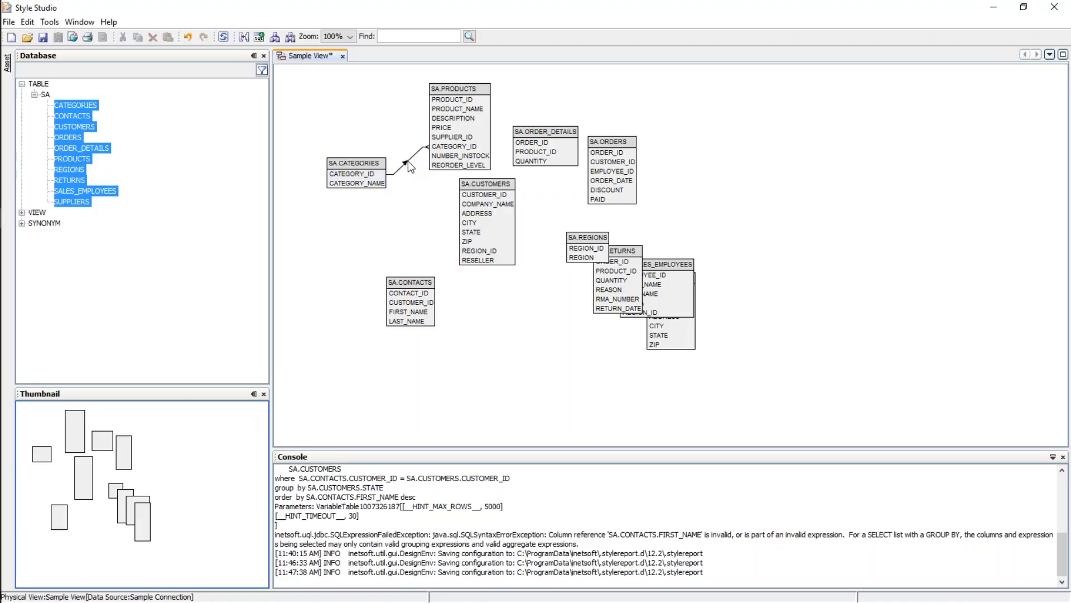
{"action": "right_click", "coordinate": [408, 160]}
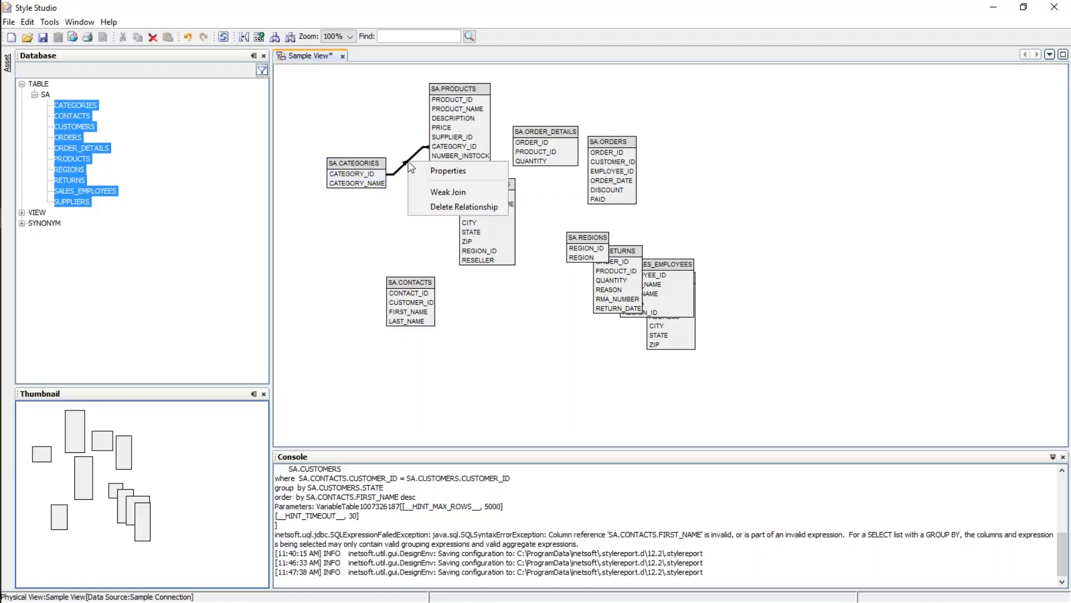
{"action": "left_click", "coordinate": [458, 168]}
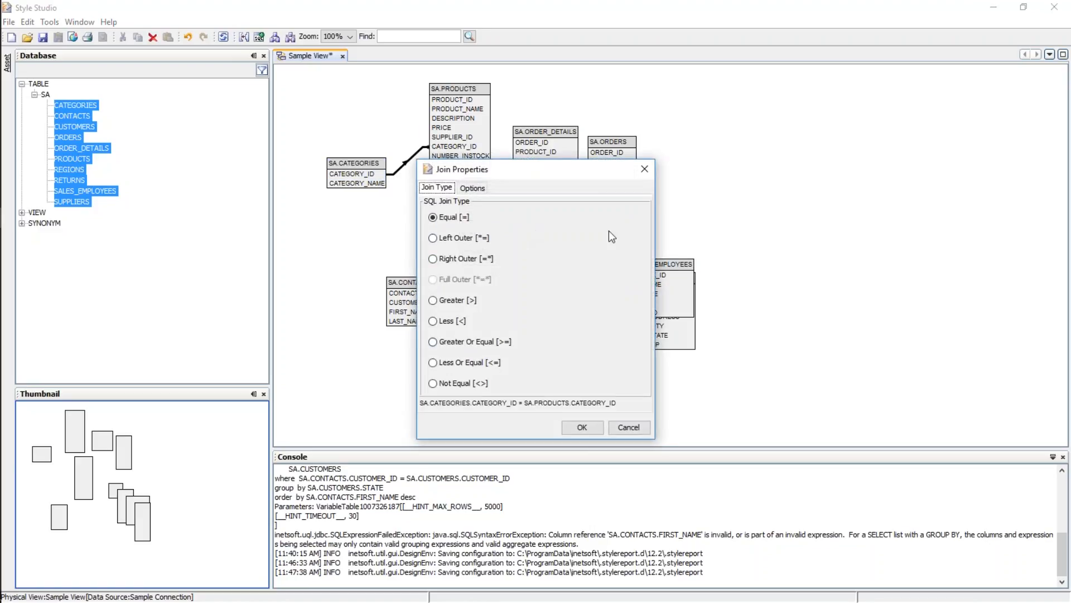
{"action": "left_click", "coordinate": [645, 172]}
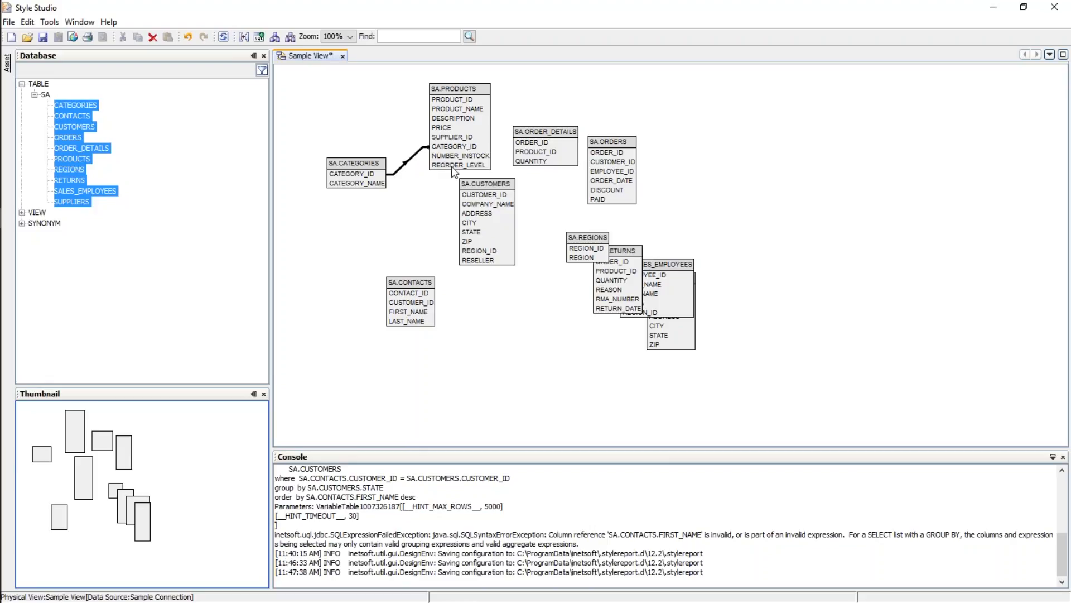
Generate the remaining Sample View joins automatically by key relation, using all available columns
{"action": "left_click", "coordinate": [243, 36]}
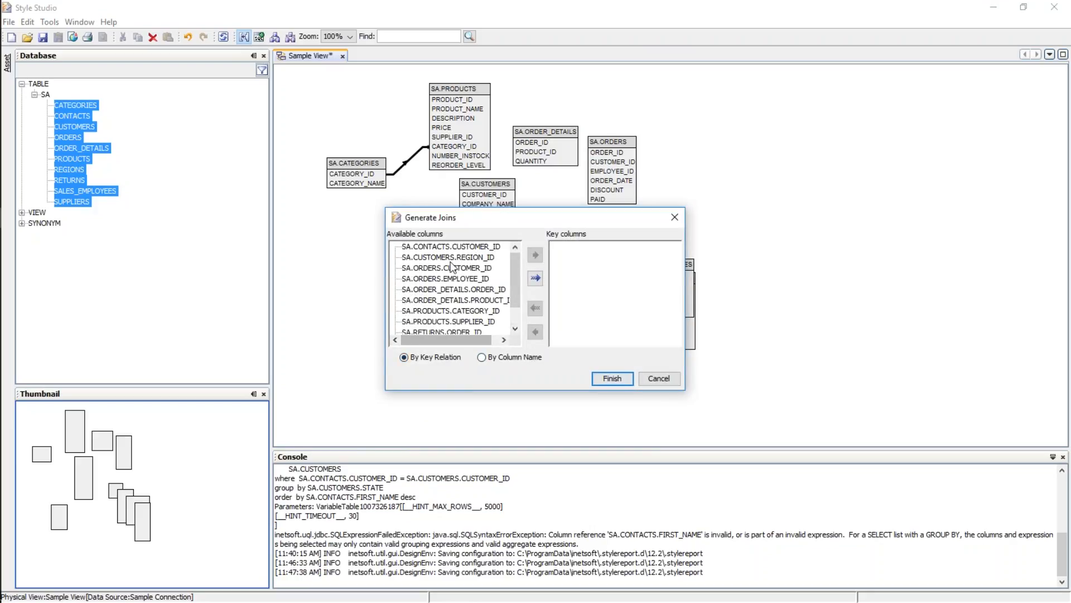
{"action": "left_click", "coordinate": [535, 278]}
{"action": "left_click", "coordinate": [620, 378]}
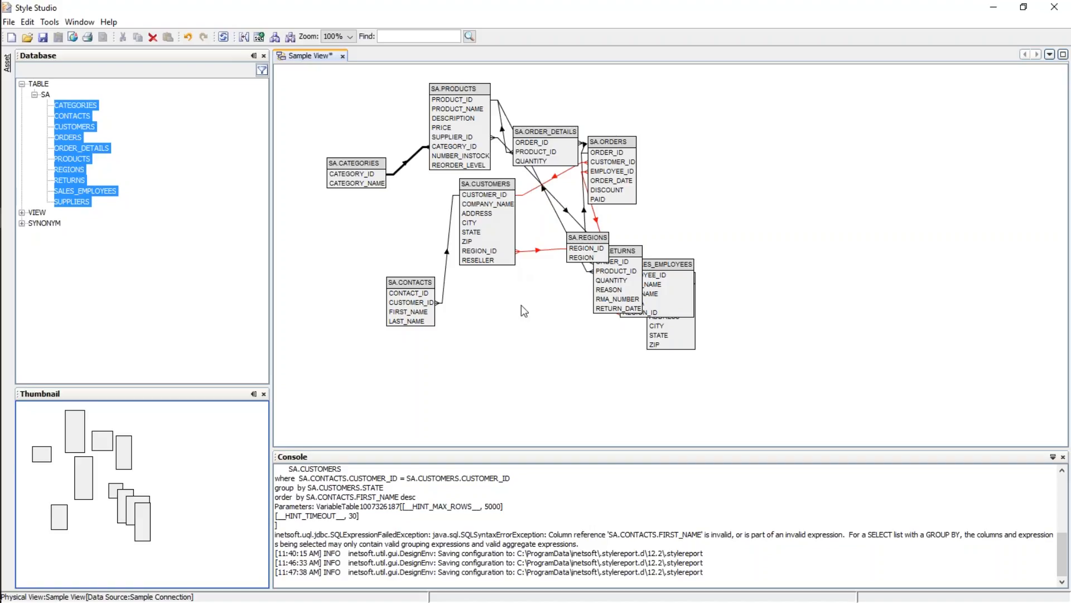
Arrange the Sample View tables with automatic layout and place the ORDERS table lower, beside CUSTOMERS
{"action": "left_click", "coordinate": [275, 38]}
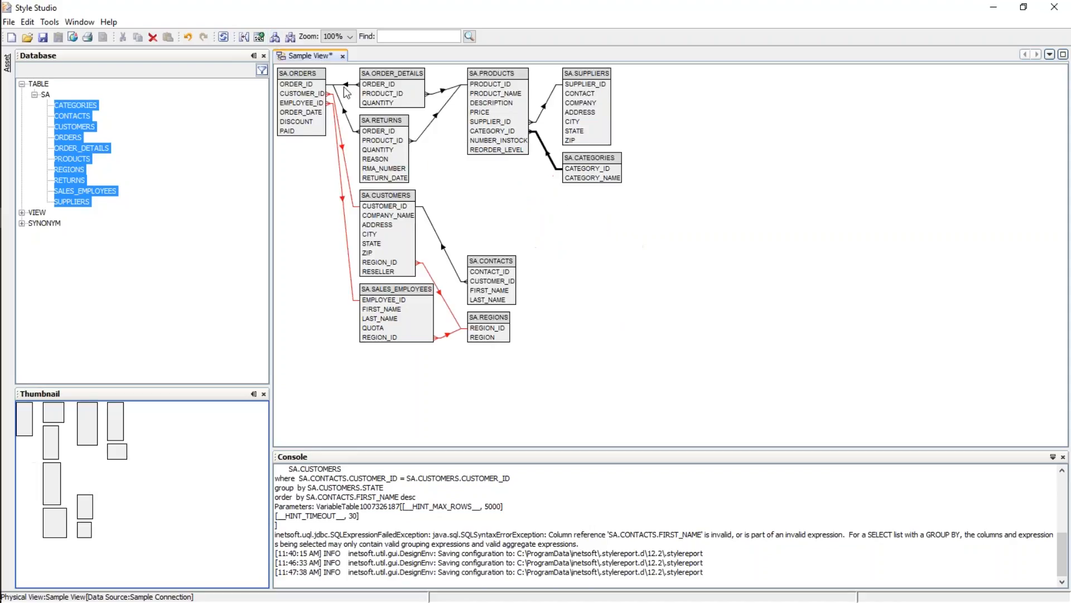
{"action": "left_click", "coordinate": [304, 75]}
{"action": "left_click_drag", "start_coordinate": [303, 72], "coordinate": [303, 181]}
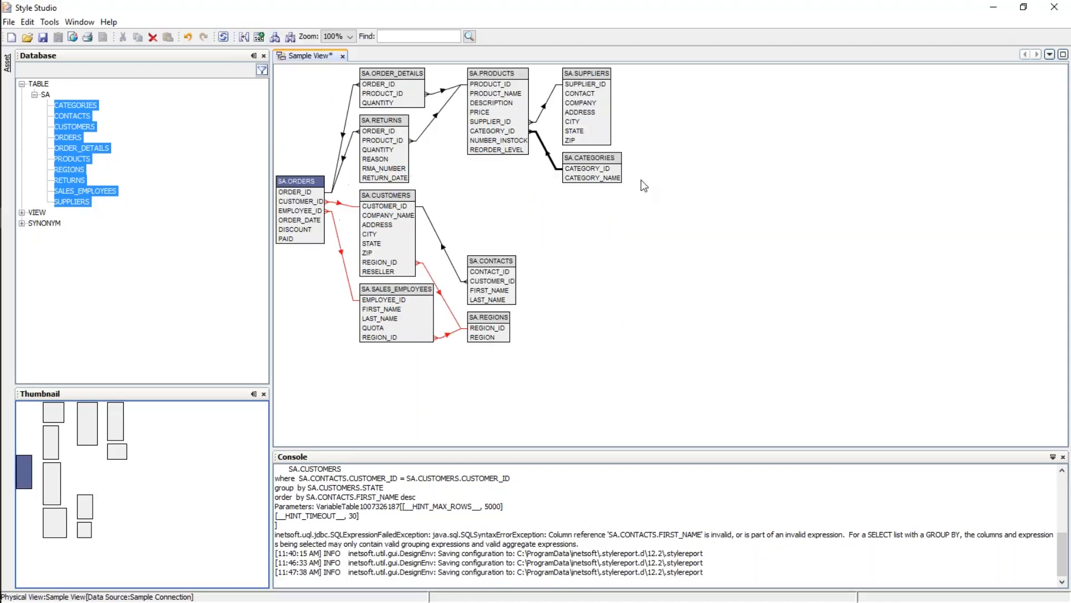
{"action": "left_click", "coordinate": [778, 289]}
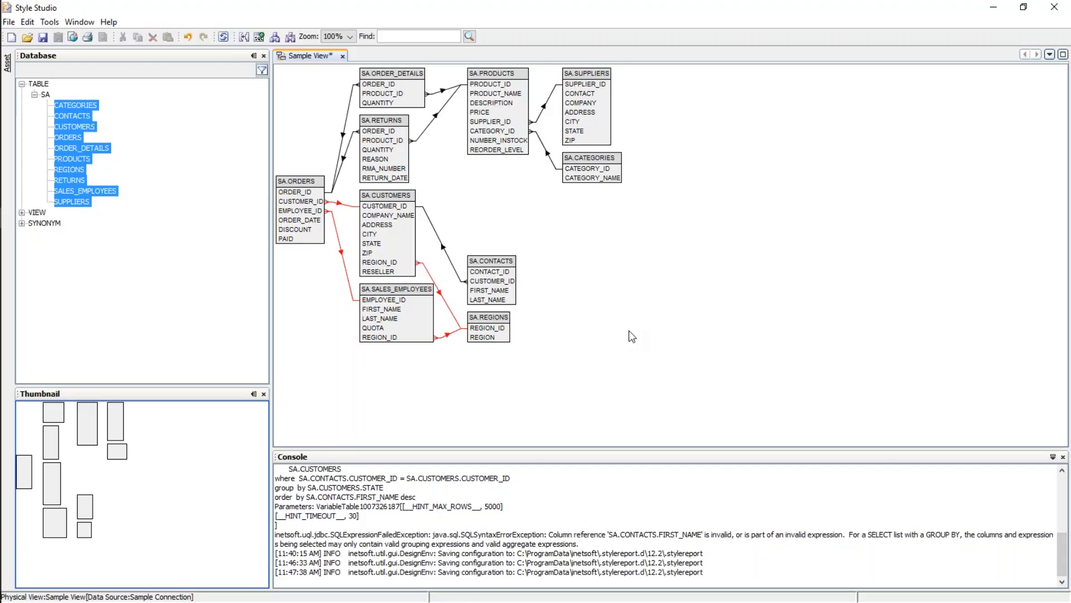
Reposition the CONTACTS, SALES_EMPLOYEES, REGIONS and CUSTOMERS tables so their join lines are clearly separated
{"action": "left_click", "coordinate": [491, 265]}
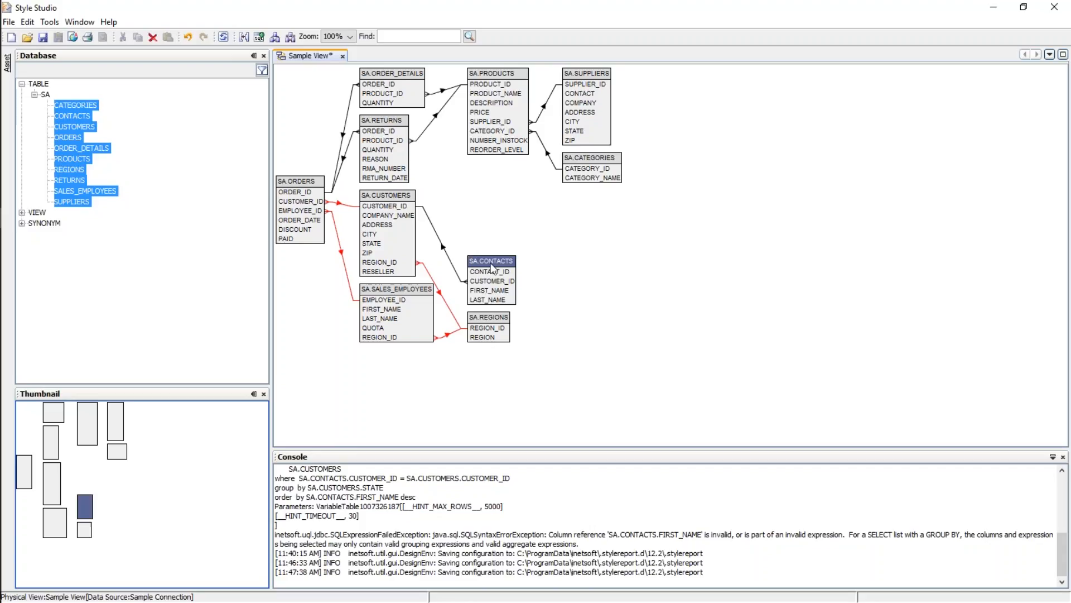
{"action": "left_click_drag", "start_coordinate": [490, 266], "coordinate": [514, 191]}
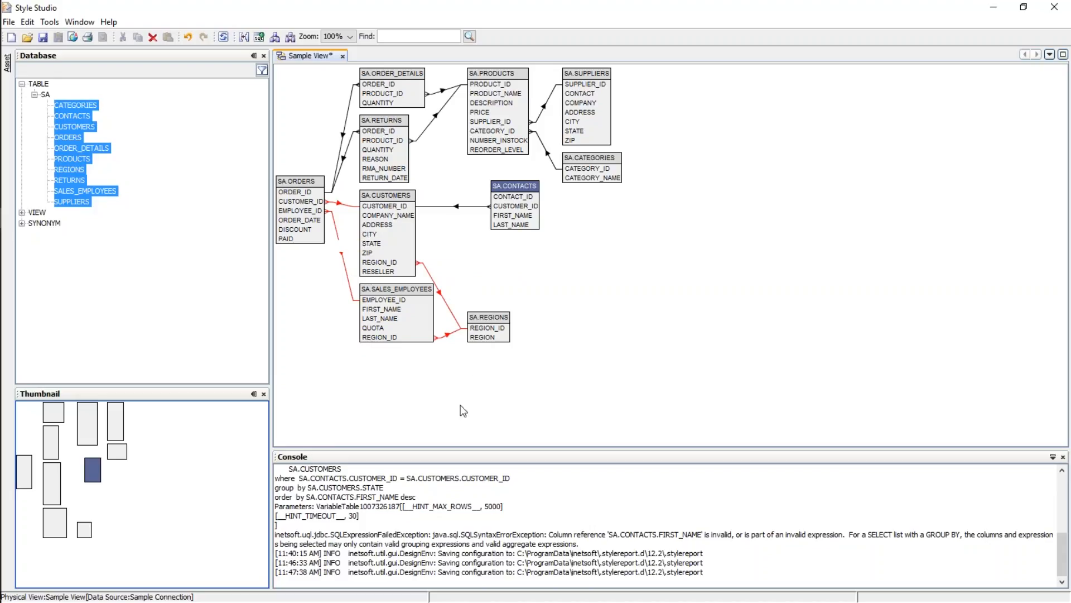
{"action": "left_click_drag", "start_coordinate": [394, 288], "coordinate": [386, 322]}
{"action": "left_click_drag", "start_coordinate": [475, 318], "coordinate": [529, 276]}
{"action": "left_click_drag", "start_coordinate": [395, 205], "coordinate": [415, 235]}
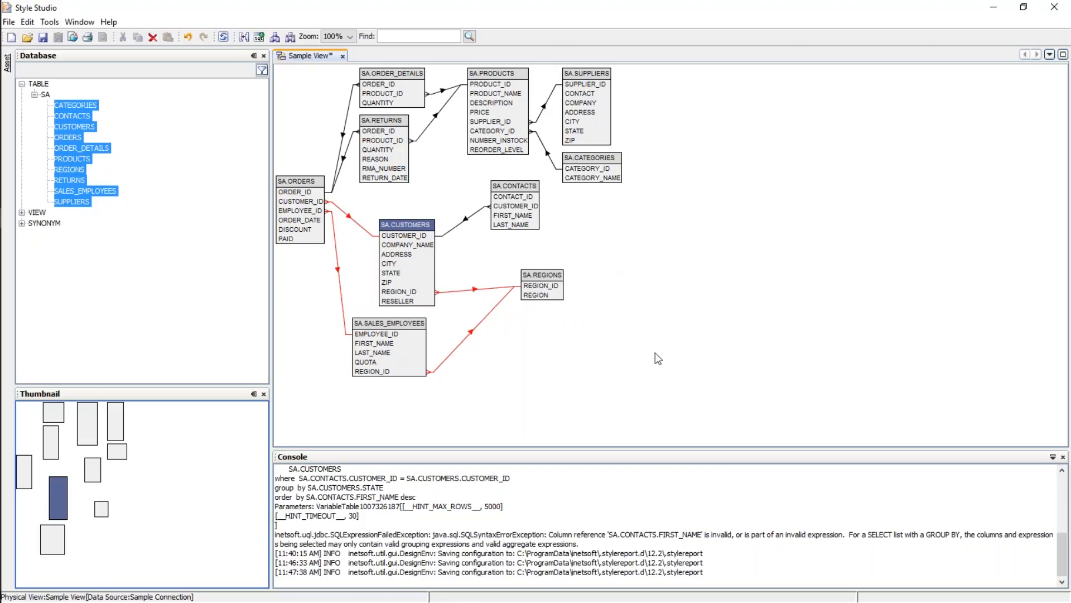
{"action": "left_click_drag", "start_coordinate": [394, 325], "coordinate": [413, 339]}
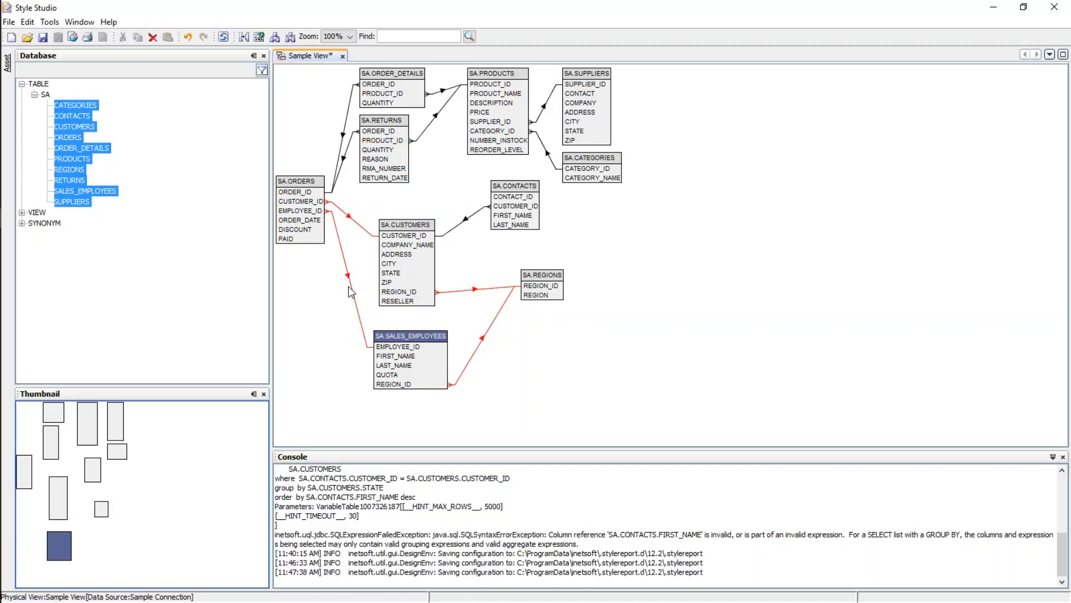
{"action": "left_click_drag", "start_coordinate": [407, 224], "coordinate": [407, 203]}
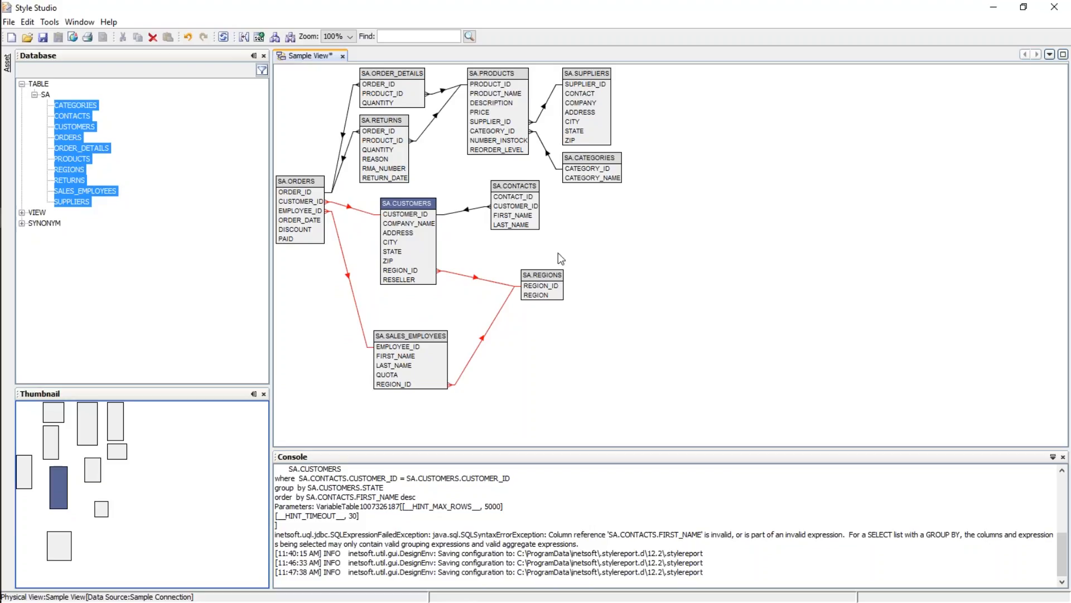
Create an alias of the SA.REGIONS table named CustomerRegion
{"action": "left_click", "coordinate": [542, 277]}
{"action": "right_click", "coordinate": [531, 275]}
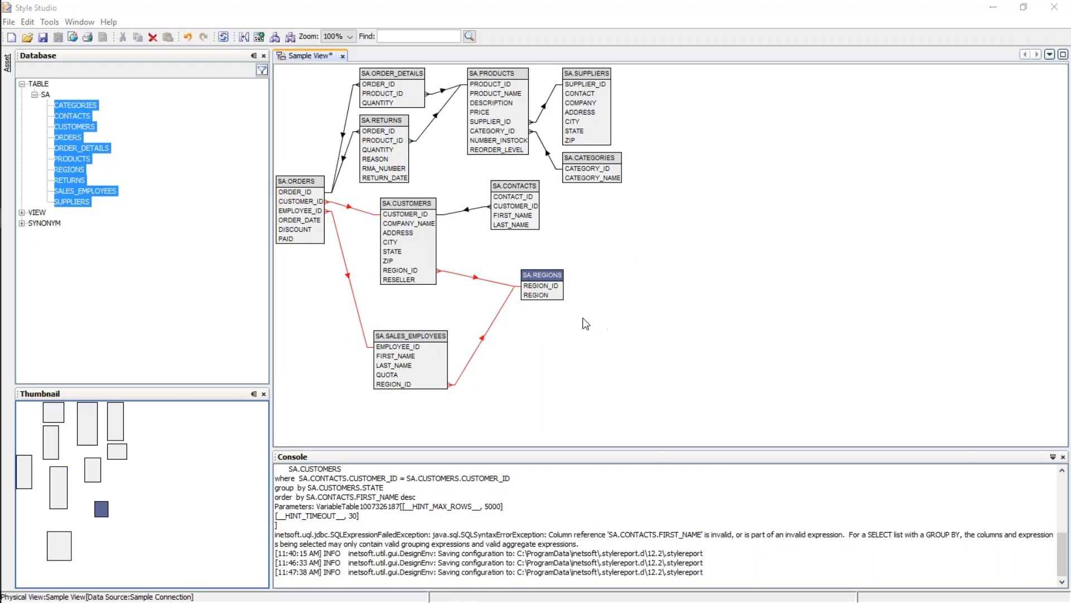
{"action": "left_click", "coordinate": [582, 318]}
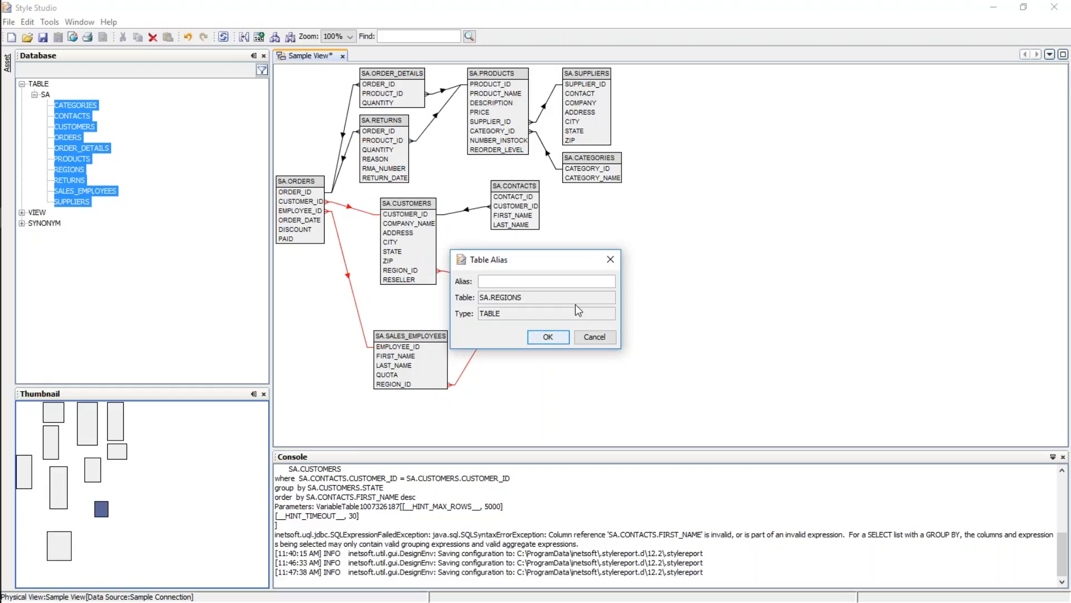
{"action": "type", "text": "CustomerRegion"}
{"action": "left_click", "coordinate": [547, 338]}
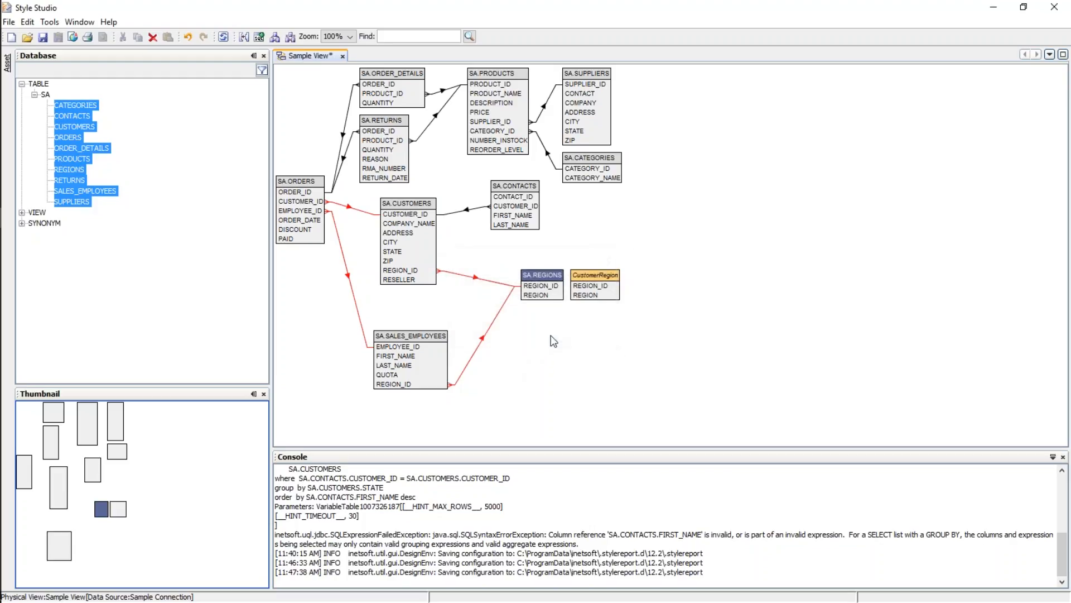
Move CustomerRegion and REGIONS lower in the diagram and delete the join between CUSTOMERS and REGIONS
{"action": "left_click_drag", "start_coordinate": [595, 276], "coordinate": [618, 341]}
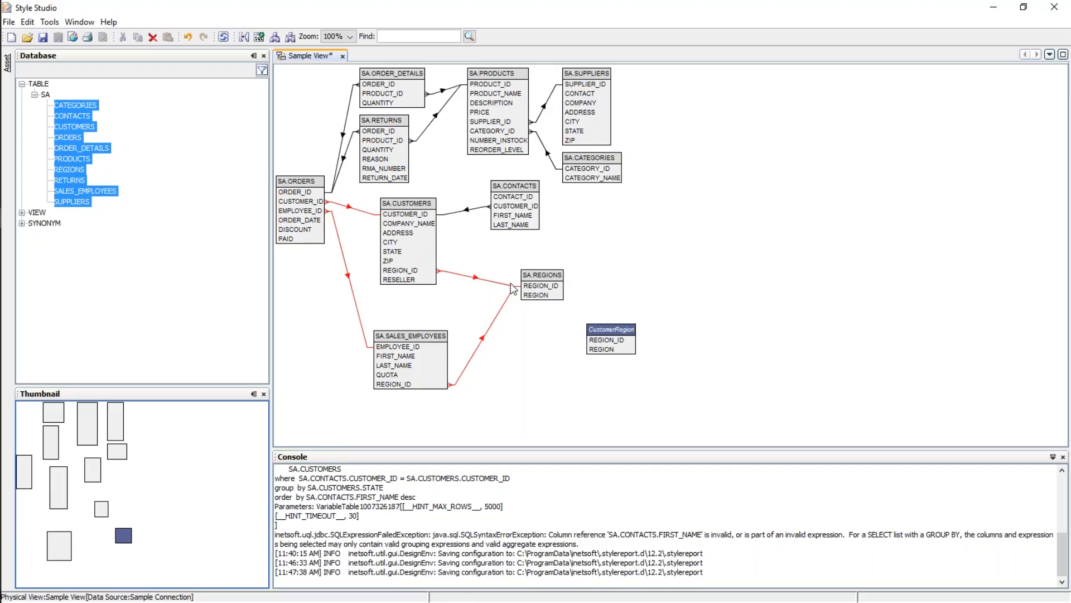
{"action": "left_click_drag", "start_coordinate": [544, 279], "coordinate": [545, 345]}
{"action": "left_click", "coordinate": [491, 327]}
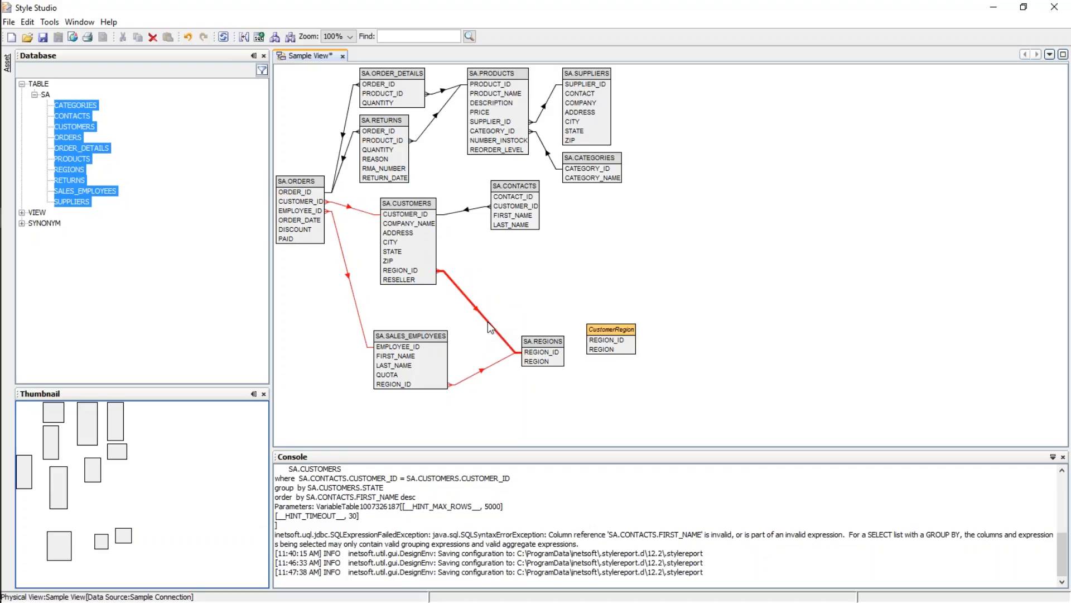
{"action": "right_click", "coordinate": [488, 322]}
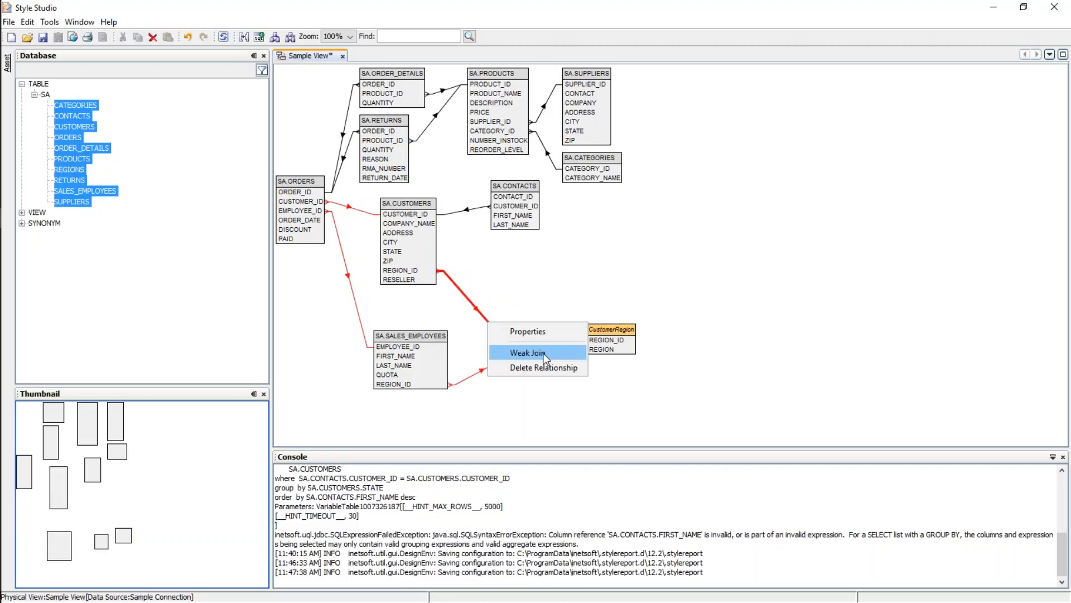
{"action": "left_click", "coordinate": [567, 368]}
Place CustomerRegion beside CUSTOMERS and join the two tables on REGION_ID
{"action": "left_click_drag", "start_coordinate": [608, 334], "coordinate": [543, 276]}
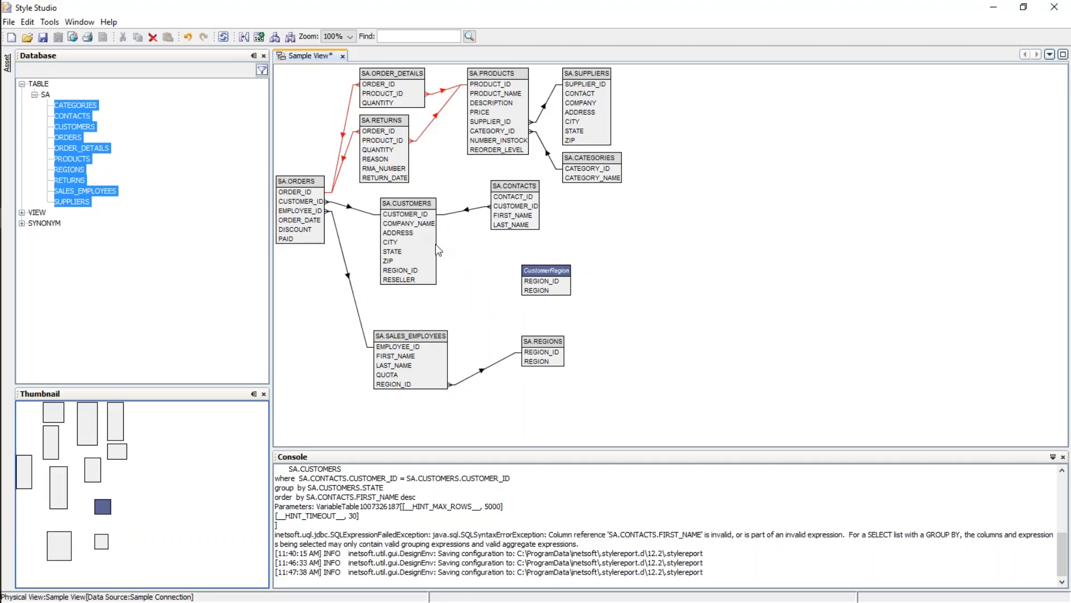
{"action": "left_click_drag", "start_coordinate": [409, 271], "coordinate": [539, 285]}
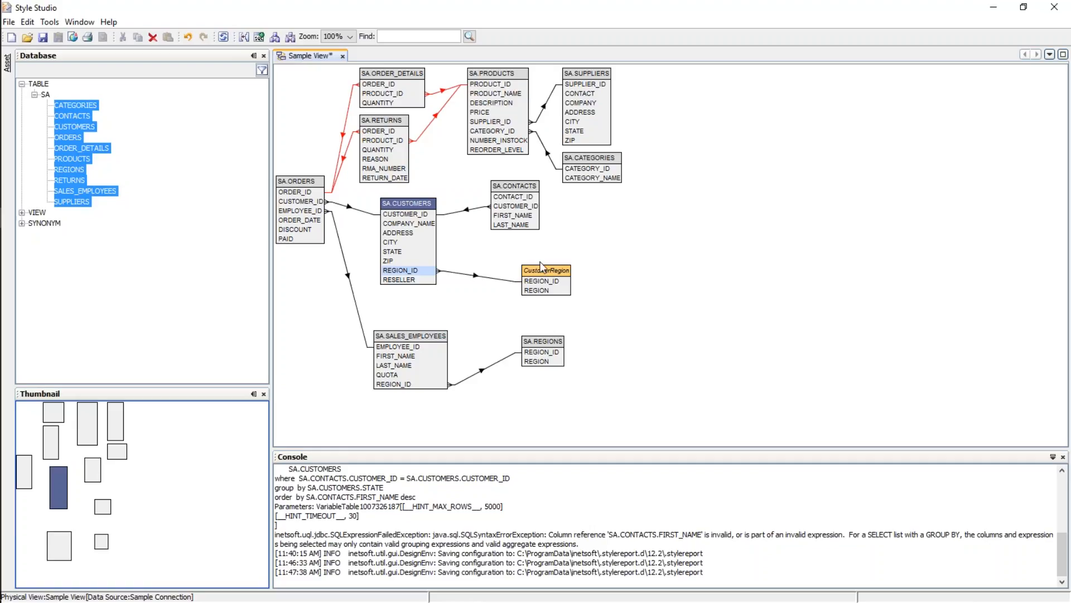
{"action": "left_click_drag", "start_coordinate": [552, 275], "coordinate": [538, 272]}
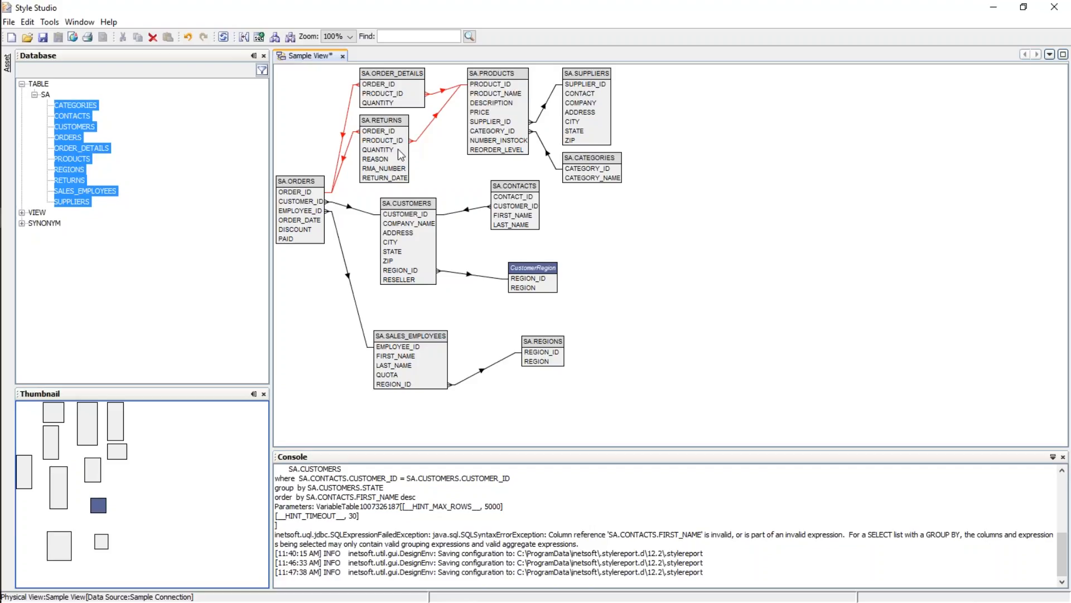
Move RETURNS away from ORDERS, make the join between them a weak join, and save Sample View
{"action": "left_click_drag", "start_coordinate": [390, 123], "coordinate": [424, 134]}
{"action": "left_click", "coordinate": [364, 161]}
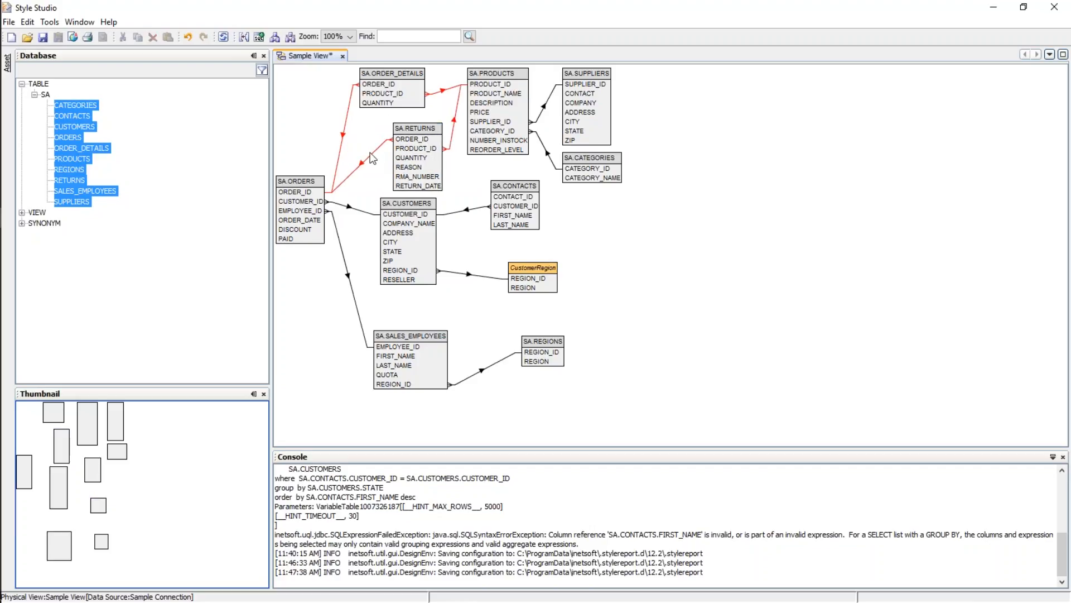
{"action": "right_click", "coordinate": [364, 163]}
{"action": "left_click", "coordinate": [406, 191]}
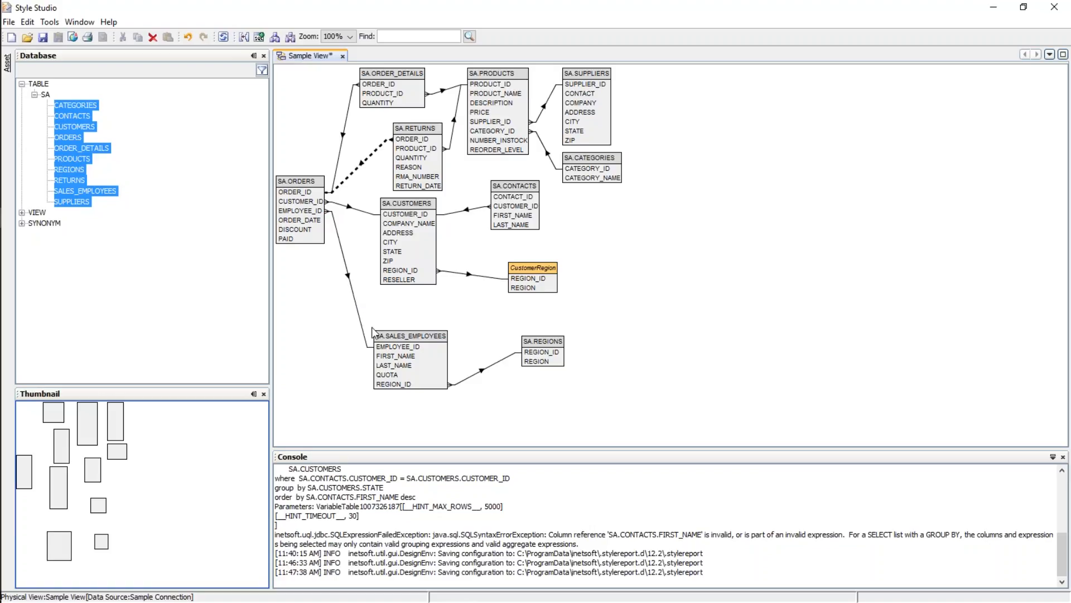
{"action": "left_click", "coordinate": [47, 56]}
{"action": "left_click", "coordinate": [43, 38]}
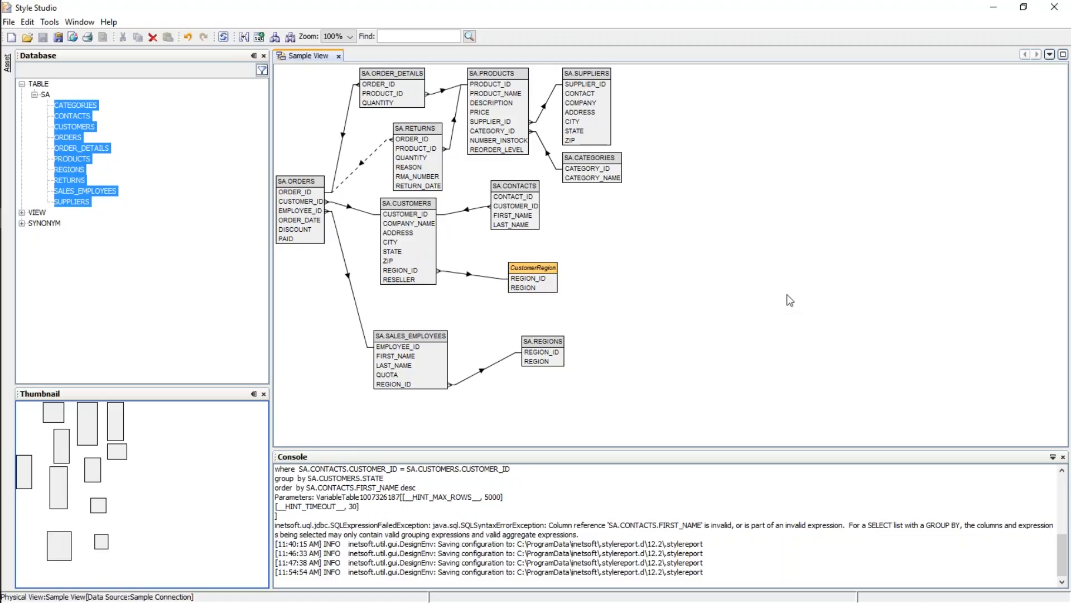
Add a logical model named Sample Model to Sample Connection's Data Model, based on the Sample View physical view
{"action": "left_click", "coordinate": [23, 59]}
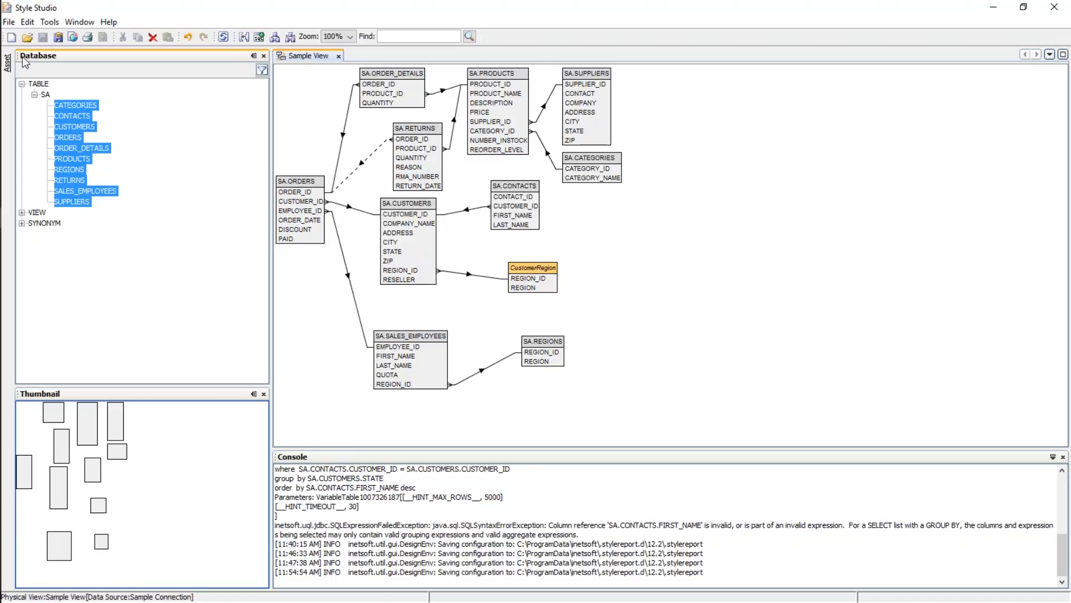
{"action": "left_click", "coordinate": [7, 64]}
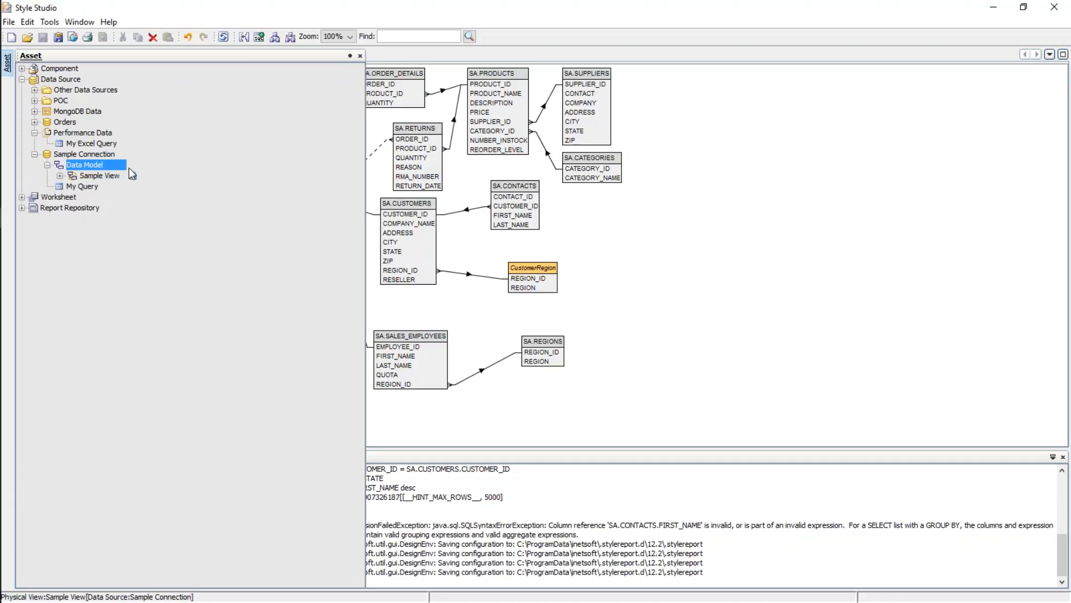
{"action": "right_click", "coordinate": [103, 166]}
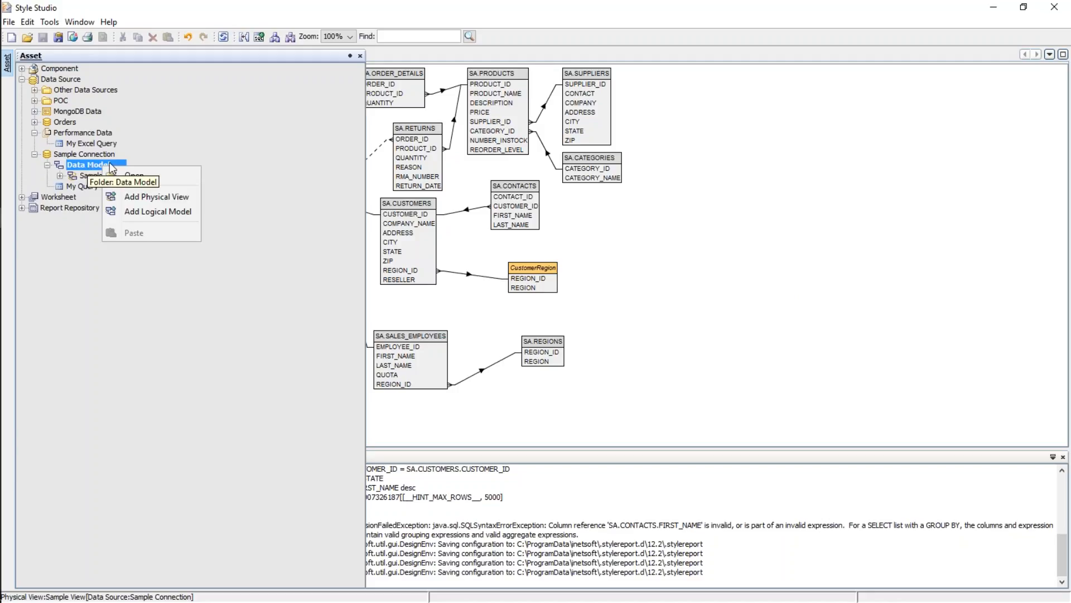
{"action": "left_click", "coordinate": [153, 212]}
{"action": "type", "text": "My"}
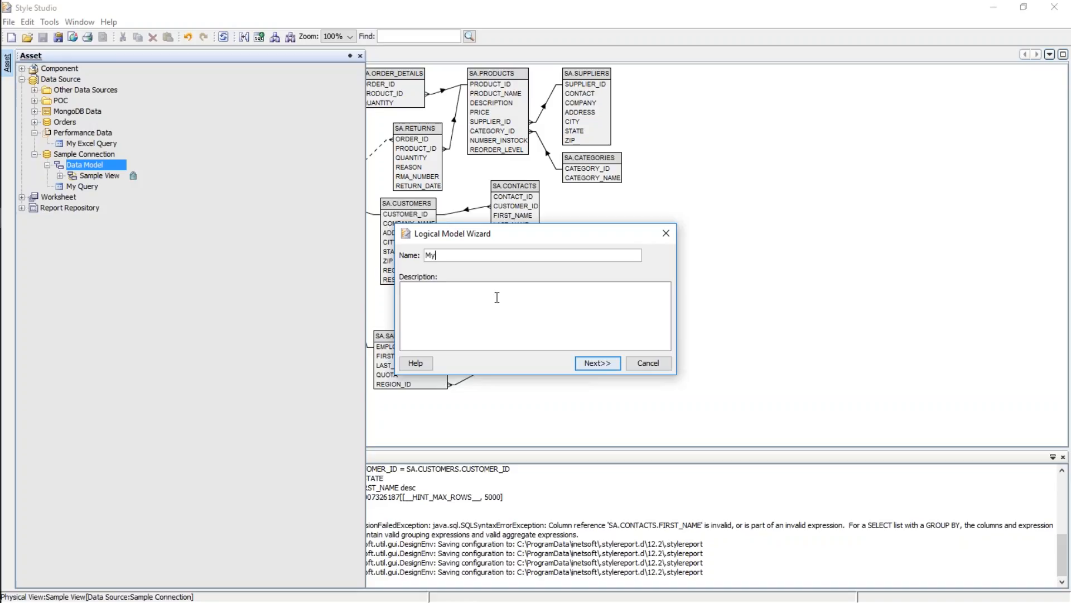
{"action": "key", "text": "BackSpace"}
{"action": "key", "text": "BackSpace"}
{"action": "type", "text": "Sample Model"}
{"action": "left_click", "coordinate": [595, 363]}
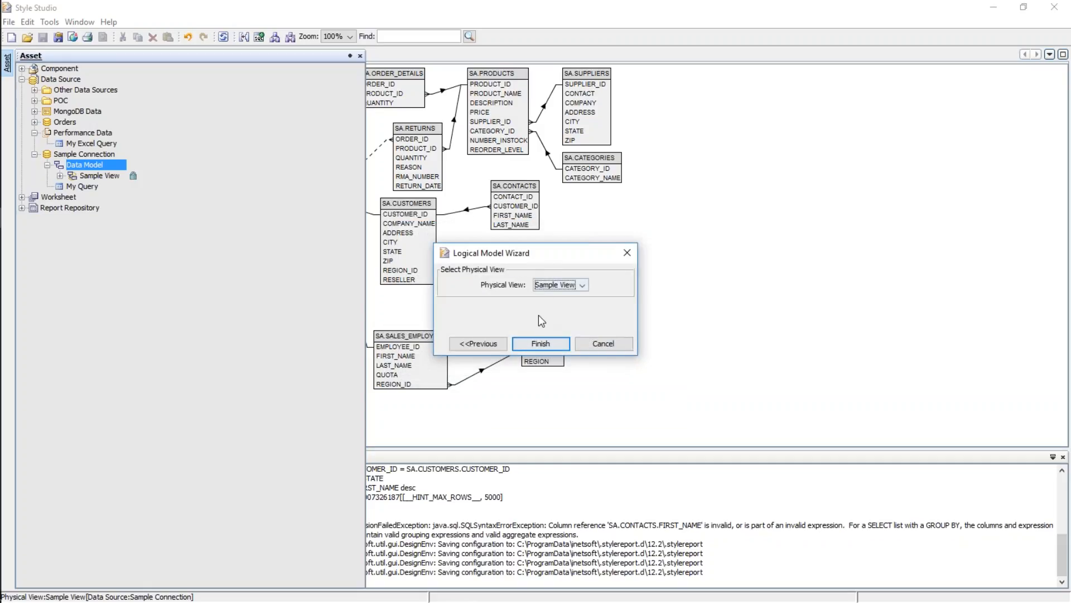
{"action": "left_click", "coordinate": [560, 285]}
{"action": "left_click", "coordinate": [568, 296]}
{"action": "left_click", "coordinate": [546, 343]}
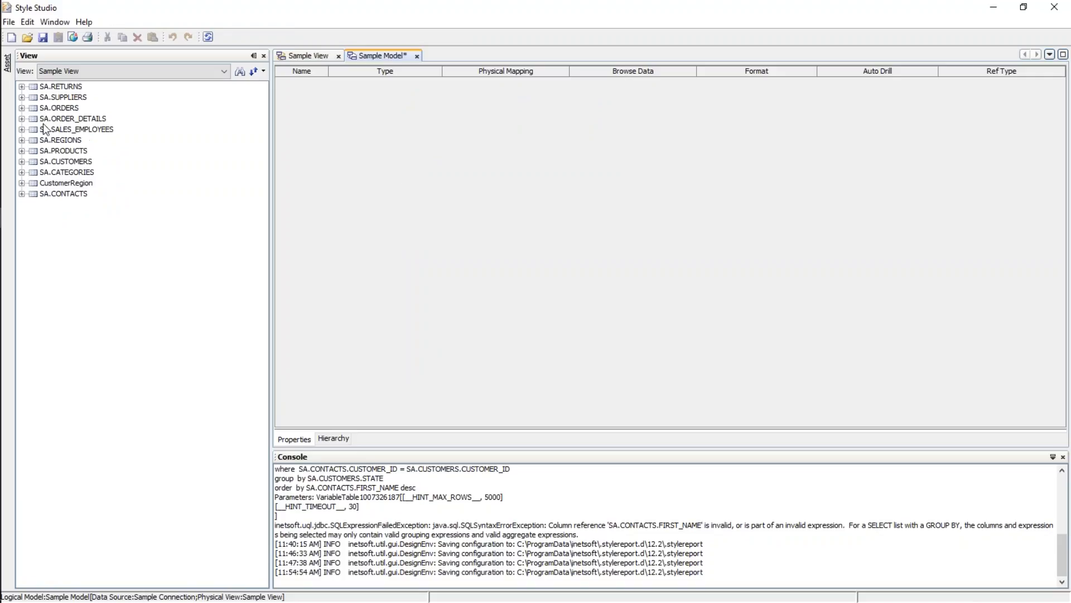
Add an entity named Product Info to Sample Model and widen the Name column
{"action": "left_click", "coordinate": [21, 130]}
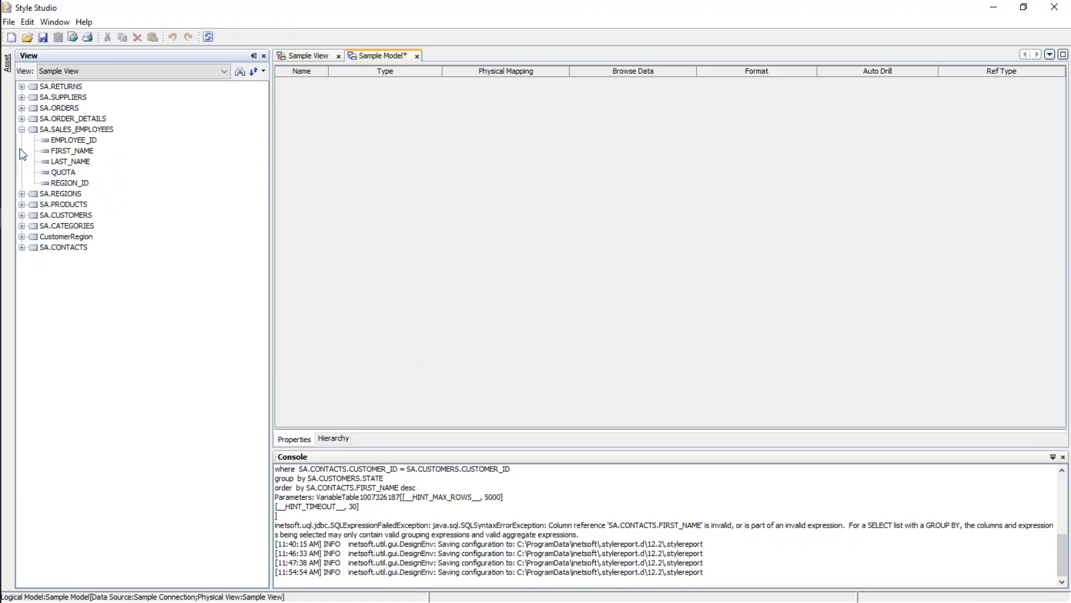
{"action": "left_click", "coordinate": [21, 130]}
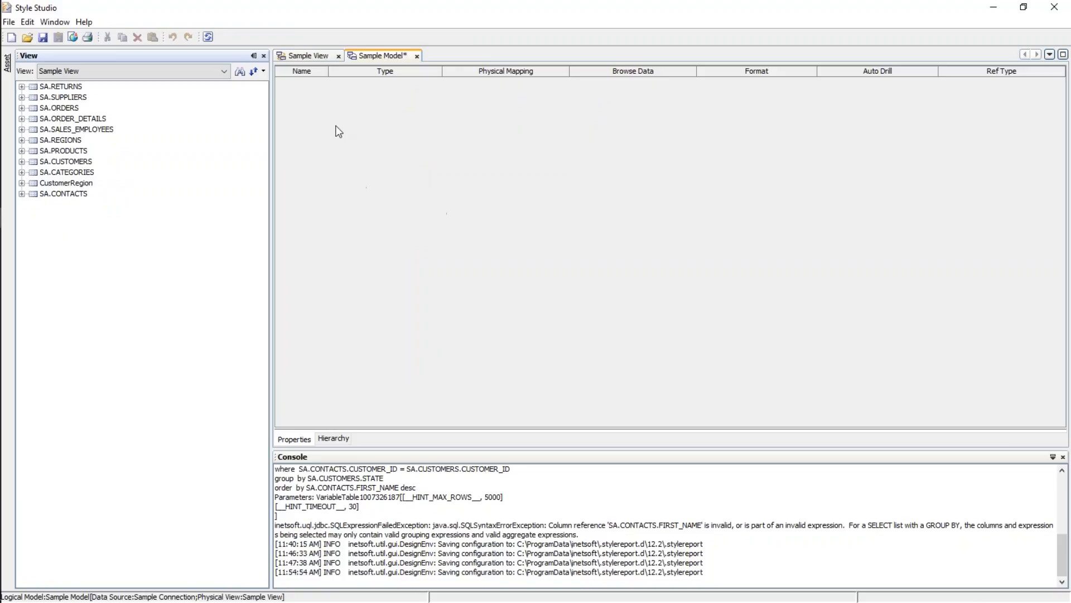
{"action": "right_click", "coordinate": [459, 184]}
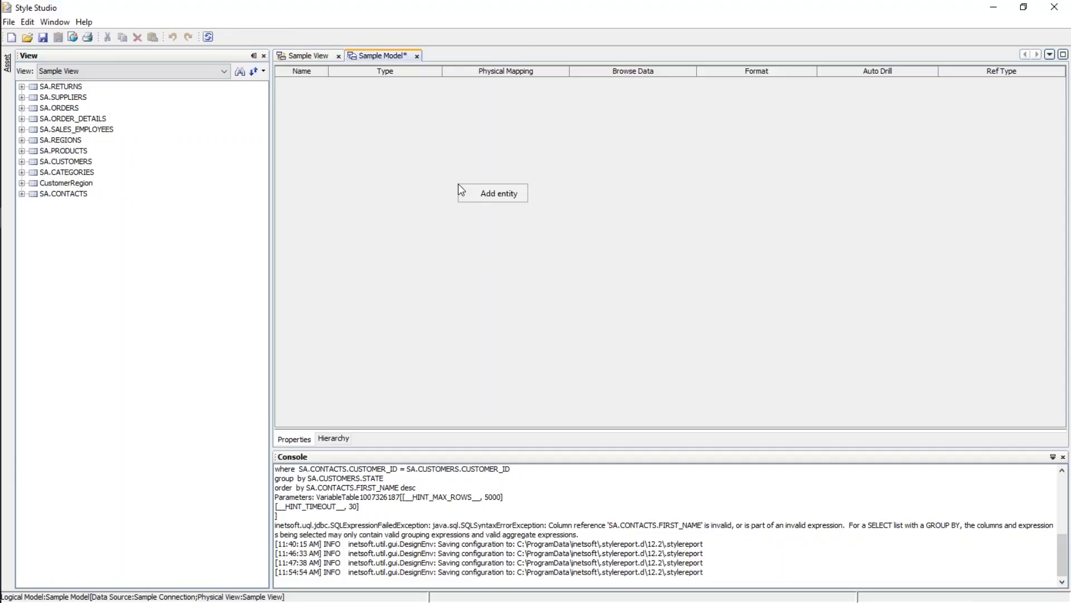
{"action": "left_click", "coordinate": [514, 194]}
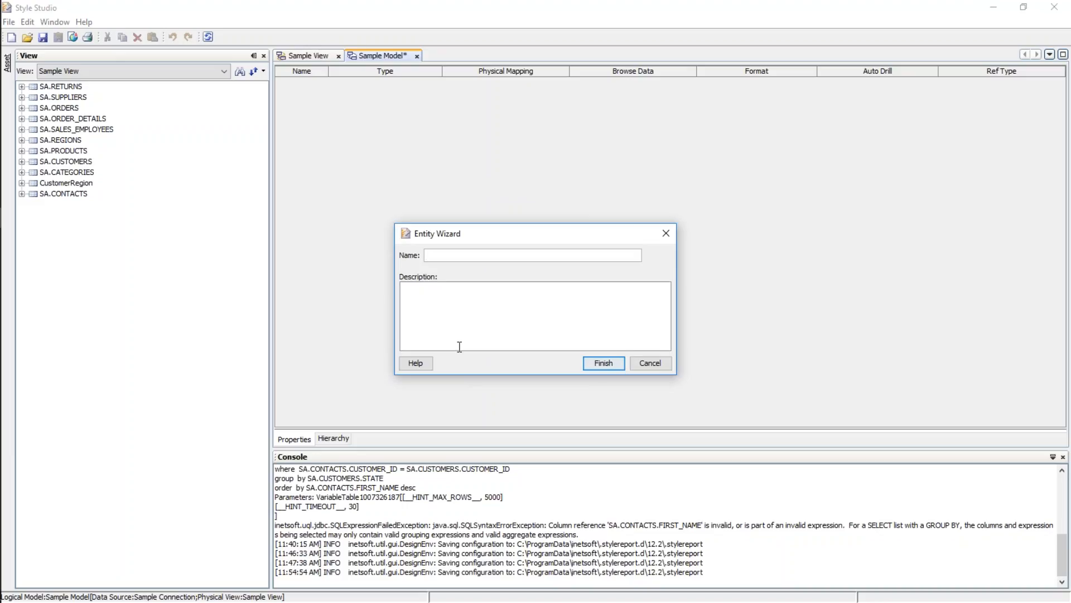
{"action": "type", "text": "Product Info"}
{"action": "key", "text": "Return"}
{"action": "left_click_drag", "start_coordinate": [330, 72], "coordinate": [378, 72]}
{"action": "left_click", "coordinate": [283, 83]}
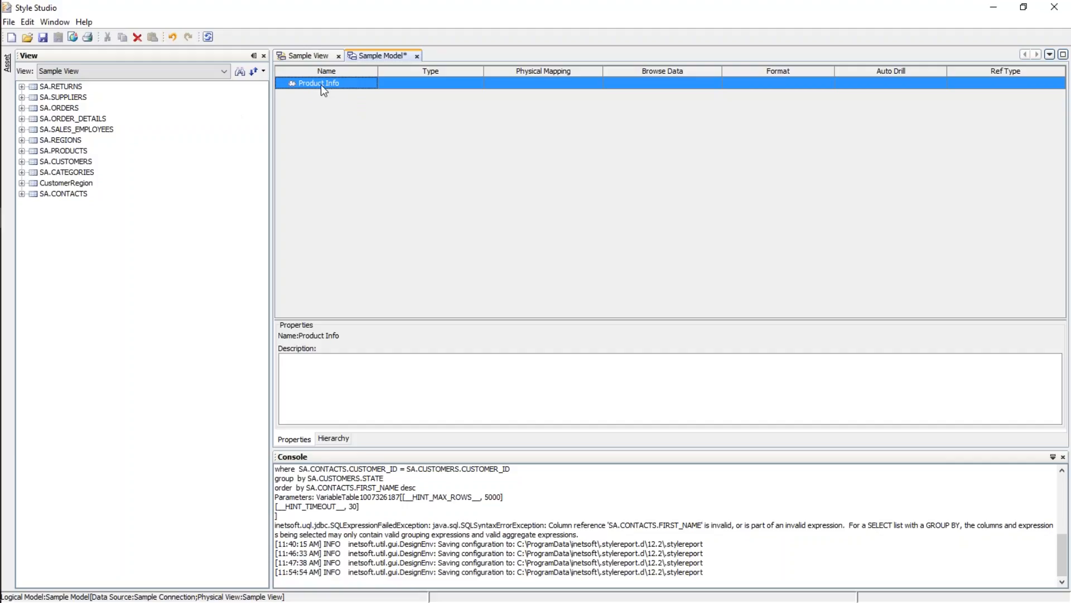
Add PRODUCT_NAME and DESCRIPTION from PRODUCTS, CATEGORY_NAME from CATEGORIES, and ORDER_DATE from ORDERS to the Product Info entity
{"action": "left_click", "coordinate": [22, 150]}
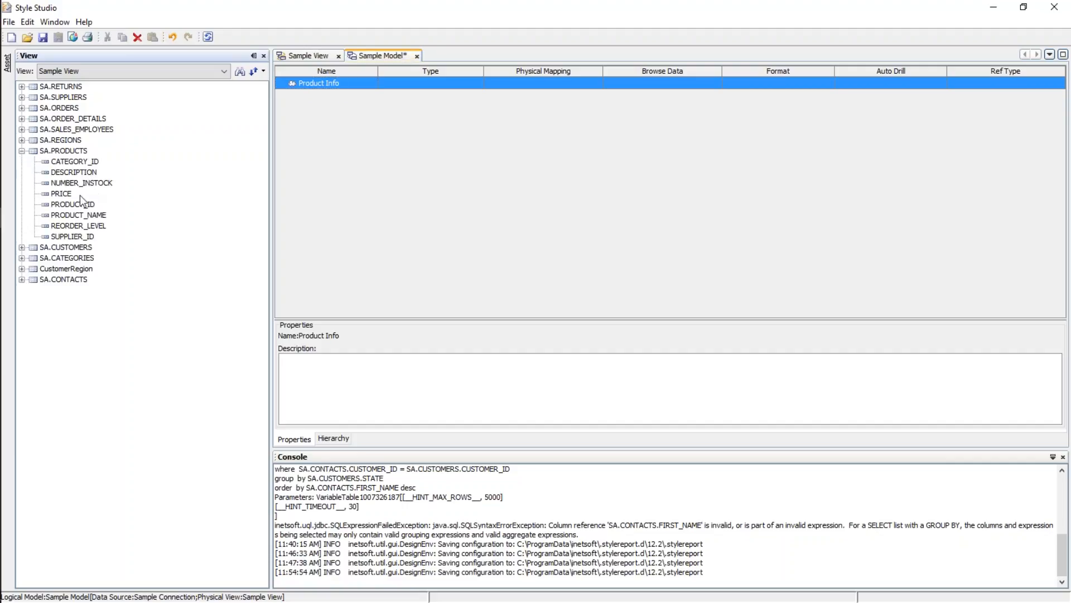
{"action": "left_click_drag", "start_coordinate": [83, 215], "coordinate": [322, 83]}
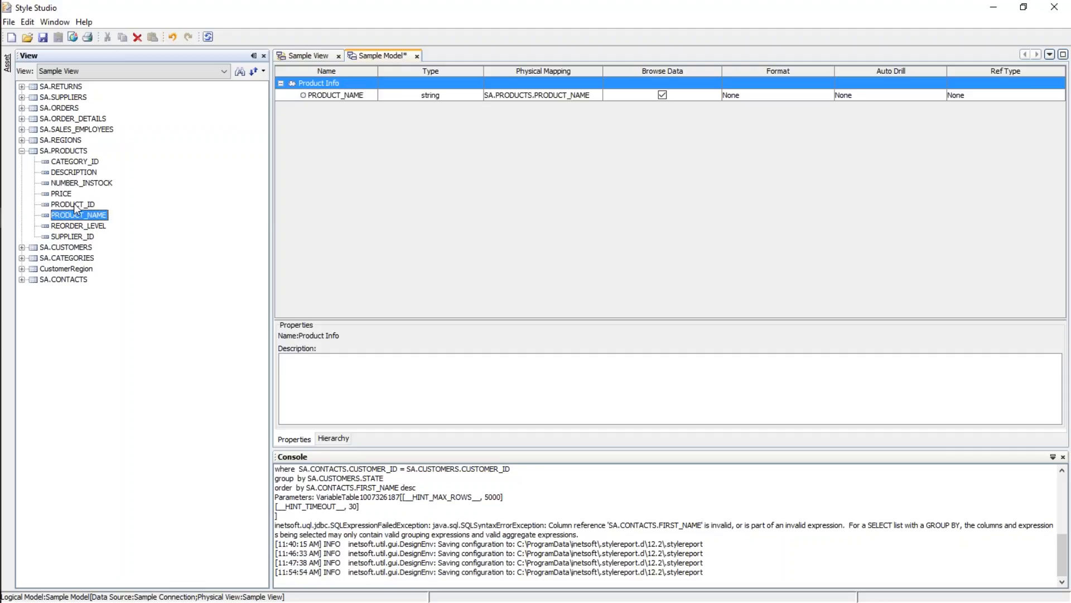
{"action": "left_click_drag", "start_coordinate": [75, 172], "coordinate": [338, 104]}
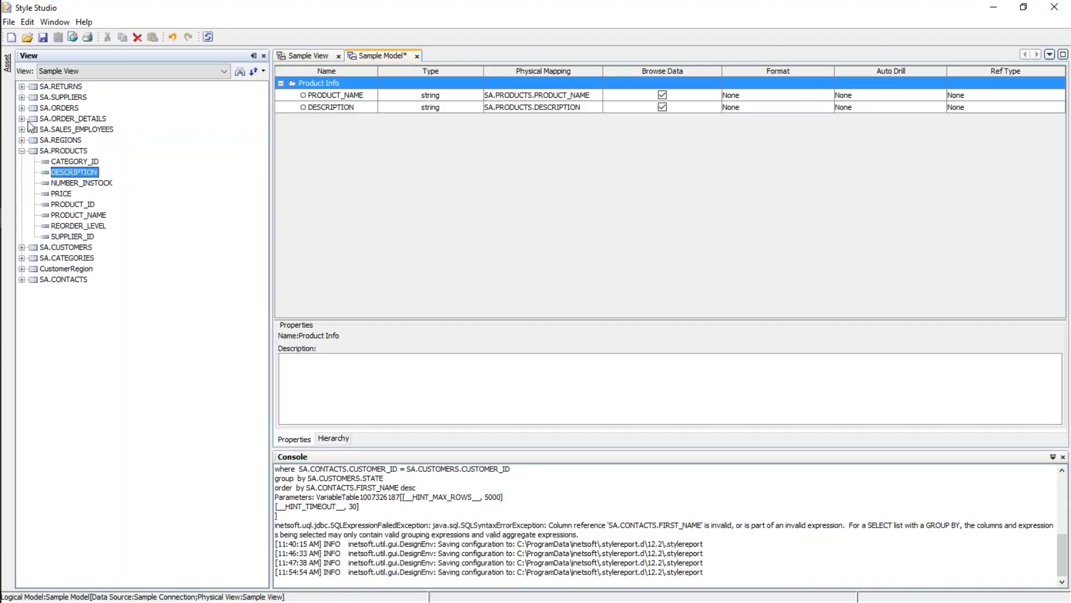
{"action": "left_click", "coordinate": [21, 258]}
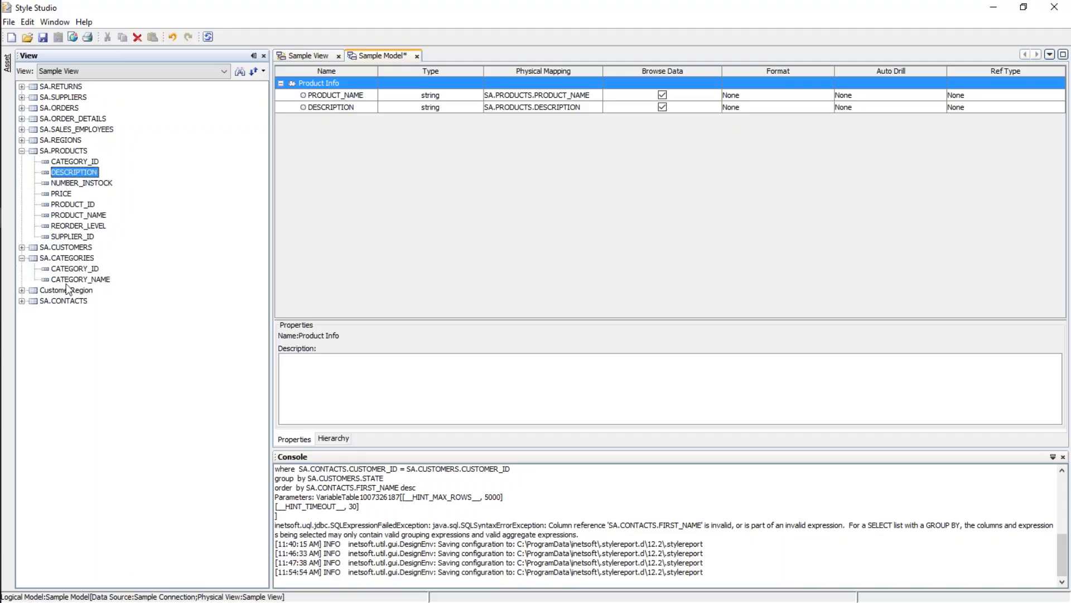
{"action": "left_click_drag", "start_coordinate": [75, 282], "coordinate": [348, 114]}
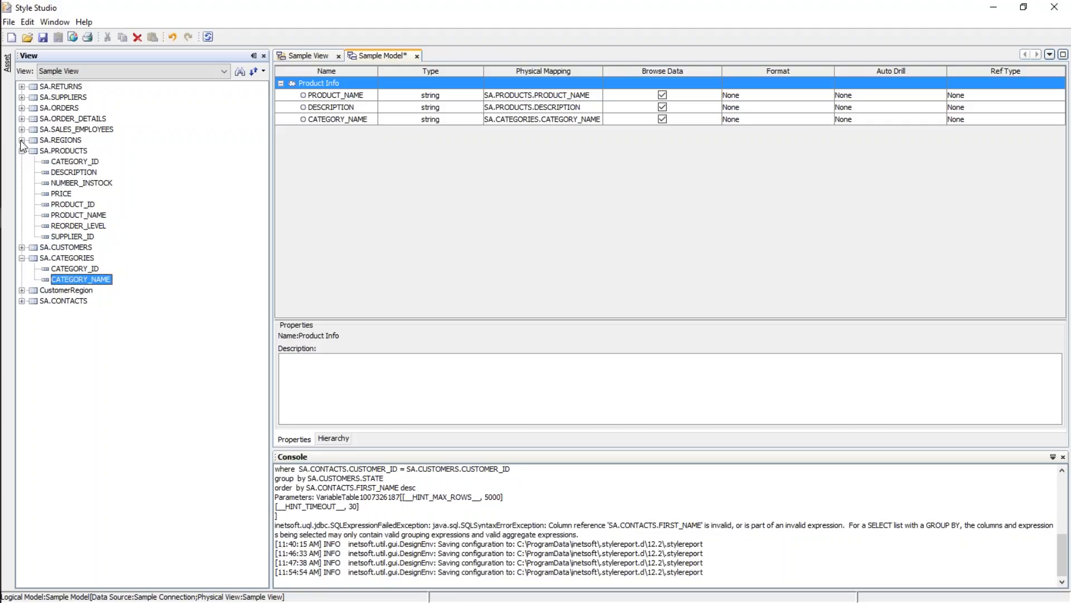
{"action": "left_click", "coordinate": [22, 108]}
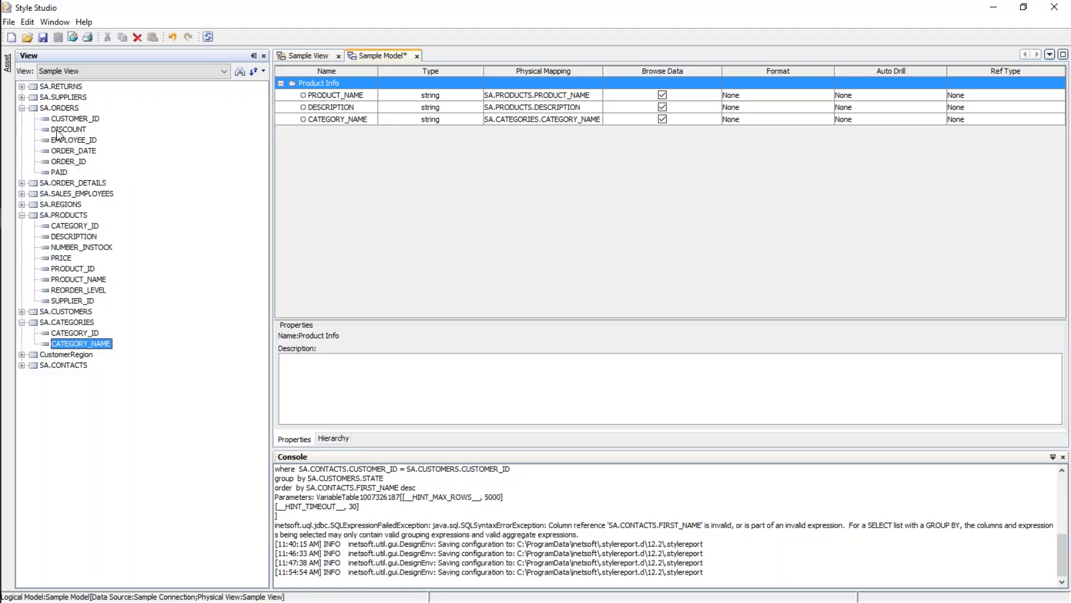
{"action": "left_click_drag", "start_coordinate": [73, 150], "coordinate": [396, 133]}
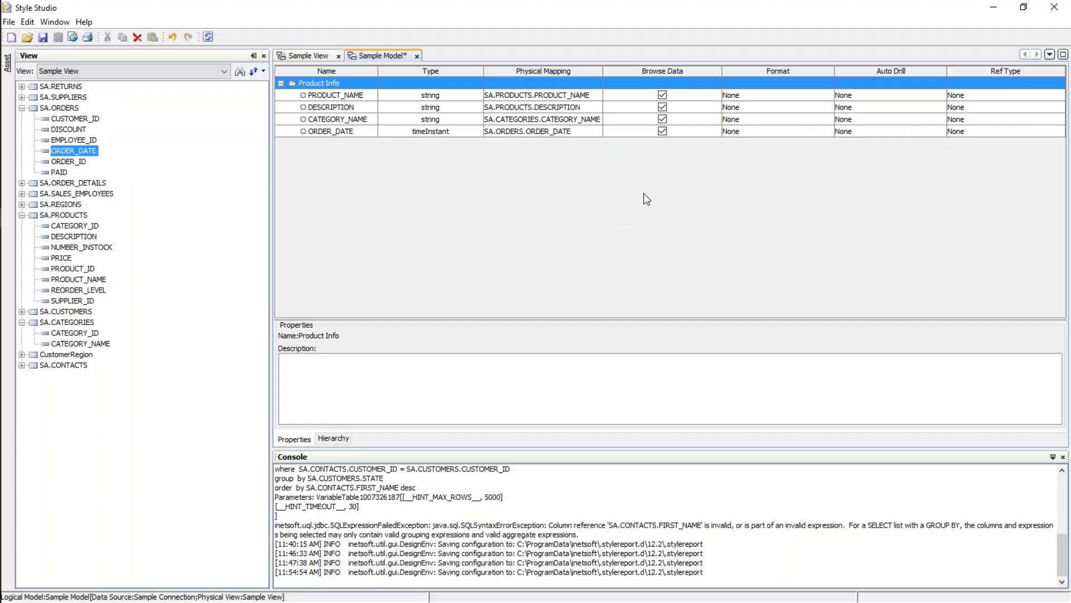
Add a second entity named Customer Info to Sample Model
{"action": "right_click", "coordinate": [380, 244]}
{"action": "left_click", "coordinate": [431, 252]}
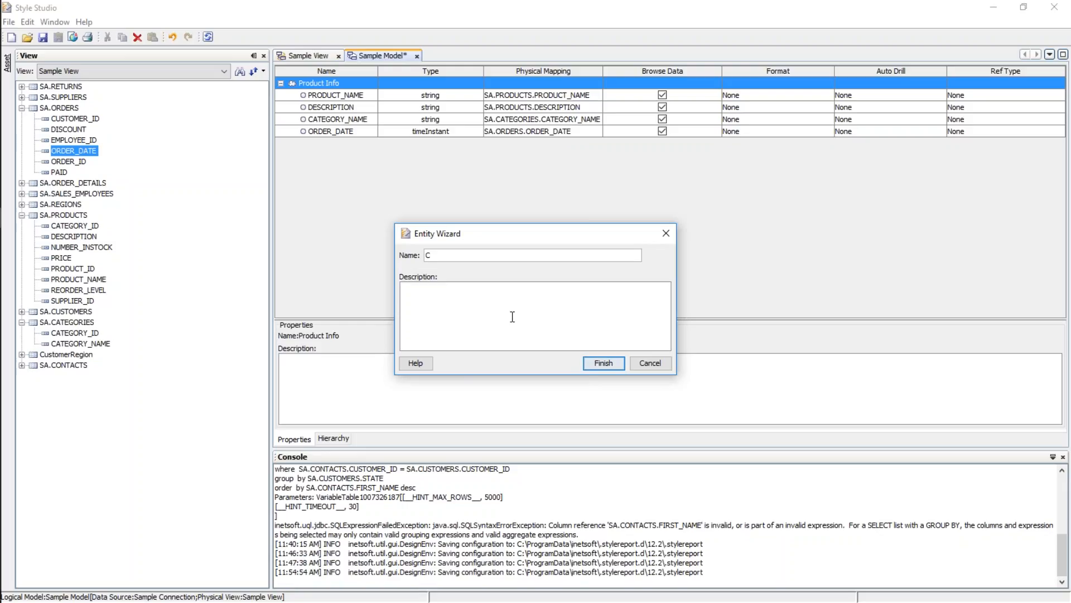
{"action": "type", "text": "Customer Info"}
{"action": "key", "text": "Return"}
{"action": "left_click", "coordinate": [283, 146]}
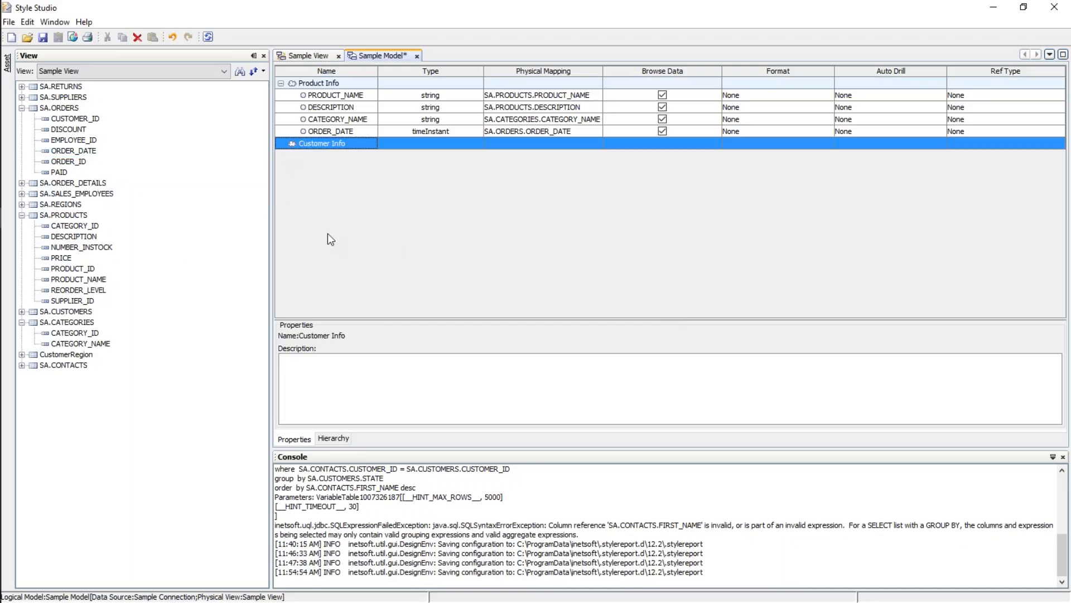
Add CUSTOMER_ID and COMPANY_NAME from CUSTOMERS and REGION from CustomerRegion to the Customer Info entity
{"action": "left_click", "coordinate": [21, 311]}
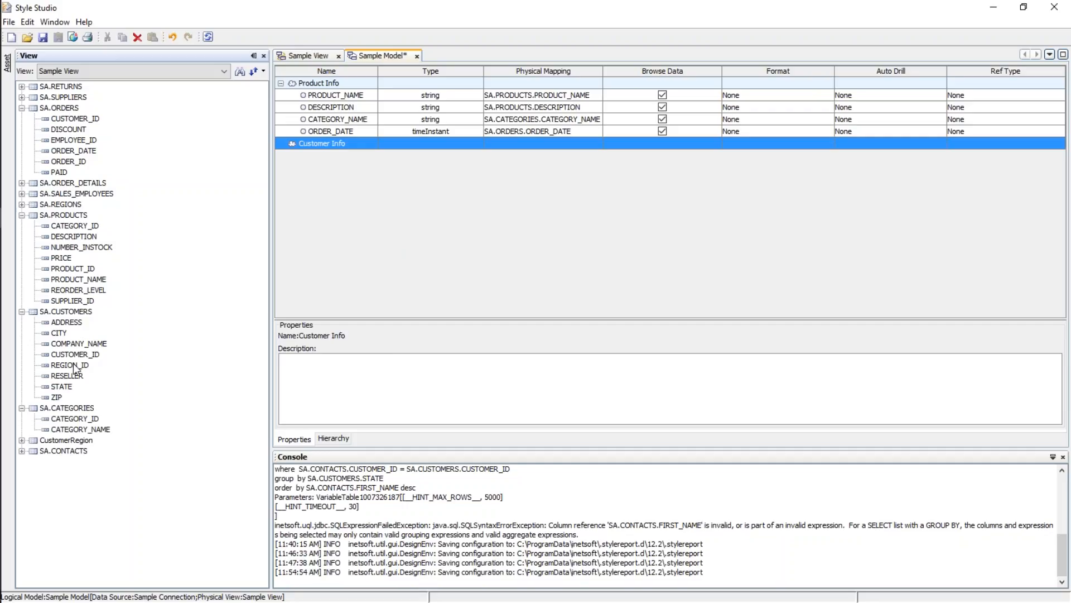
{"action": "left_click_drag", "start_coordinate": [75, 355], "coordinate": [313, 144]}
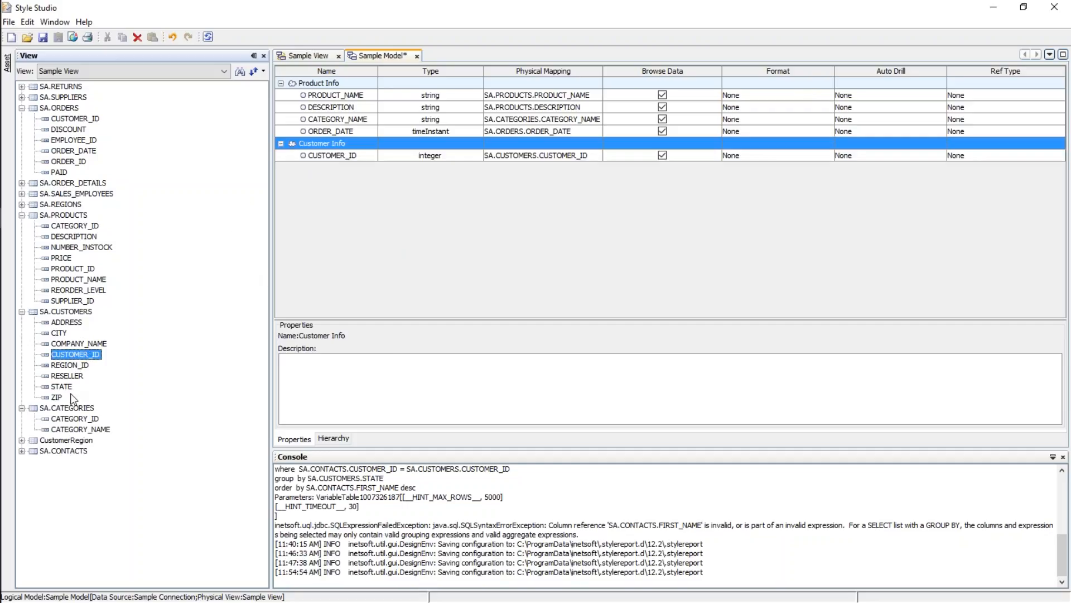
{"action": "left_click_drag", "start_coordinate": [66, 344], "coordinate": [344, 163]}
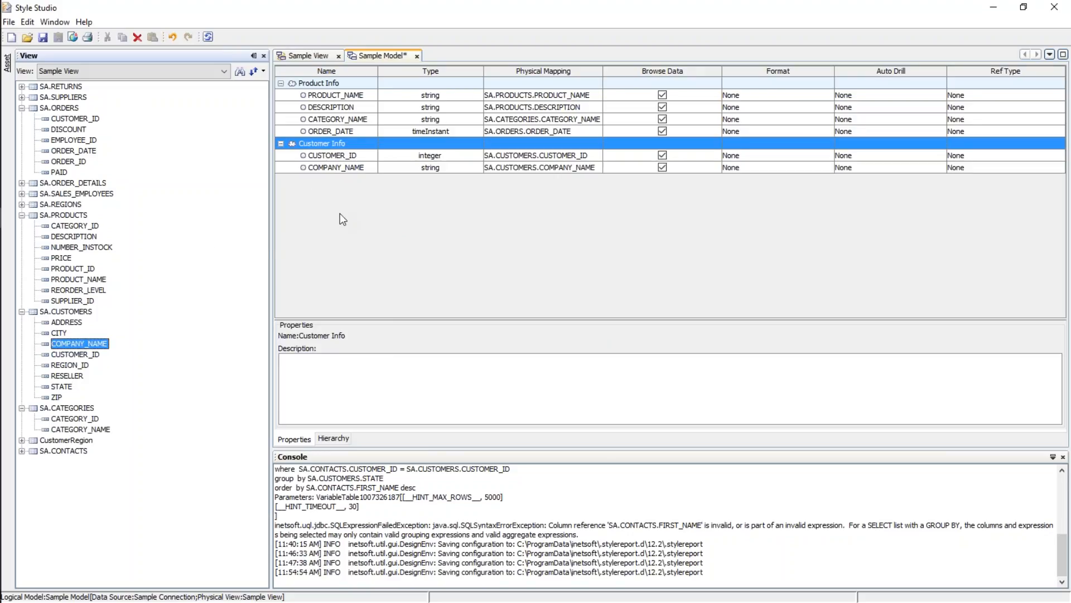
{"action": "left_click", "coordinate": [21, 440]}
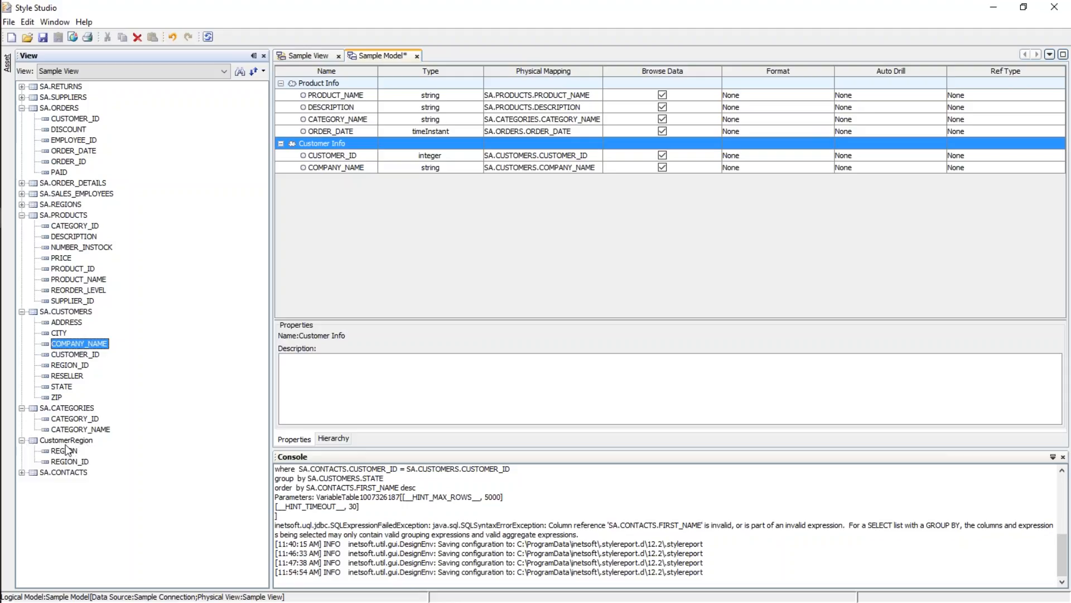
{"action": "left_click_drag", "start_coordinate": [65, 451], "coordinate": [371, 170]}
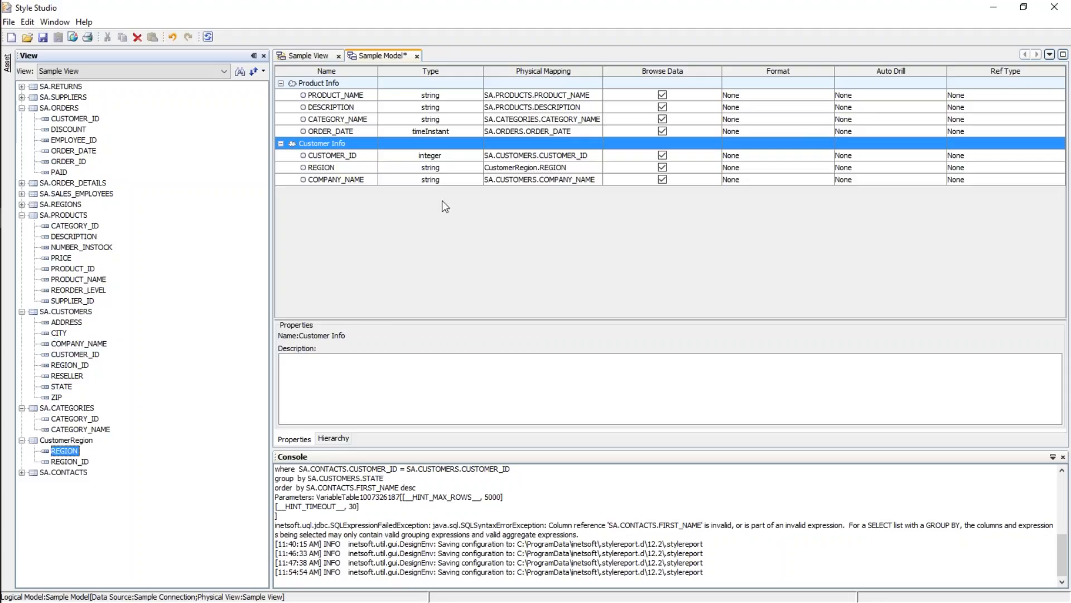
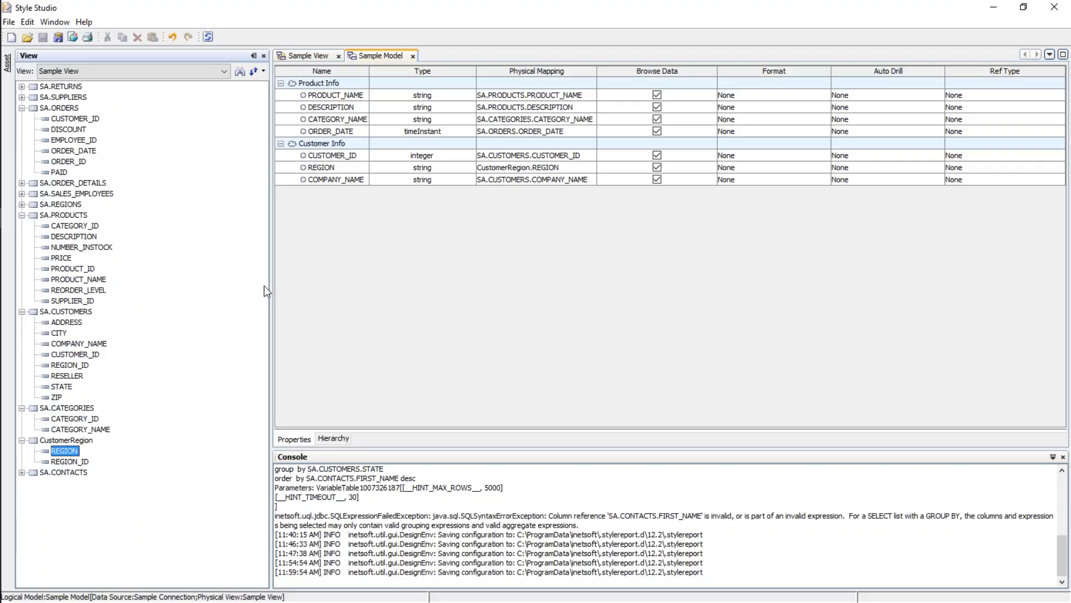
Create a new worksheet
{"action": "left_click", "coordinate": [11, 37]}
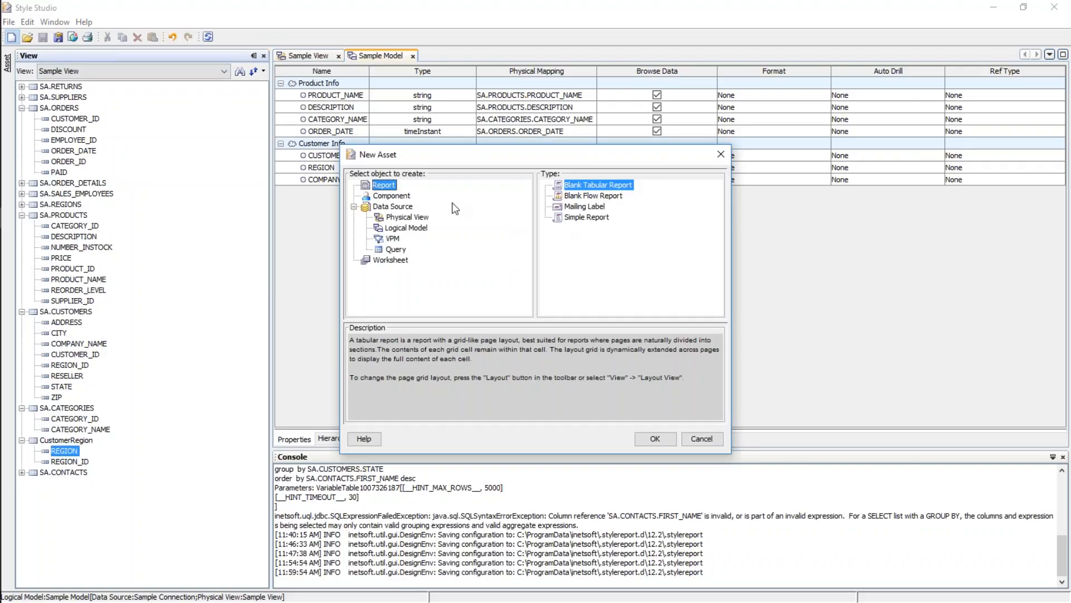
{"action": "left_click", "coordinate": [391, 259]}
{"action": "left_click", "coordinate": [651, 438]}
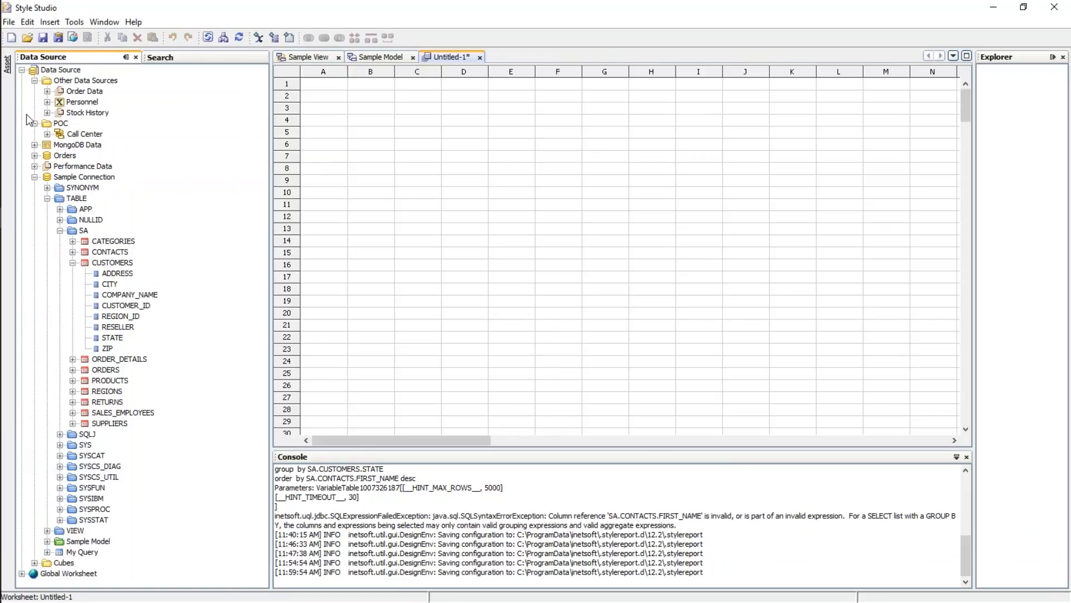
Examine the attributes of Sample Model's Product Info and Customer Info entities among the worksheet's data sources under Sample Connection
{"action": "left_click", "coordinate": [35, 177]}
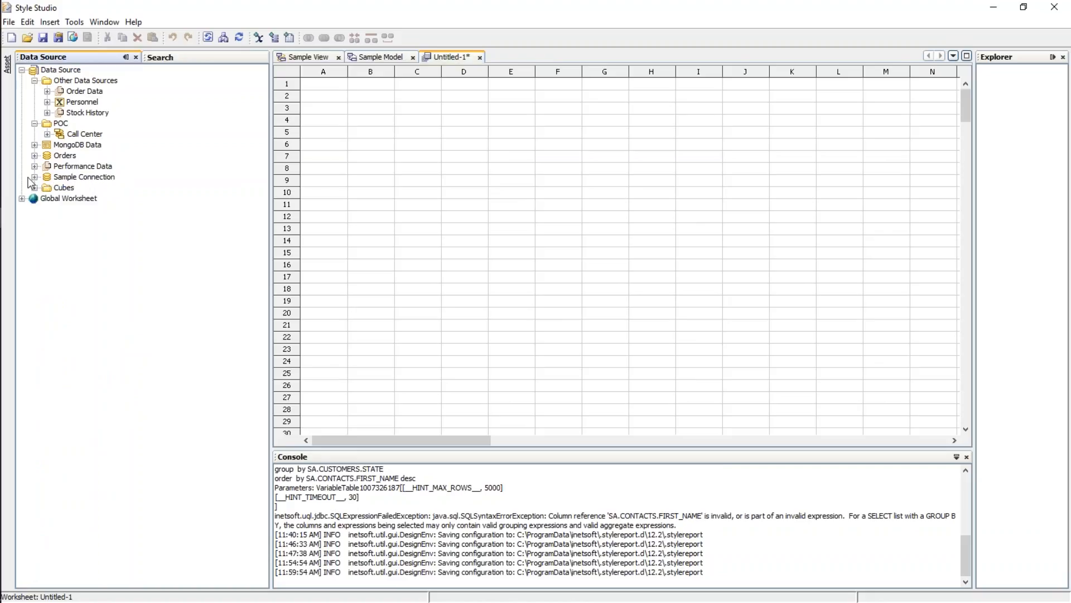
{"action": "left_click", "coordinate": [35, 177]}
{"action": "left_click", "coordinate": [47, 198]}
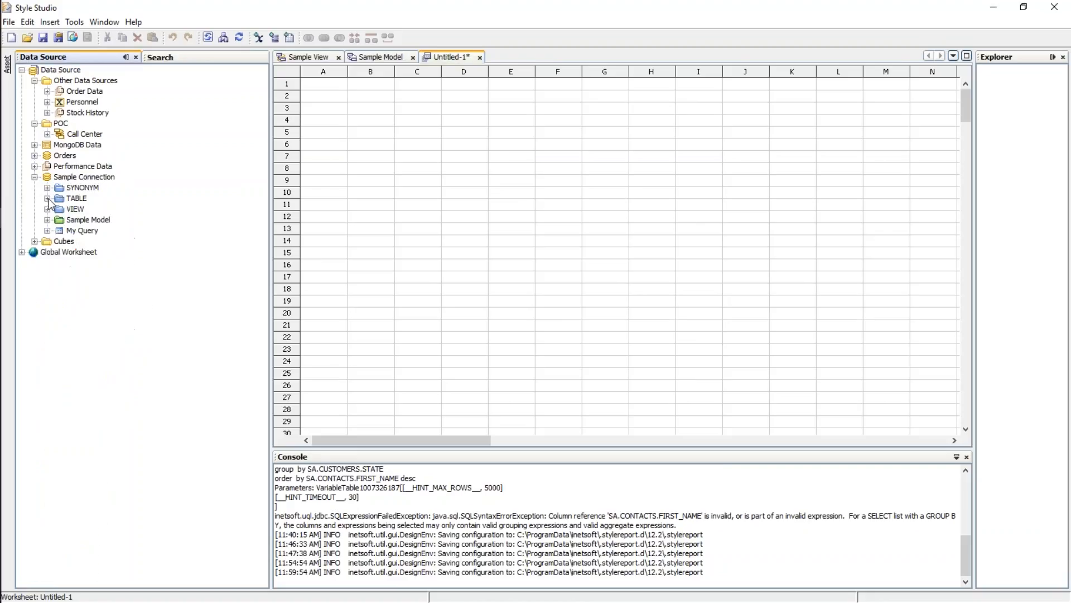
{"action": "left_click", "coordinate": [47, 221]}
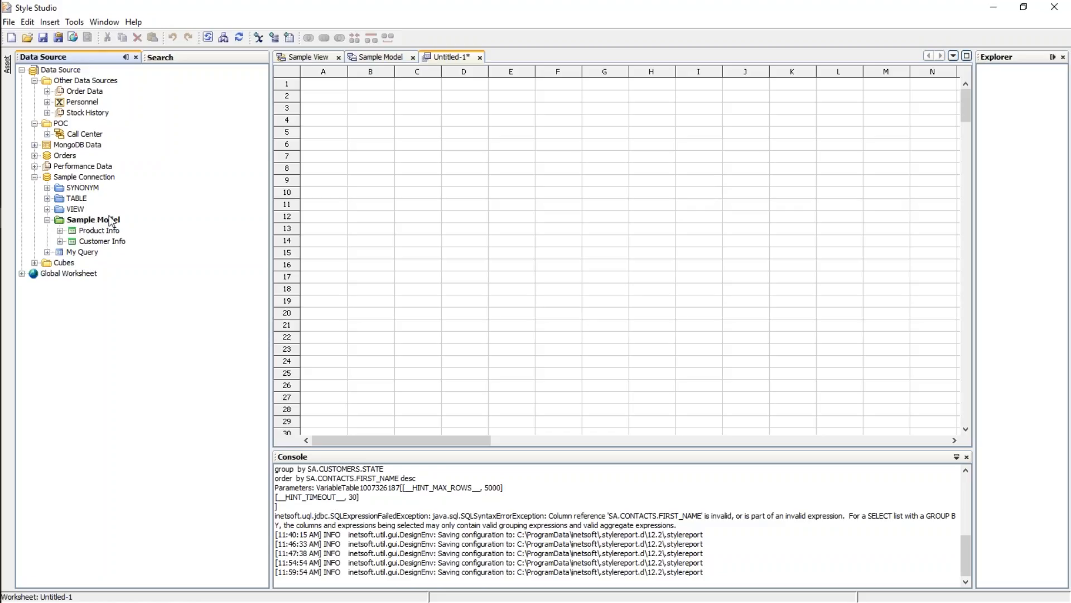
{"action": "left_click", "coordinate": [61, 231]}
{"action": "left_click", "coordinate": [60, 284]}
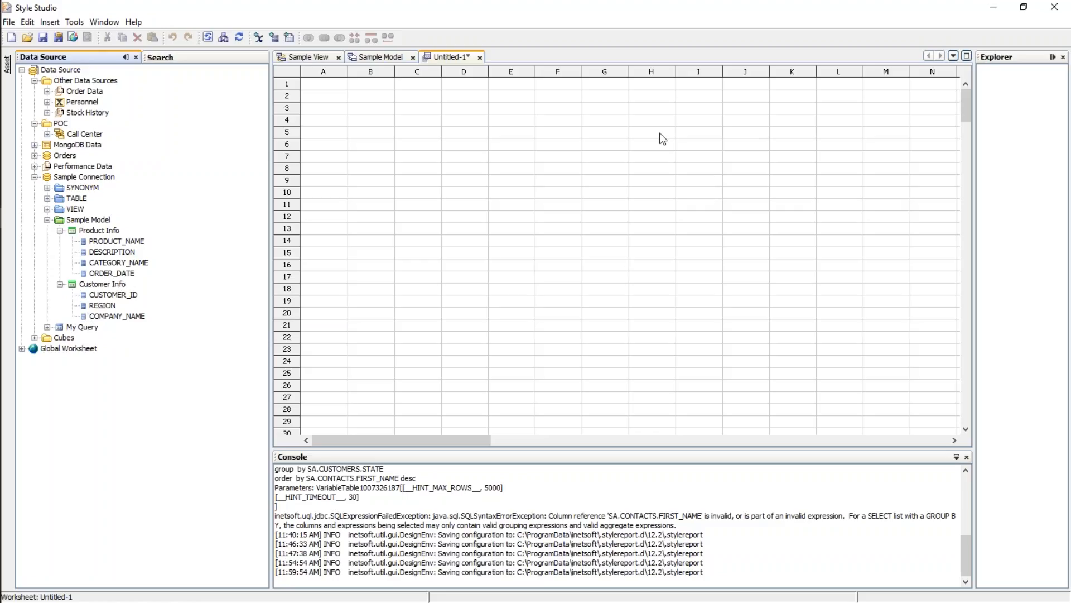
Create a blank tabular report and place a chart in the report page's body section
{"action": "key", "text": "ctrl+n"}
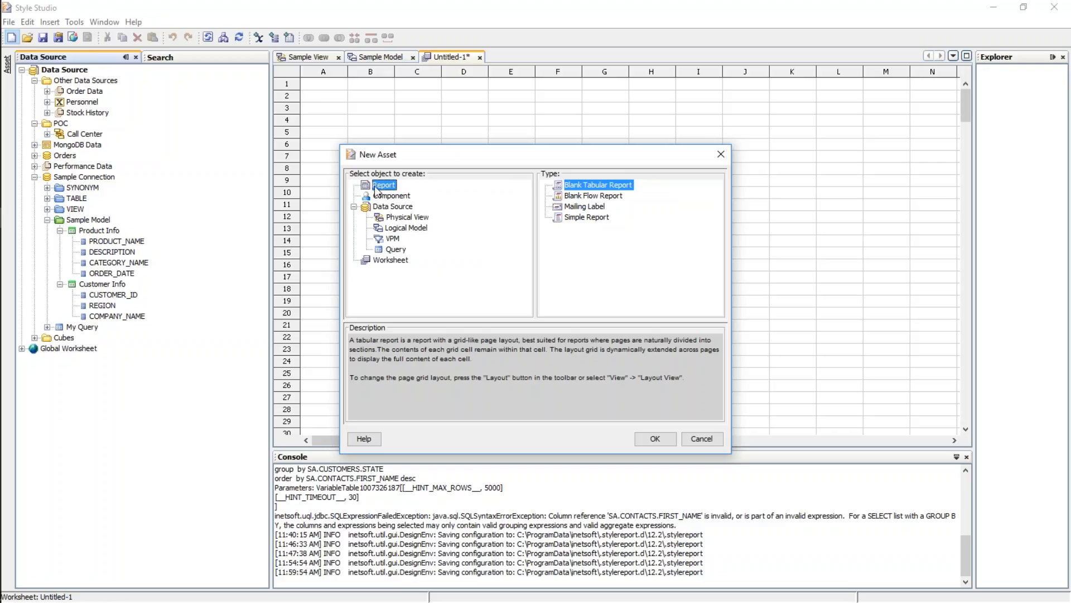
{"action": "left_click", "coordinate": [399, 227]}
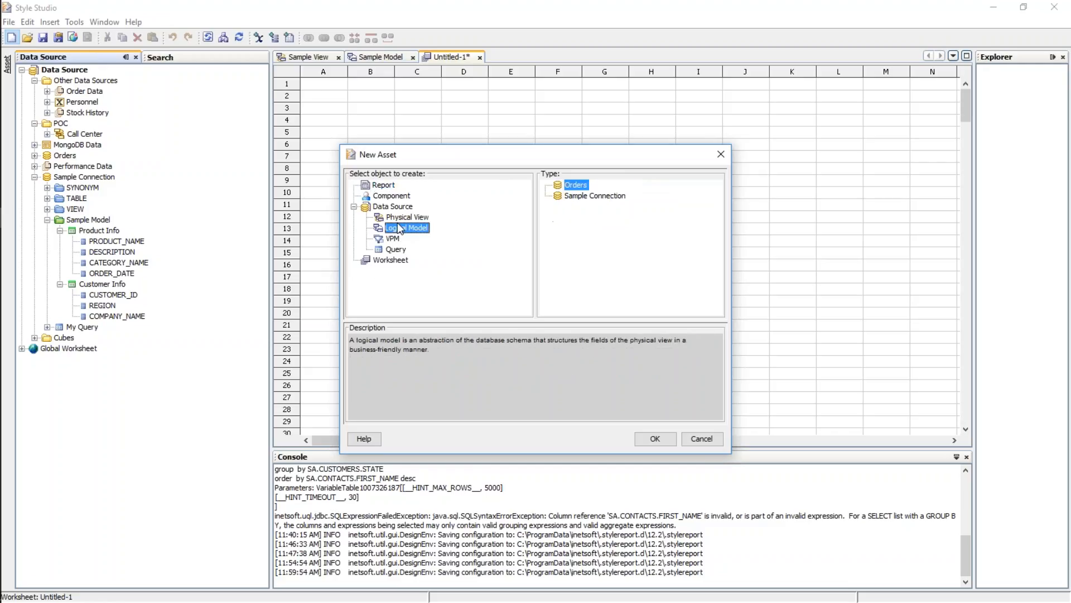
{"action": "left_click", "coordinate": [380, 186]}
{"action": "left_click", "coordinate": [563, 187]}
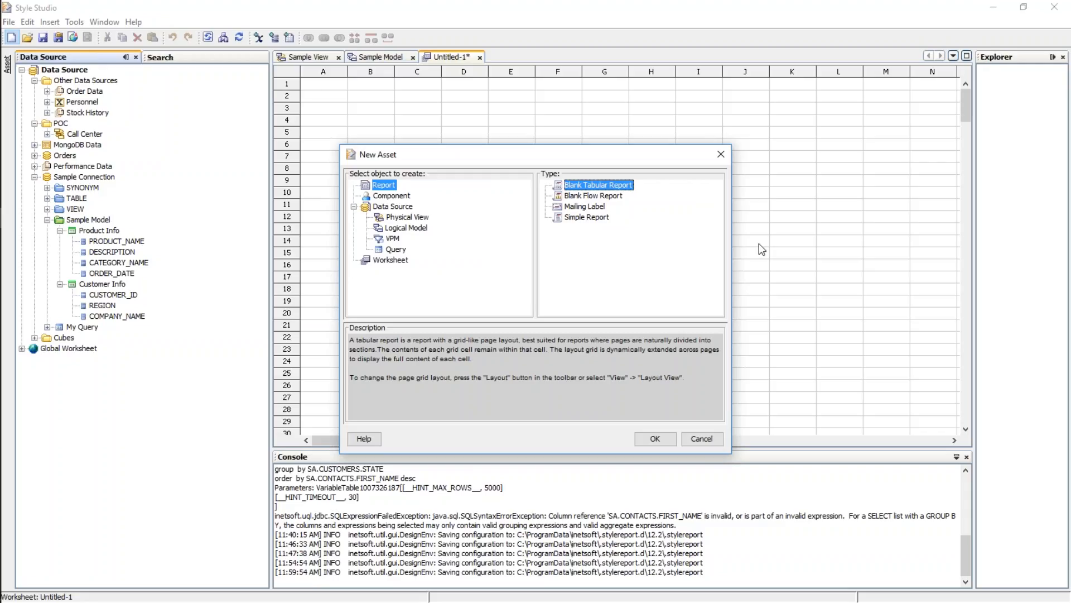
{"action": "key", "text": "Return"}
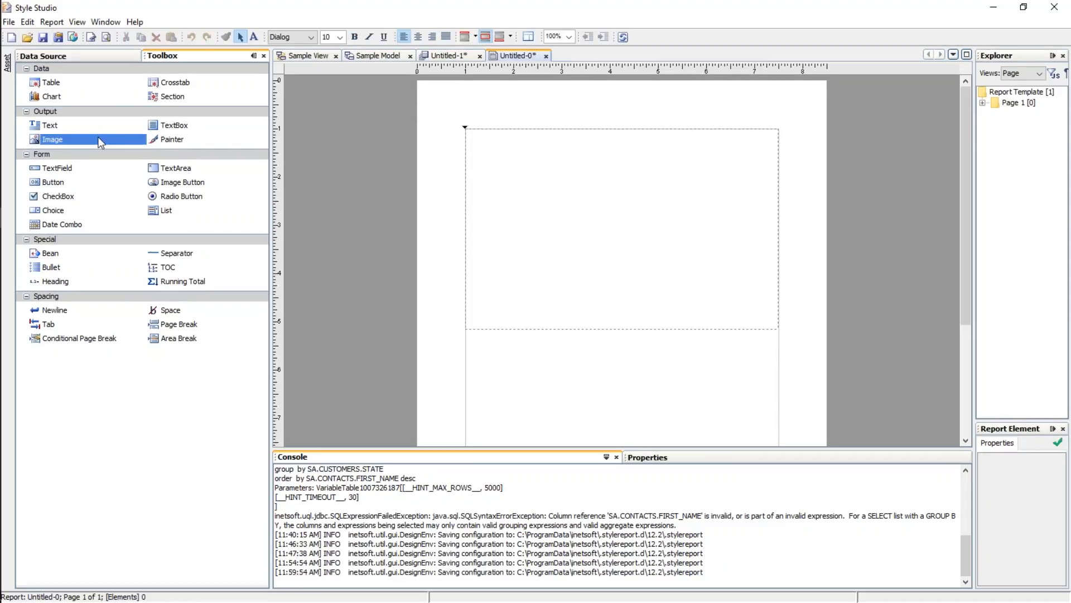
{"action": "left_click", "coordinate": [56, 99]}
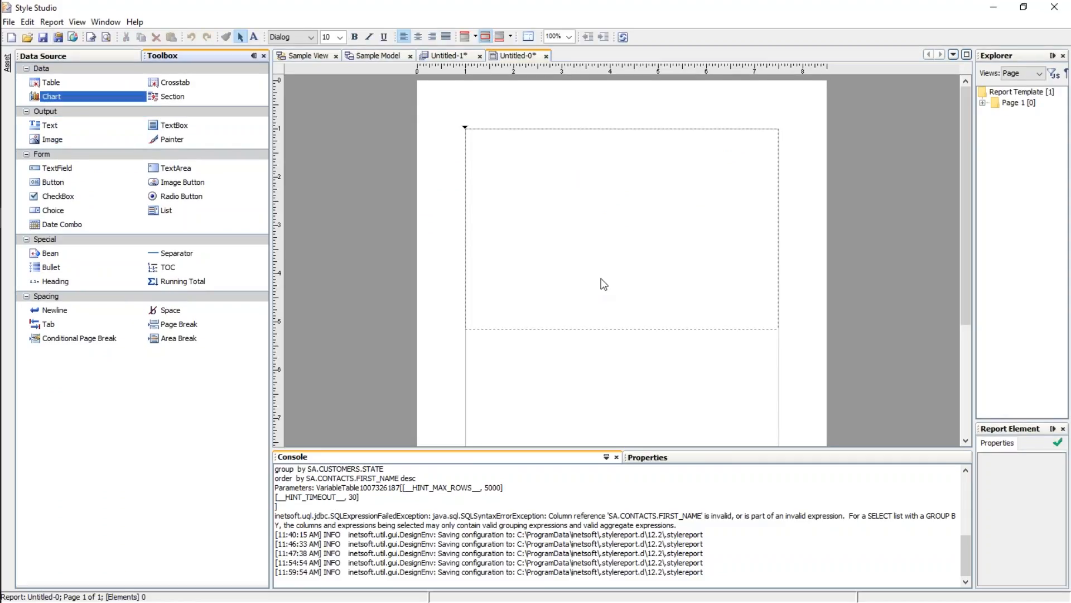
{"action": "left_click", "coordinate": [603, 283]}
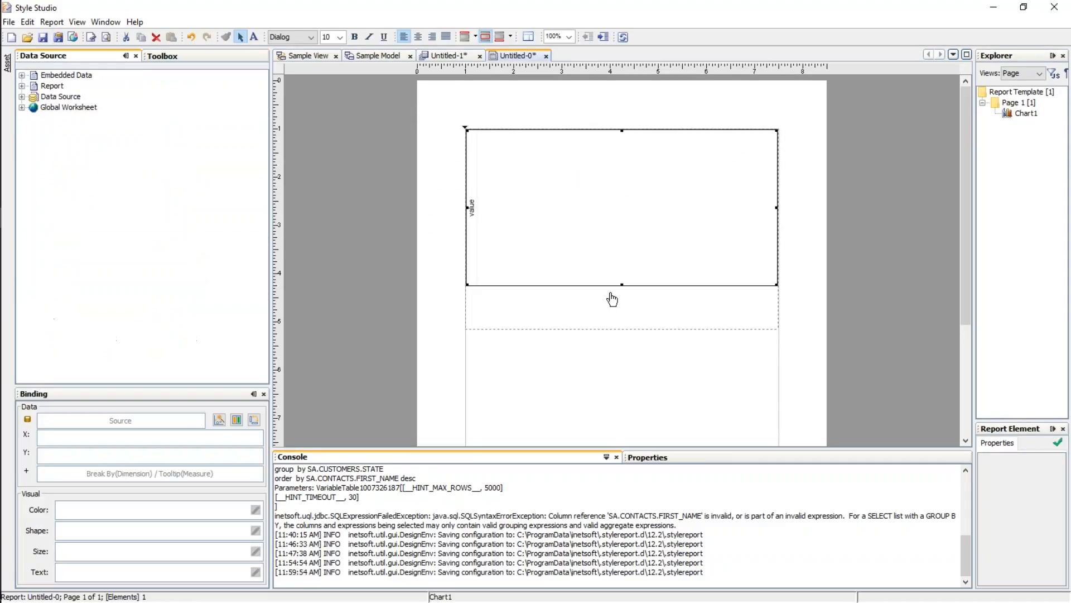
Examine the Product Info and Customer Info fields of Sample Model available for binding to the report's chart
{"action": "left_click", "coordinate": [22, 97]}
{"action": "left_click", "coordinate": [35, 161]}
{"action": "left_click", "coordinate": [47, 172]}
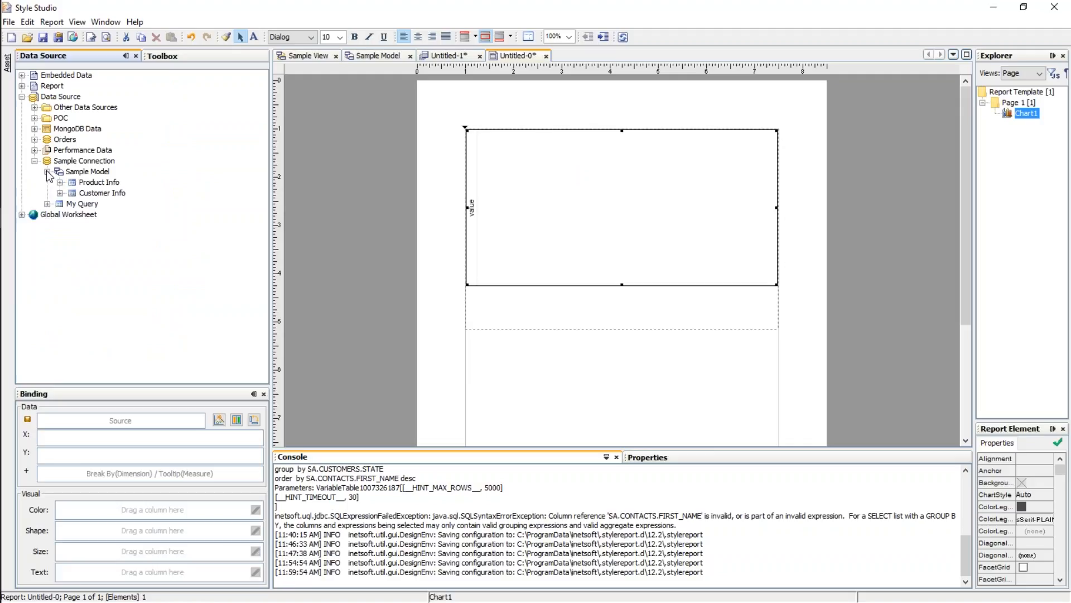
{"action": "left_click", "coordinate": [60, 182]}
{"action": "left_click", "coordinate": [59, 236]}
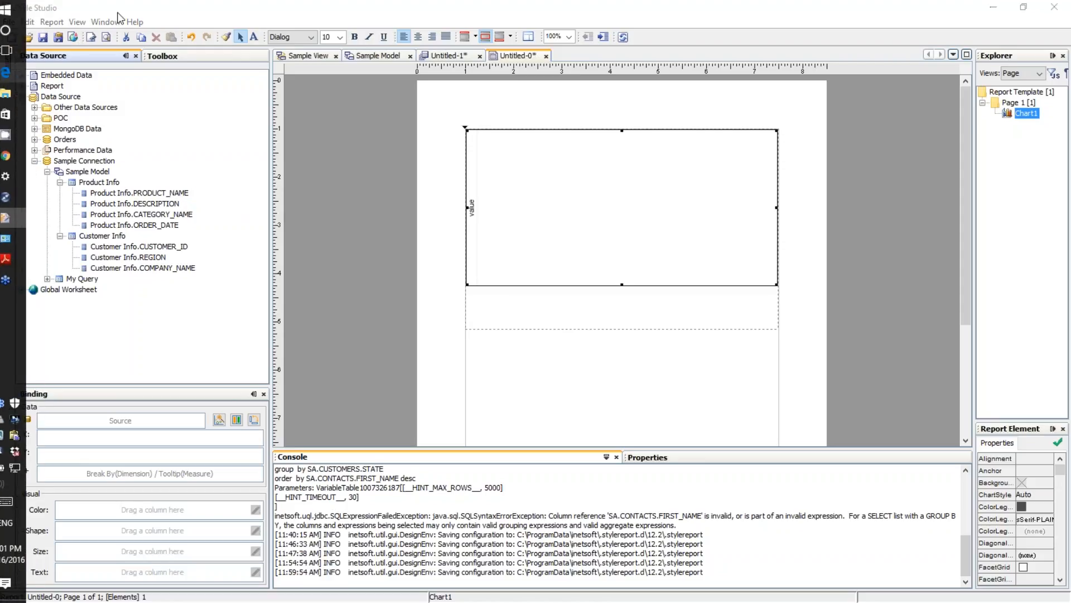
Review the queries and data models under Performance Data and Sample Connection in the asset tree, and close the tree
{"action": "mouse_move", "coordinate": [7, 62]}
{"action": "left_click", "coordinate": [34, 144]}
{"action": "left_click", "coordinate": [34, 165]}
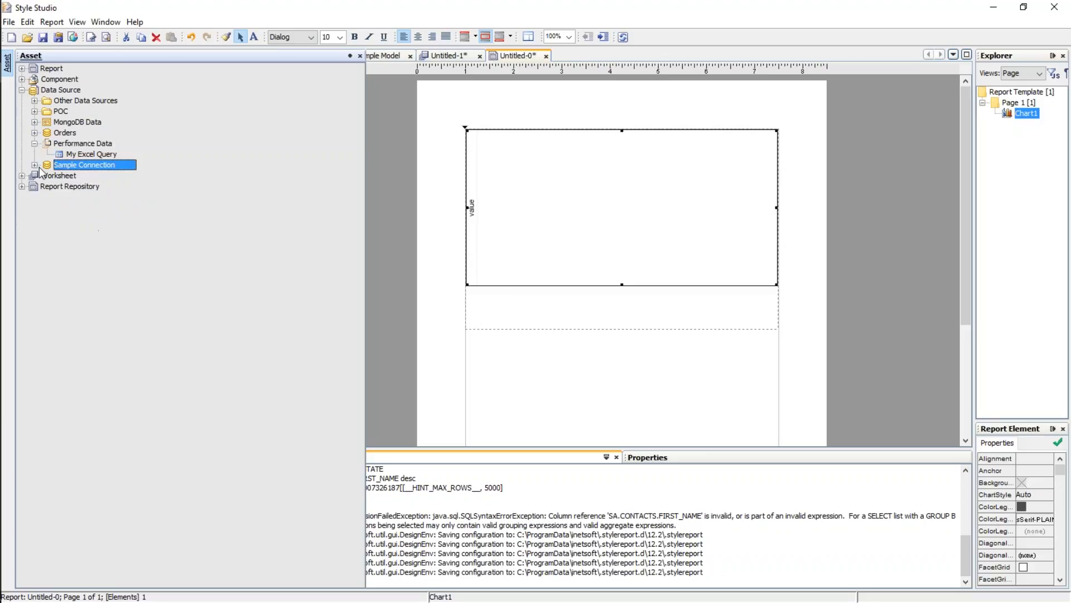
{"action": "left_click", "coordinate": [34, 144]}
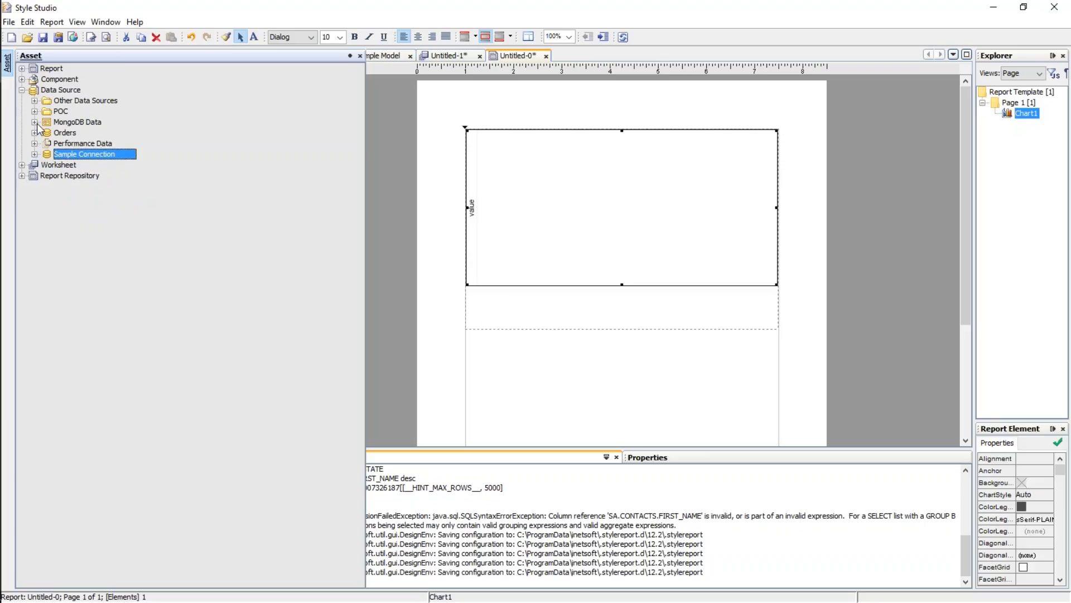
{"action": "left_click", "coordinate": [34, 154]}
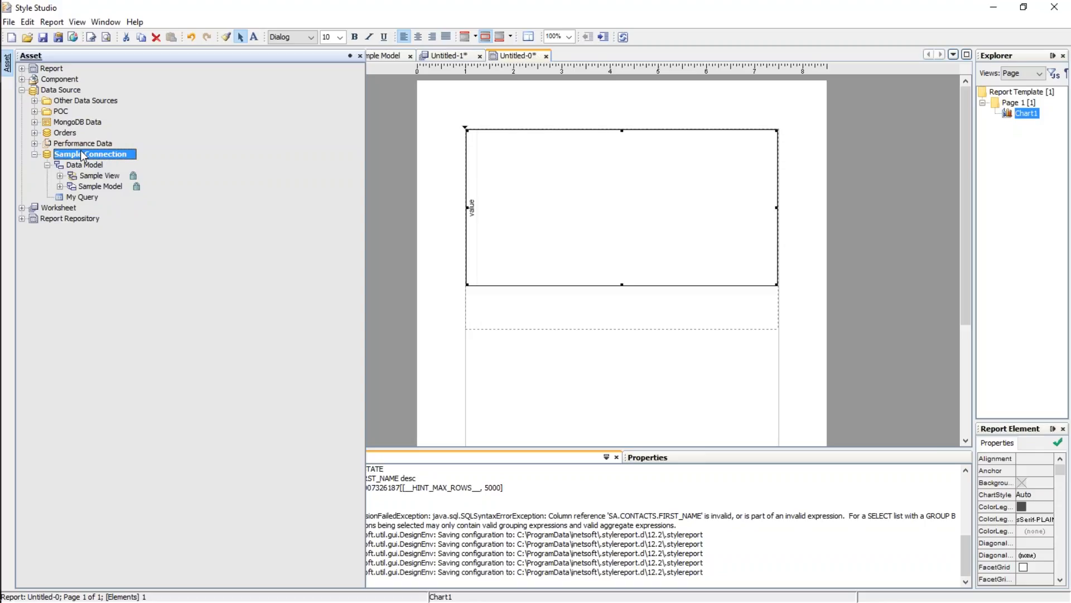
{"action": "left_click", "coordinate": [34, 143]}
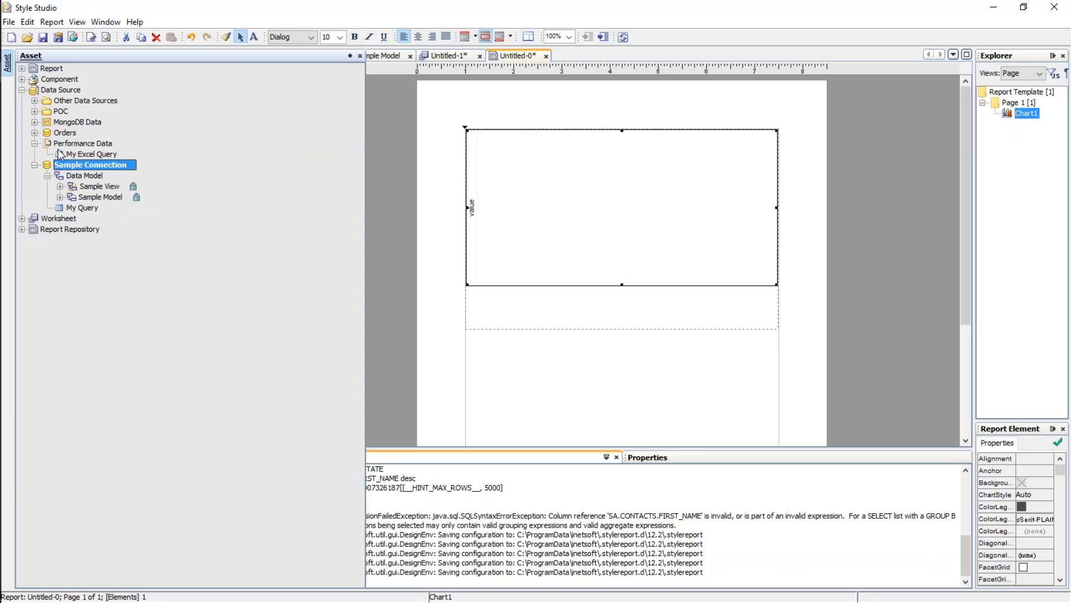
{"action": "right_click", "coordinate": [100, 146]}
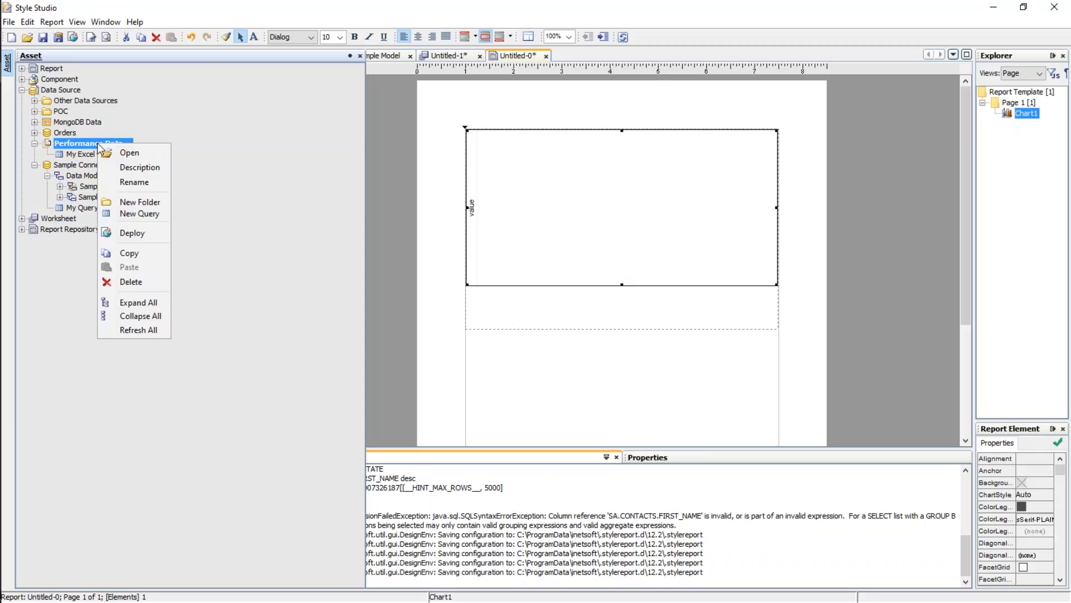
{"action": "left_click", "coordinate": [231, 145]}
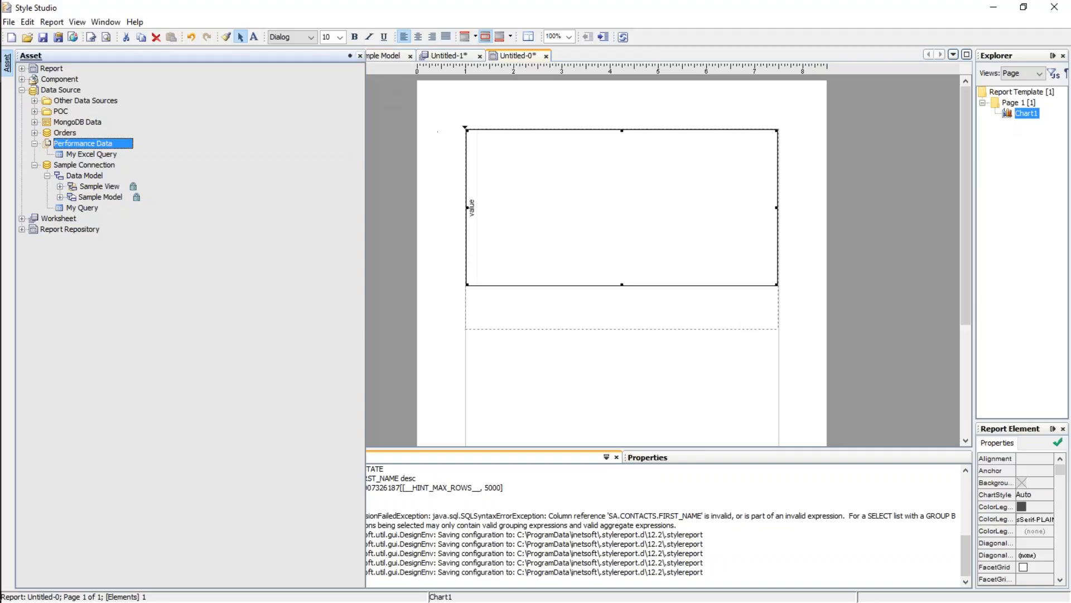
{"action": "left_click", "coordinate": [360, 56]}
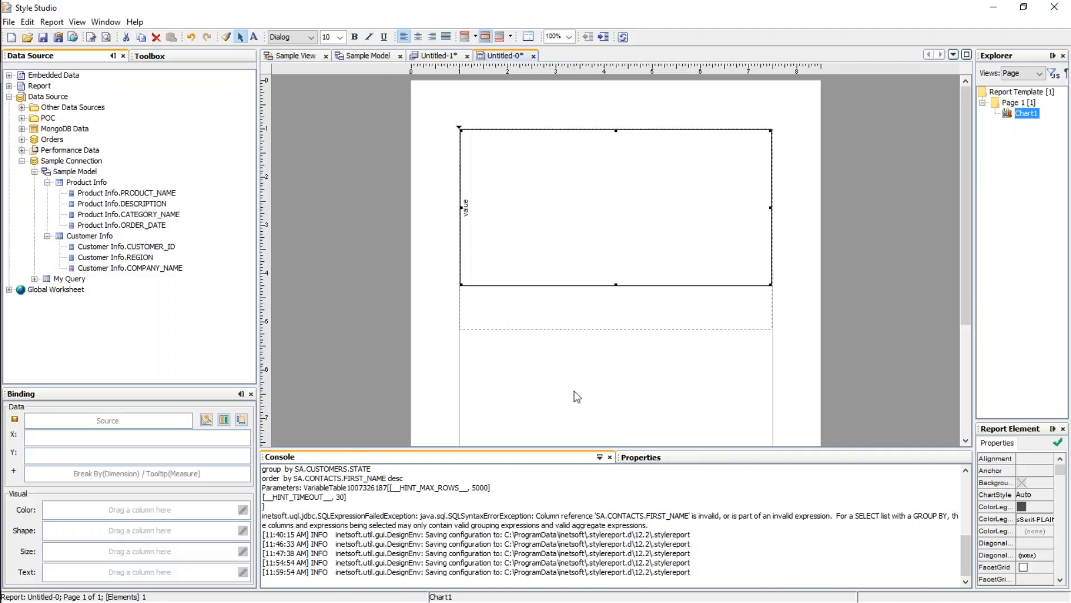